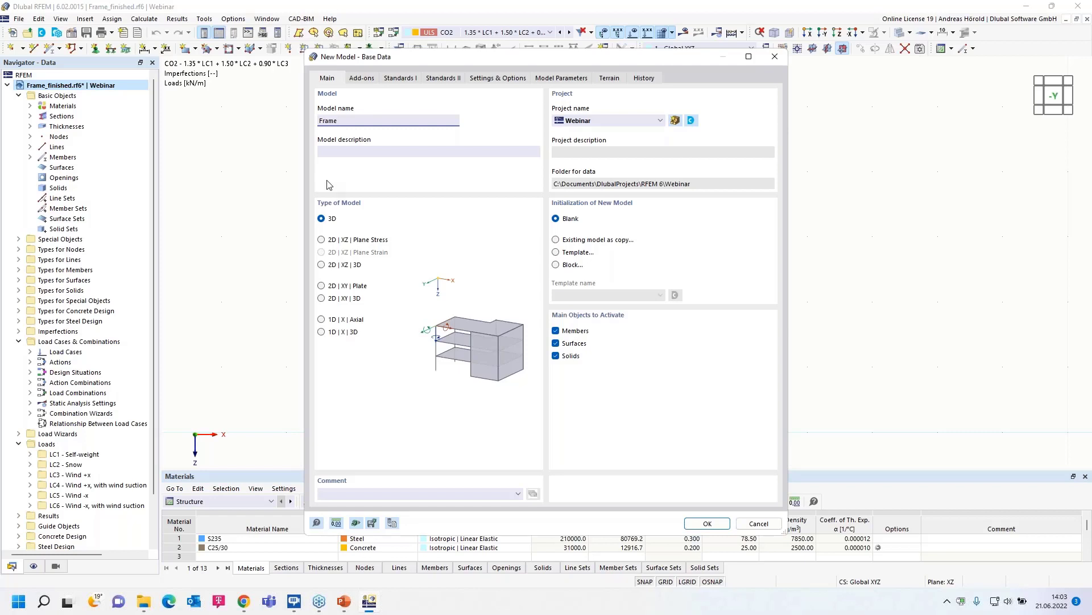
Activate the Concrete Design and Steel Design add-ons and set the EN 1990 combination standard's national annex to DIN | 2012-08.
{"action": "left_click", "coordinate": [362, 79]}
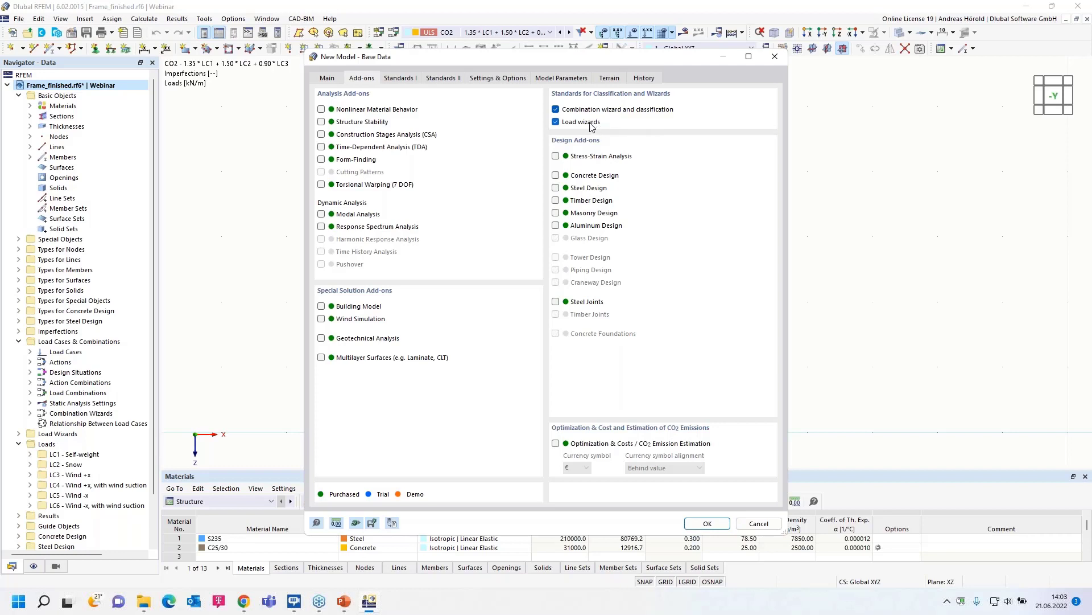
{"action": "left_click", "coordinate": [556, 176]}
{"action": "left_click", "coordinate": [402, 81]}
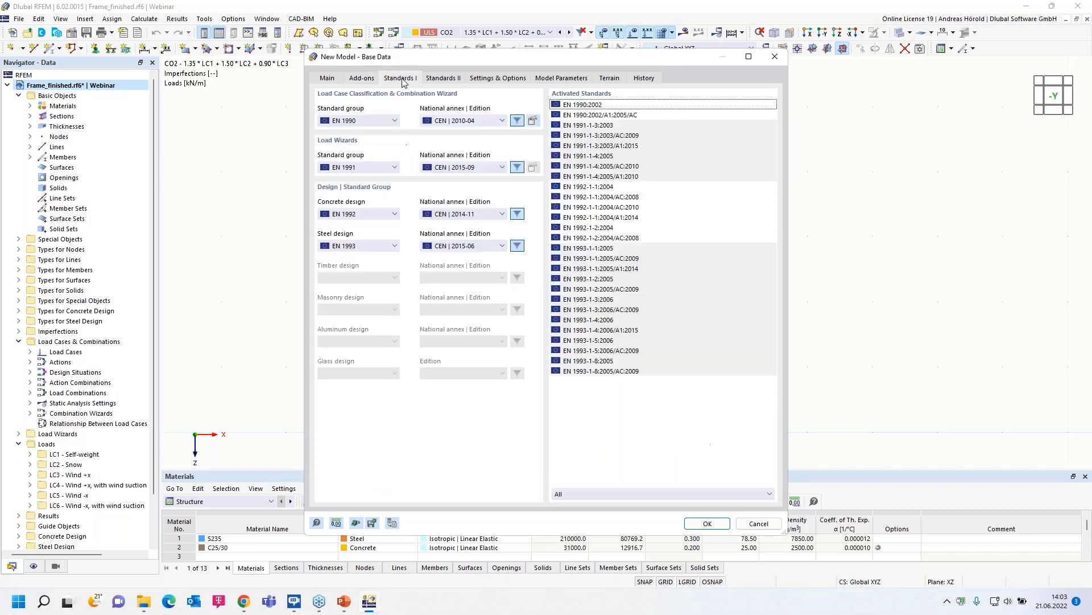
{"action": "left_click", "coordinate": [360, 121]}
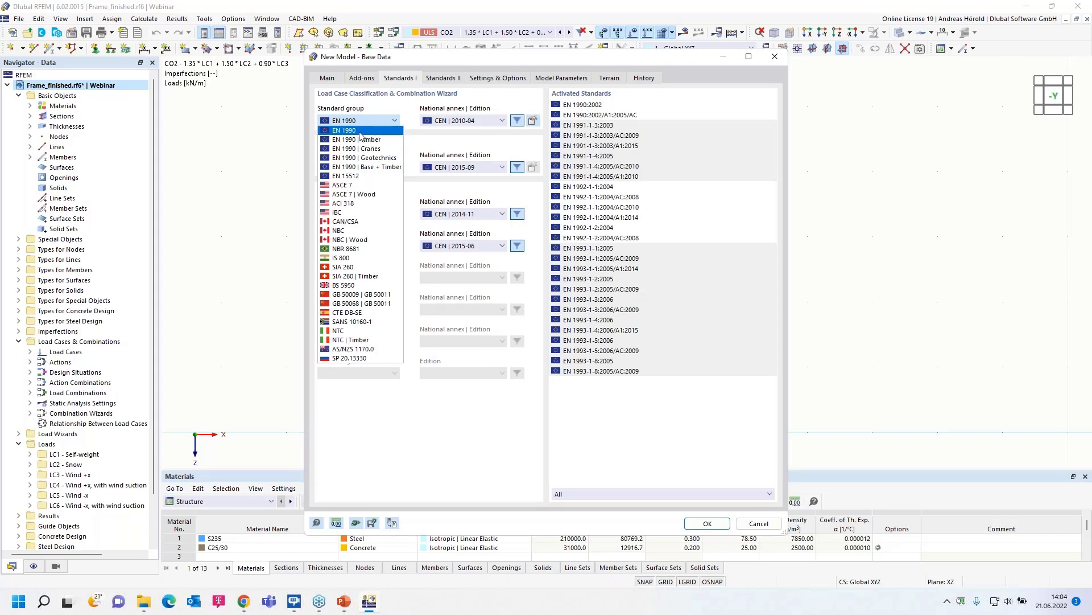
{"action": "left_click", "coordinate": [362, 133]}
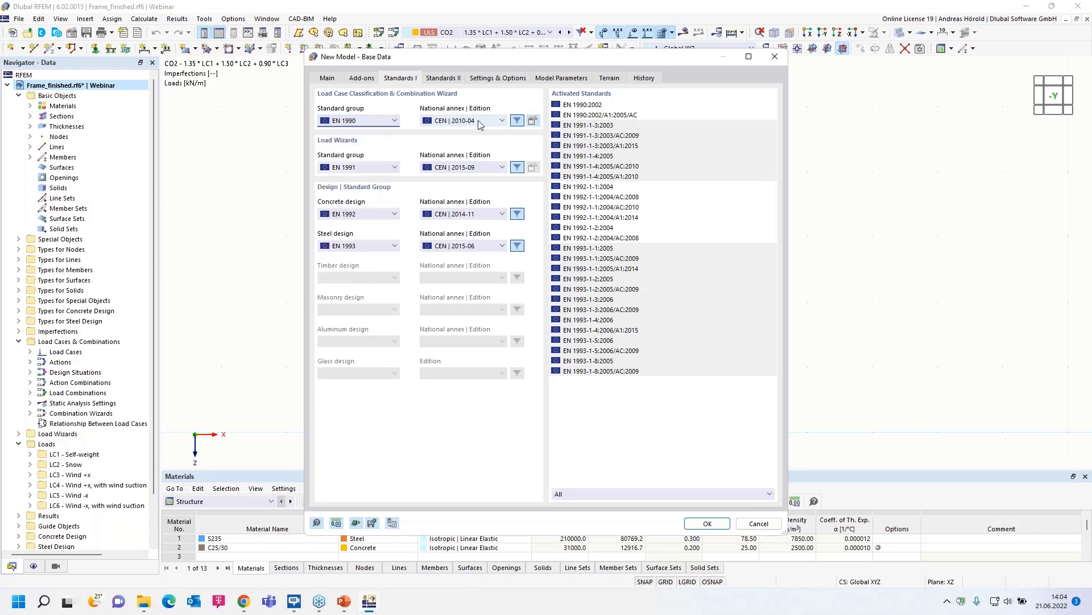
{"action": "left_click", "coordinate": [479, 122]}
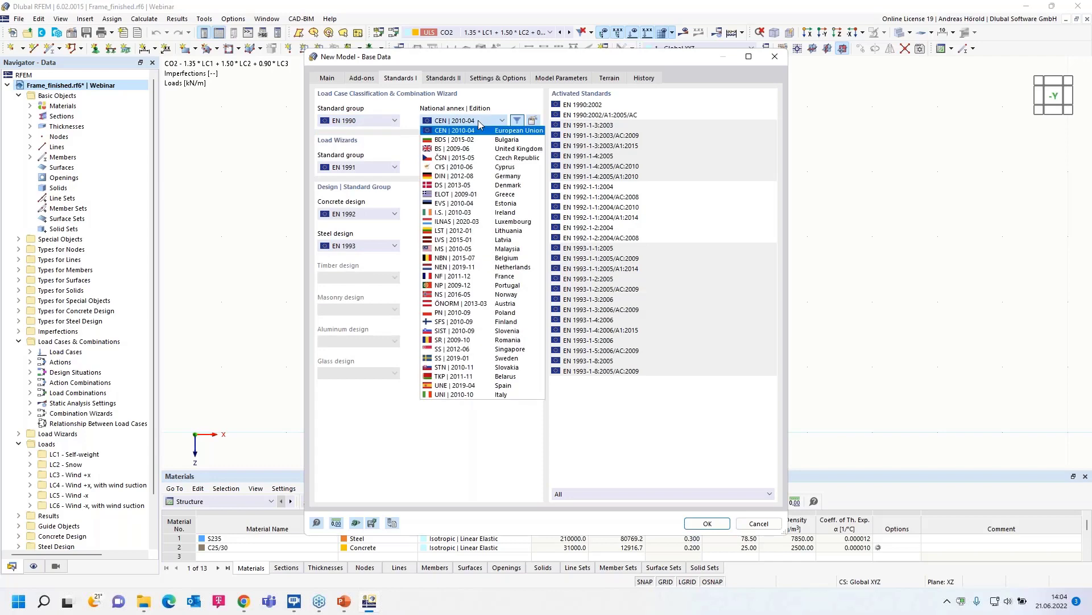
{"action": "left_click", "coordinate": [477, 180]}
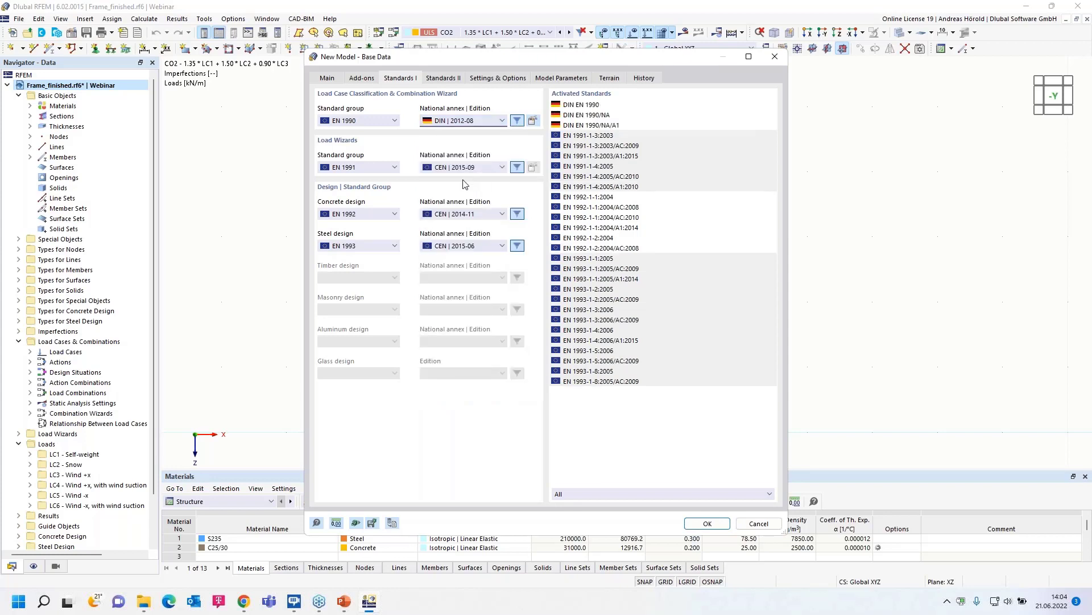
Check the standard groups, keep EN 1991 for load wizards, EN 1992 for concrete and EN 1993 for steel, and create the model.
{"action": "left_click", "coordinate": [377, 168]}
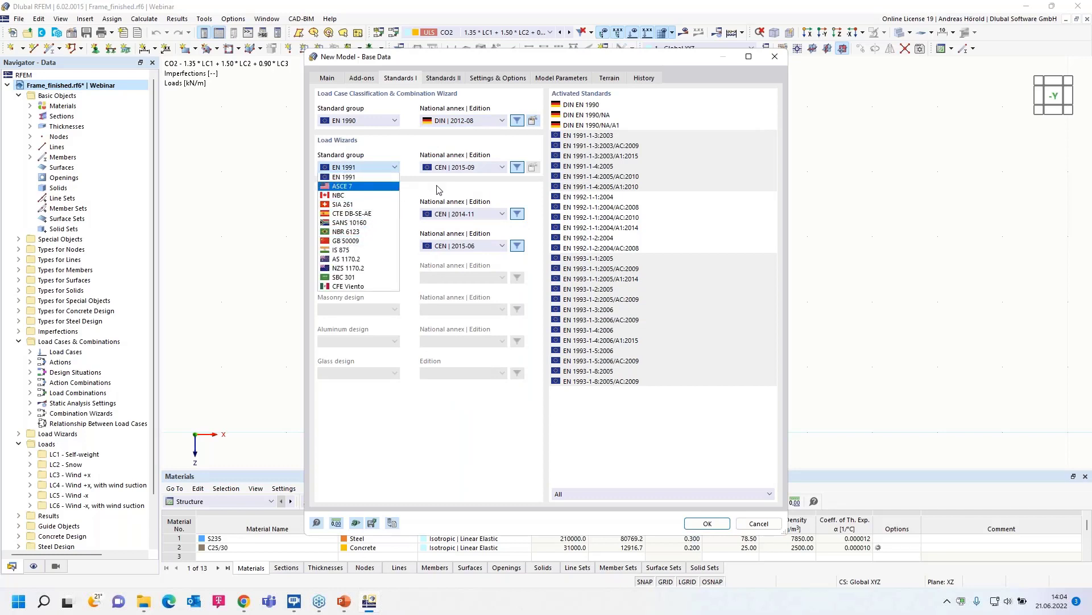
{"action": "left_click", "coordinate": [440, 190]}
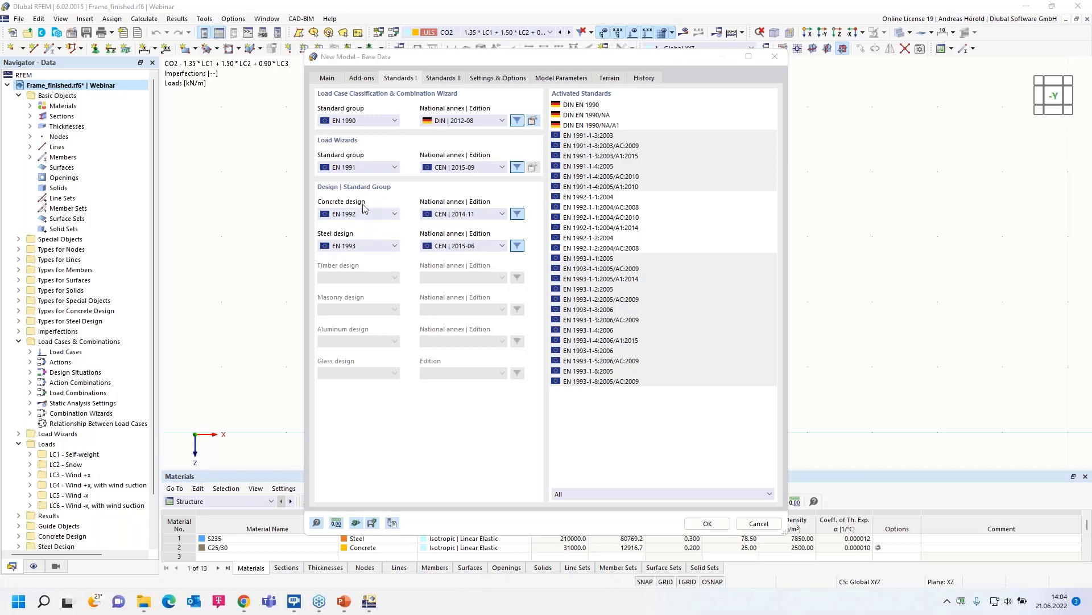
{"action": "left_click", "coordinate": [371, 217]}
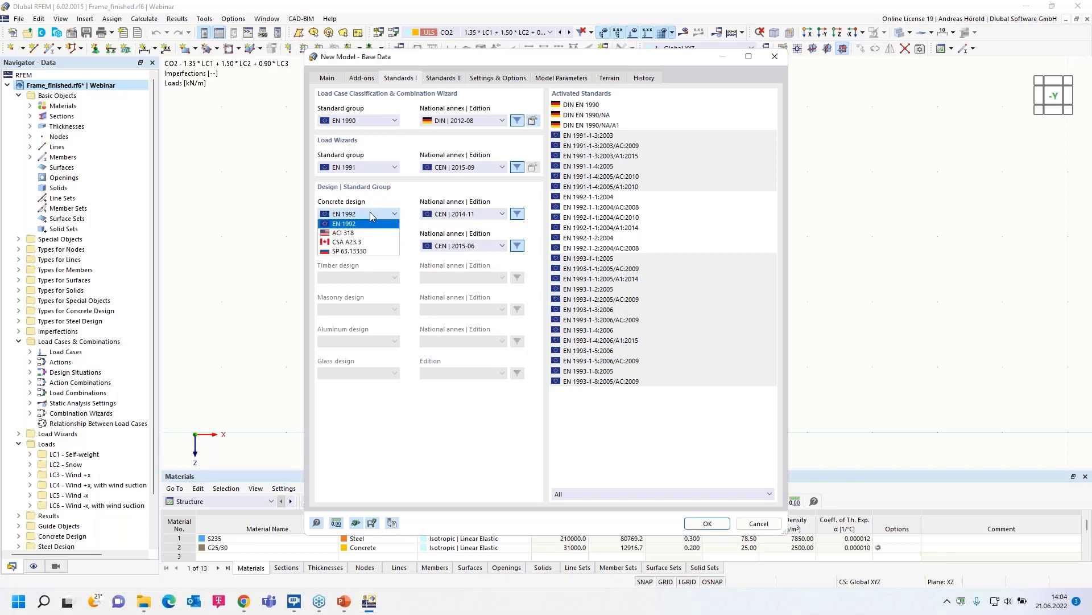
{"action": "left_click", "coordinate": [371, 217]}
{"action": "left_click", "coordinate": [366, 248]}
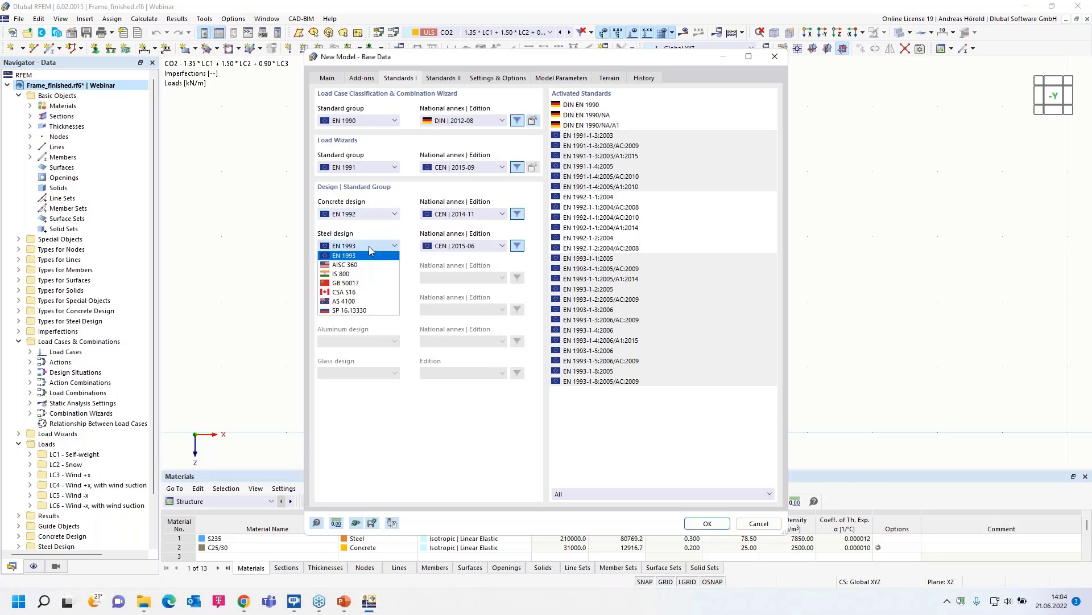
{"action": "left_click", "coordinate": [377, 231]}
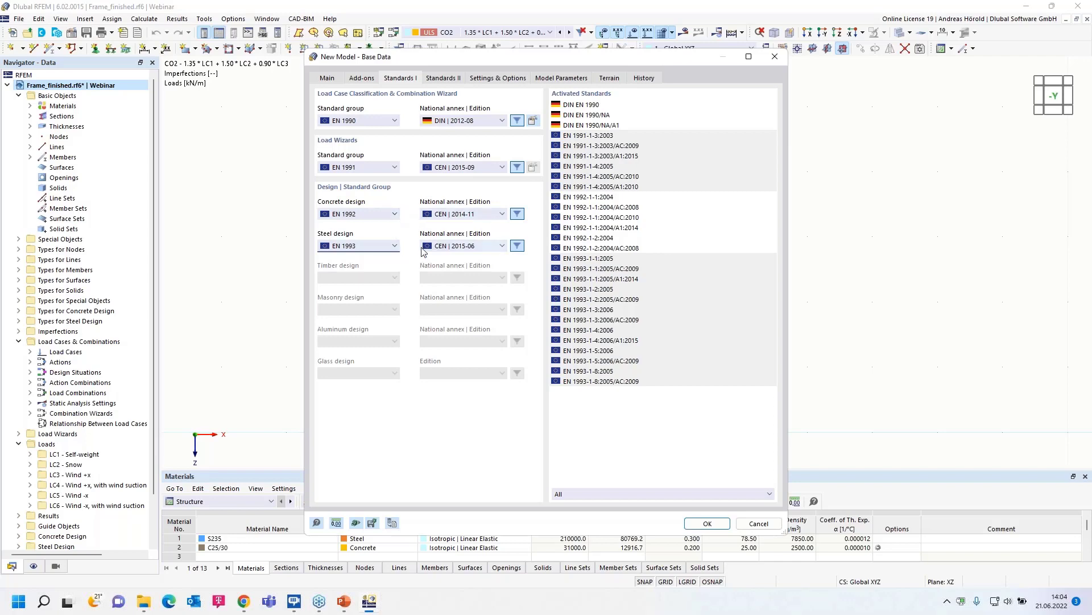
{"action": "left_click", "coordinate": [707, 524]}
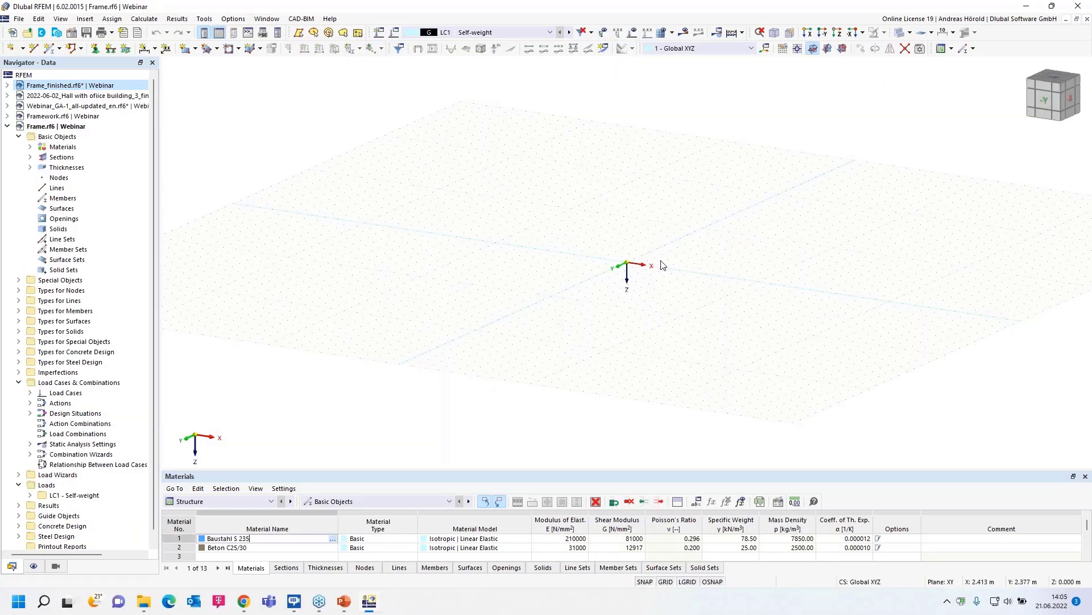
View the model along the Y-axis and set XZ as the current work plane.
{"action": "scroll", "coordinate": [683, 246], "scroll_direction": "up", "scroll_amount": 4}
{"action": "left_click", "coordinate": [825, 33]}
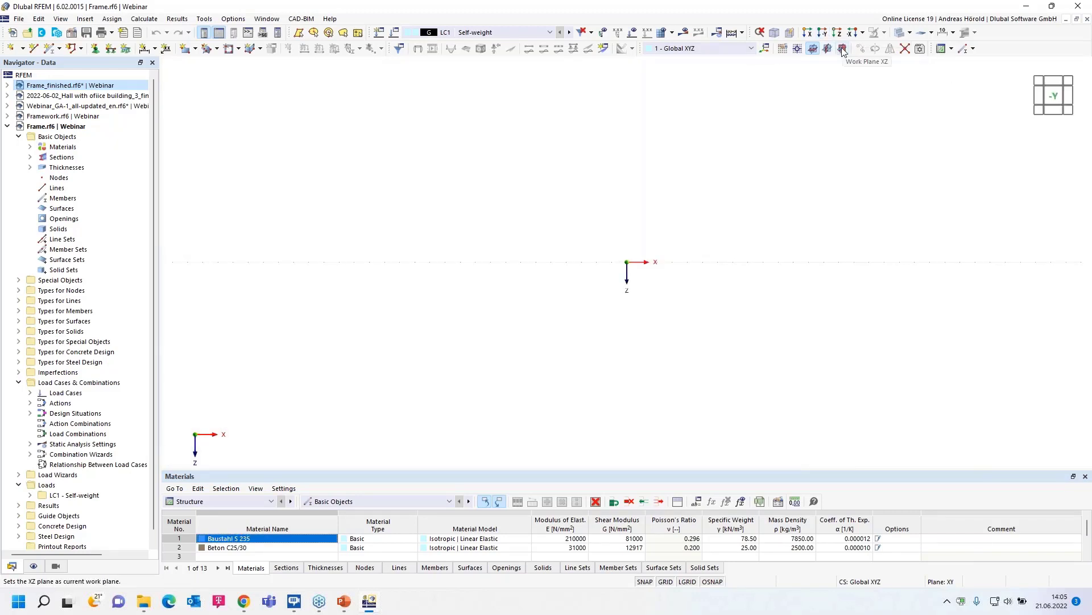
{"action": "left_click", "coordinate": [843, 49]}
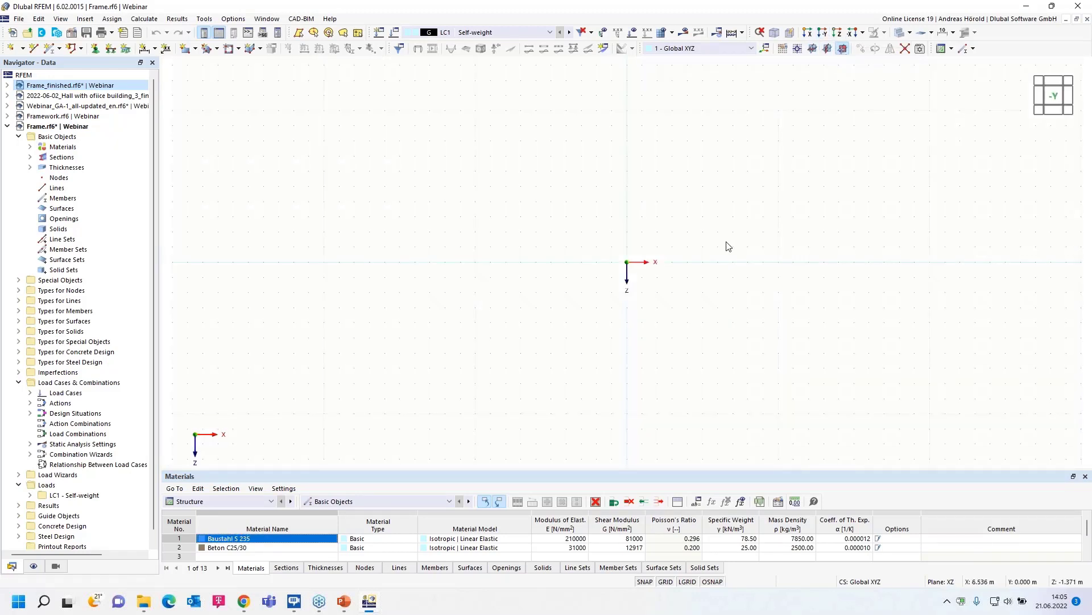
{"action": "middle_click_drag", "start_coordinate": [629, 275], "coordinate": [593, 337]}
Begin a new beam member and choose section HE 200 A from the HE A series, EN 10365:2017, in the section library.
{"action": "left_click", "coordinate": [49, 50]}
{"action": "left_click", "coordinate": [49, 50]}
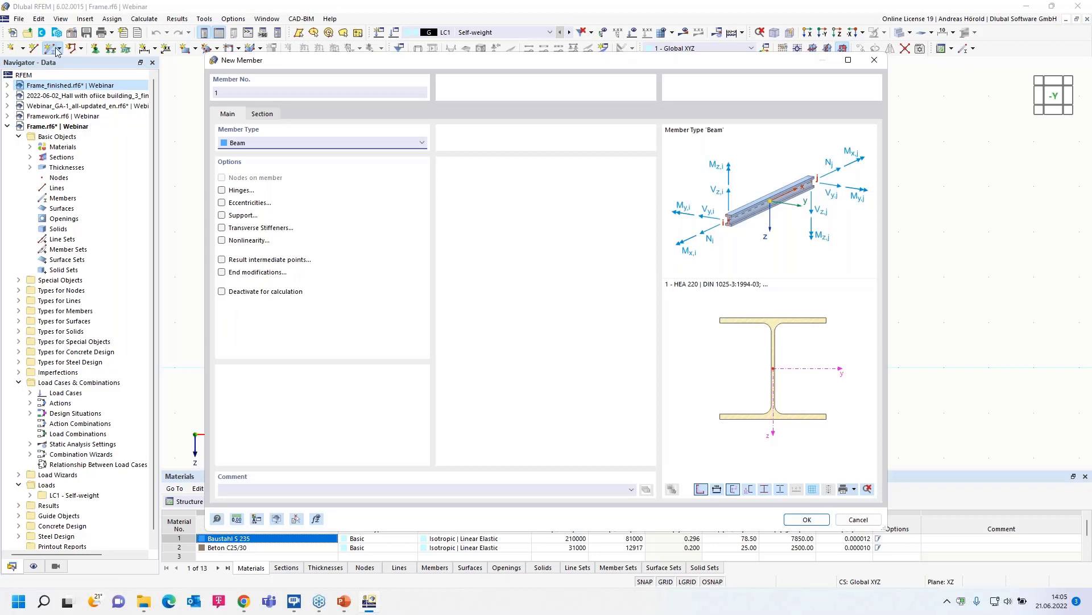
{"action": "left_click", "coordinate": [263, 115]}
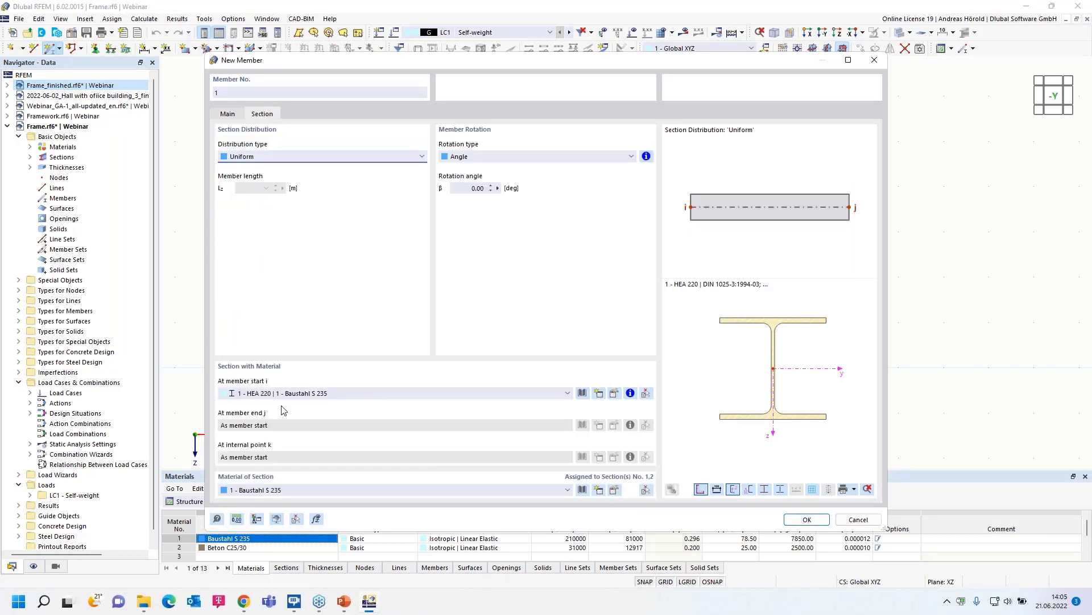
{"action": "left_click", "coordinate": [582, 393]}
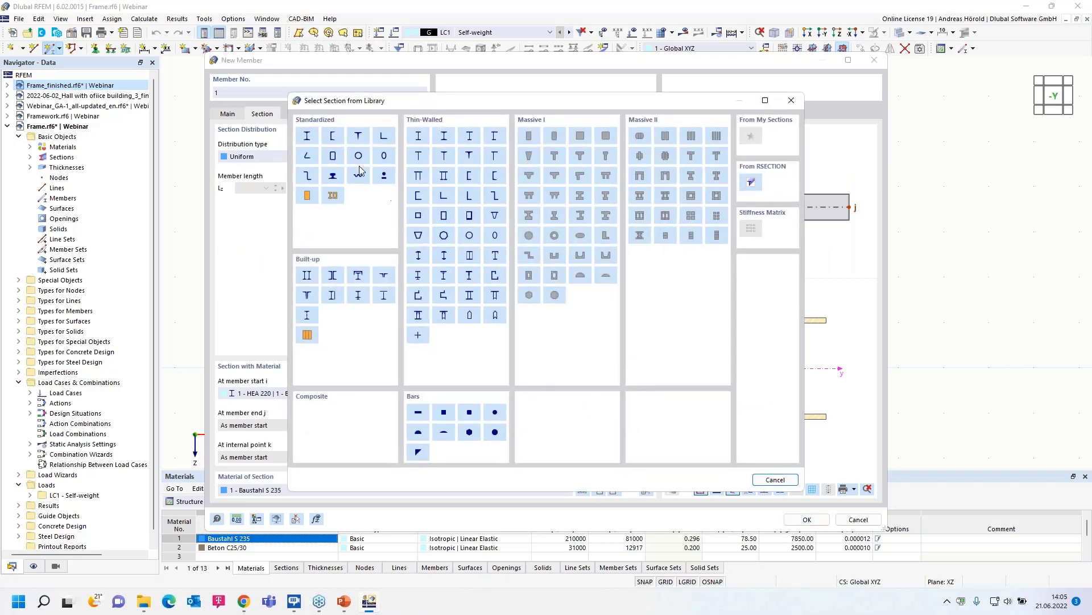
{"action": "left_click", "coordinate": [308, 138]}
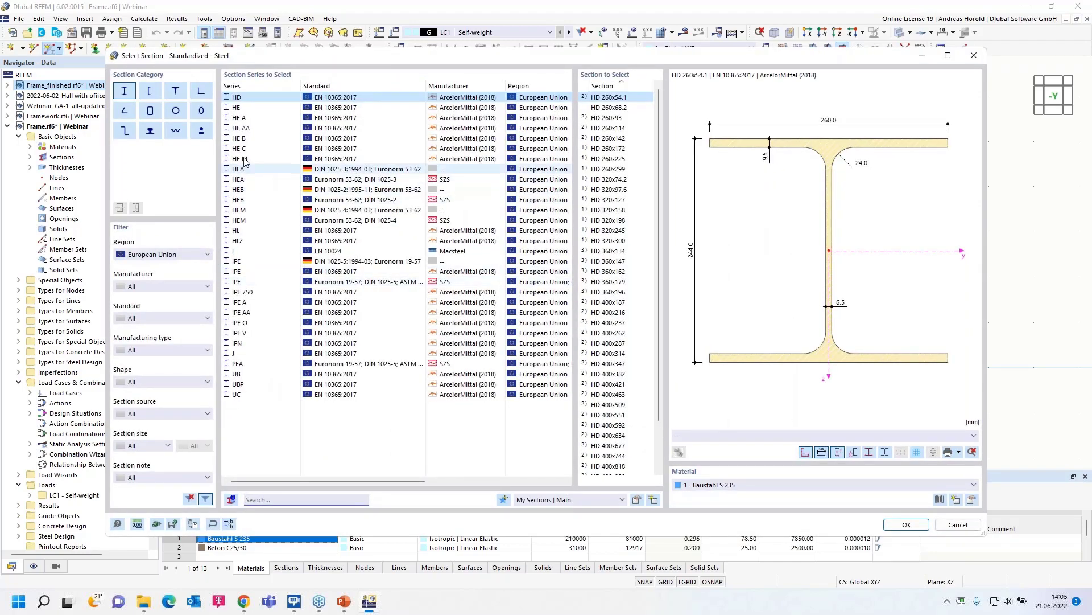
{"action": "left_click", "coordinate": [245, 118]}
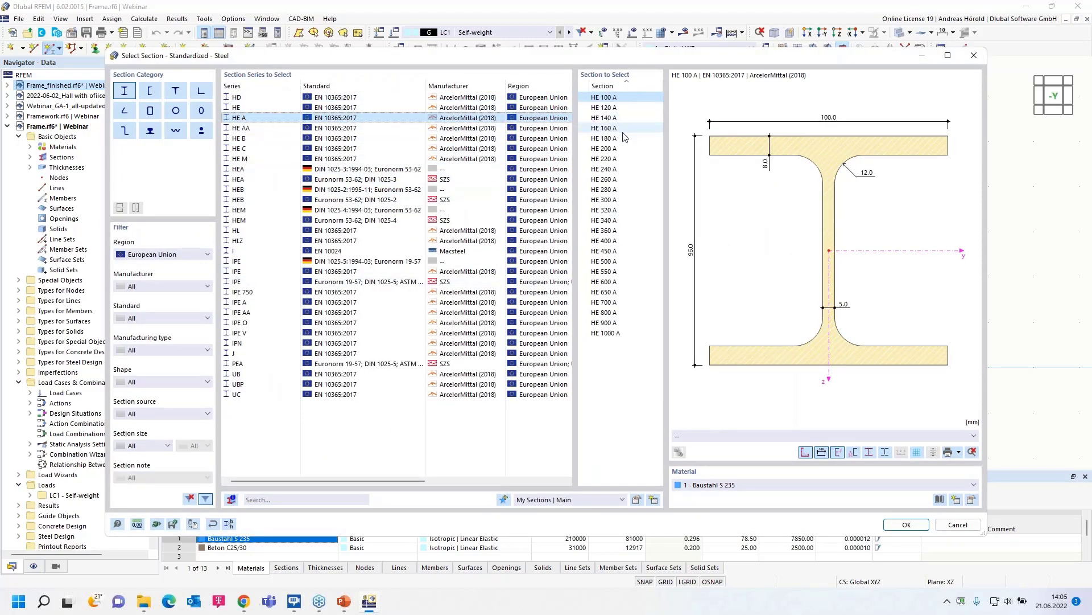
{"action": "left_click", "coordinate": [609, 149]}
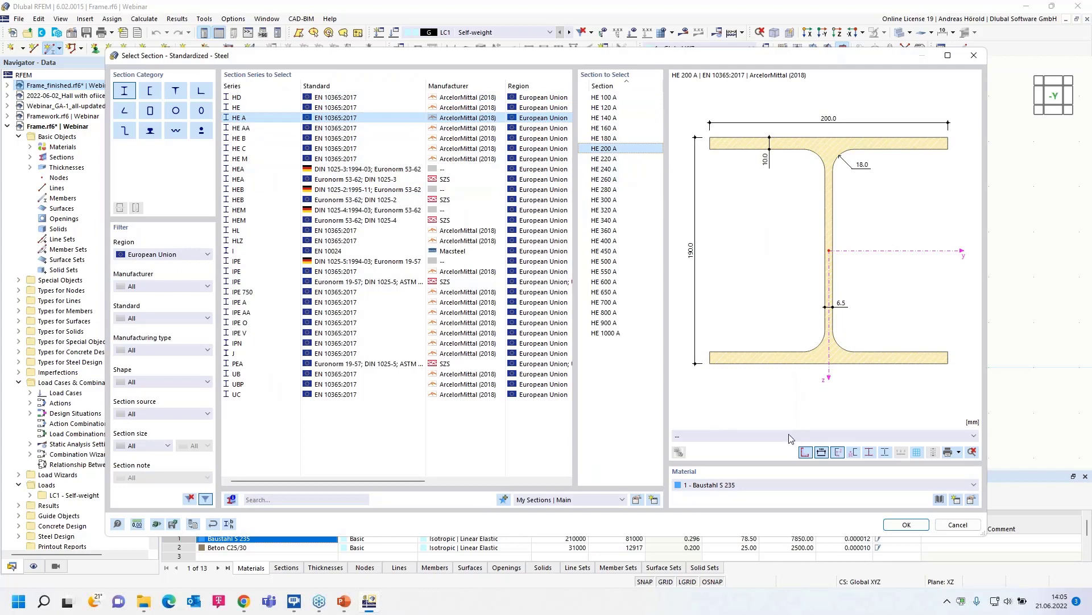
Assign steel S235 from the EN 1993-1-1:2005-05 material library series to the section and confirm the member definition.
{"action": "left_click", "coordinate": [972, 500]}
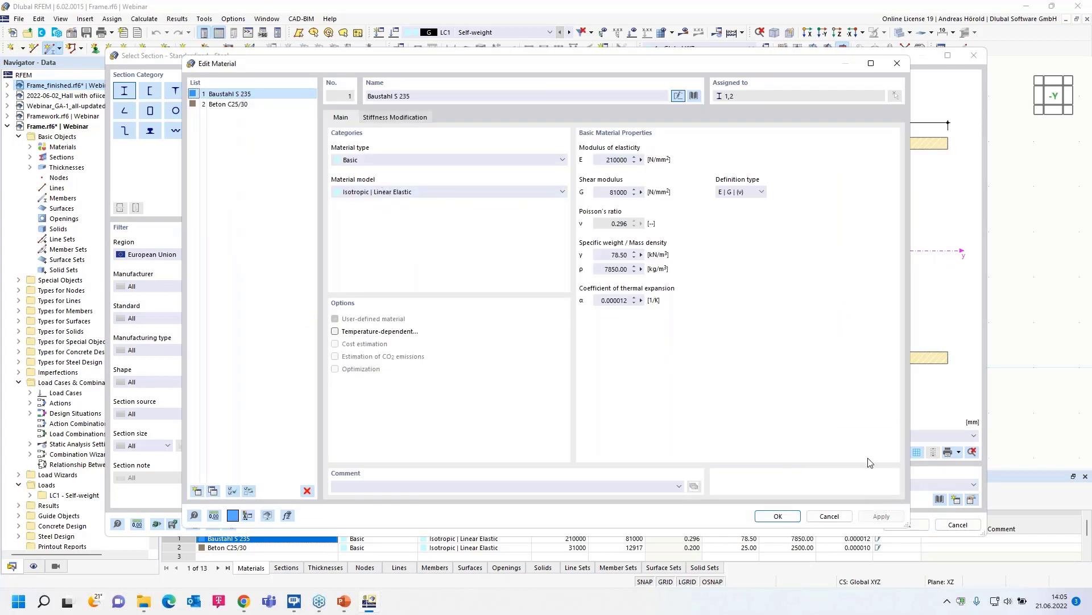
{"action": "left_click", "coordinate": [830, 516]}
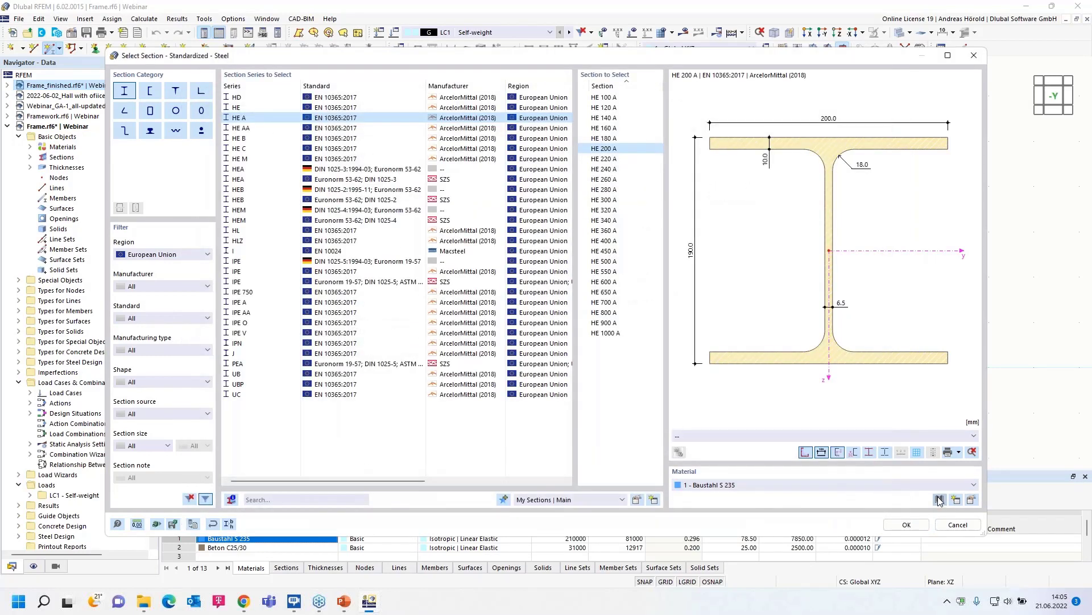
{"action": "left_click", "coordinate": [940, 500]}
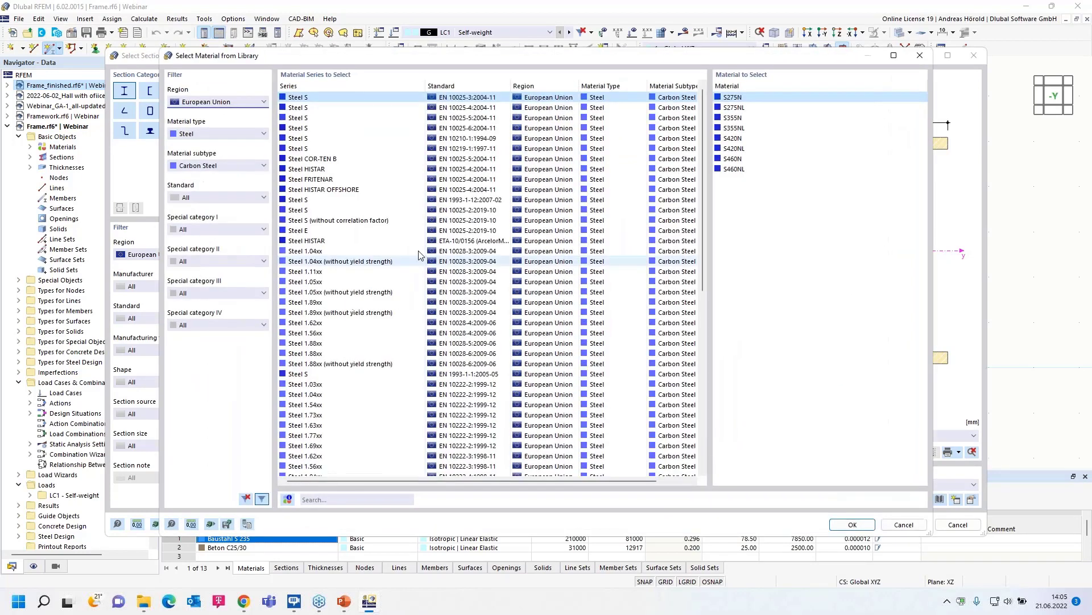
{"action": "left_click", "coordinate": [318, 374]}
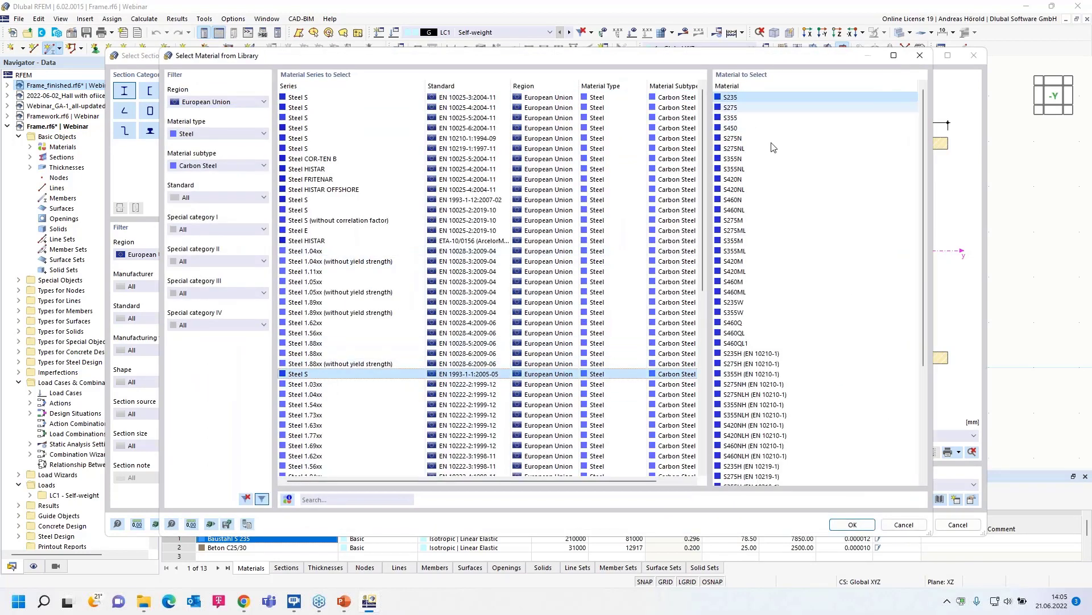
{"action": "left_click", "coordinate": [854, 525]}
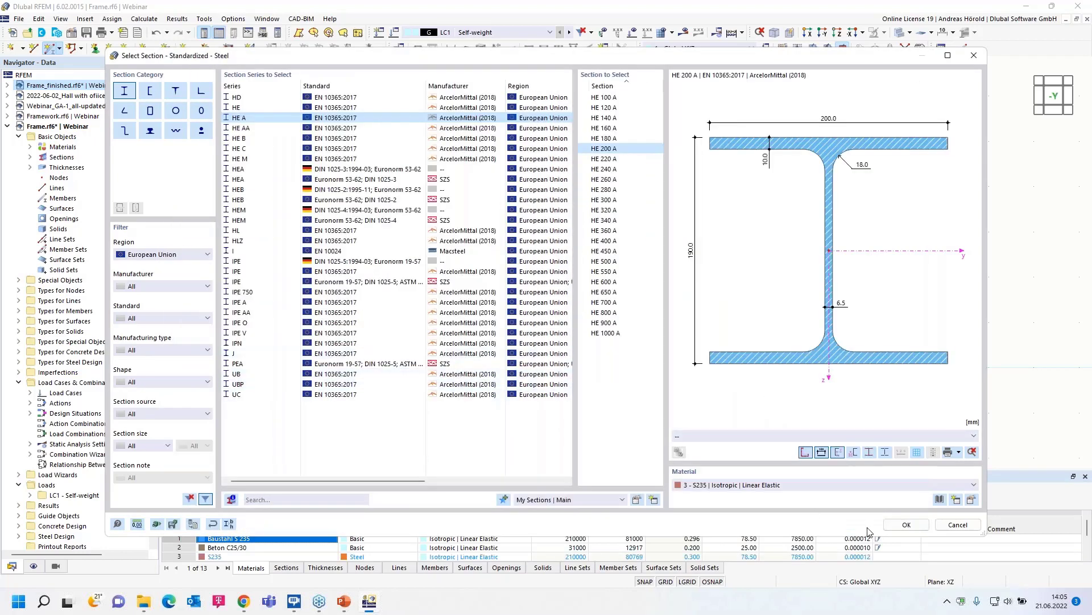
{"action": "left_click", "coordinate": [906, 524]}
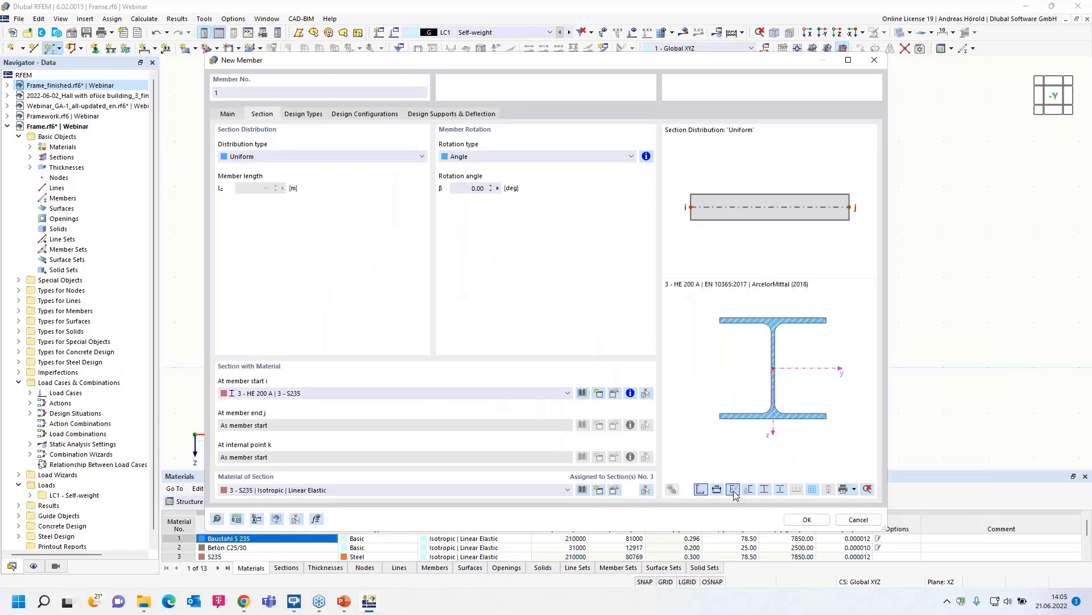
{"action": "left_click", "coordinate": [803, 522]}
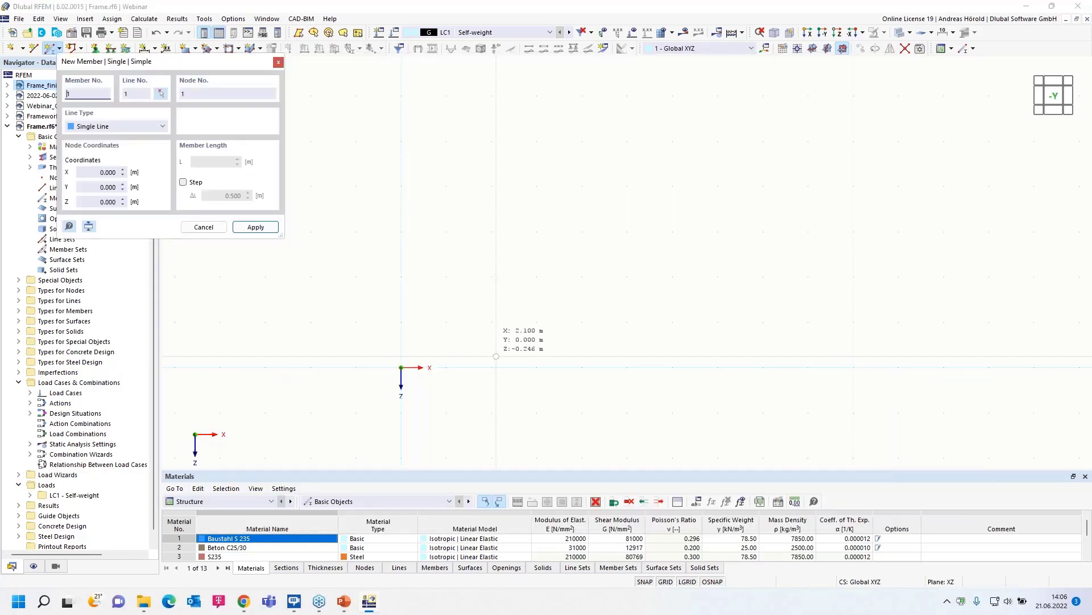
Draw a vertical column from the origin up to Z -3.000 m and a 4 m horizontal beam in X from its top.
{"action": "left_click", "coordinate": [401, 367]}
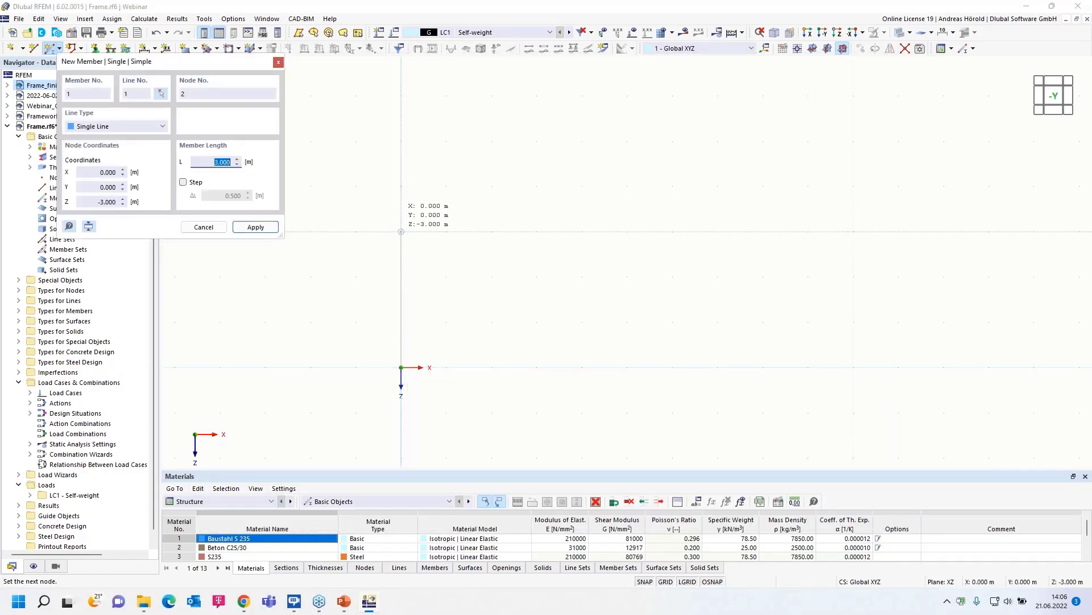
{"action": "left_click", "coordinate": [401, 232]}
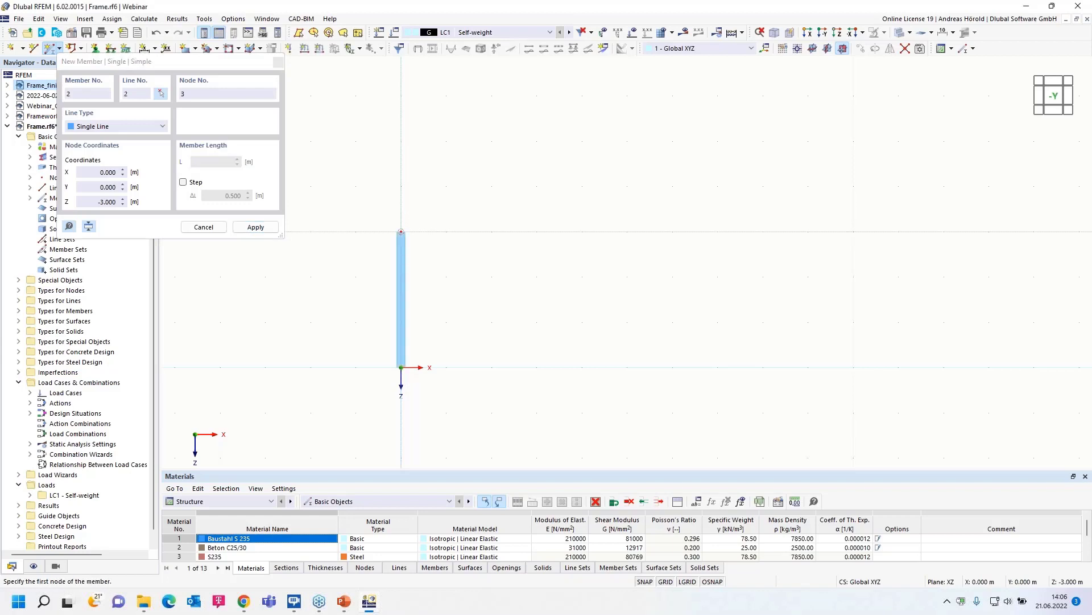
{"action": "left_click", "coordinate": [401, 232]}
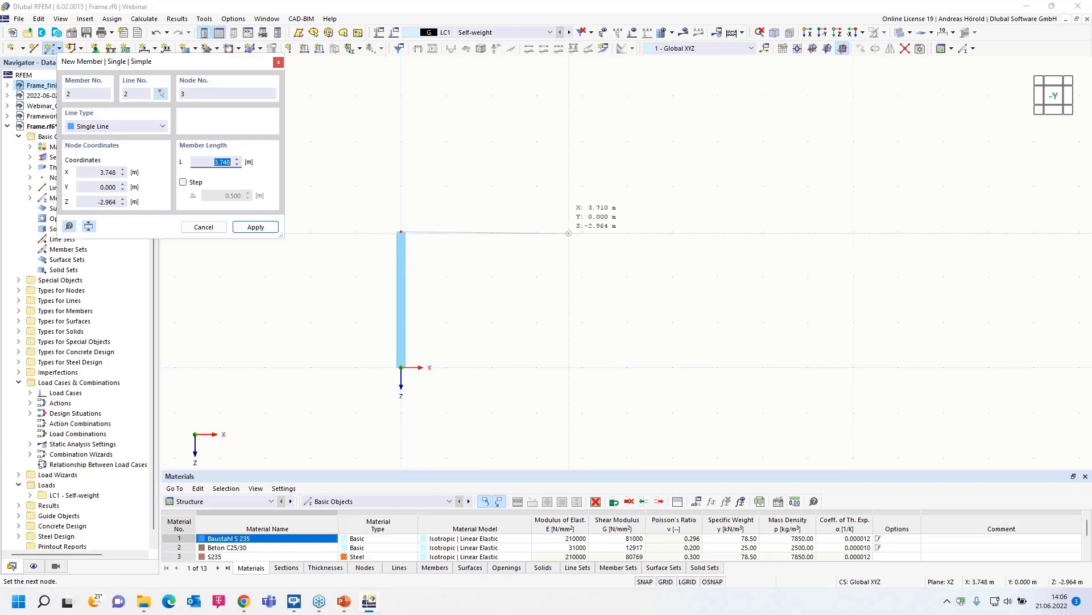
{"action": "type", "text": "4"}
{"action": "key", "text": "Return"}
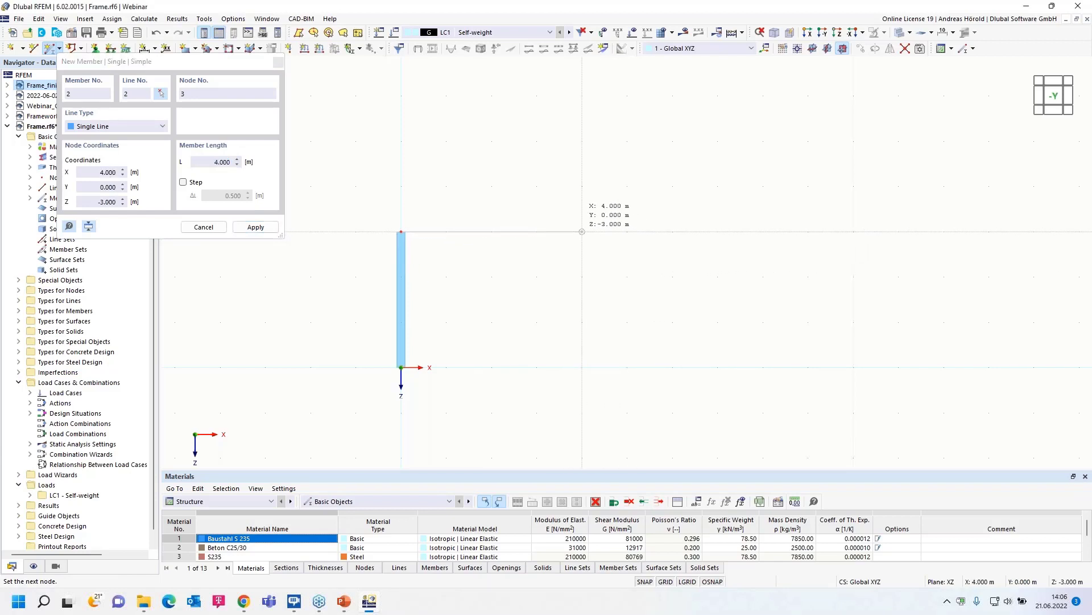
{"action": "key", "text": "Escape"}
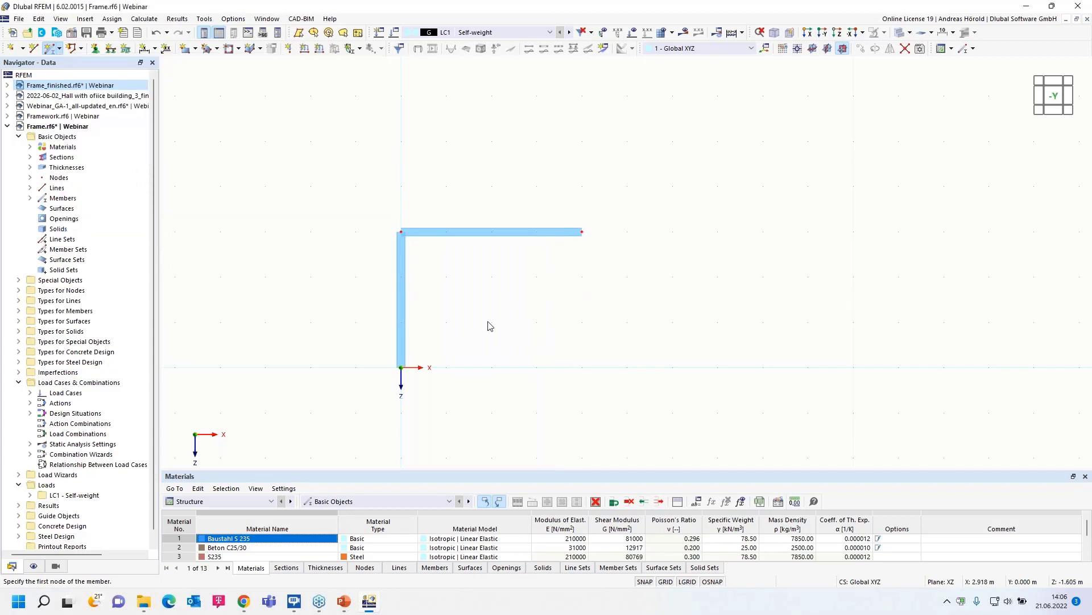
Assign the Fixed nodal support to the base node of the column at the origin, checking its support conditions without changing them.
{"action": "scroll", "coordinate": [464, 334], "scroll_direction": "up", "scroll_amount": 3}
{"action": "middle_click_drag", "start_coordinate": [465, 335], "coordinate": [563, 327]}
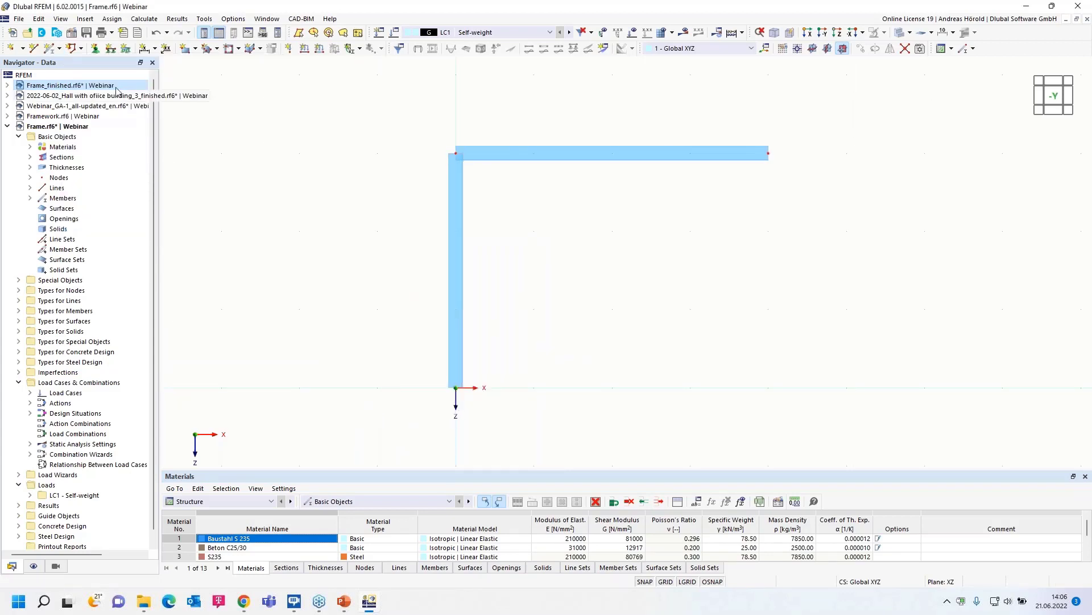
{"action": "left_click", "coordinate": [96, 49]}
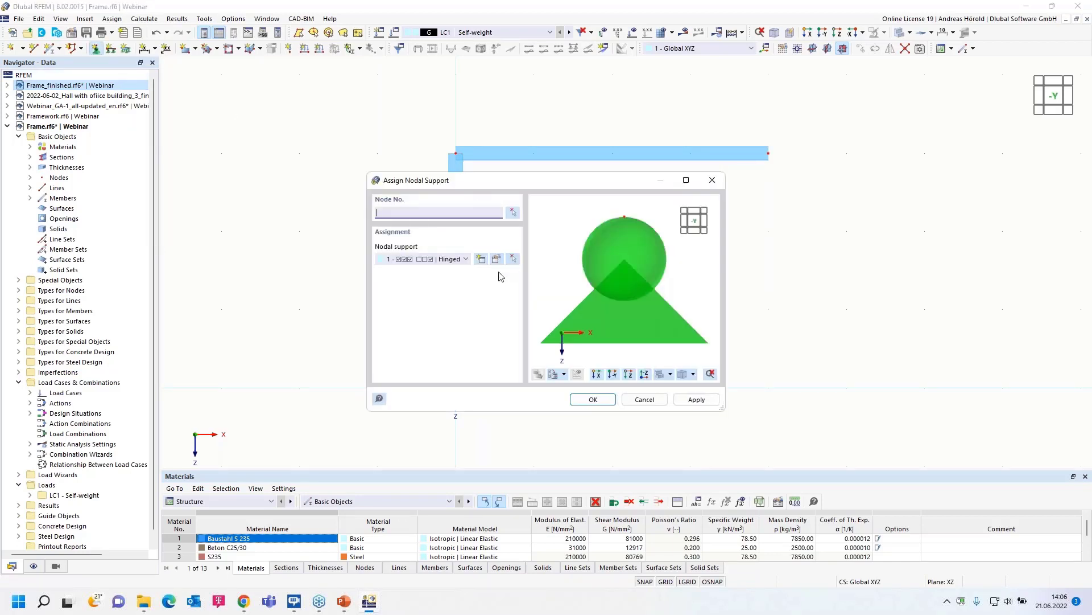
{"action": "left_click", "coordinate": [469, 261]}
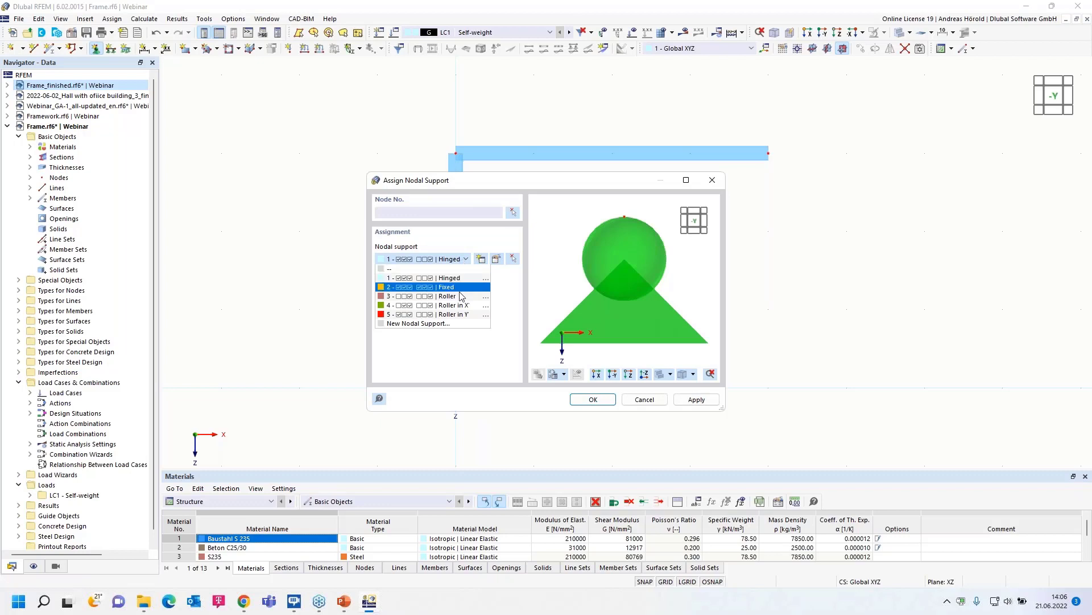
{"action": "left_click", "coordinate": [458, 287]}
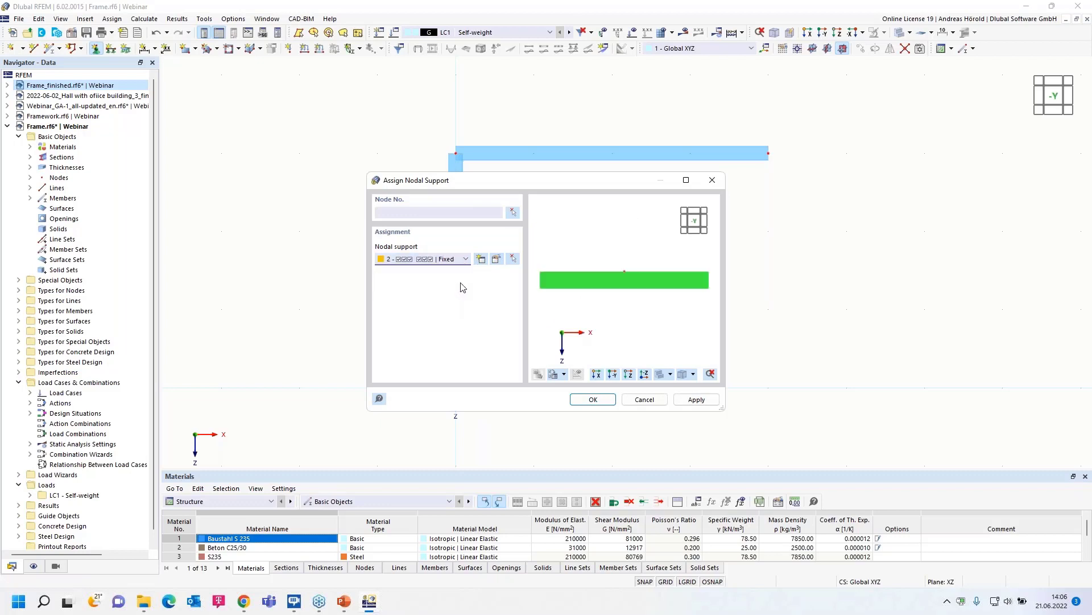
{"action": "left_click", "coordinate": [496, 259]}
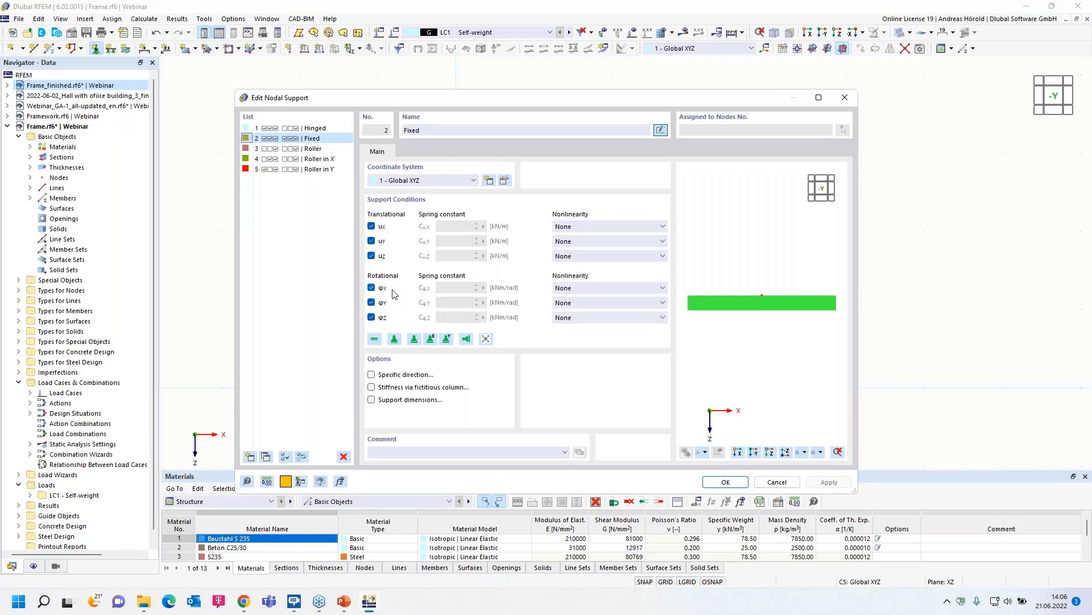
{"action": "left_click", "coordinate": [778, 482]}
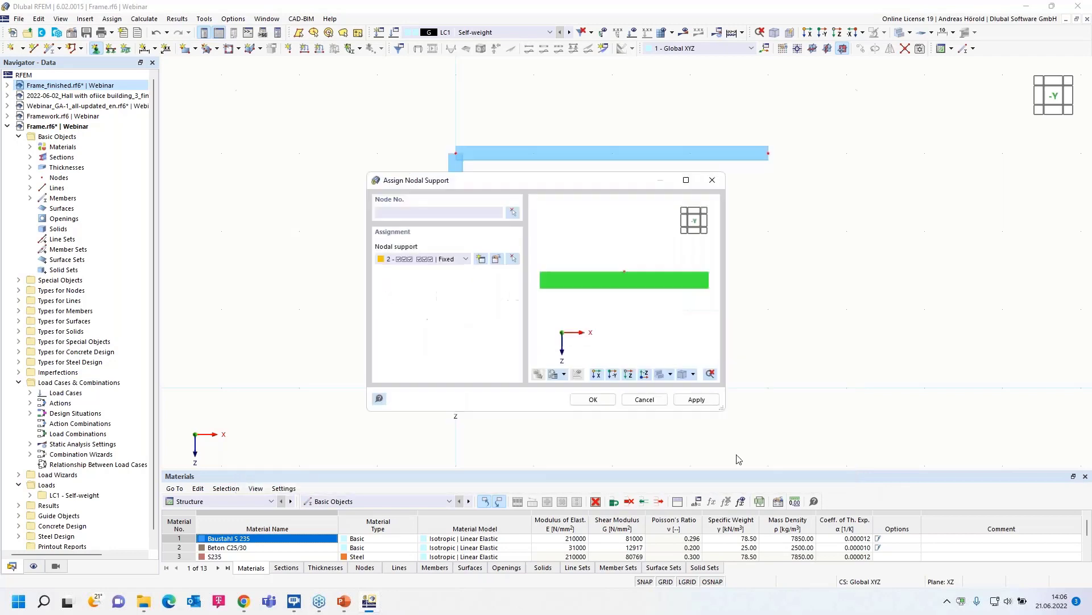
{"action": "left_click", "coordinate": [593, 399]}
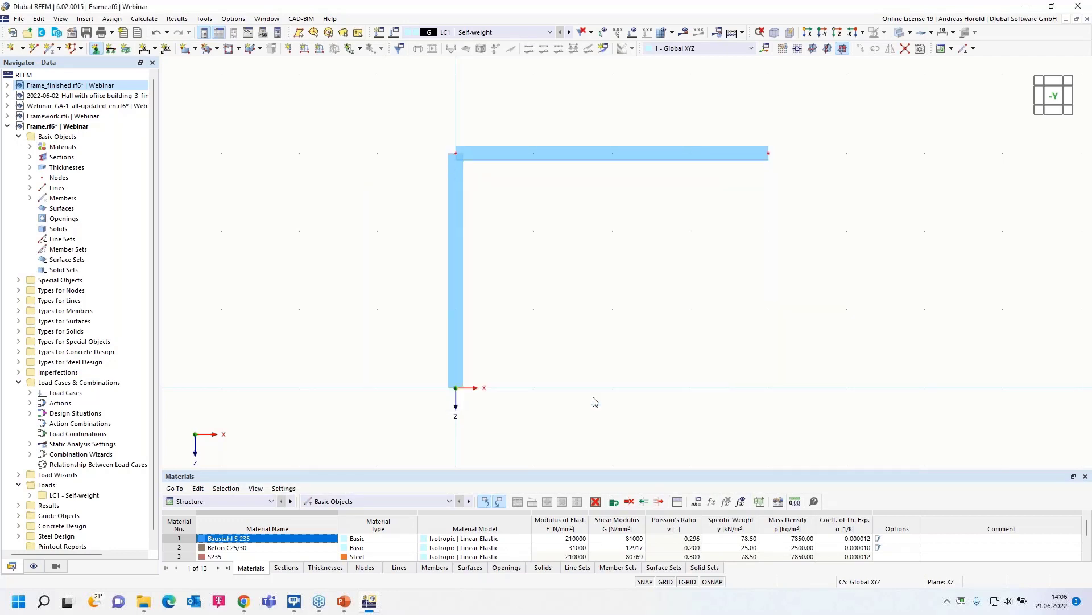
{"action": "left_click", "coordinate": [456, 387]}
Copy the column together with its fixed support 4 m in X to stand under the free end of the beam.
{"action": "left_click_drag", "start_coordinate": [617, 293], "coordinate": [387, 421]}
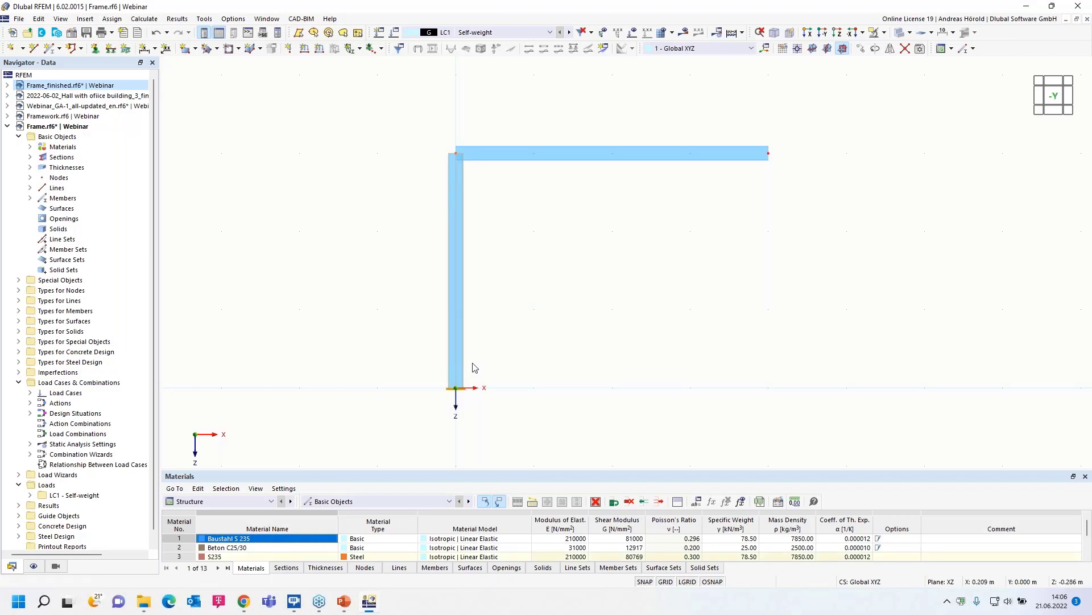
{"action": "left_click_drag", "start_coordinate": [455, 364], "coordinate": [768, 393]}
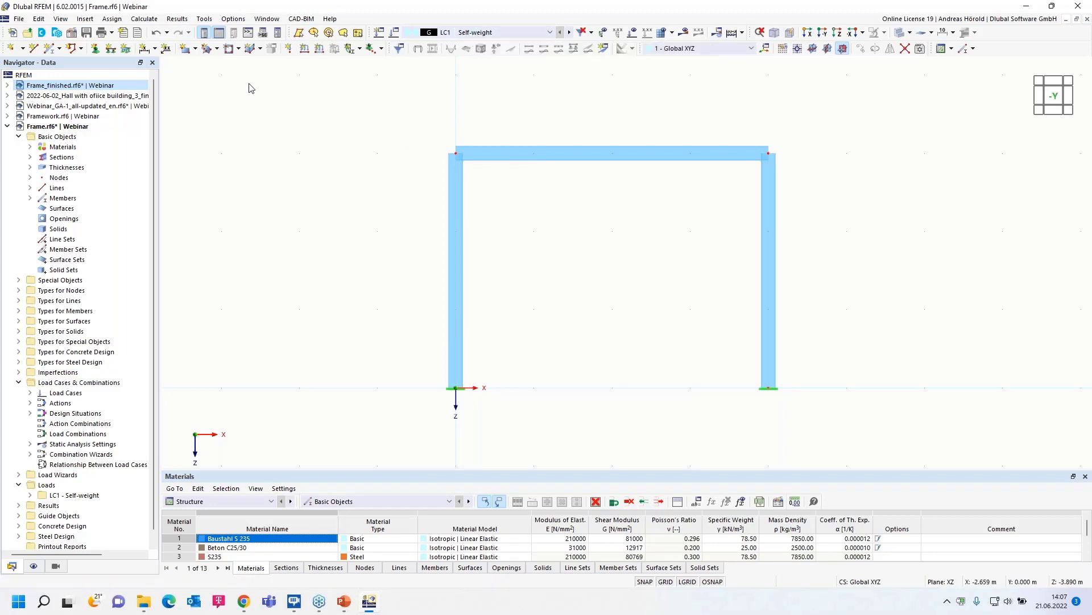
Apply a uniform member load of 1 kN/m in global Z to the horizontal beam in load case LC1 Self-weight.
{"action": "left_click", "coordinate": [319, 48]}
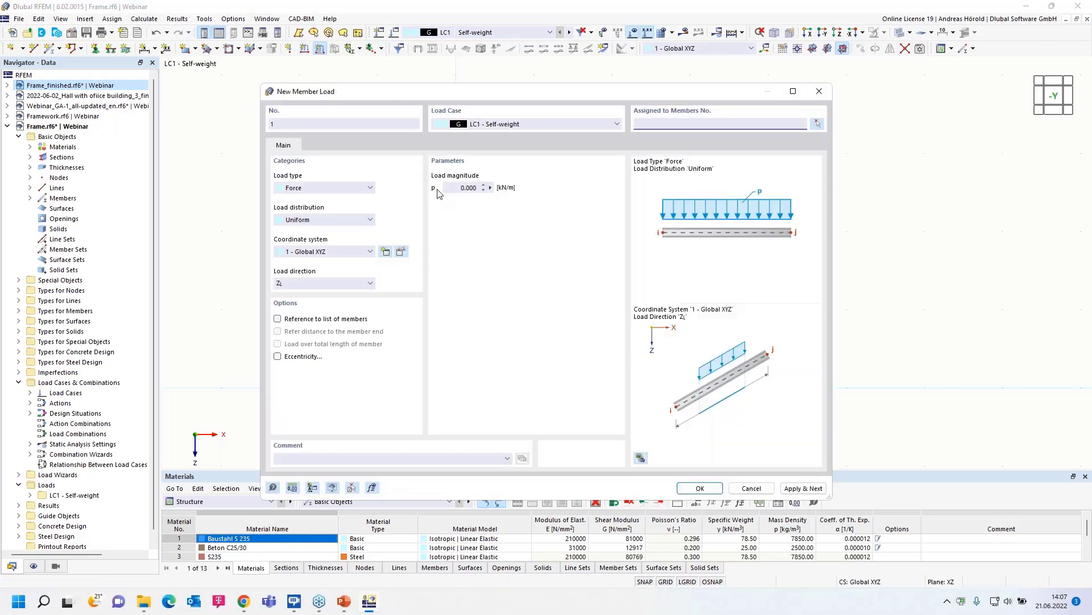
{"action": "left_click", "coordinate": [457, 190]}
{"action": "type", "text": "1"}
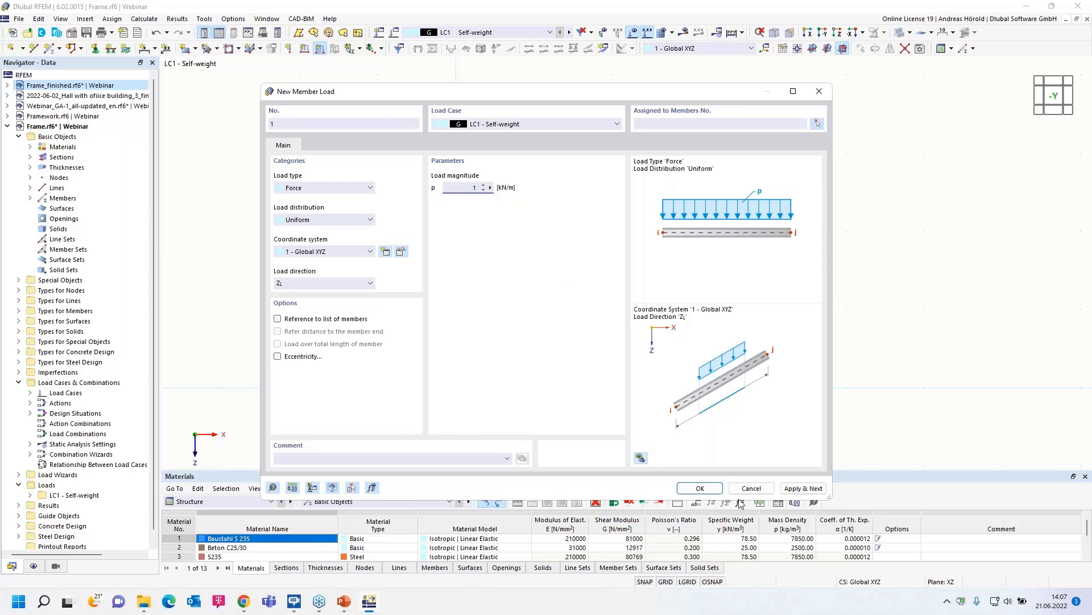
{"action": "left_click", "coordinate": [700, 489]}
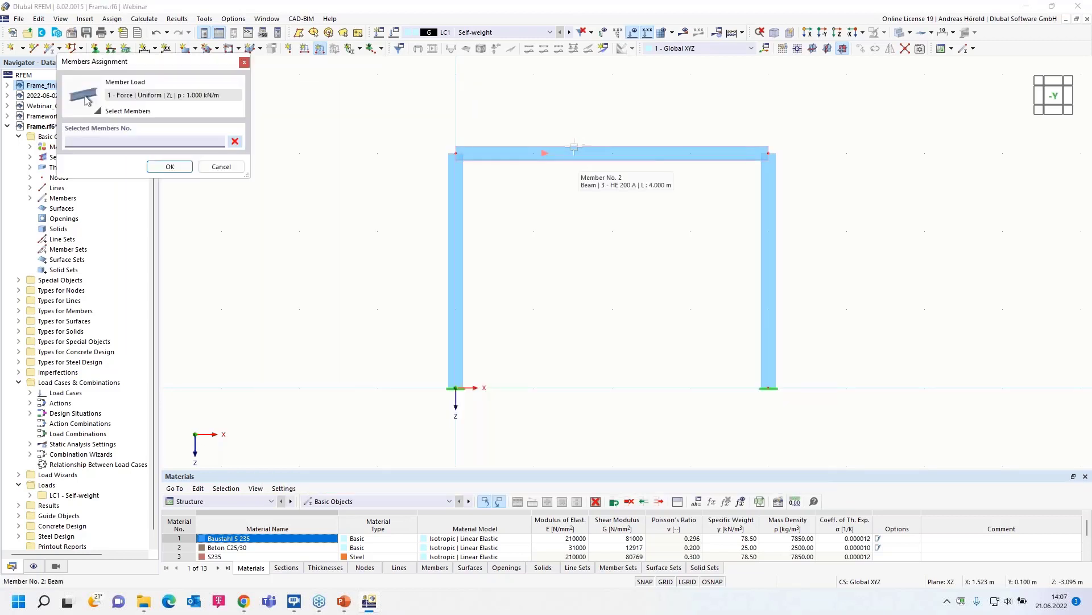
{"action": "left_click", "coordinate": [571, 149]}
{"action": "left_click", "coordinate": [169, 166]}
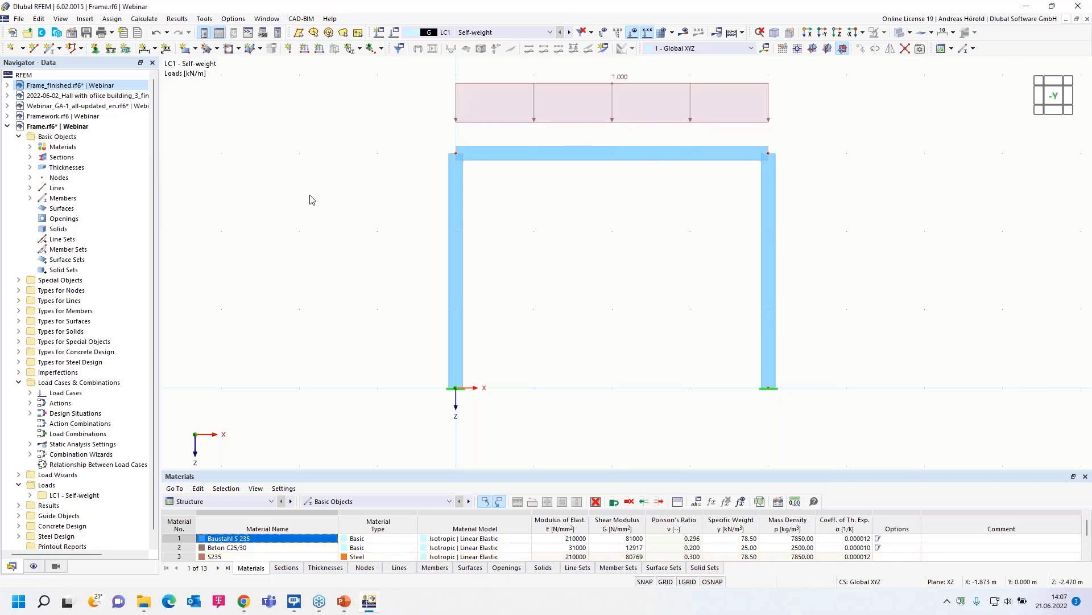
Create load case LC2 named Snow with the action category Snow/Ice loads - H <= 1000 m.
{"action": "middle_click_drag", "start_coordinate": [400, 124], "coordinate": [373, 169]}
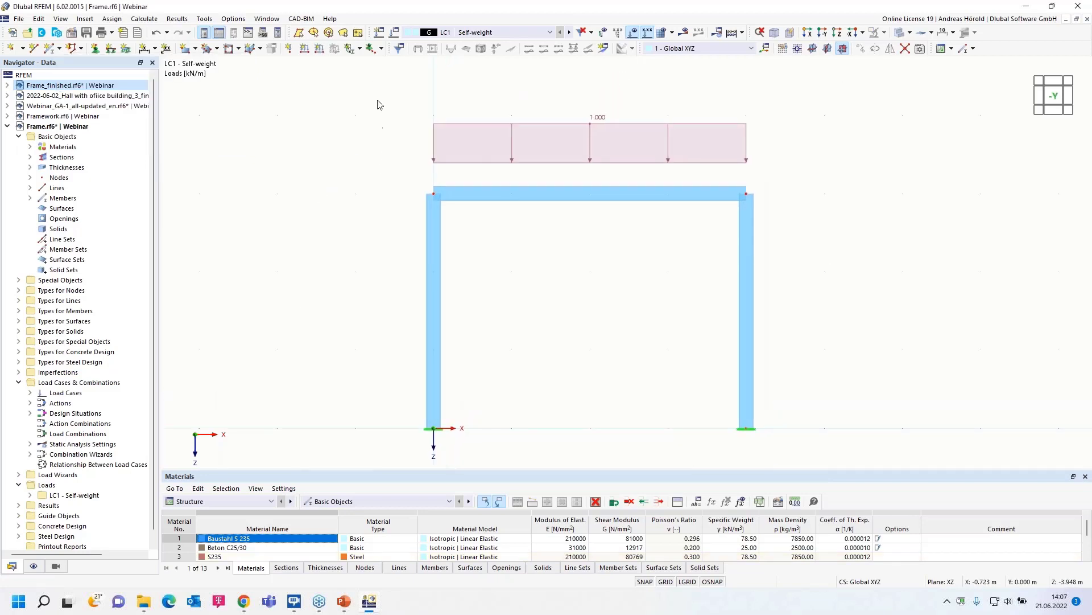
{"action": "left_click", "coordinate": [376, 34]}
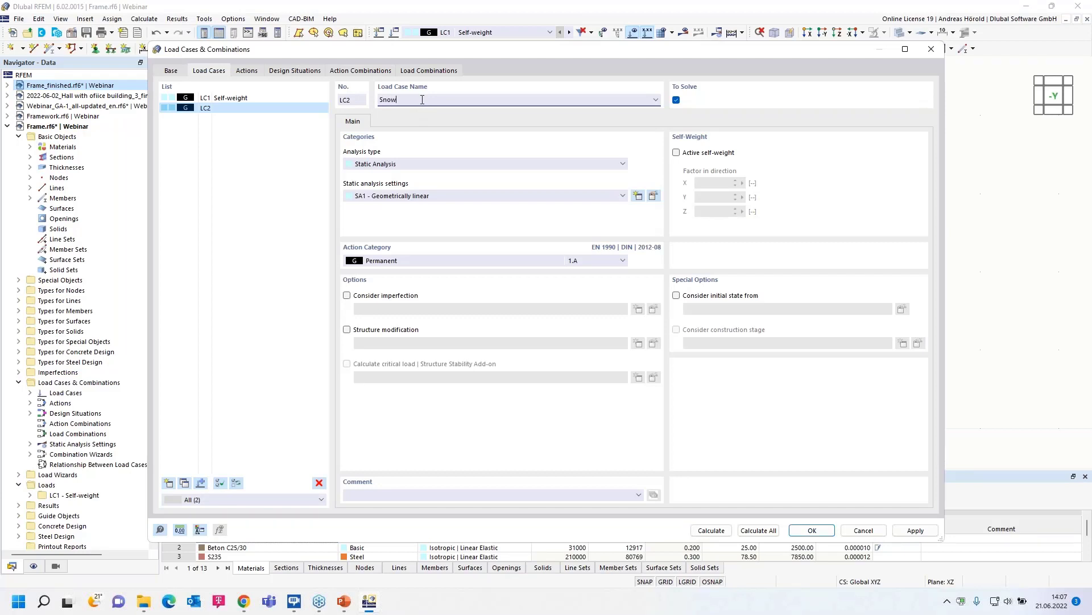
{"action": "left_click", "coordinate": [442, 260]}
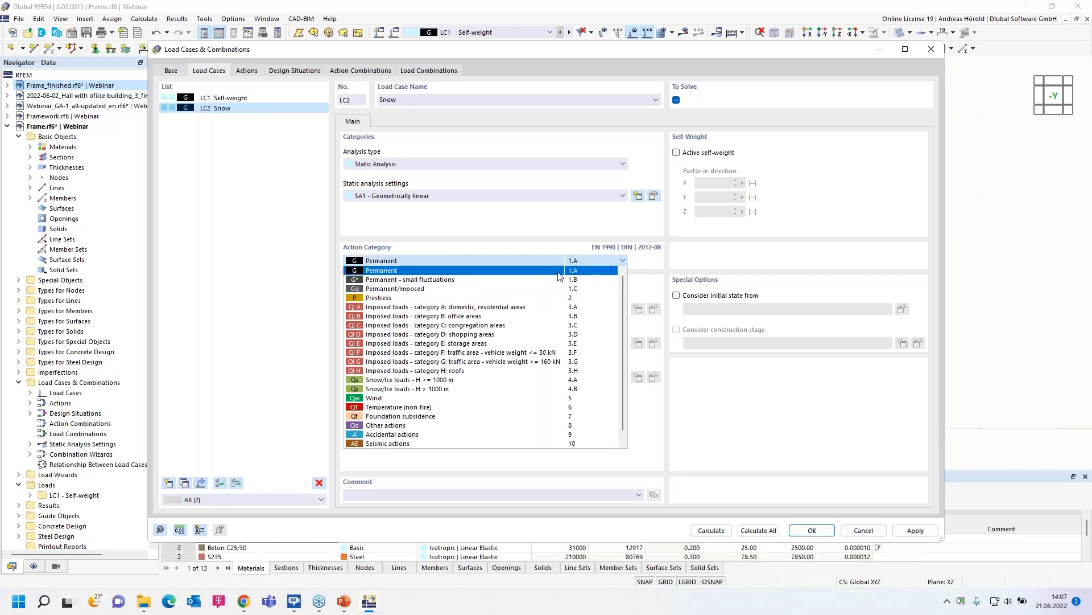
{"action": "left_click", "coordinate": [469, 381]}
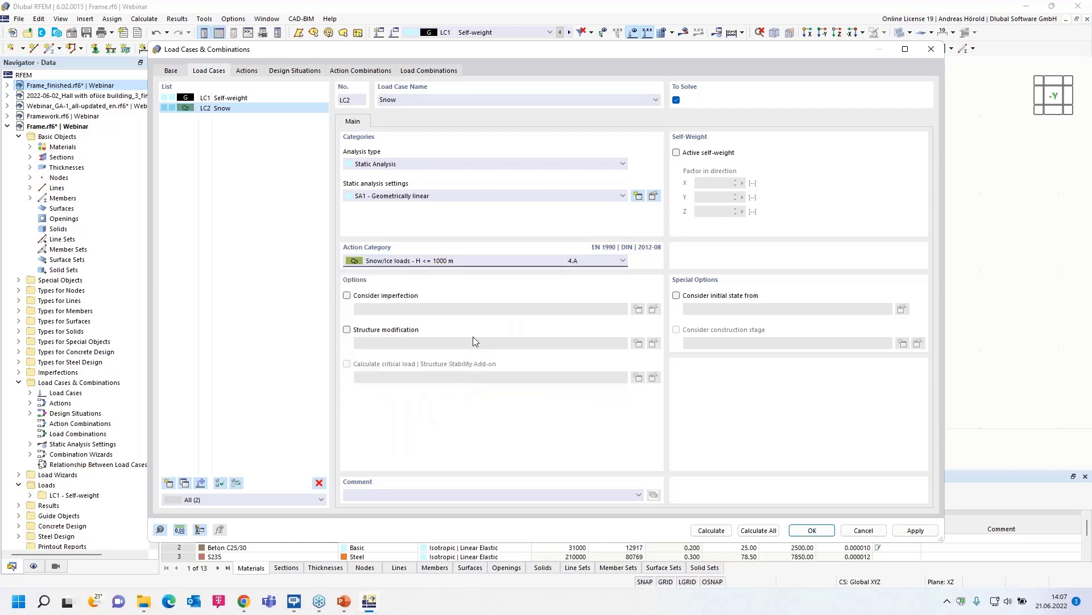
{"action": "left_click", "coordinate": [810, 531]}
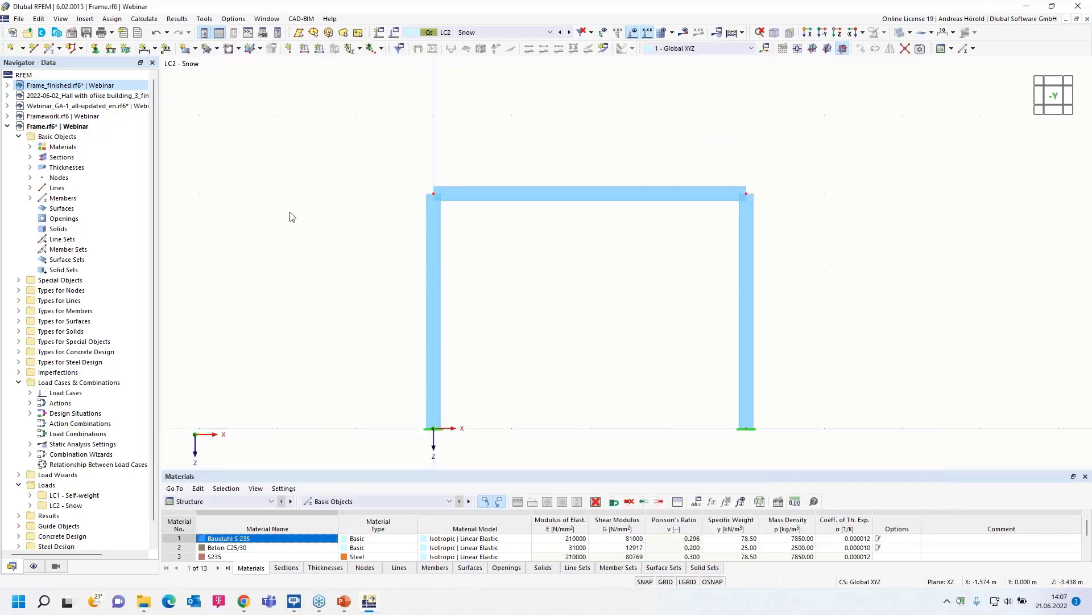
Apply a uniform member load of 3 kN/m in global Z to the horizontal beam in load case LC2 Snow.
{"action": "left_click", "coordinate": [319, 48]}
{"action": "left_click", "coordinate": [458, 188]}
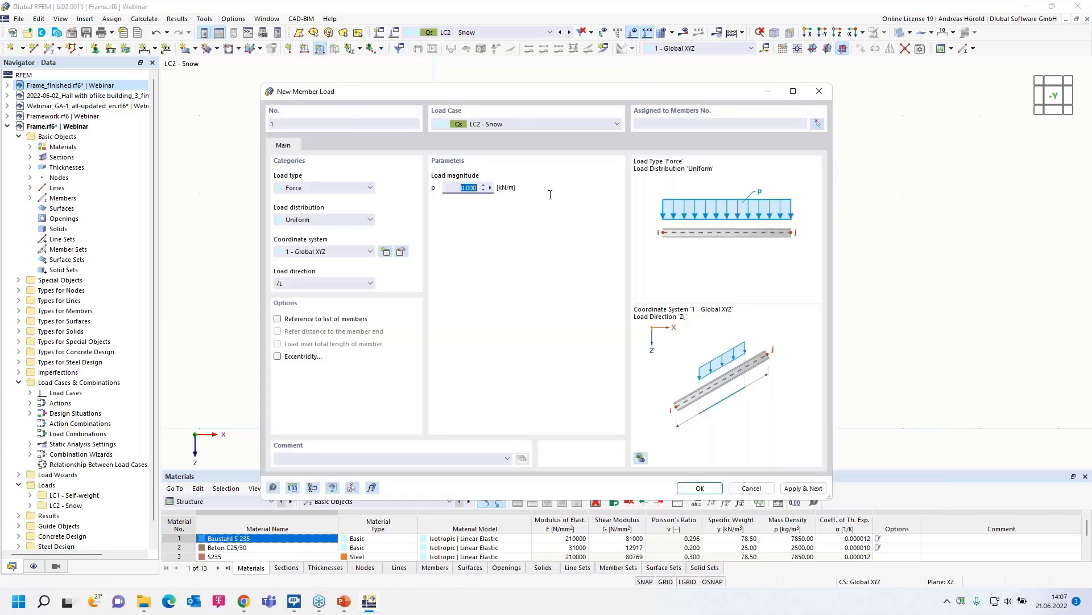
{"action": "type", "text": "3"}
{"action": "left_click", "coordinate": [701, 488]}
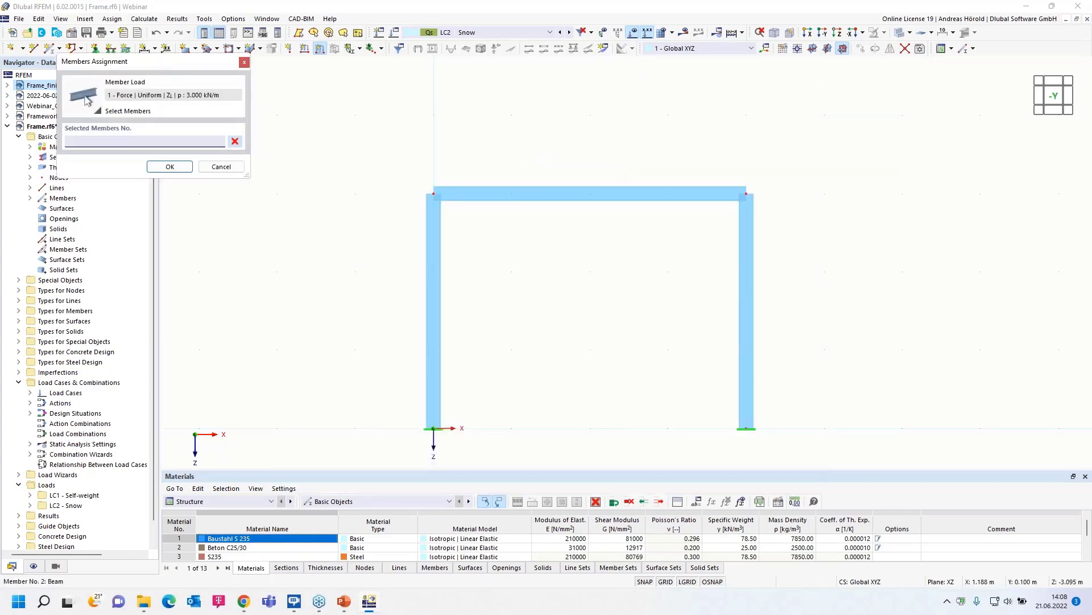
{"action": "left_click", "coordinate": [533, 198]}
{"action": "left_click", "coordinate": [158, 167]}
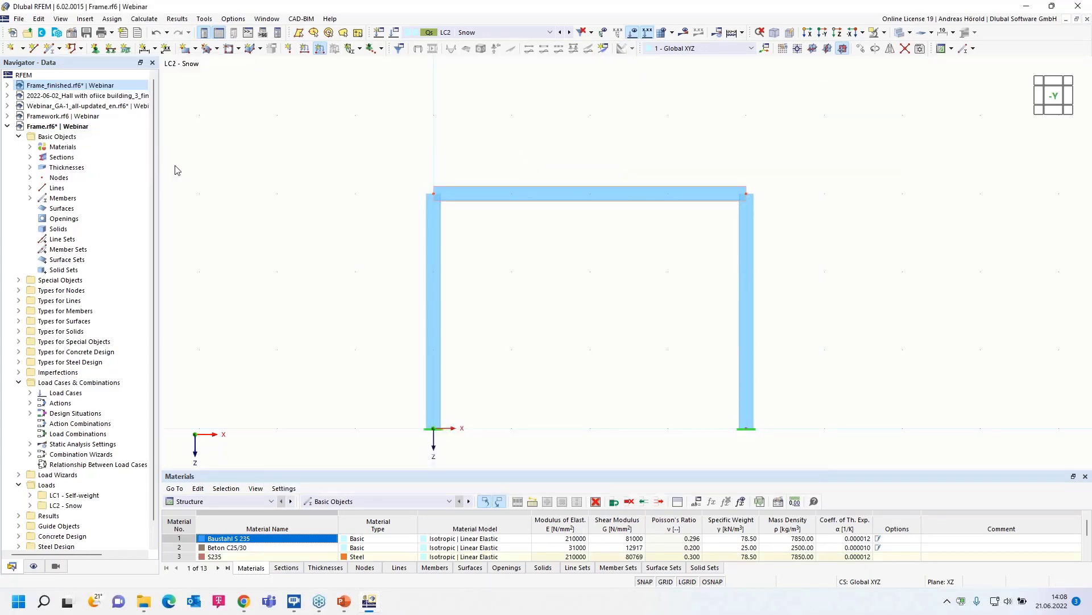
Create load case LC3 named Wind +x with the action category Wind.
{"action": "left_click", "coordinate": [380, 34]}
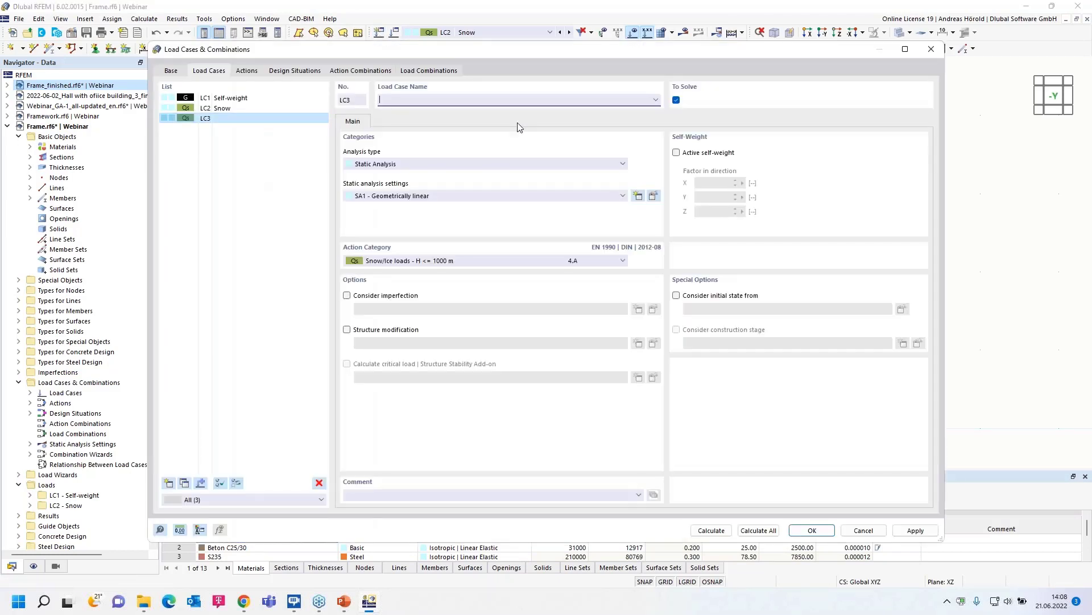
{"action": "type", "text": "Wind +x"}
{"action": "left_click", "coordinate": [476, 264]}
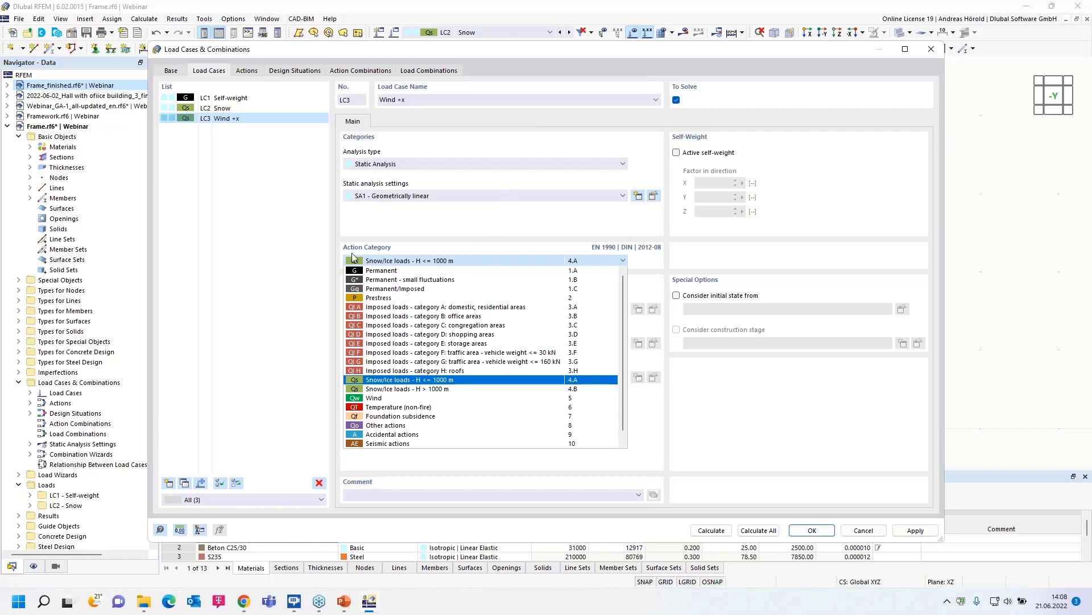
{"action": "left_click", "coordinate": [419, 398]}
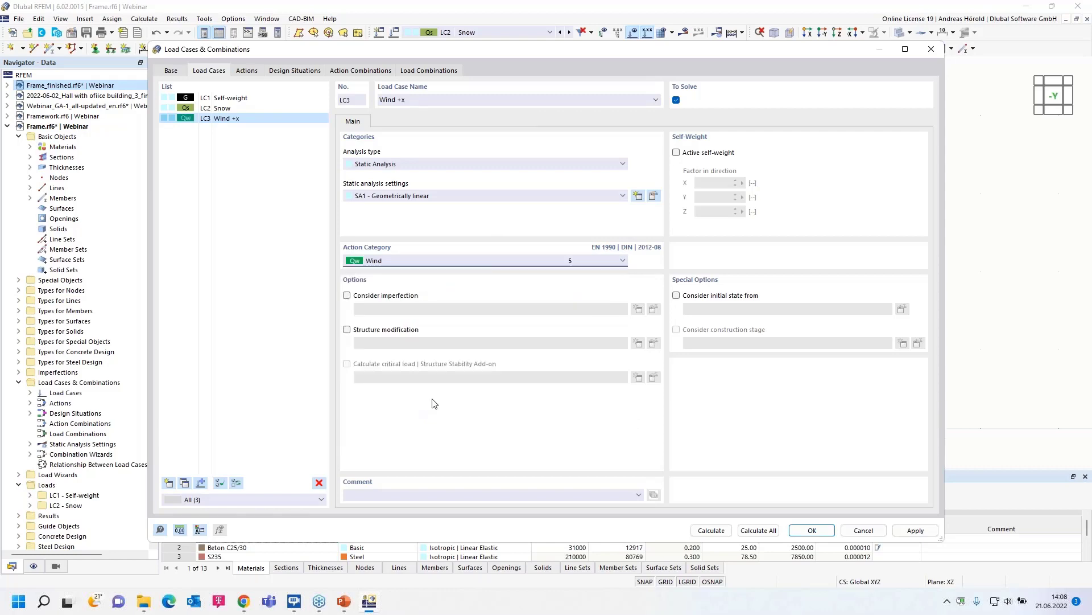
{"action": "left_click", "coordinate": [805, 531]}
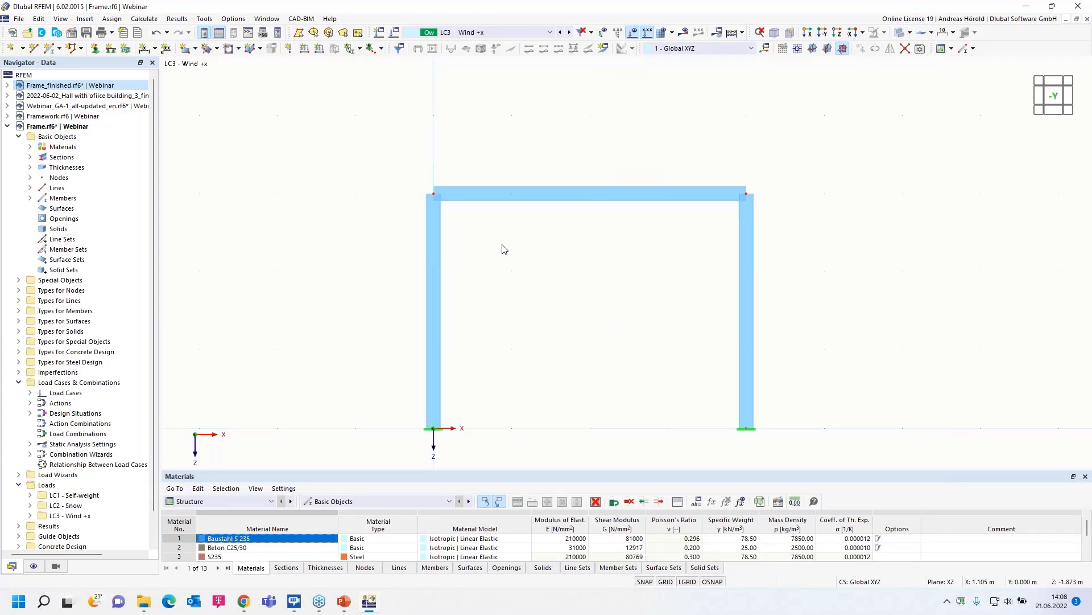
Apply a uniform 2 kN/m load in global X on true length to the column at the origin in LC3 Wind +x.
{"action": "left_click", "coordinate": [320, 50]}
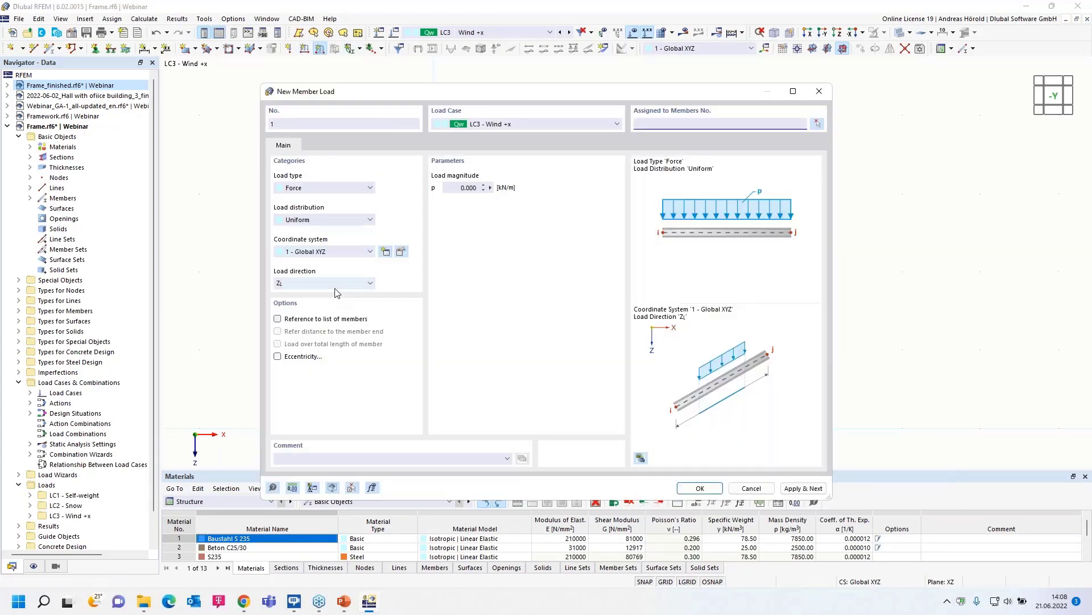
{"action": "left_click", "coordinate": [335, 283]}
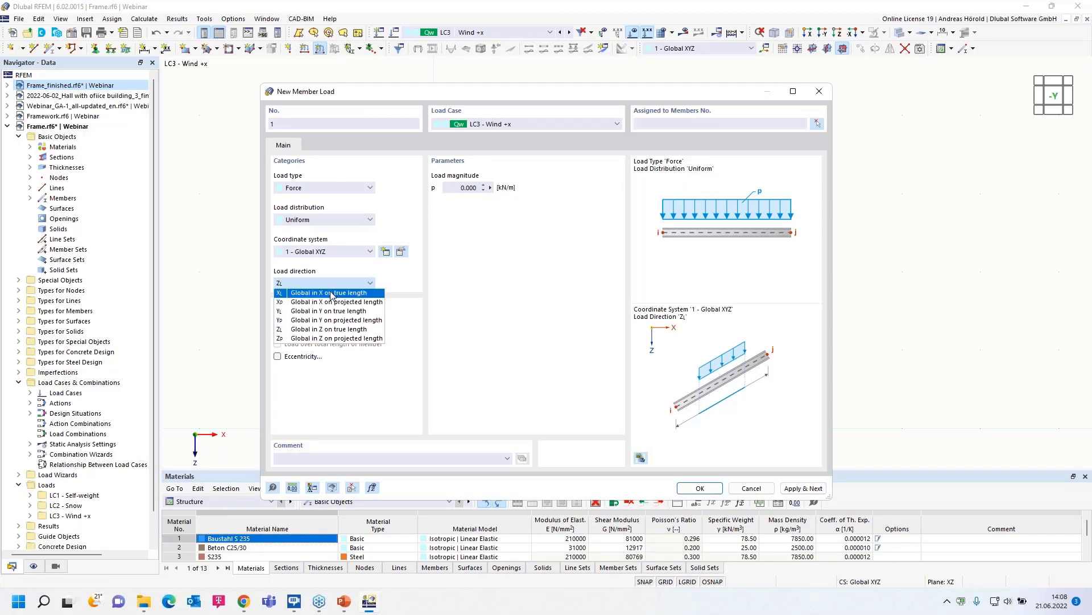
{"action": "left_click", "coordinate": [331, 294]}
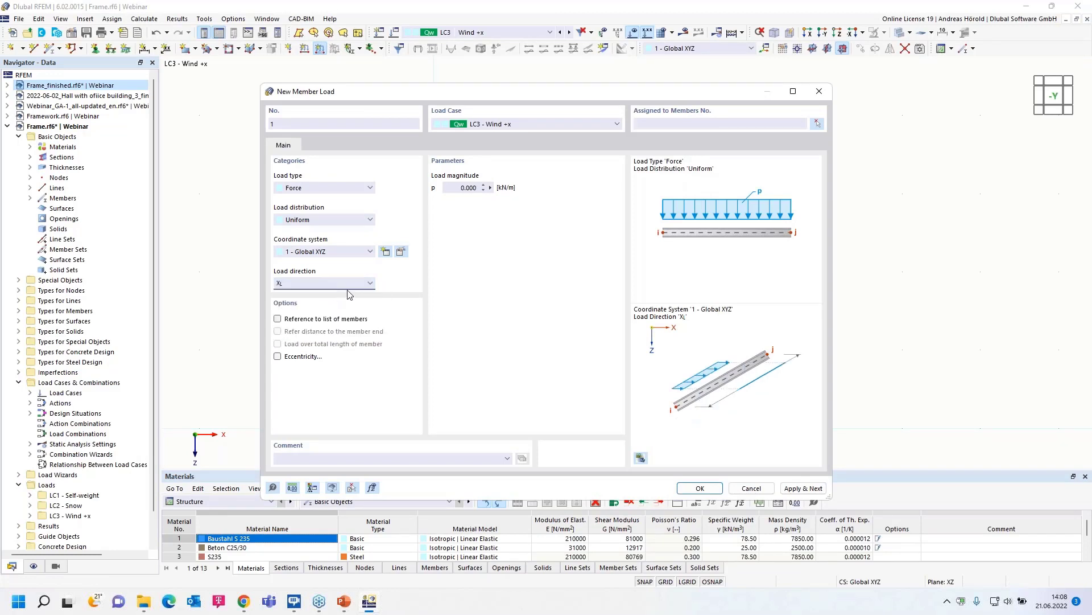
{"action": "left_click", "coordinate": [466, 188]}
{"action": "type", "text": "2"}
{"action": "left_click", "coordinate": [699, 488]}
{"action": "left_click", "coordinate": [434, 291]}
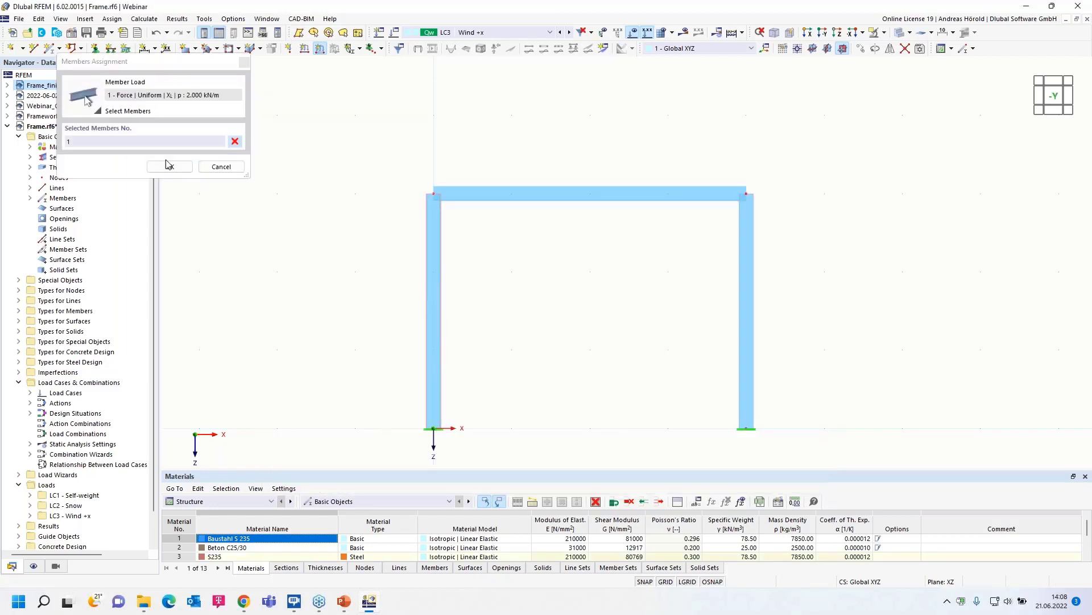
{"action": "left_click", "coordinate": [170, 166]}
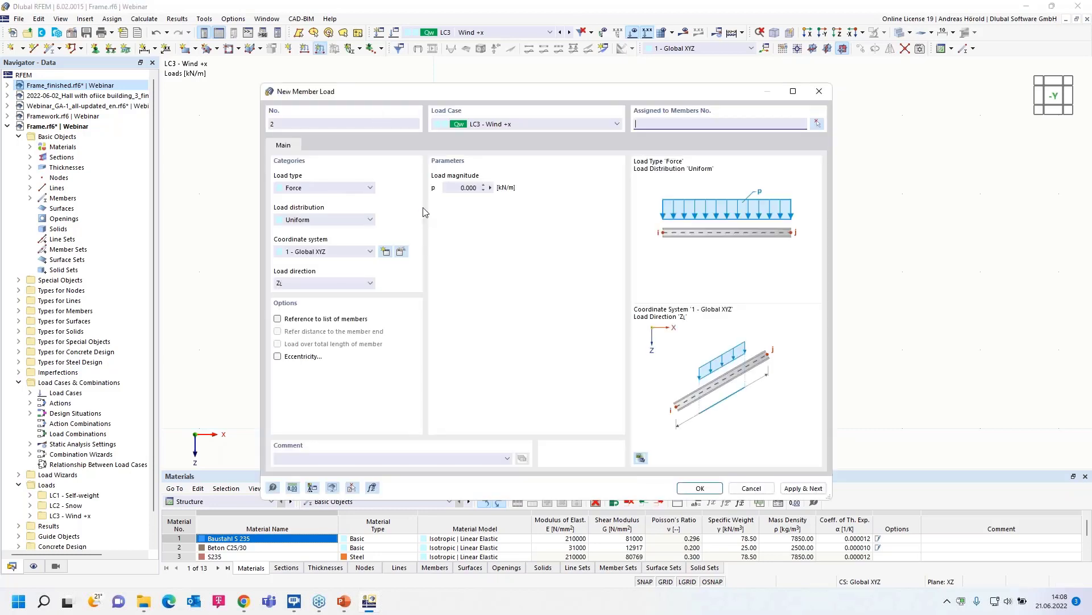
Apply a second LC3 uniform load of 1 kN/m in global X on true length to the column at X = 4 m.
{"action": "left_click", "coordinate": [294, 283]}
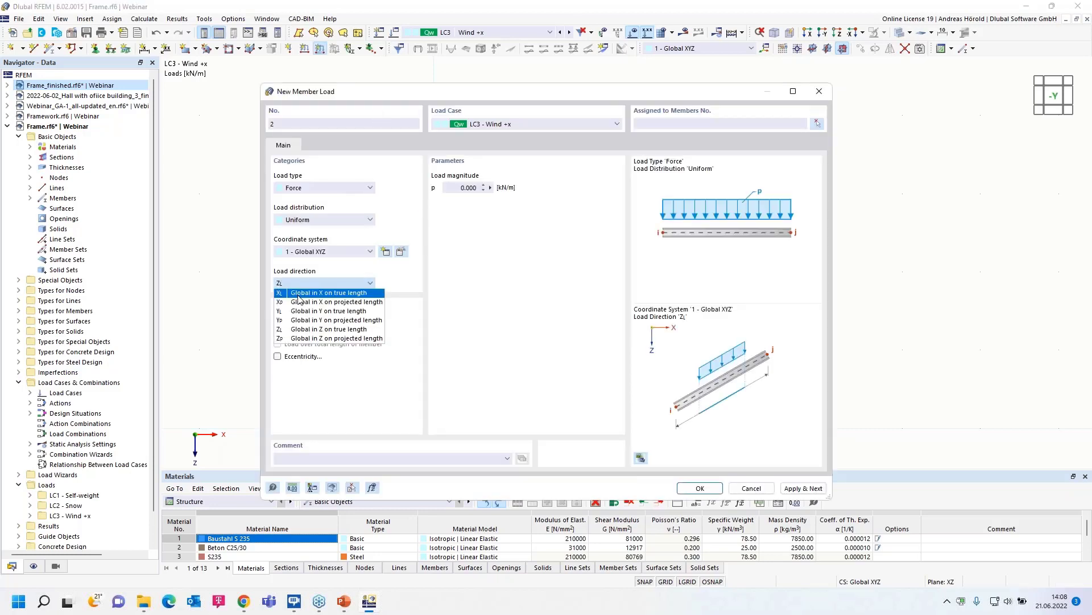
{"action": "left_click", "coordinate": [307, 291]}
{"action": "left_click", "coordinate": [447, 188]}
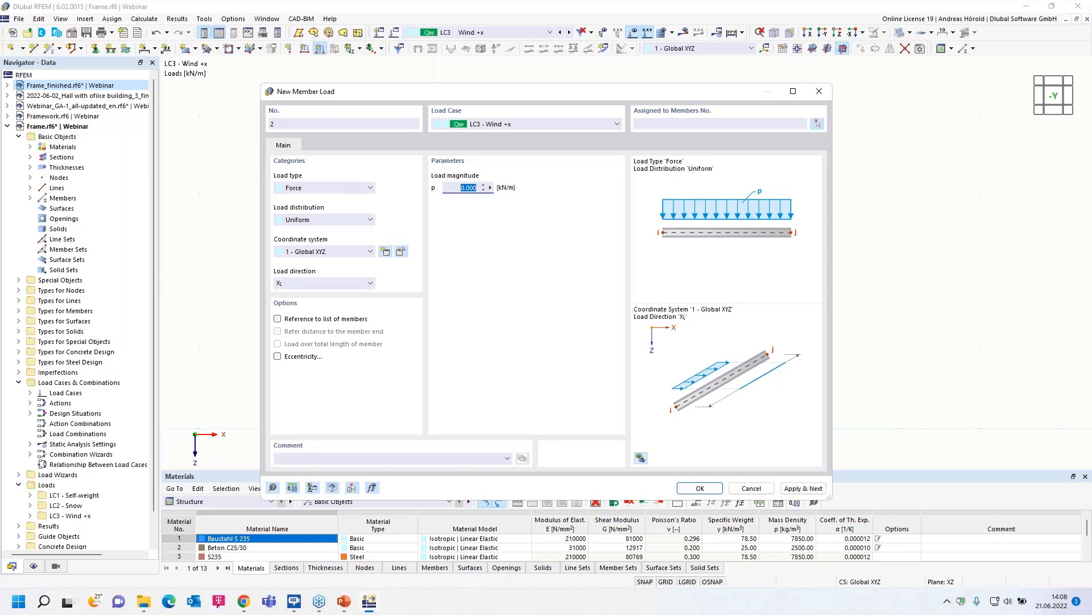
{"action": "type", "text": "1"}
{"action": "left_click", "coordinate": [698, 489]}
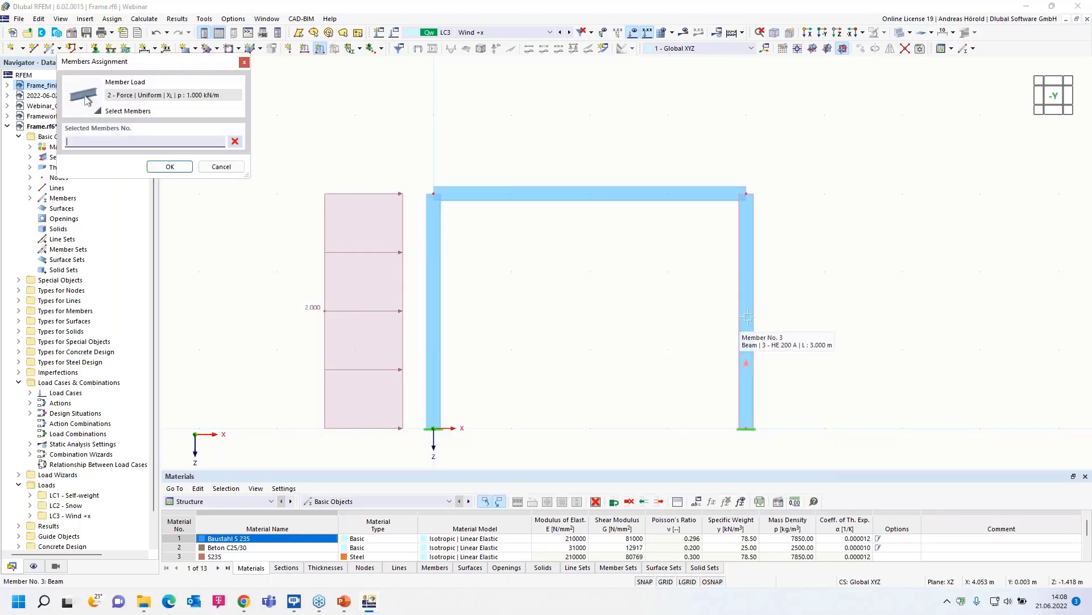
{"action": "left_click", "coordinate": [746, 344]}
{"action": "left_click", "coordinate": [169, 166]}
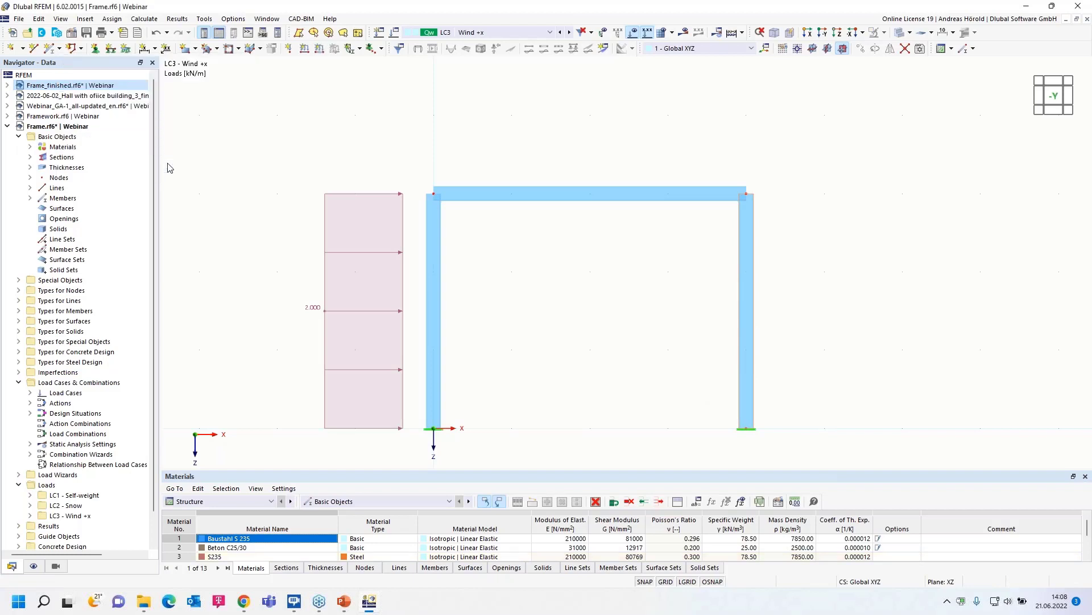
{"action": "middle_click_drag", "start_coordinate": [515, 153], "coordinate": [482, 115]}
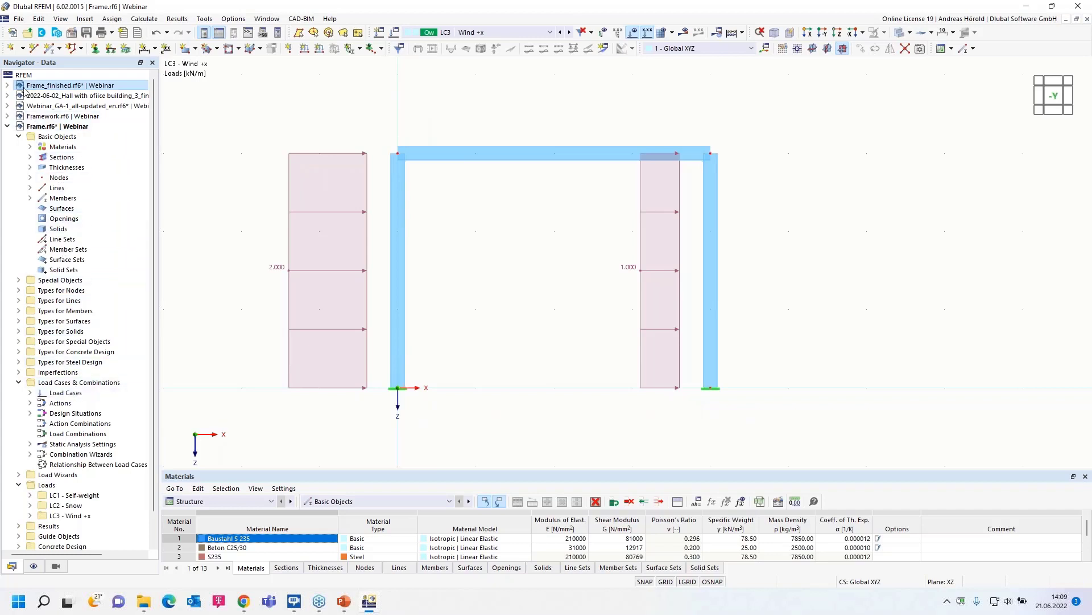
Copy load case LC3 Wind +x and name the copy LC4 Wind +x, with wind suction.
{"action": "right_click", "coordinate": [66, 387]}
{"action": "left_click", "coordinate": [136, 393]}
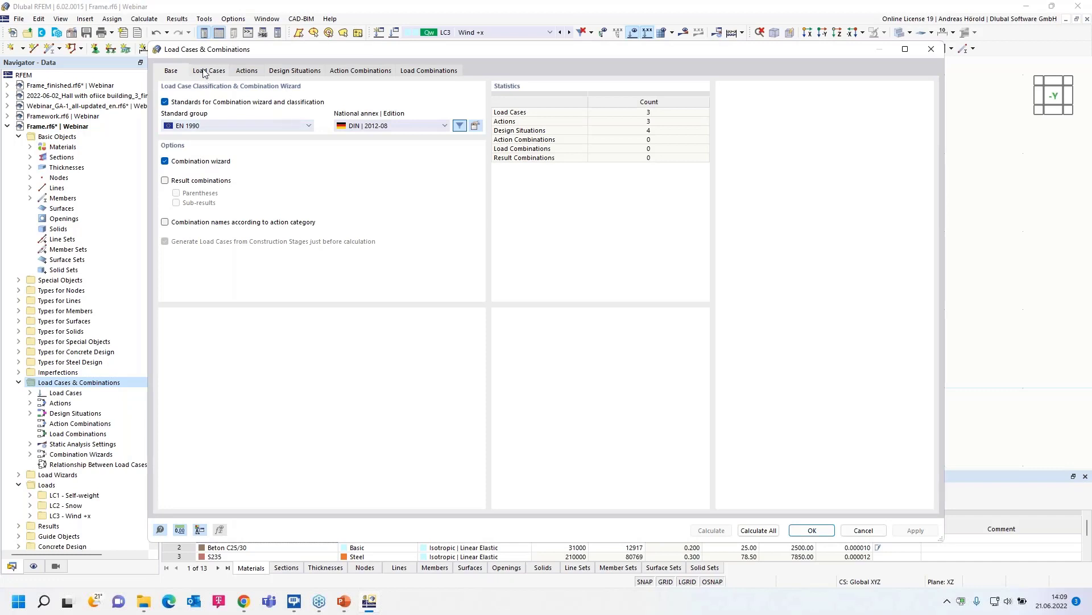
{"action": "left_click", "coordinate": [206, 72]}
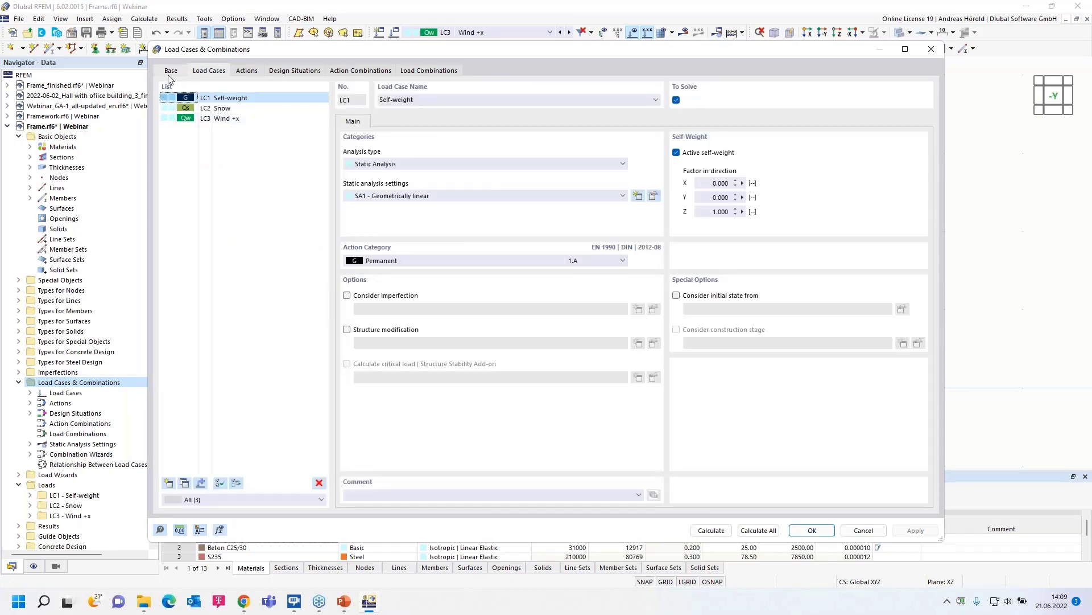
{"action": "left_click", "coordinate": [171, 71]}
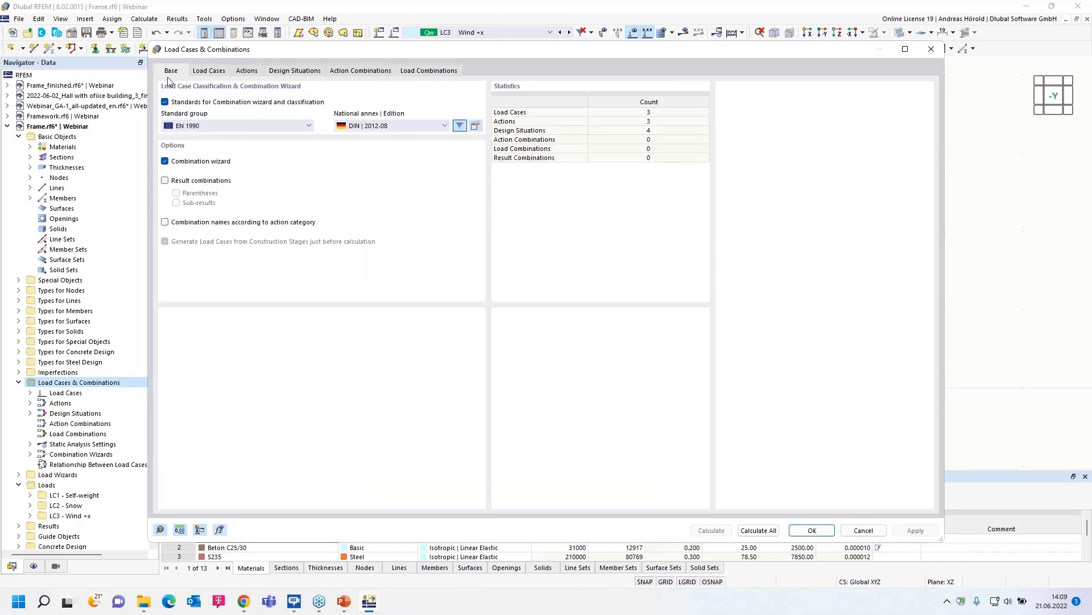
{"action": "left_click", "coordinate": [209, 72]}
{"action": "left_click", "coordinate": [226, 121]}
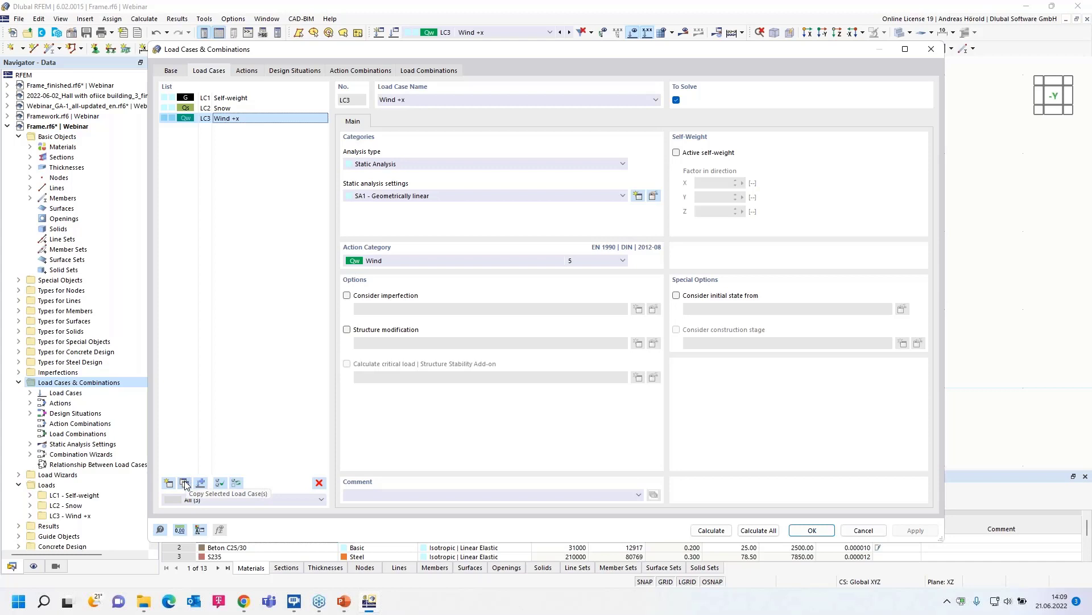
{"action": "left_click", "coordinate": [185, 484]}
{"action": "left_click", "coordinate": [421, 100]}
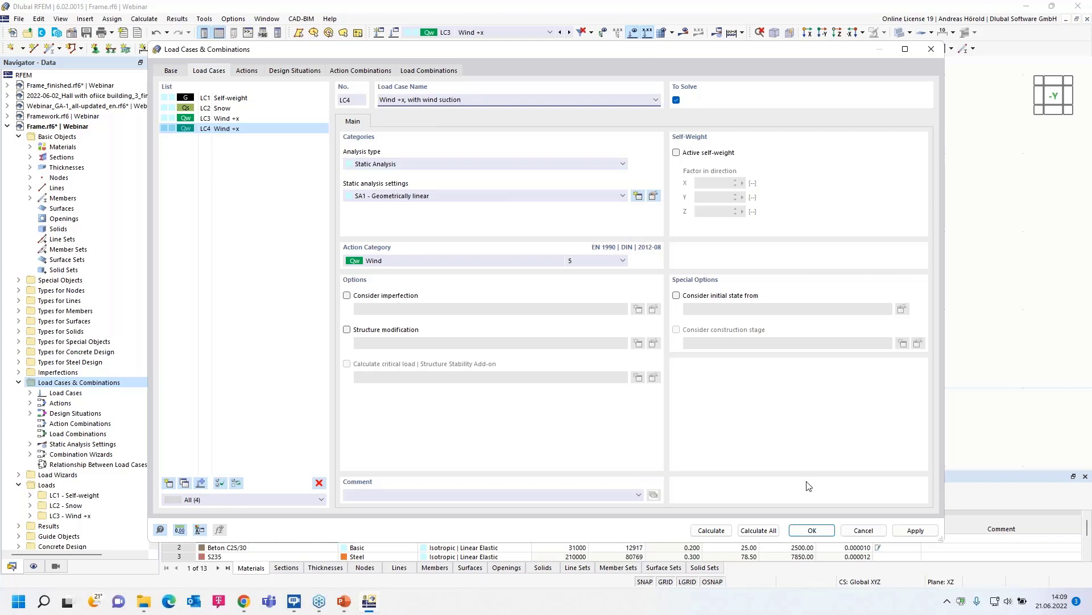
{"action": "left_click", "coordinate": [814, 530]}
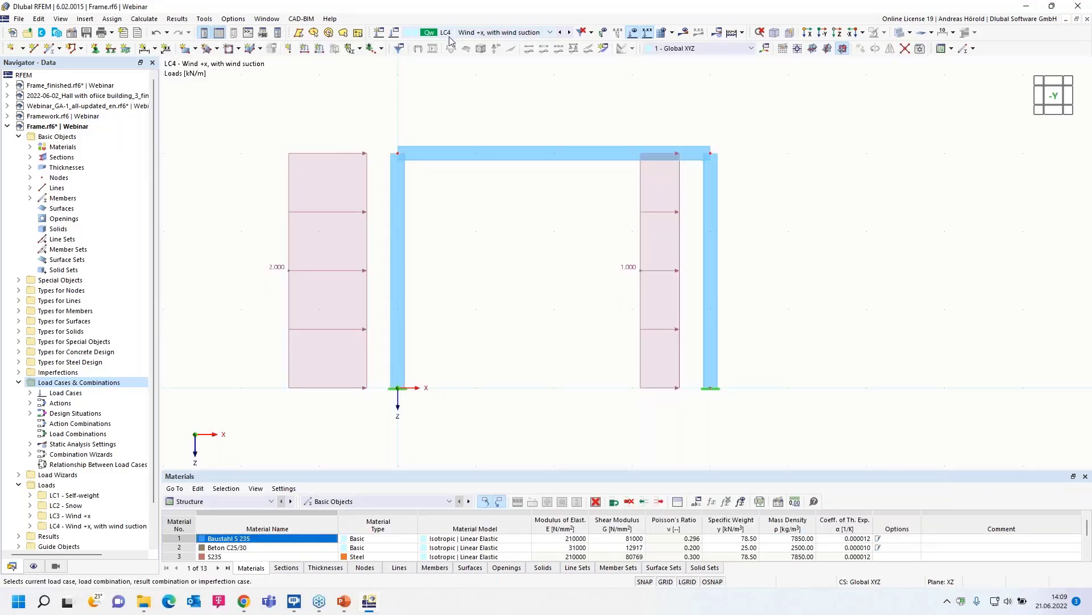
Apply a uniform member load of -0.5 kN/m in global Z to the horizontal beam in LC4 Wind +x, with wind suction.
{"action": "left_click", "coordinate": [320, 50]}
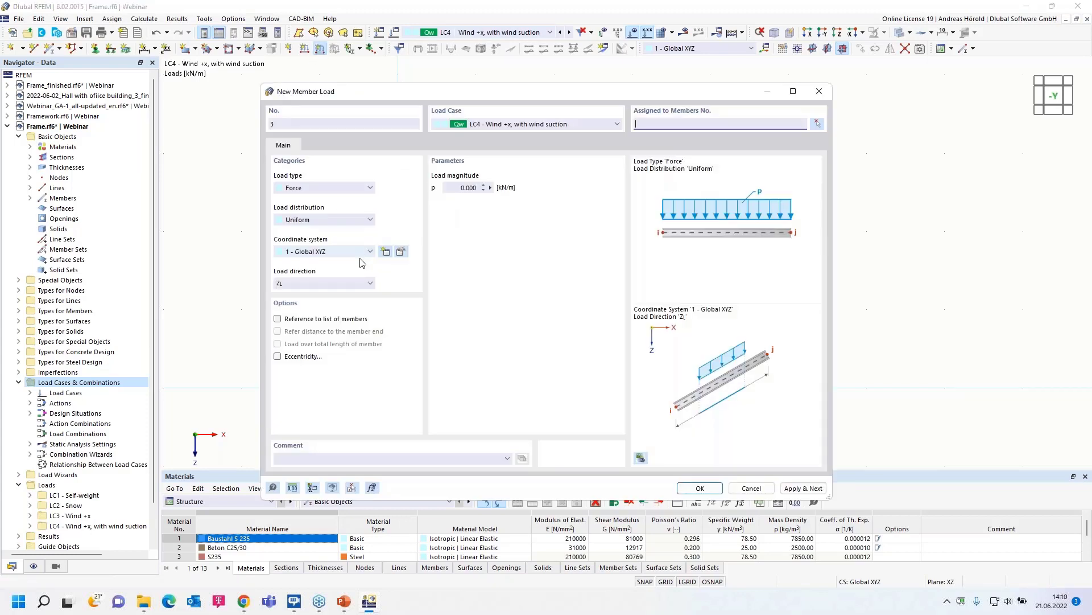
{"action": "left_click", "coordinate": [457, 188]}
{"action": "key", "text": "BackSpace"}
{"action": "left_click", "coordinate": [705, 493]}
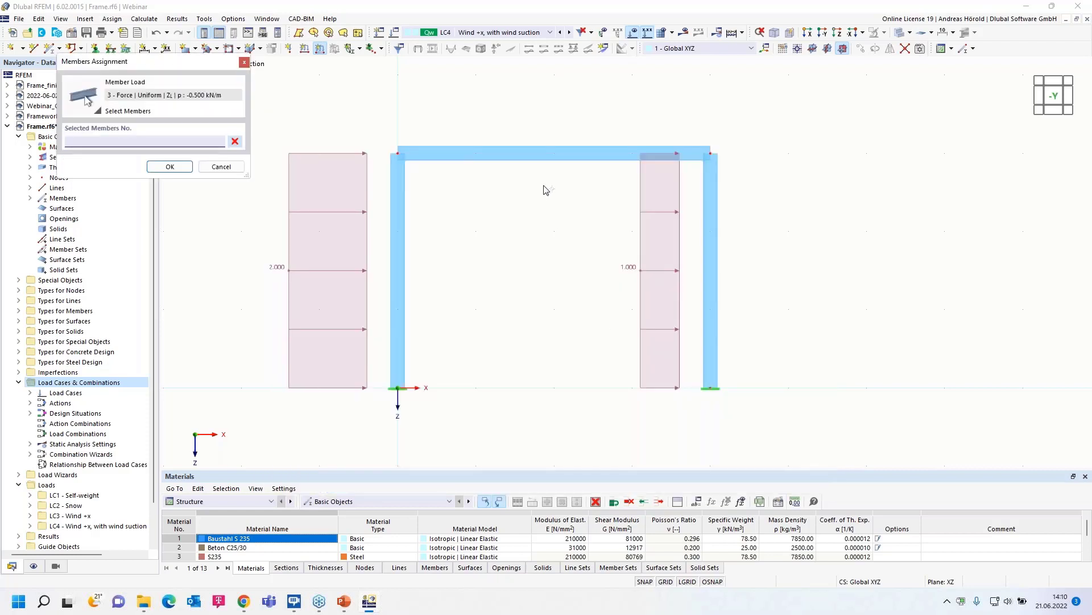
{"action": "left_click", "coordinate": [169, 166]}
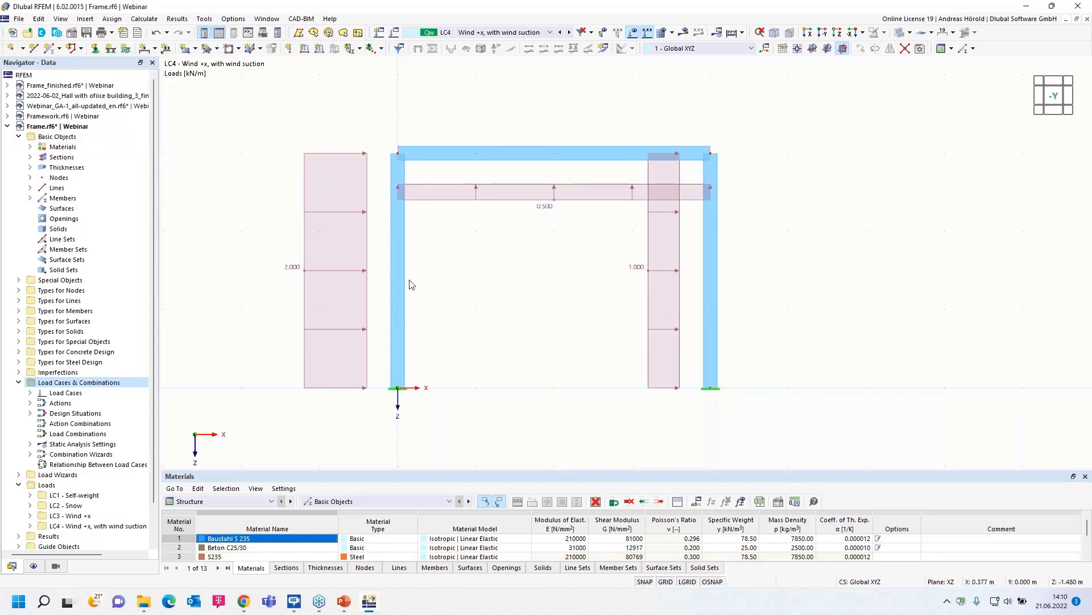
Copy load case LC3 Wind +x again and name the new load case LC5 Wind -x.
{"action": "right_click", "coordinate": [109, 383]}
{"action": "left_click", "coordinate": [151, 393]}
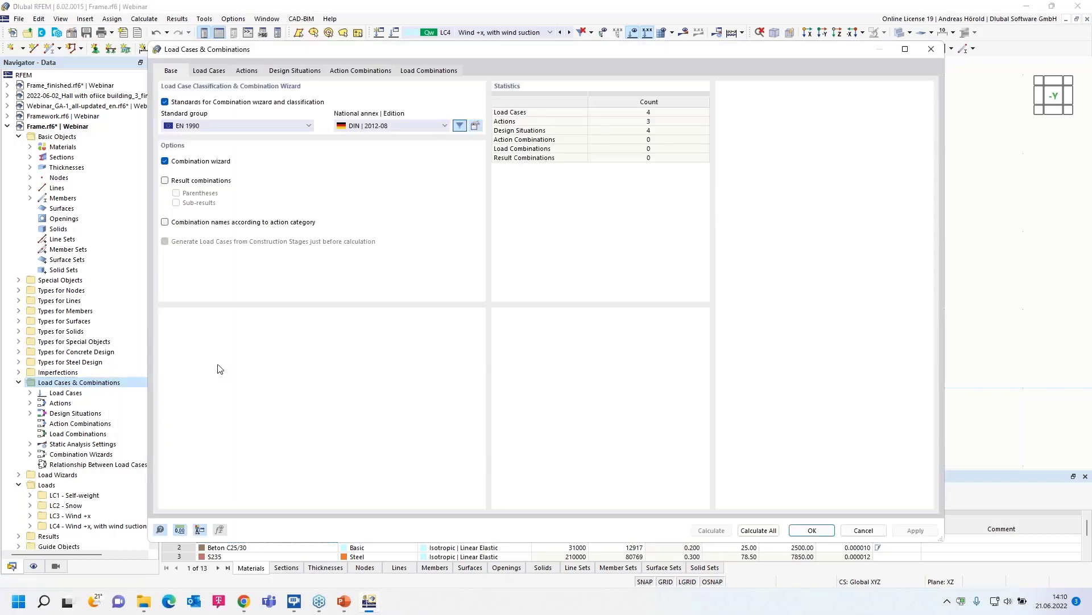
{"action": "left_click", "coordinate": [207, 72]}
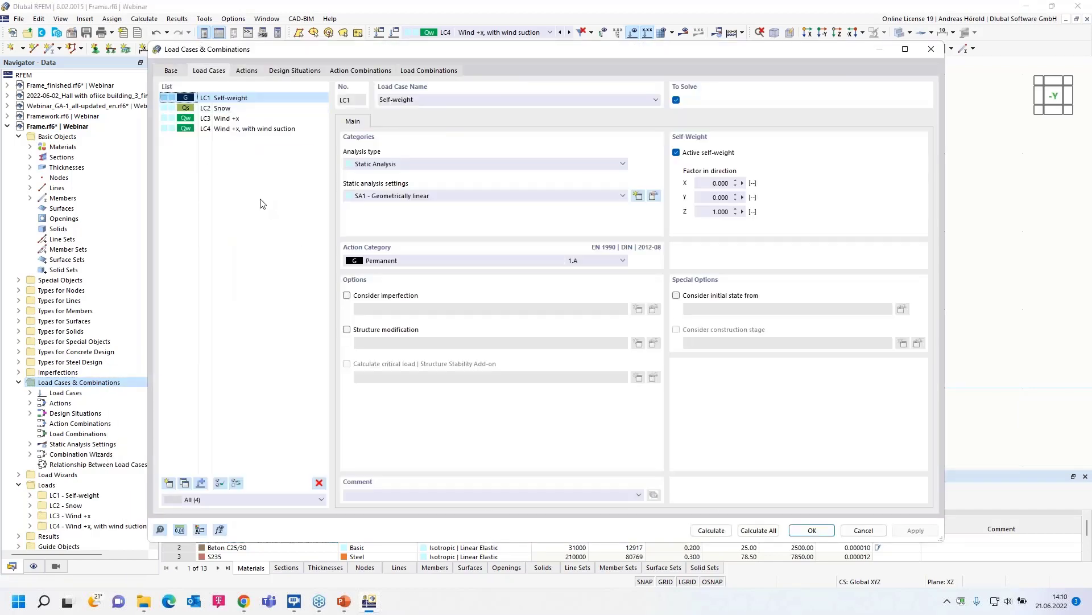
{"action": "left_click", "coordinate": [228, 120]}
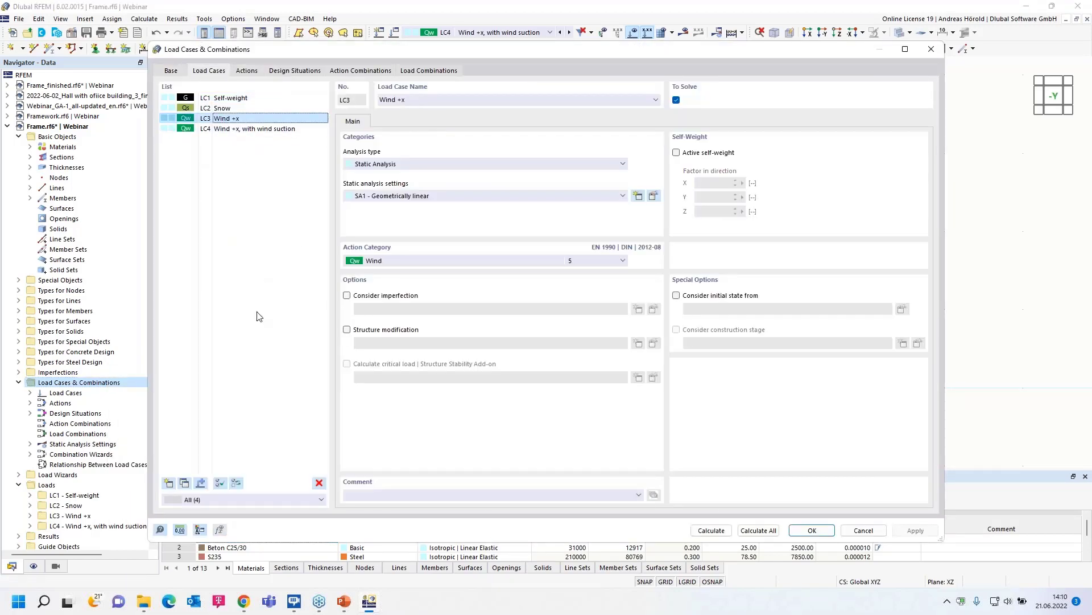
{"action": "left_click", "coordinate": [185, 483]}
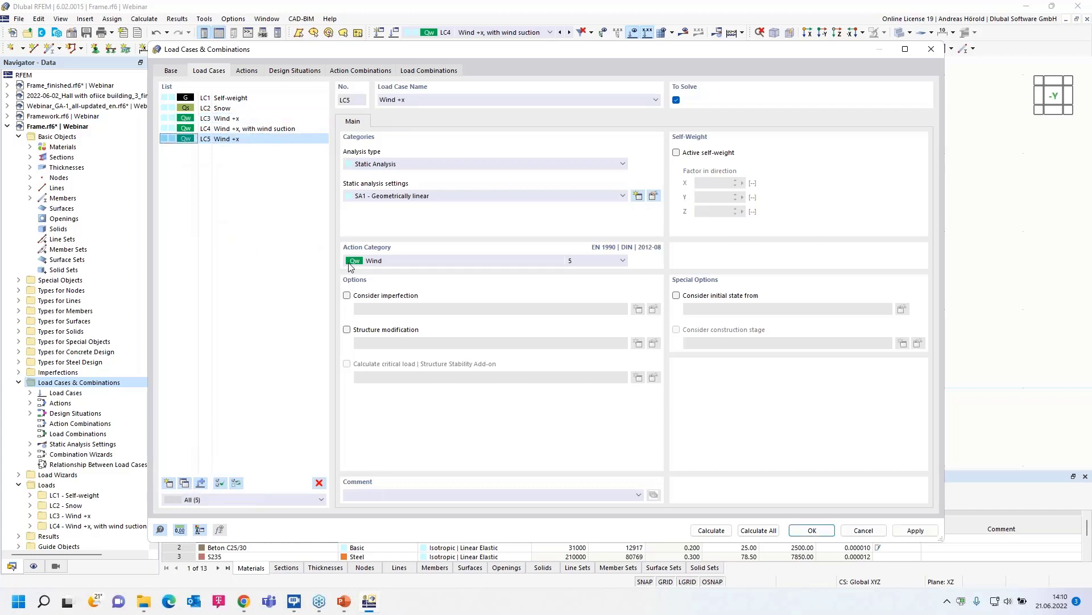
{"action": "left_click", "coordinate": [400, 100]}
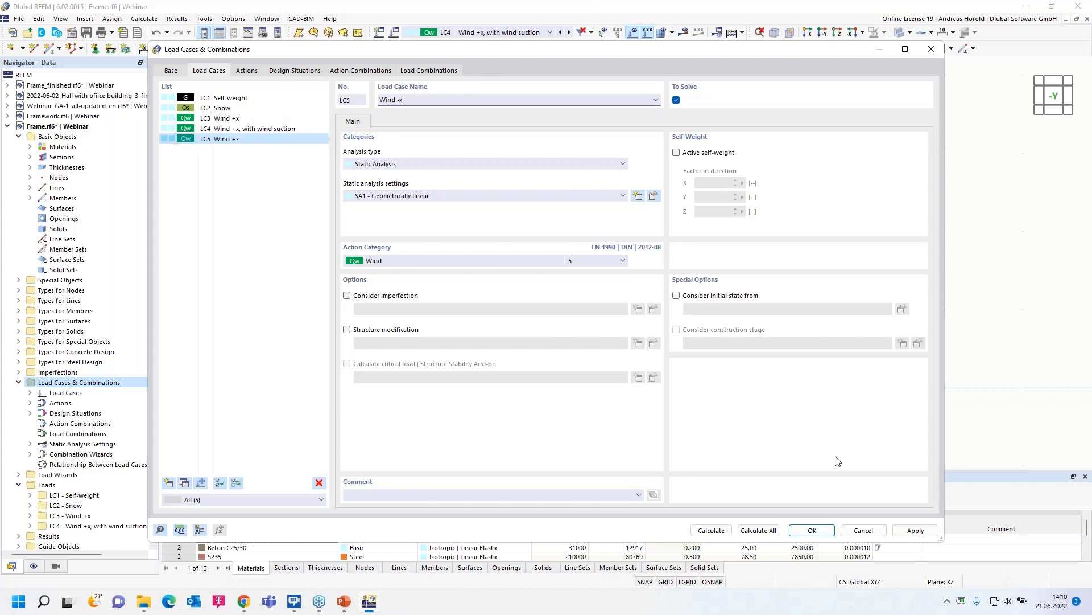
{"action": "left_click", "coordinate": [813, 531]}
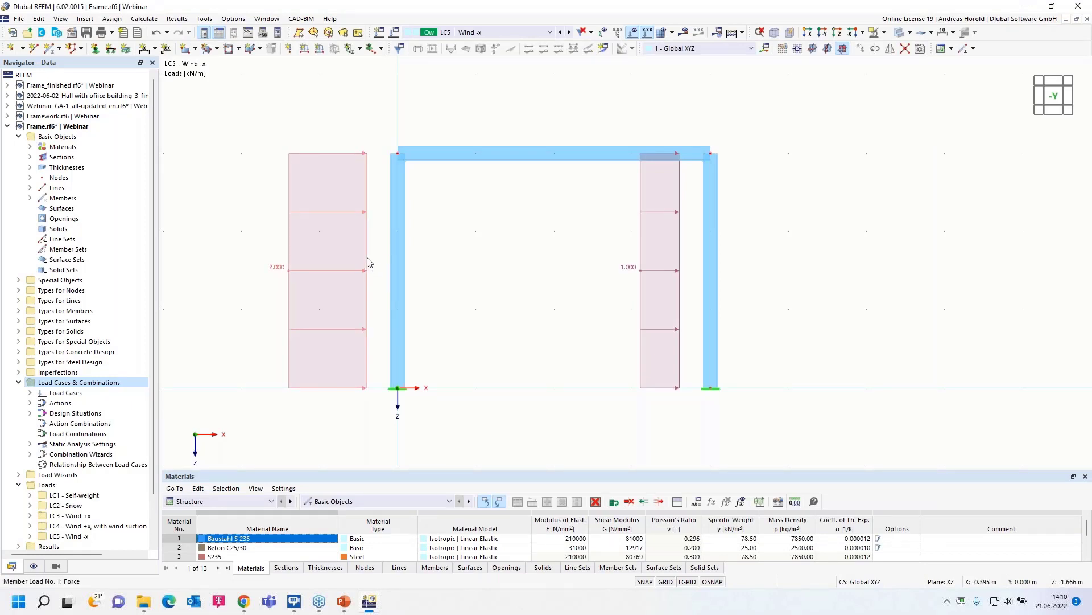
Change the LC5 Wind -x load on the column at the origin to -1 kN/m.
{"action": "double_click", "coordinate": [367, 259]}
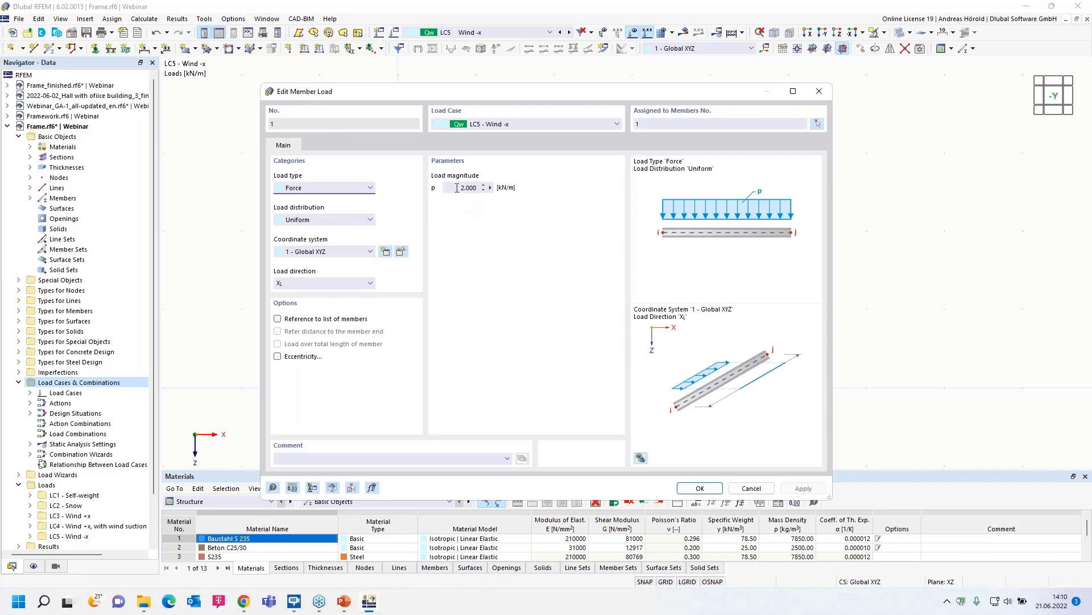
{"action": "left_click_drag", "start_coordinate": [457, 187], "coordinate": [484, 188]}
{"action": "key", "text": "BackSpace"}
{"action": "left_click", "coordinate": [699, 488]}
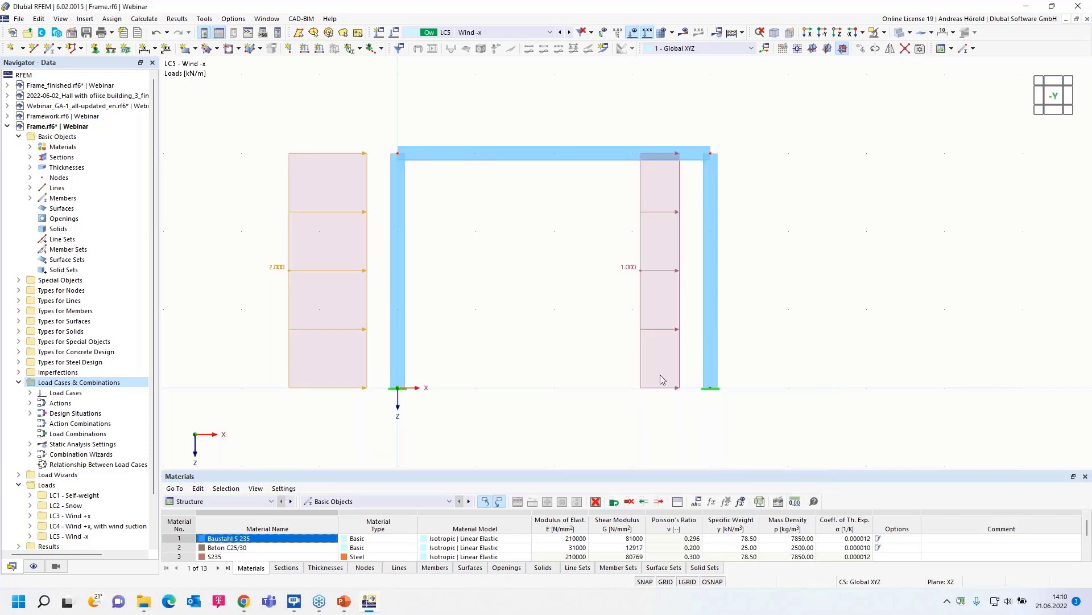
Change the LC5 Wind -x load on the column at X = 4 m to -2 kN/m.
{"action": "double_click", "coordinate": [681, 287]}
{"action": "left_click_drag", "start_coordinate": [460, 188], "coordinate": [552, 198]}
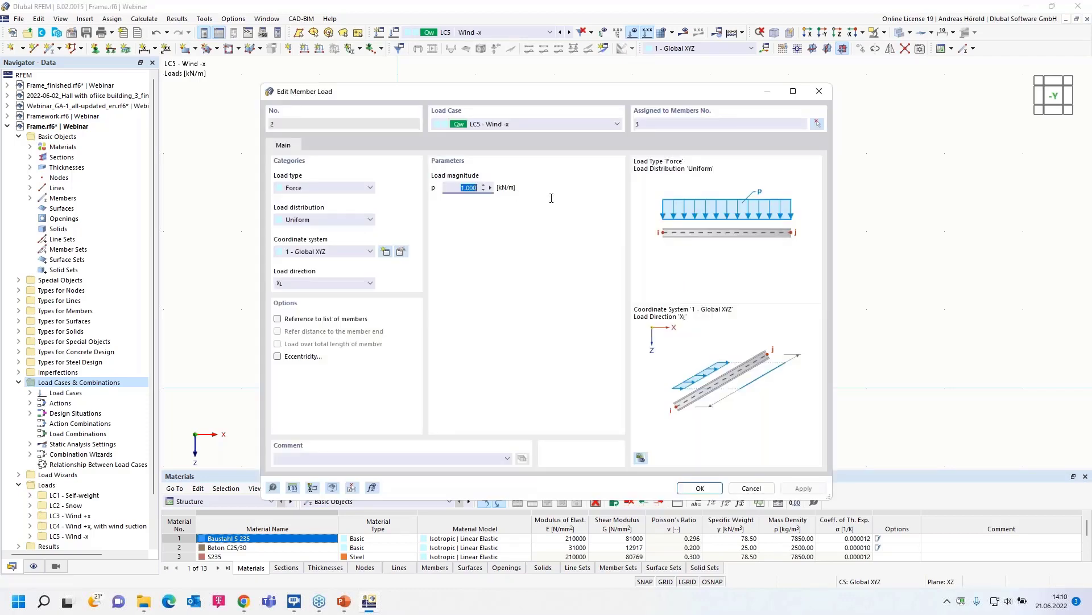
{"action": "key", "text": "BackSpace"}
{"action": "left_click", "coordinate": [706, 489]}
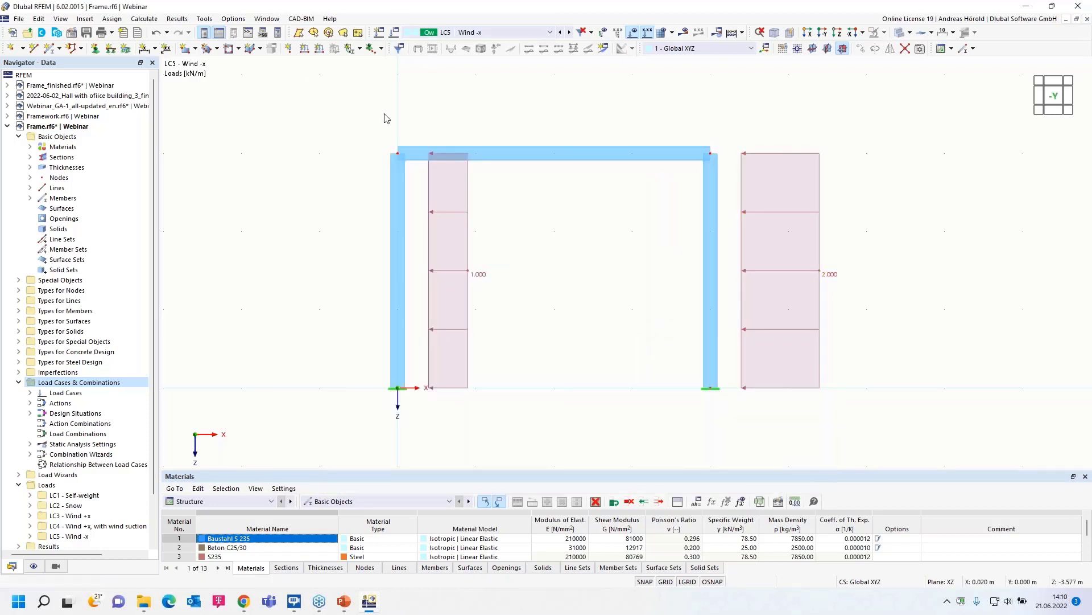
Copy load case LC5 Wind -x and name the copy LC6 Wind -x, with wind suction.
{"action": "right_click", "coordinate": [93, 383]}
{"action": "left_click", "coordinate": [124, 392]}
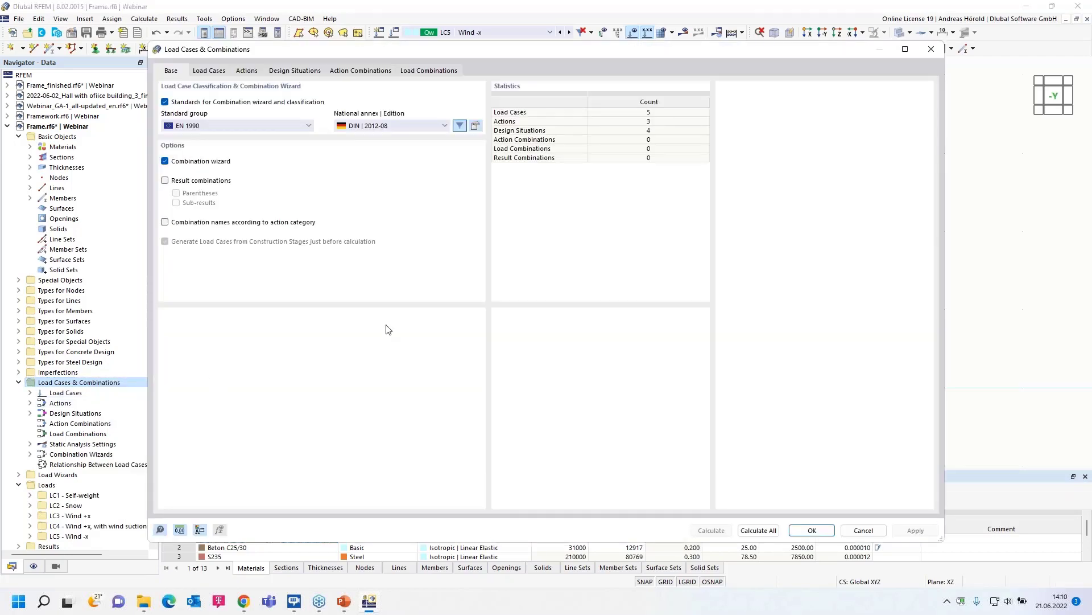
{"action": "left_click", "coordinate": [197, 74]}
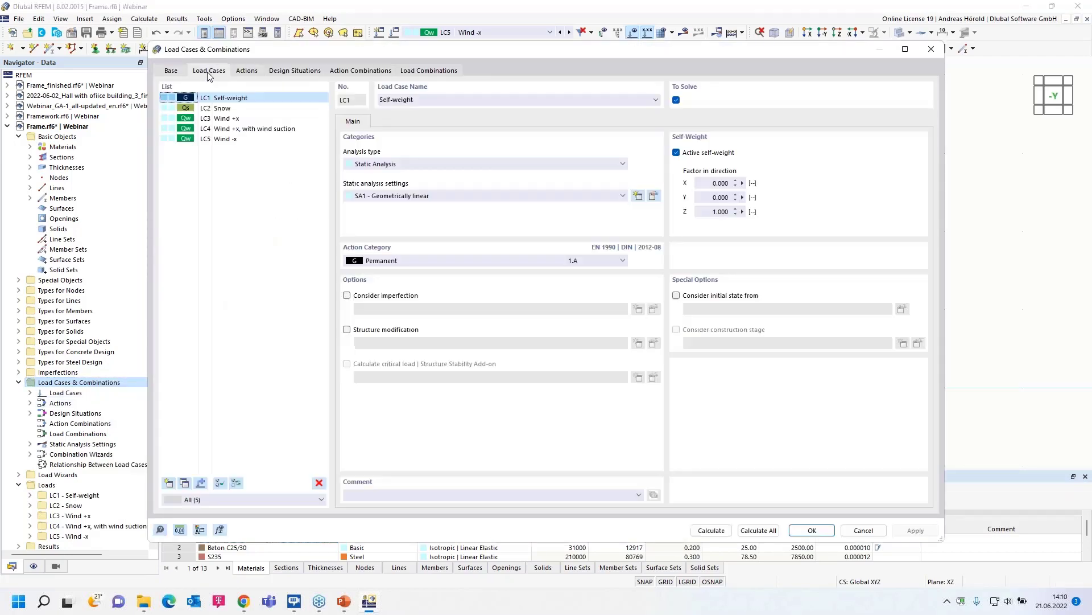
{"action": "left_click", "coordinate": [226, 139]}
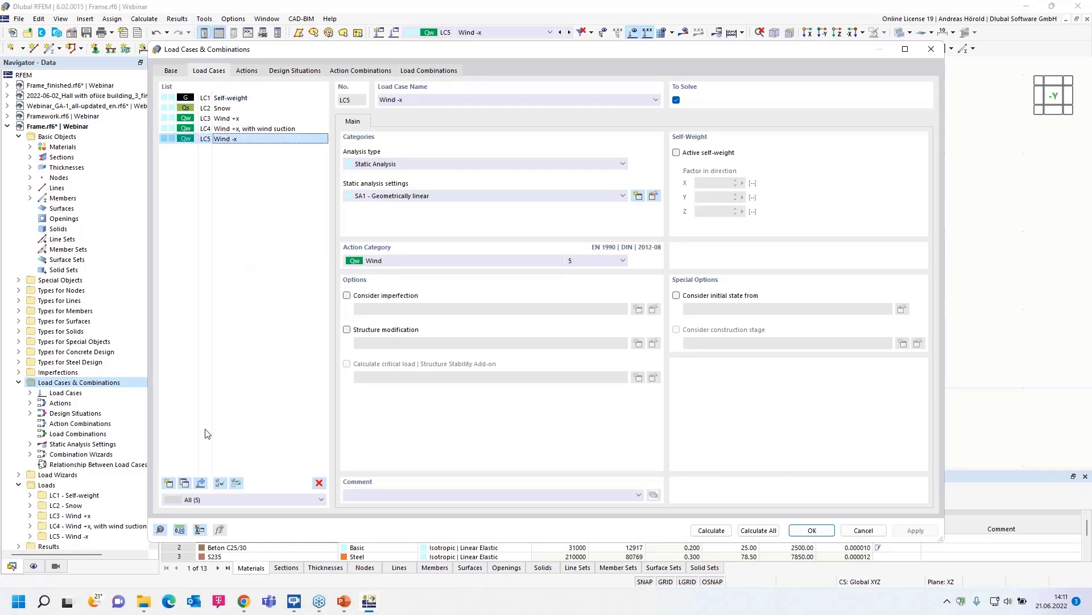
{"action": "left_click", "coordinate": [185, 483]}
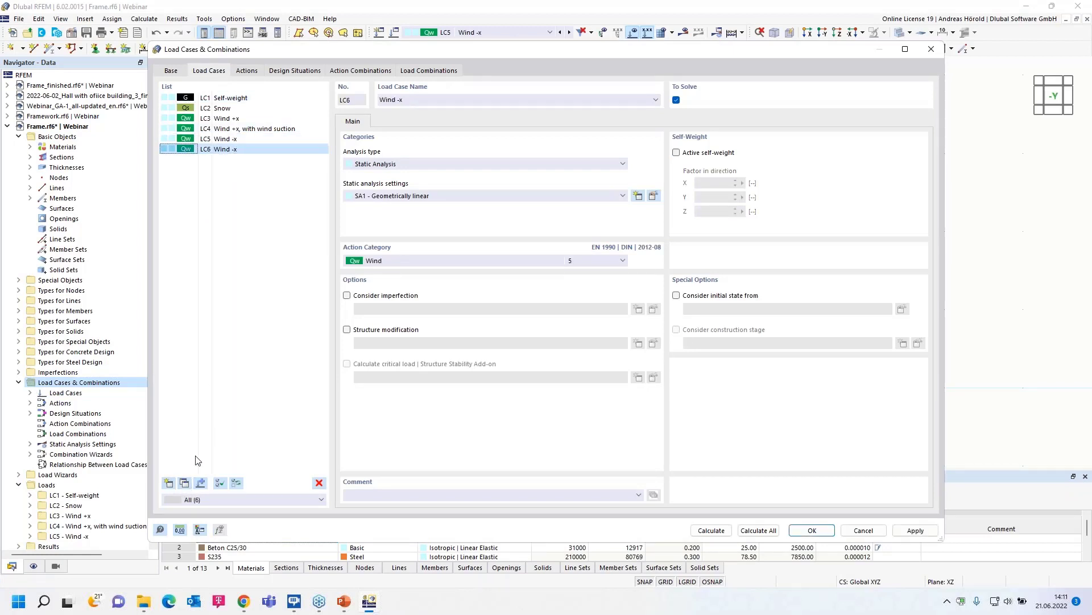
{"action": "left_click", "coordinate": [410, 100]}
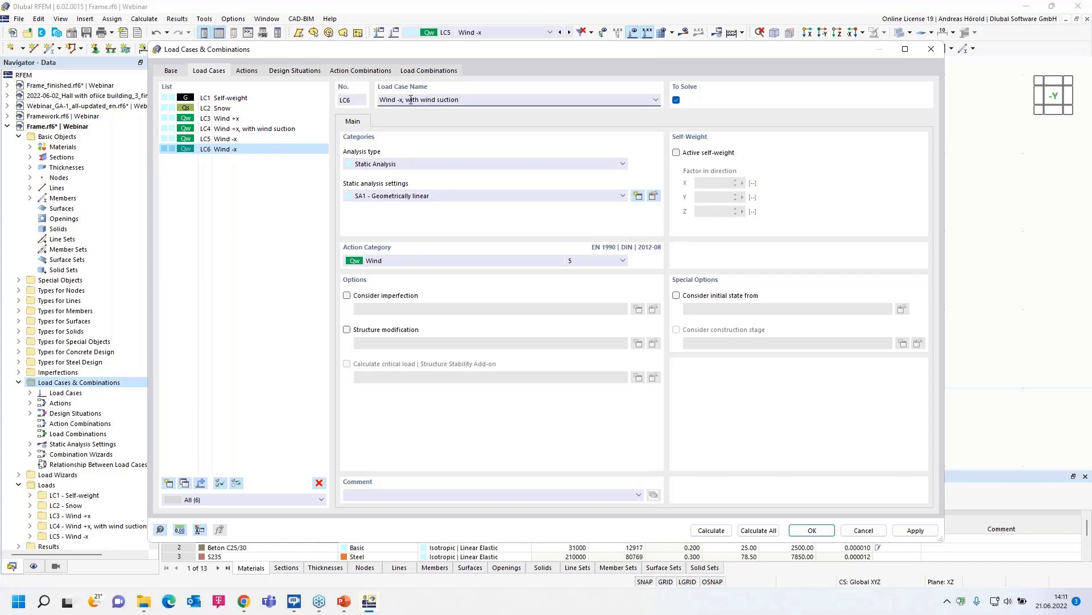
{"action": "left_click", "coordinate": [810, 530]}
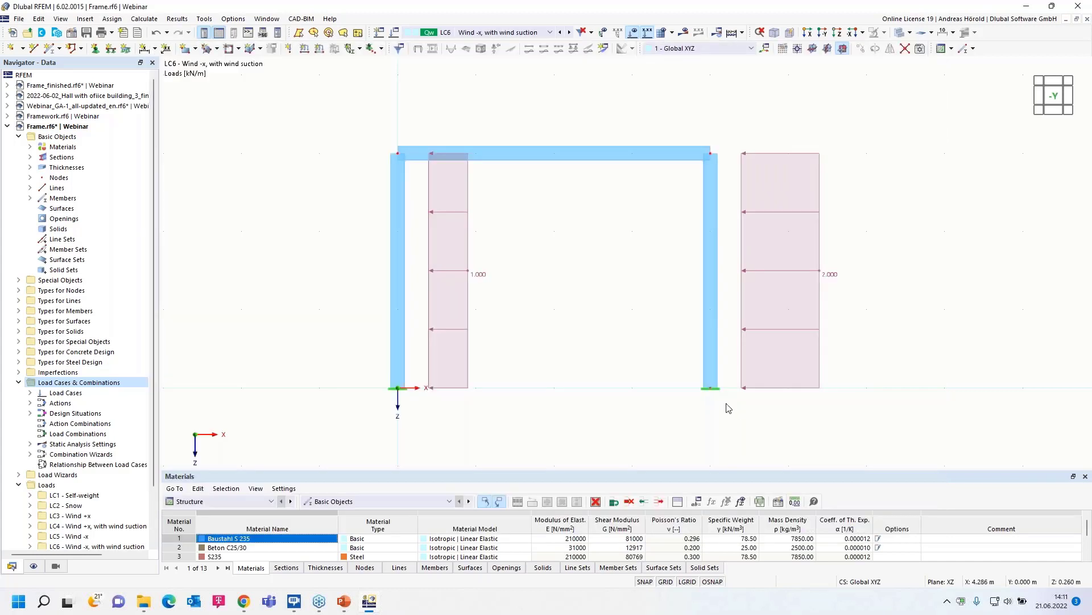
Apply a uniform member load of -0.5 kN/m in global Z to the horizontal beam in LC6 Wind -x, with wind suction.
{"action": "left_click", "coordinate": [320, 50]}
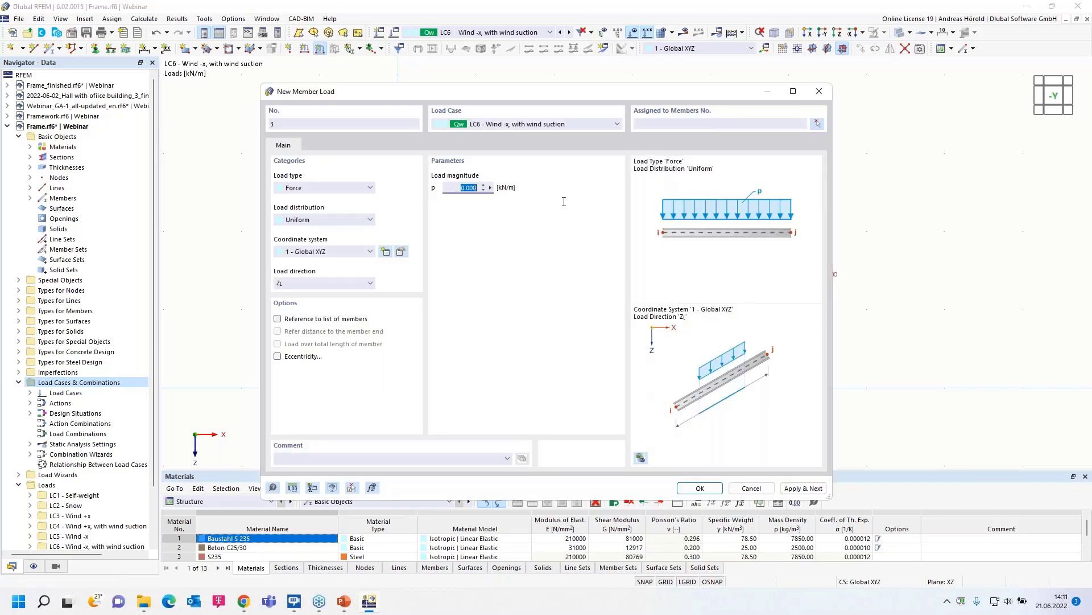
{"action": "type", "text": "-0,5"}
{"action": "left_click", "coordinate": [699, 487]}
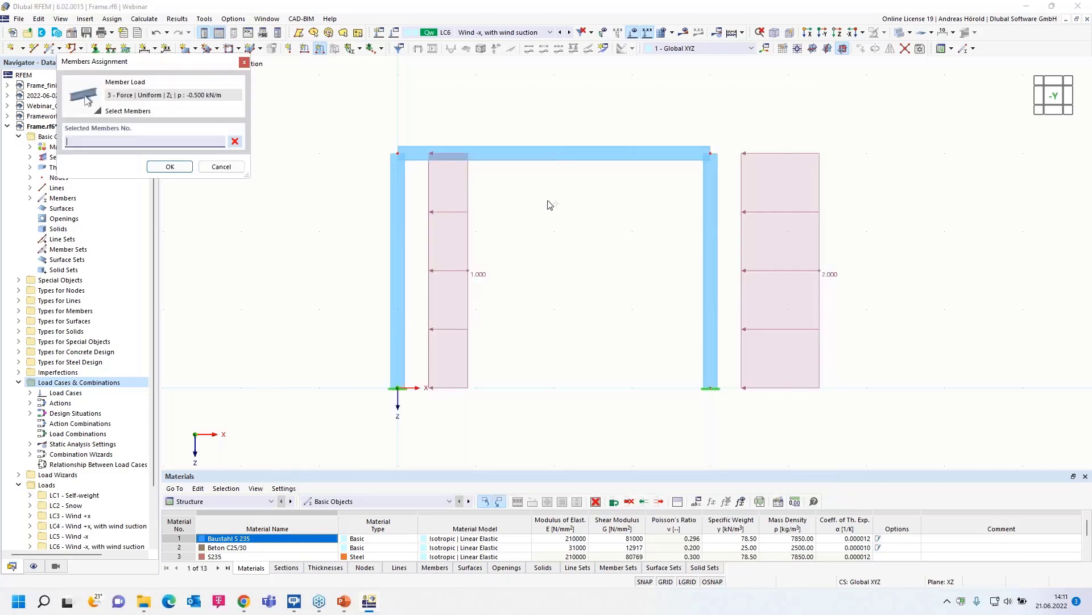
{"action": "left_click", "coordinate": [555, 155]}
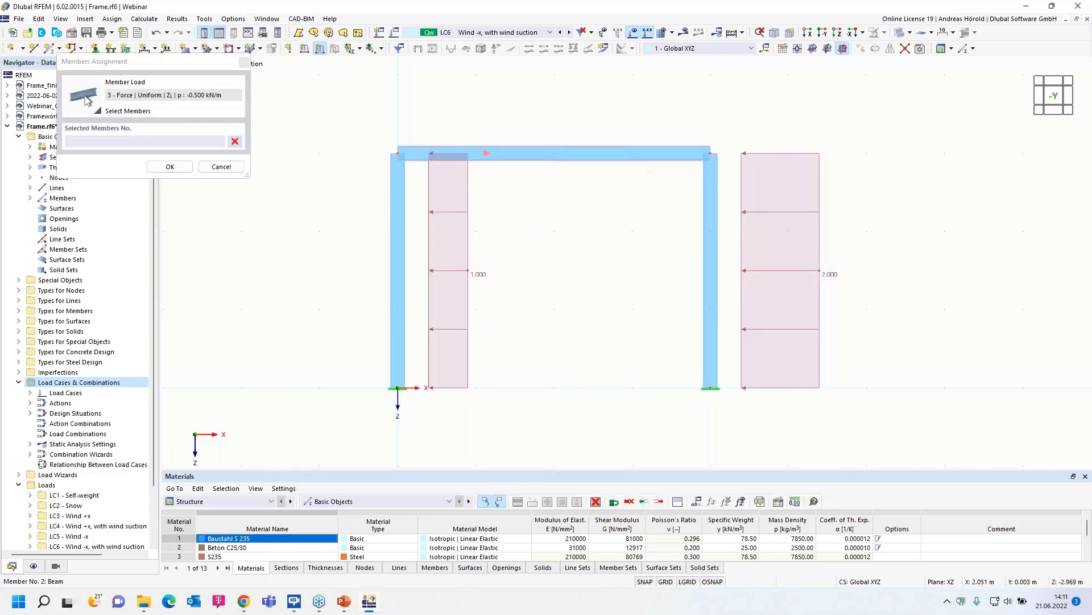
{"action": "left_click", "coordinate": [171, 167]}
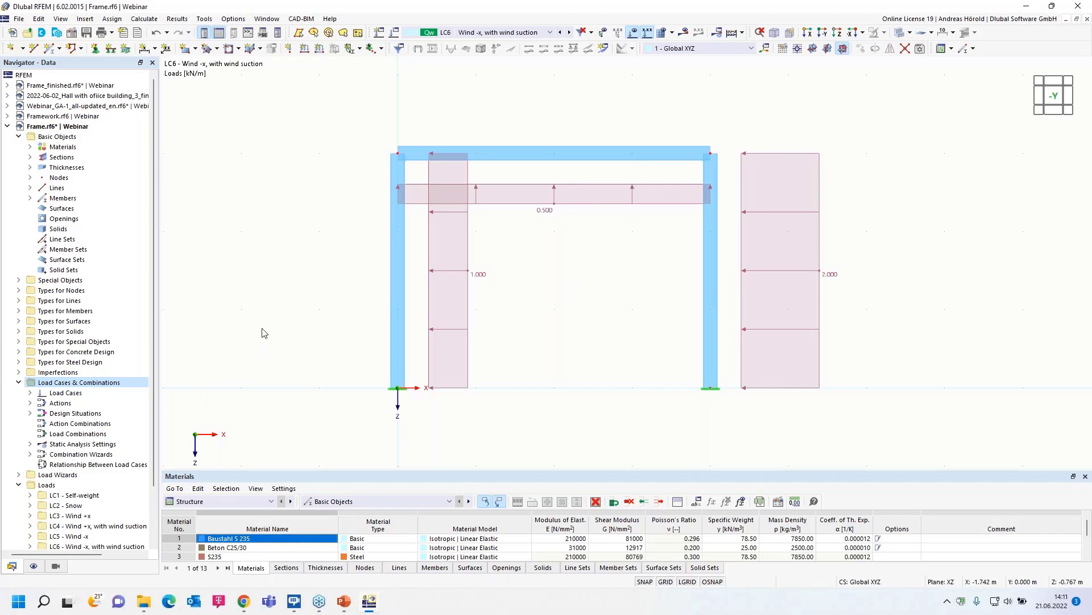
Create an imperfection case named Imp. +x for local imperfections.
{"action": "left_click", "coordinate": [19, 373]}
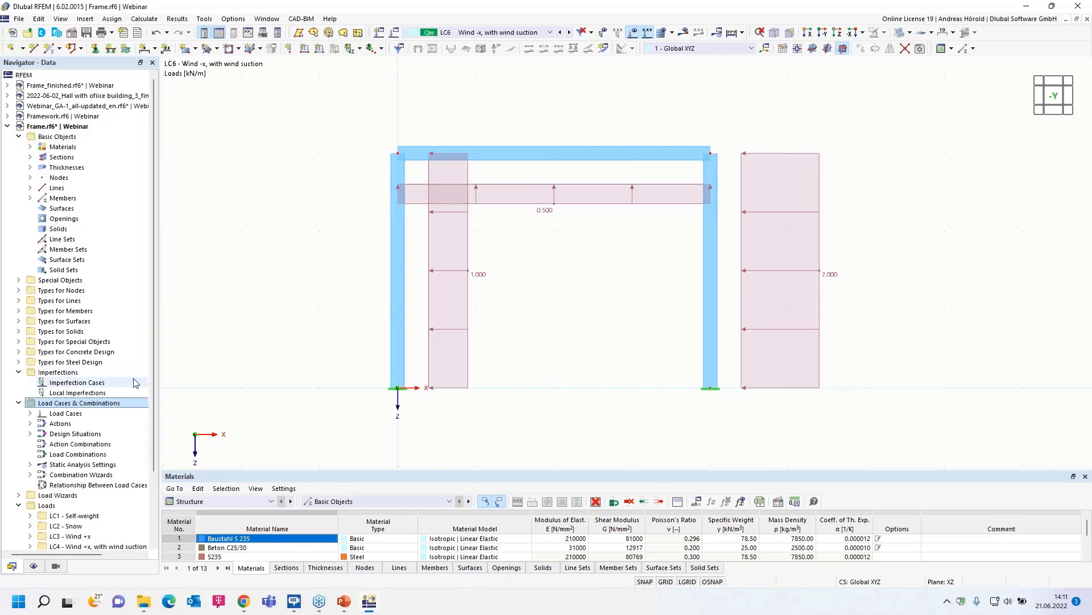
{"action": "scroll", "coordinate": [118, 378], "scroll_direction": "down", "scroll_amount": 2}
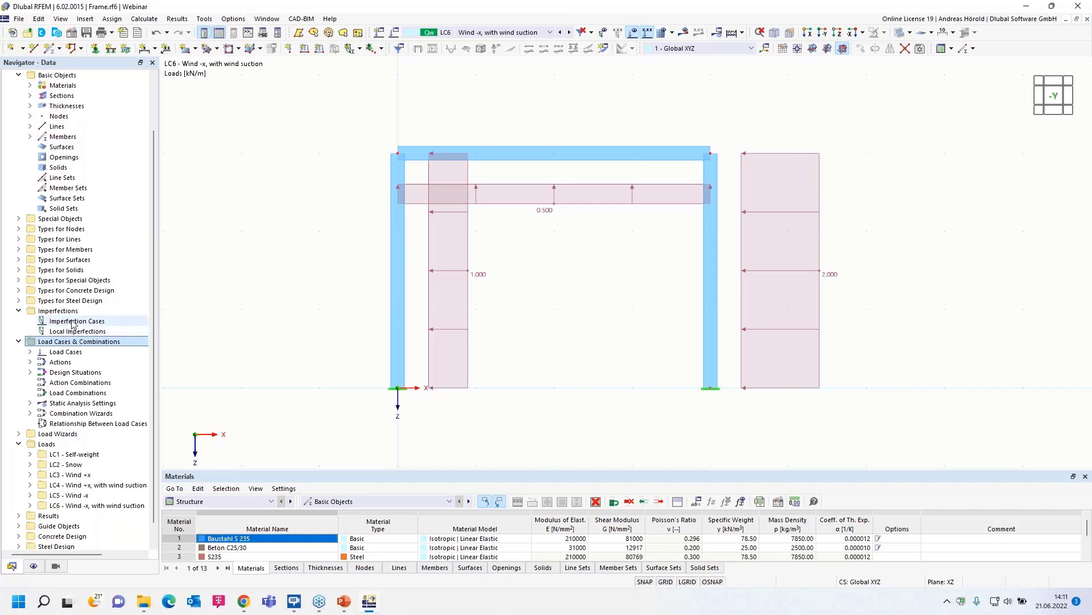
{"action": "right_click", "coordinate": [73, 323]}
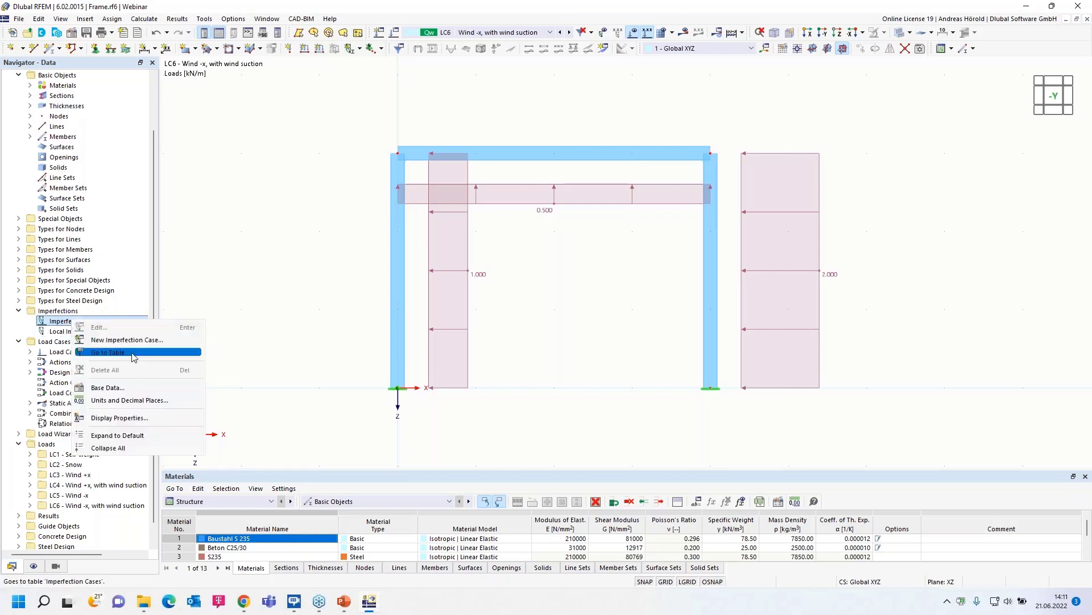
{"action": "left_click", "coordinate": [86, 19]}
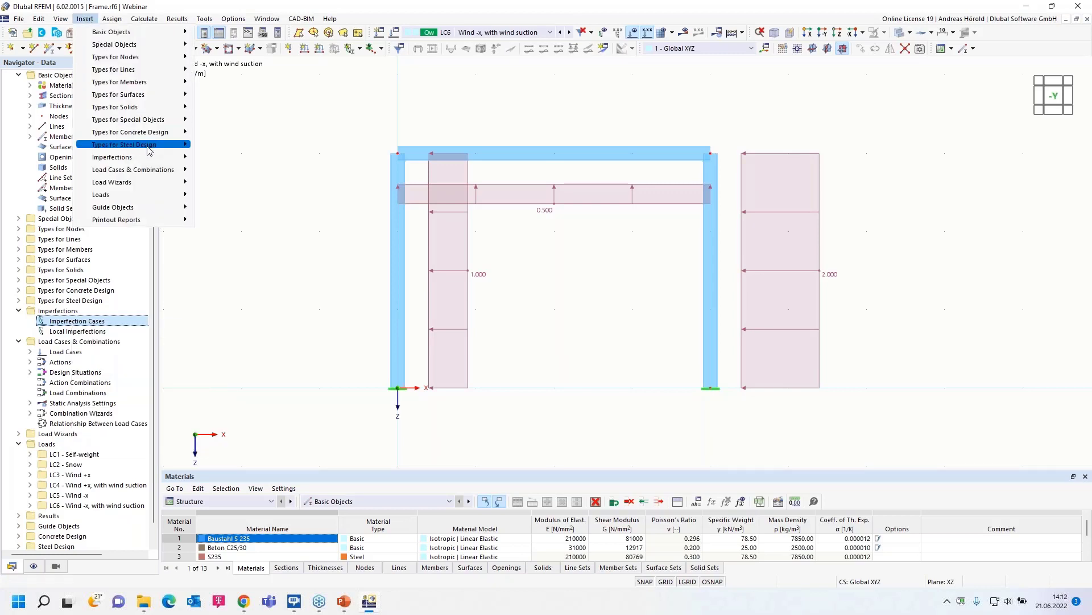
{"action": "mouse_move", "coordinate": [142, 158]}
{"action": "mouse_move", "coordinate": [253, 162]}
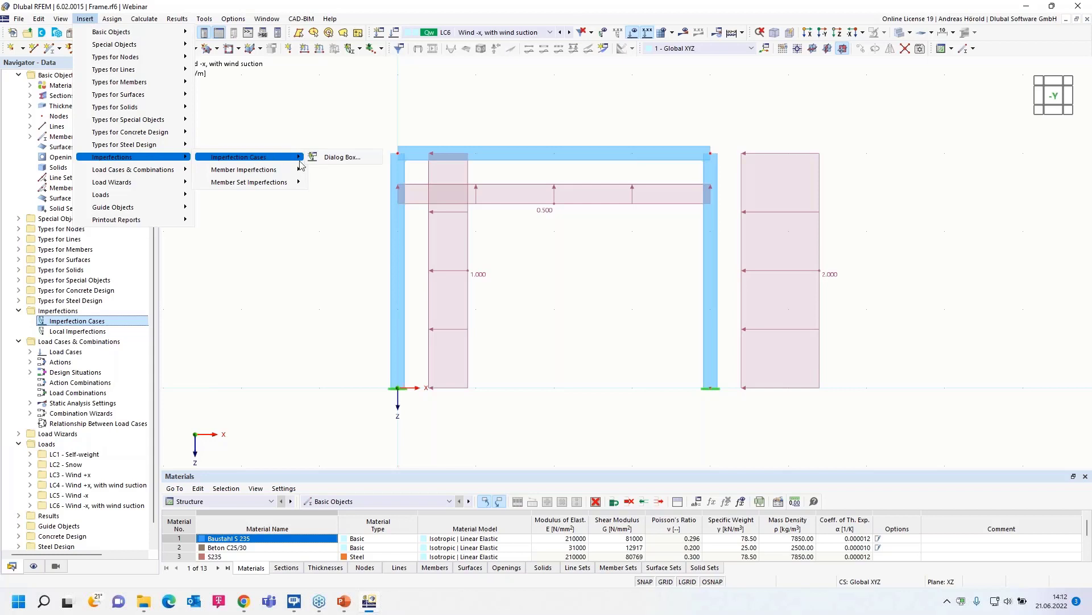
{"action": "left_click", "coordinate": [342, 161]}
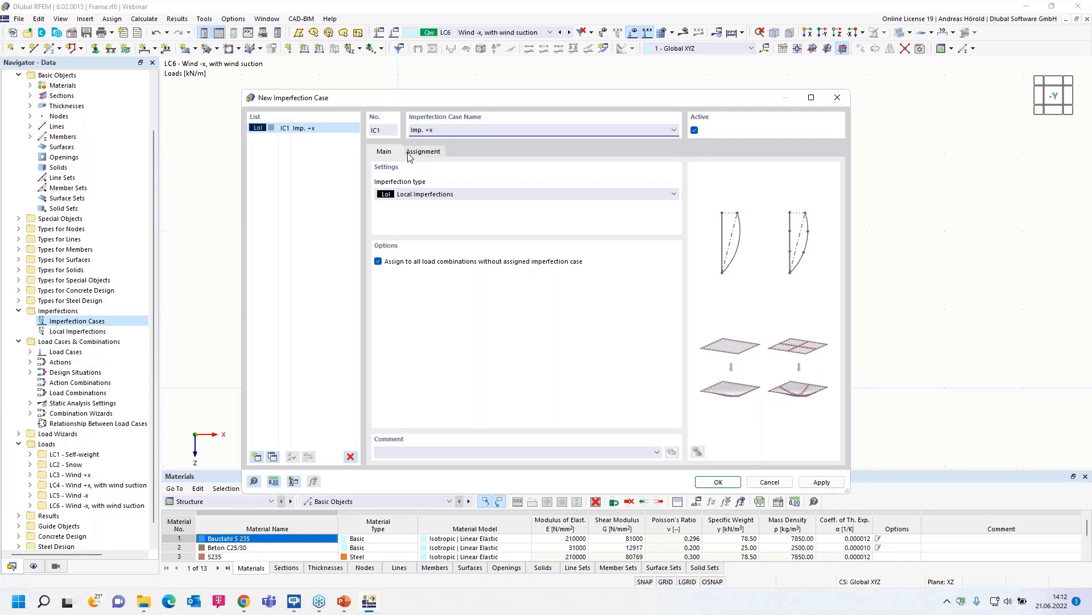
Assign load cases LC3 Wind +x and LC4 Wind +x, with wind suction, to imperfection case Imp. +x.
{"action": "left_click", "coordinate": [425, 151]}
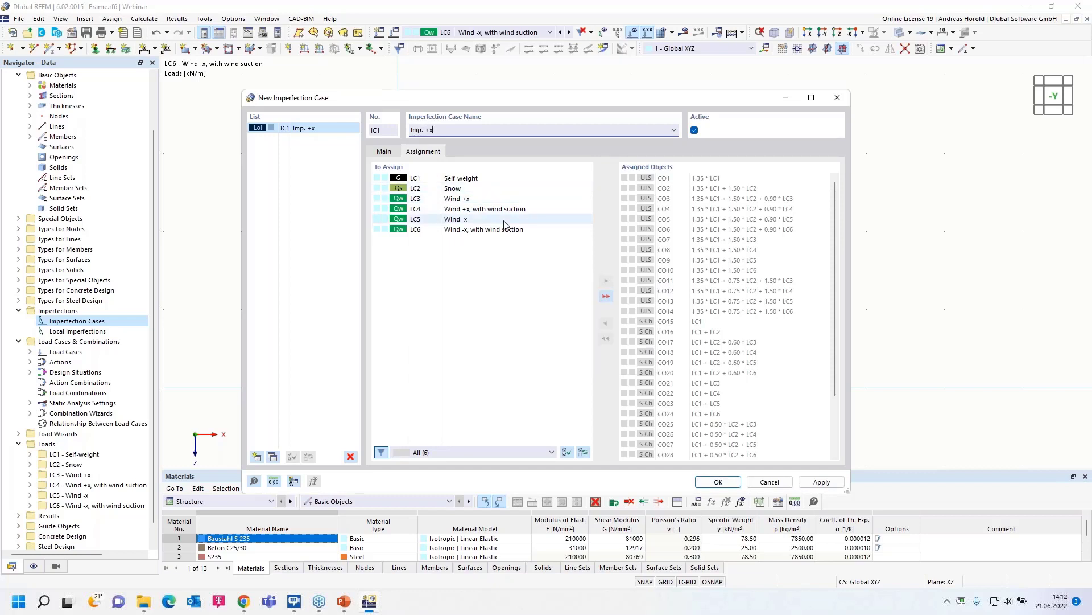
{"action": "double_click", "coordinate": [466, 198]}
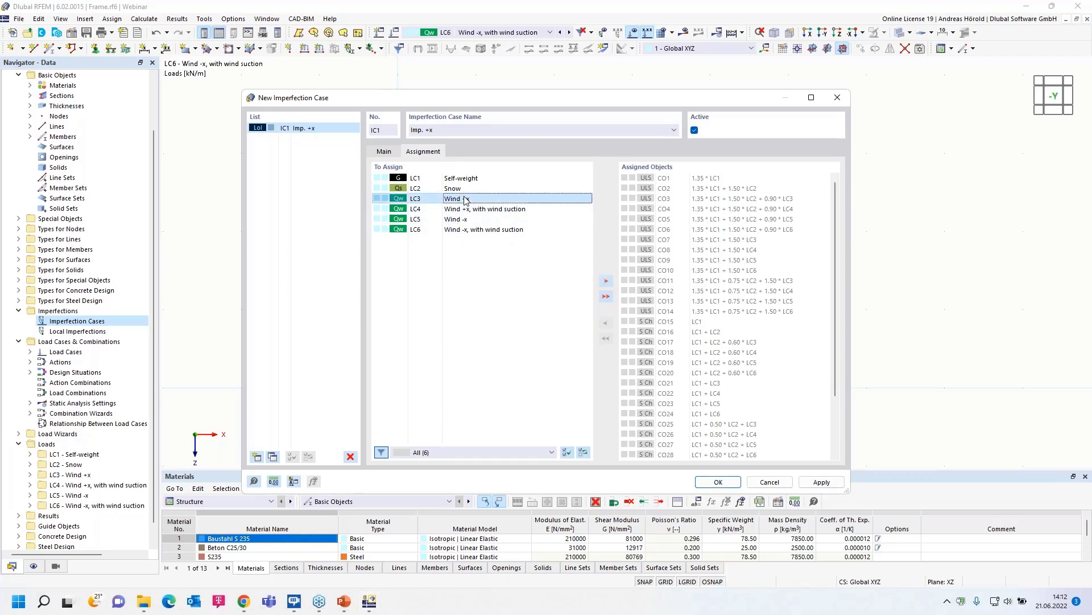
{"action": "double_click", "coordinate": [476, 200]}
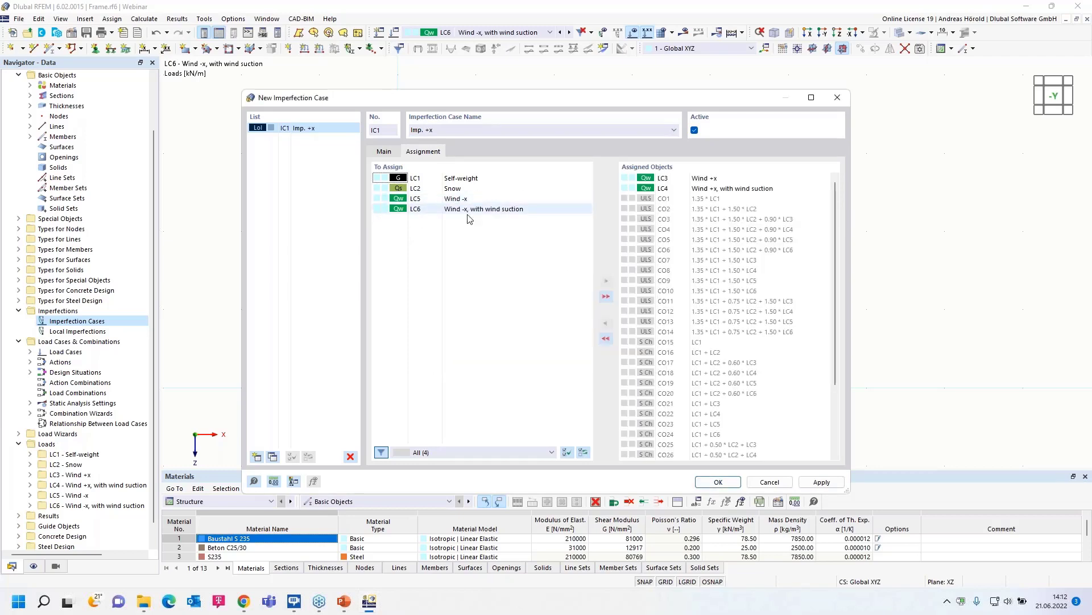
Add a second local imperfection case named Imp. -x and assign load cases LC5 and LC6 to it.
{"action": "left_click", "coordinate": [384, 152]}
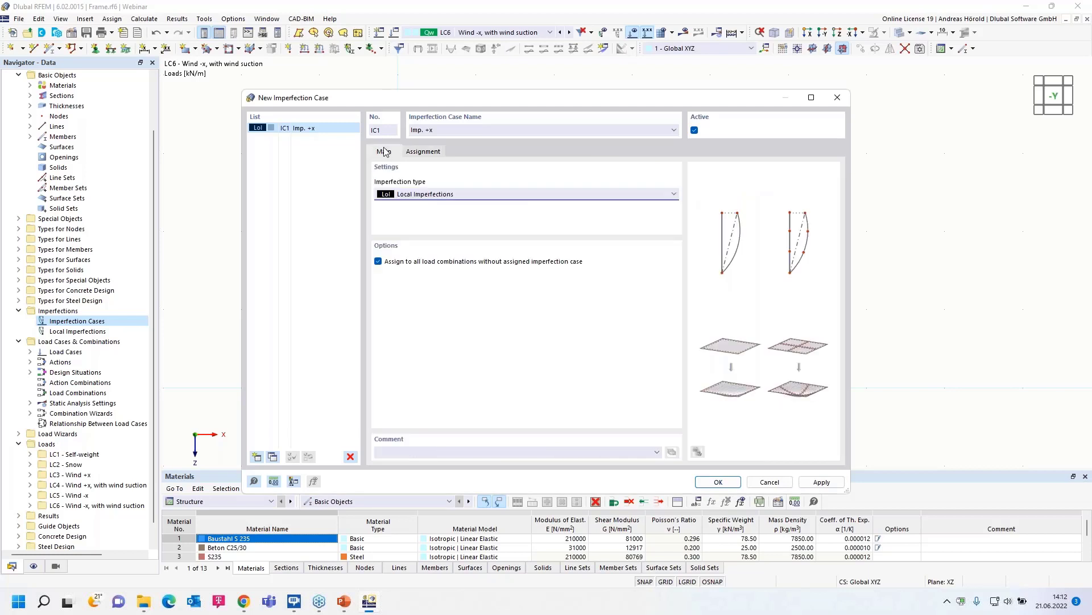
{"action": "left_click", "coordinate": [258, 456]}
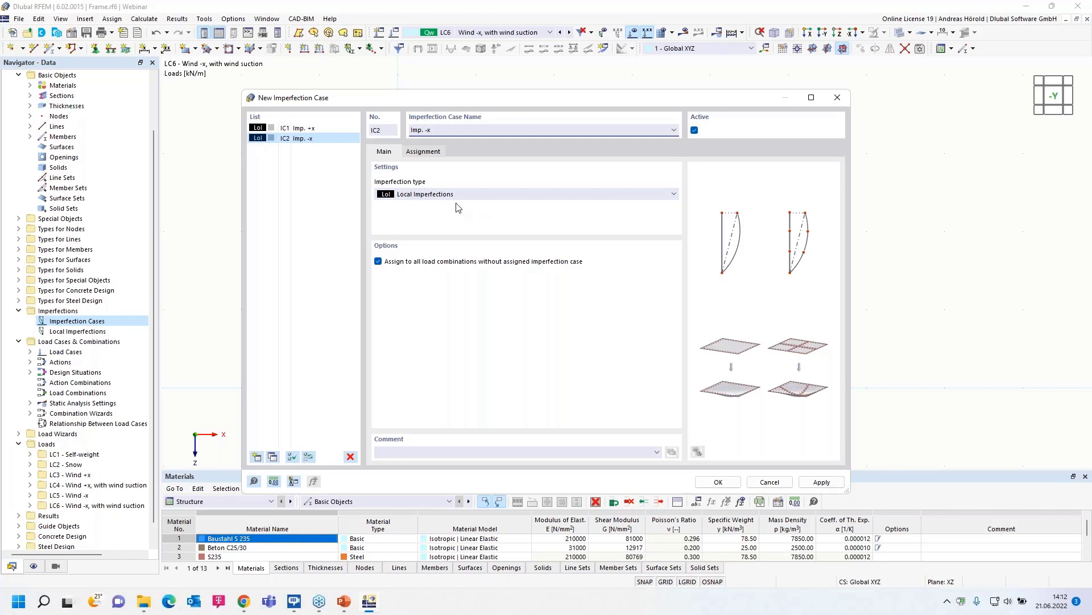
{"action": "left_click", "coordinate": [423, 151]}
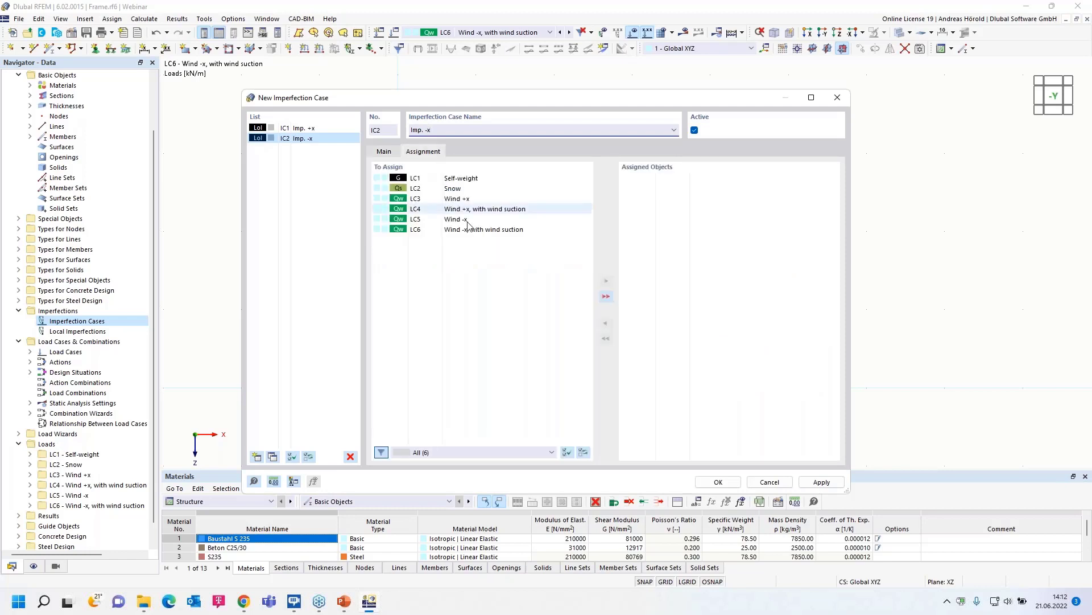
{"action": "double_click", "coordinate": [459, 220]}
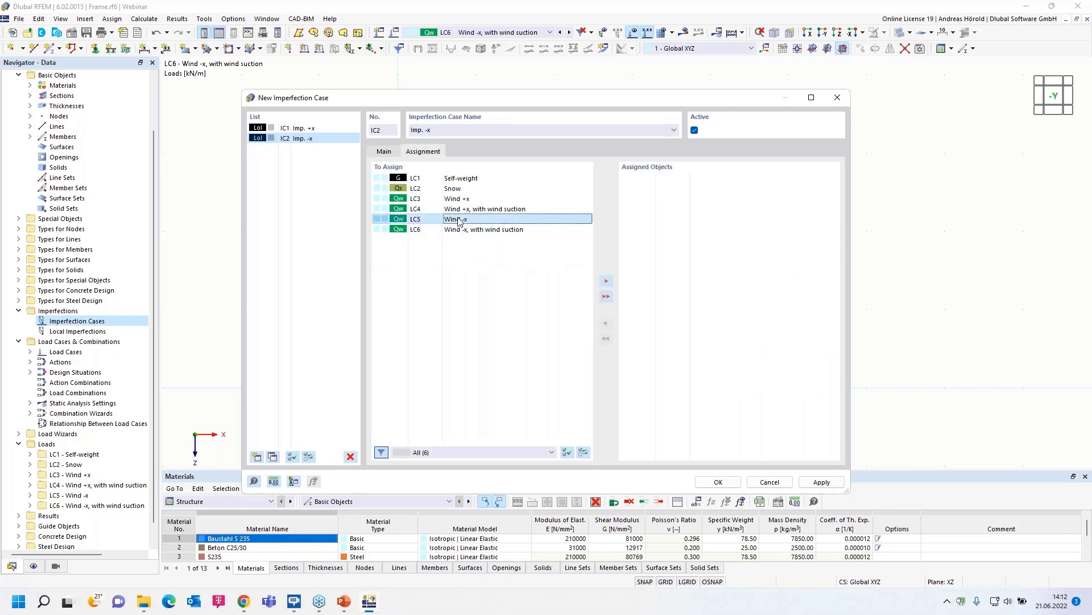
{"action": "double_click", "coordinate": [457, 220]}
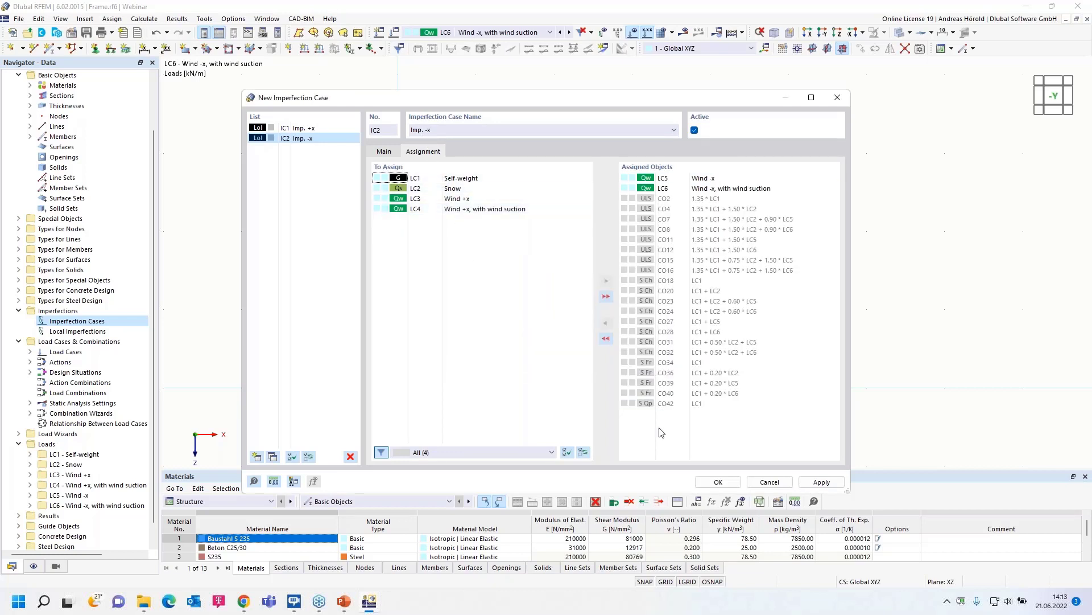
{"action": "left_click", "coordinate": [716, 482]}
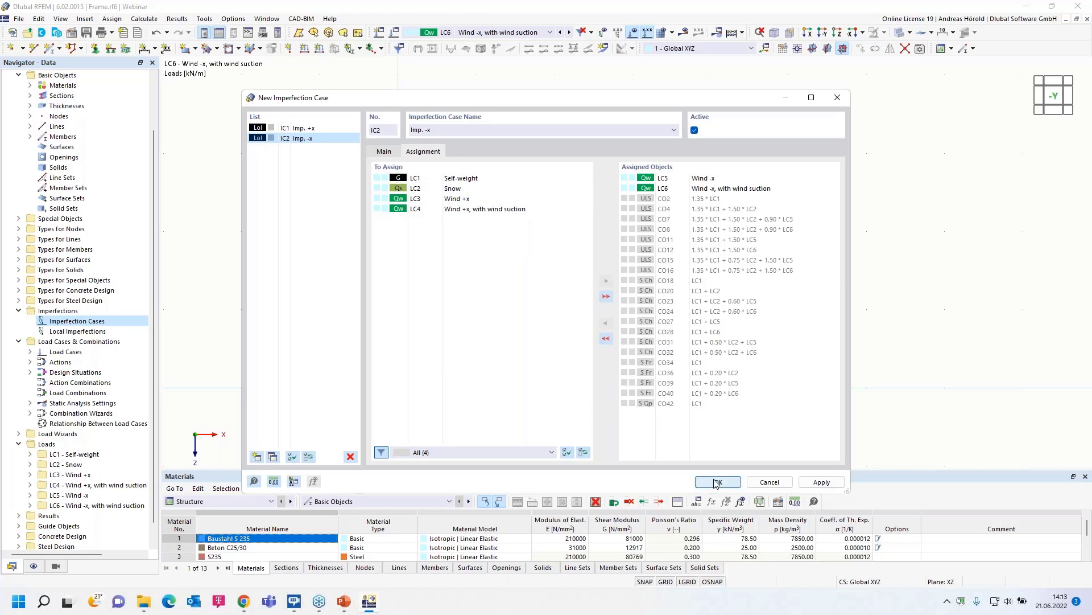
Start a new member imperfection in IC1 Imp. +x as an initial sway defined by EN 1992-1-1 & EN 1993-1-1.
{"action": "left_click", "coordinate": [30, 331]}
{"action": "left_click", "coordinate": [40, 341]}
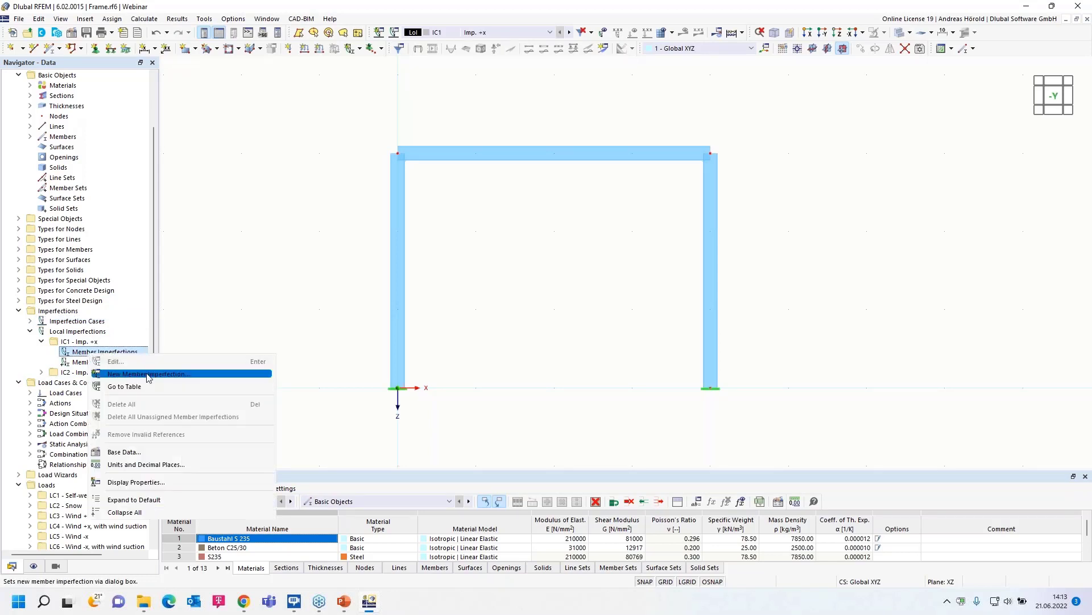
{"action": "left_click", "coordinate": [161, 375]}
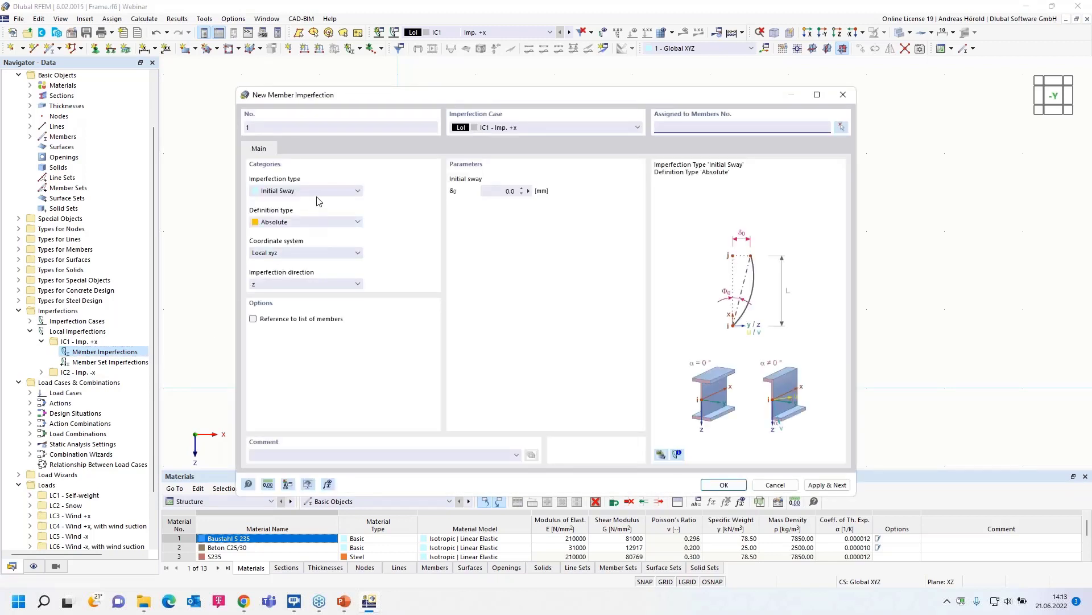
{"action": "left_click", "coordinate": [320, 191]}
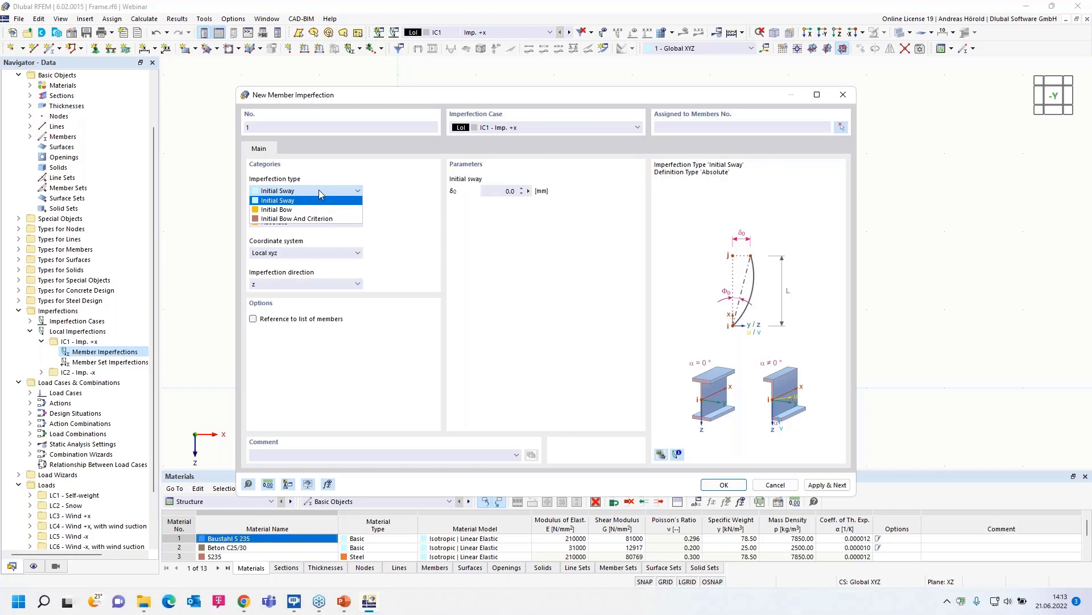
{"action": "left_click", "coordinate": [319, 191]}
{"action": "left_click", "coordinate": [320, 222]}
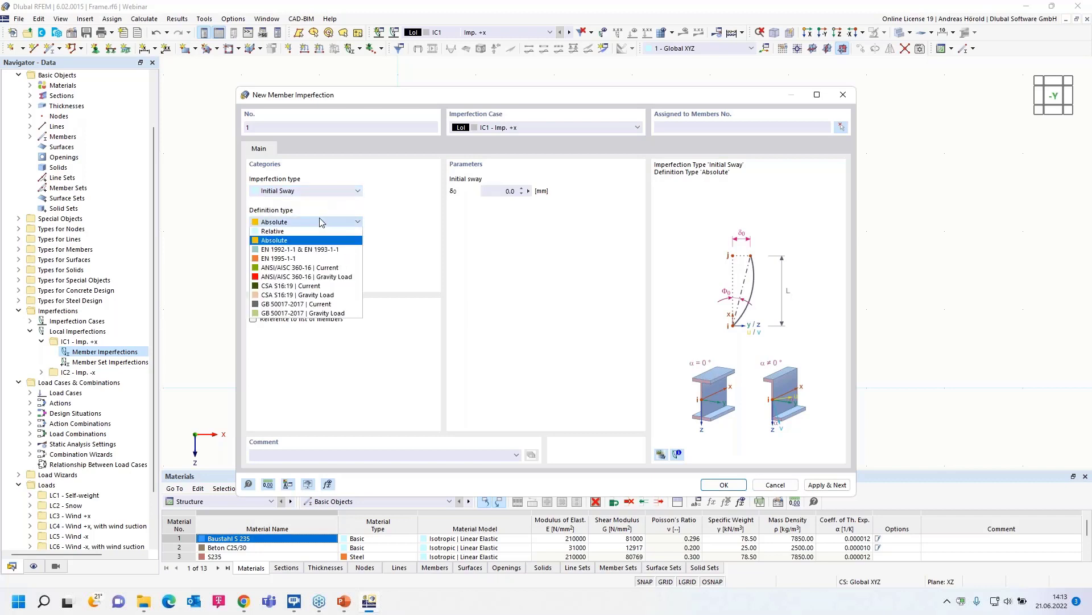
{"action": "left_click", "coordinate": [327, 250]}
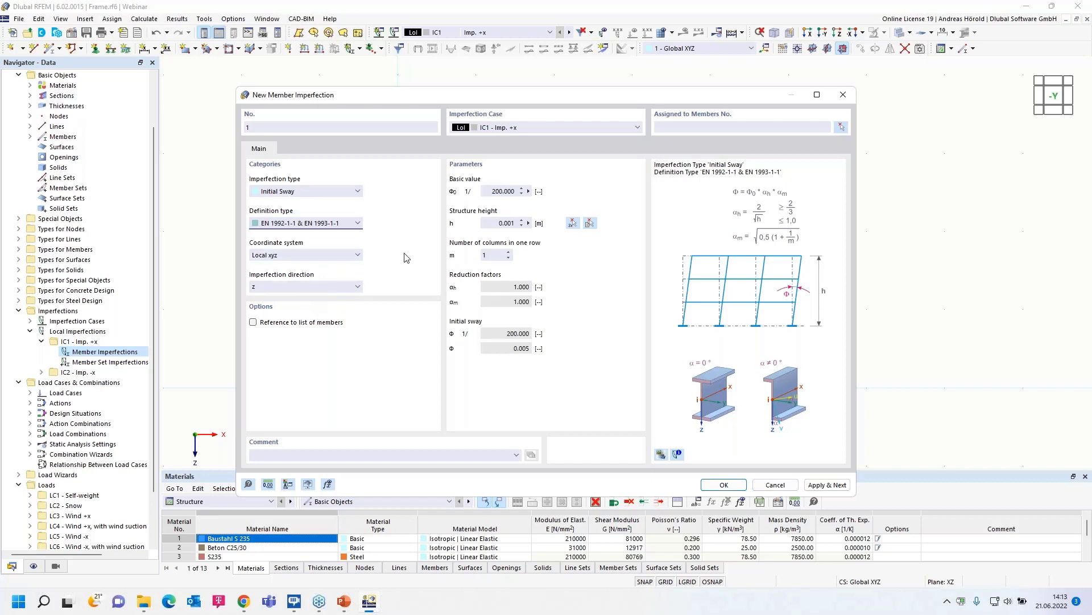
Set the structure height to 3 m by measuring the column at the origin, and the number of columns in one row to 2.
{"action": "left_click", "coordinate": [528, 223]}
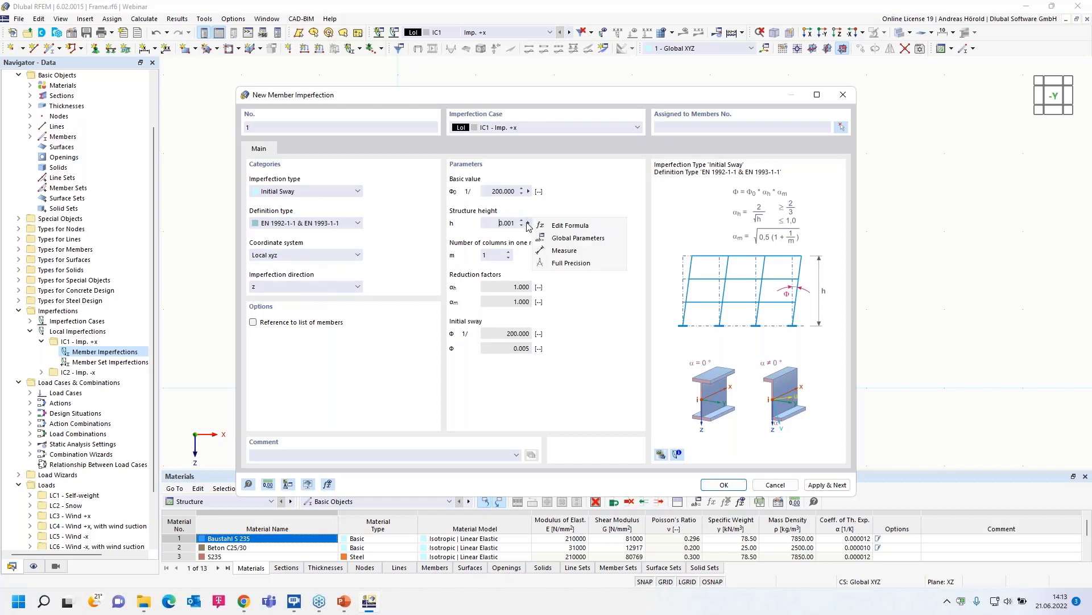
{"action": "left_click", "coordinate": [559, 253]}
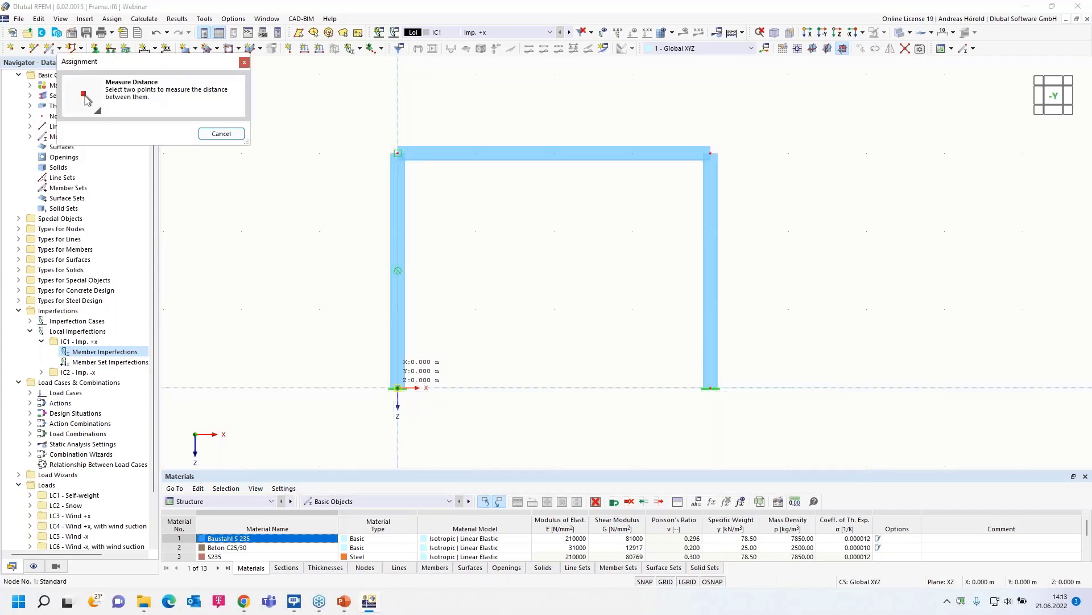
{"action": "left_click", "coordinate": [398, 387]}
{"action": "left_click", "coordinate": [398, 153]}
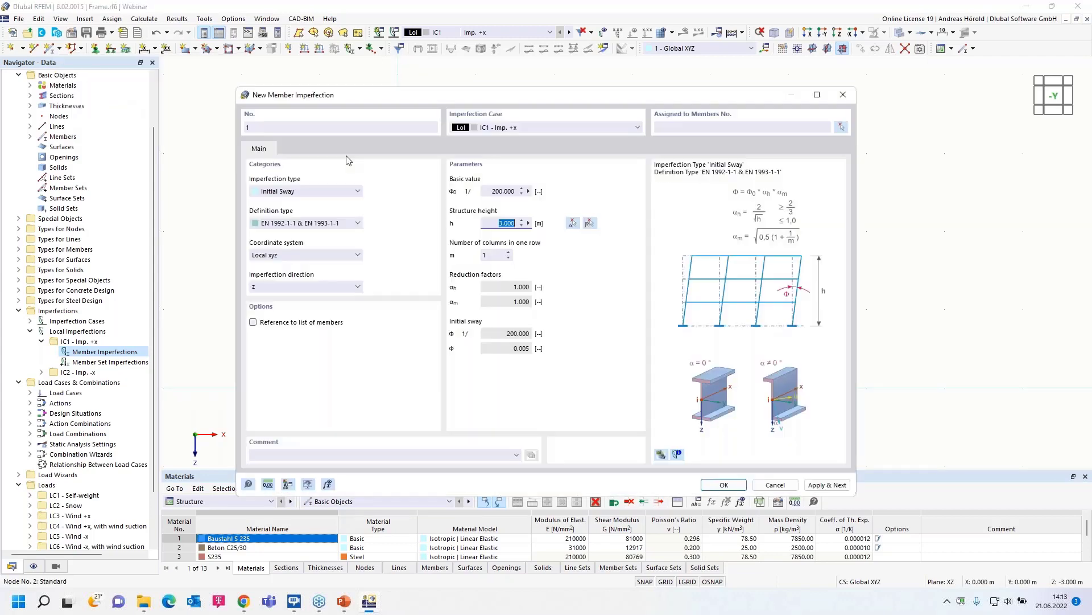
{"action": "left_click", "coordinate": [508, 252]}
{"action": "left_click", "coordinate": [530, 130]}
{"action": "left_click", "coordinate": [530, 129]}
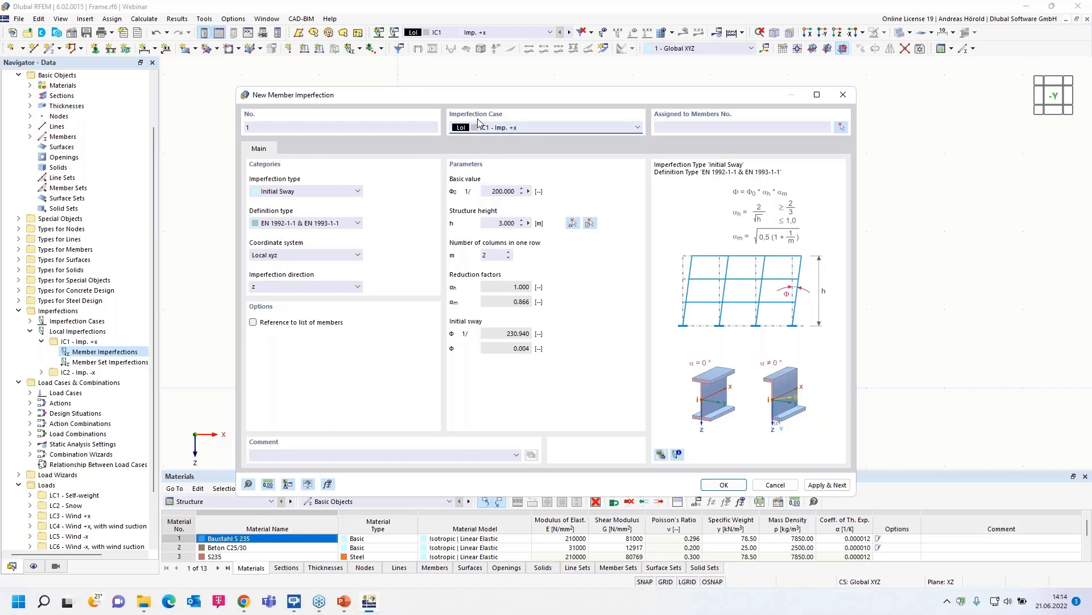
Assign the initial sway imperfection to both columns and turn on the imperfection display.
{"action": "left_click", "coordinate": [721, 485]}
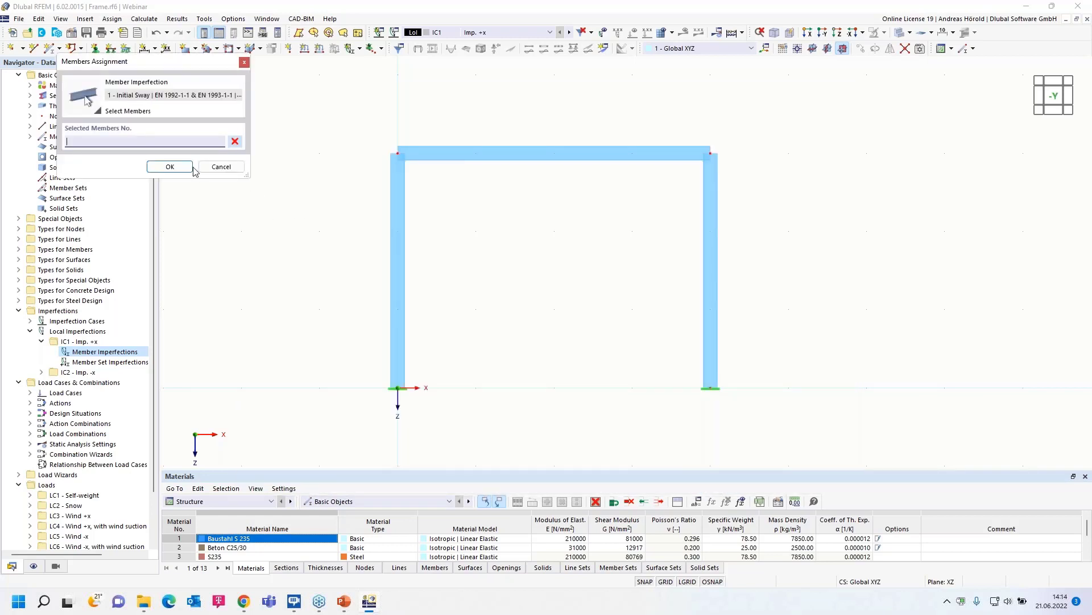
{"action": "left_click", "coordinate": [403, 263]}
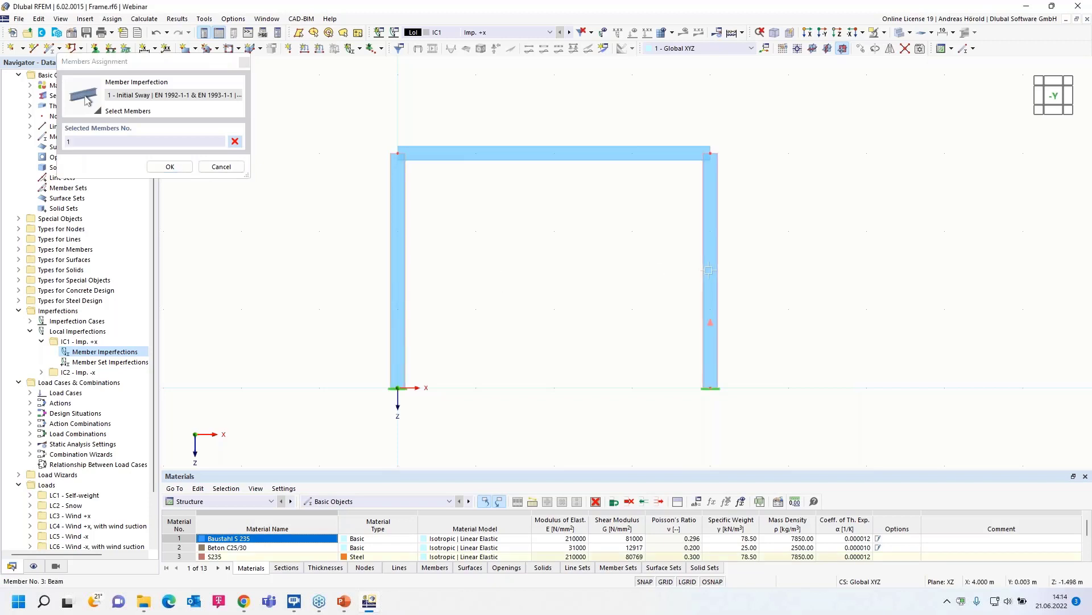
{"action": "left_click", "coordinate": [162, 167]}
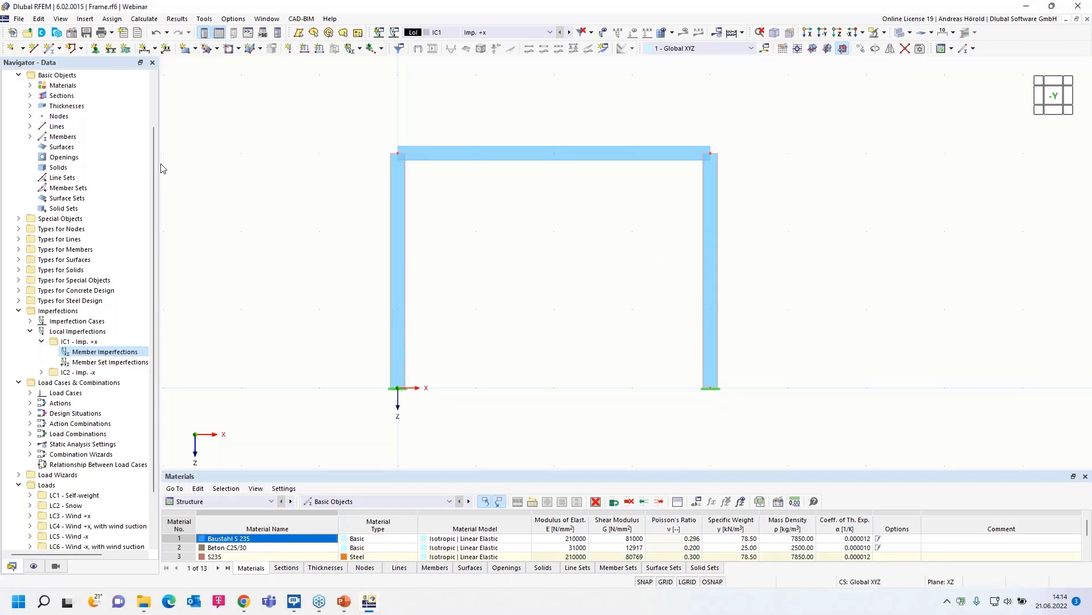
{"action": "left_click", "coordinate": [604, 33]}
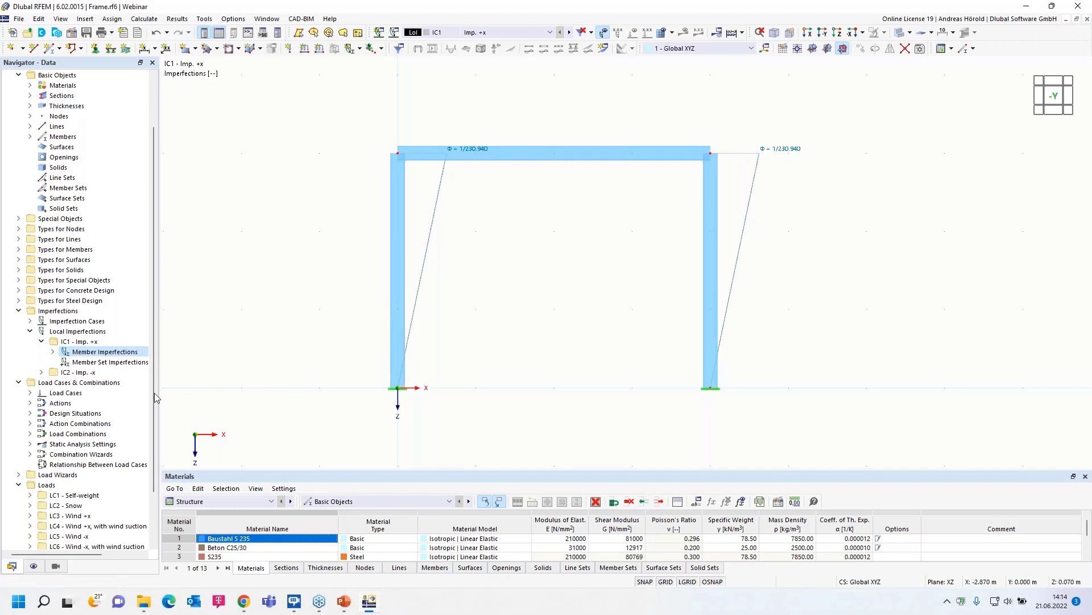
Start a new member imperfection as an initial sway defined by EN 1992-1-1 & EN 1993-1-1 in the local -z direction.
{"action": "left_click", "coordinate": [41, 373]}
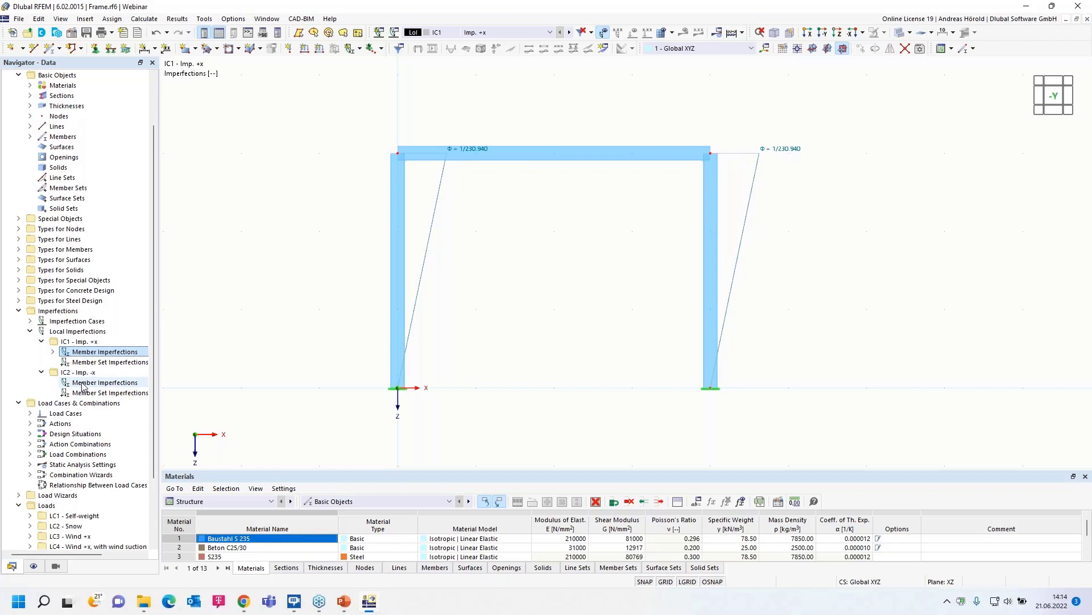
{"action": "left_click", "coordinate": [86, 19]}
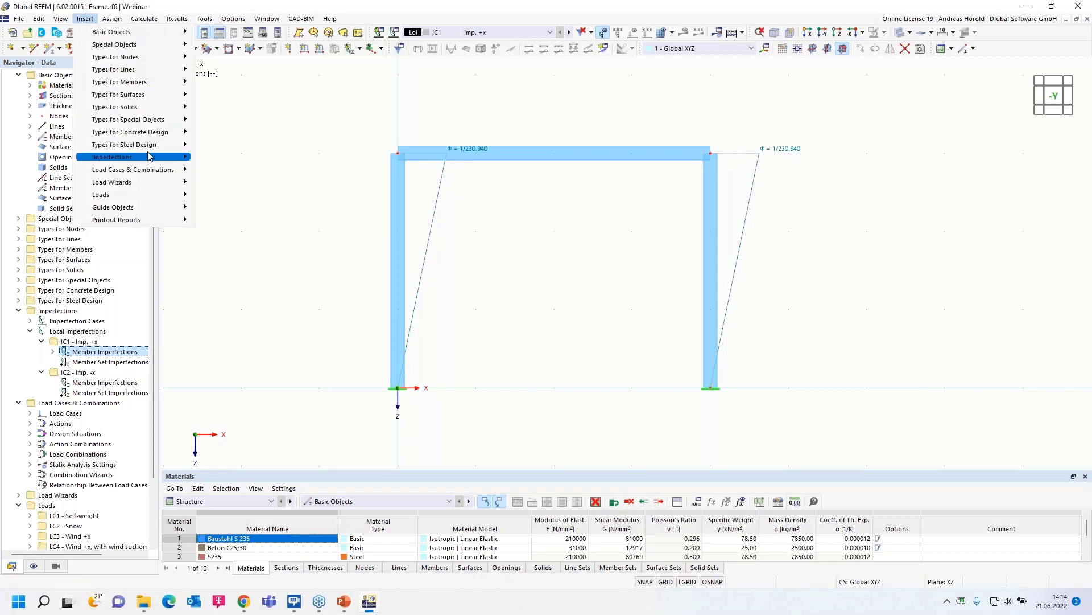
{"action": "mouse_move", "coordinate": [150, 157]}
{"action": "mouse_move", "coordinate": [270, 170]}
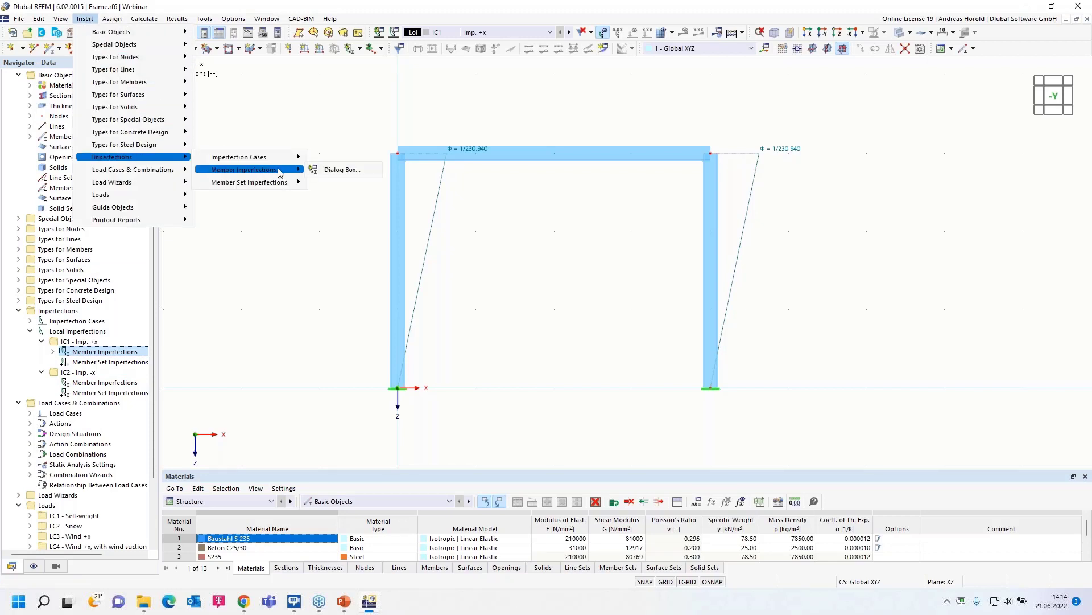
{"action": "left_click", "coordinate": [338, 169]}
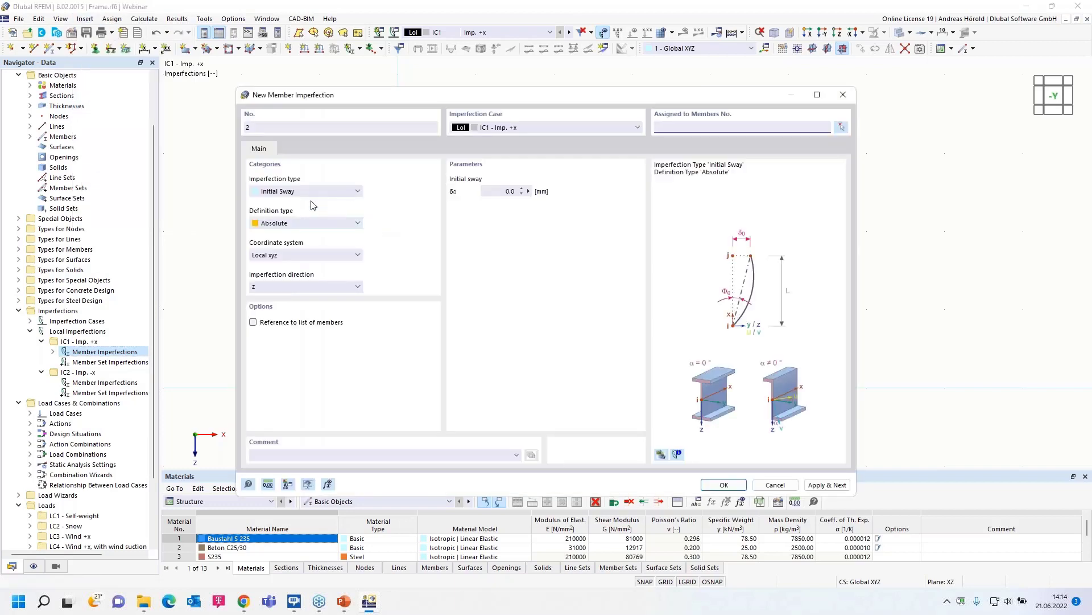
{"action": "left_click", "coordinate": [316, 223]}
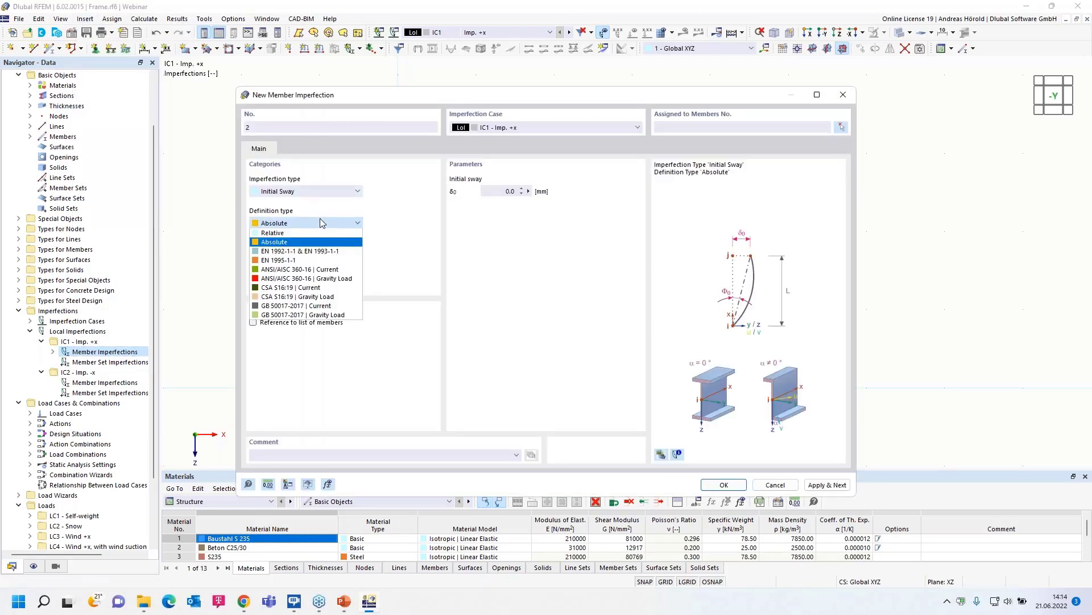
{"action": "left_click", "coordinate": [306, 253]}
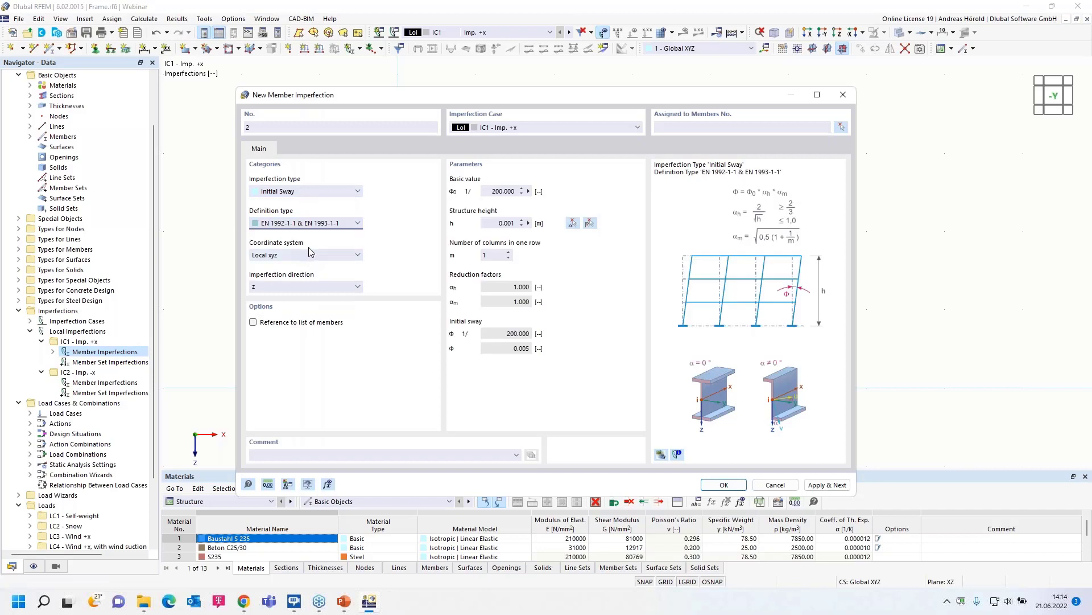
{"action": "left_click", "coordinate": [281, 286]}
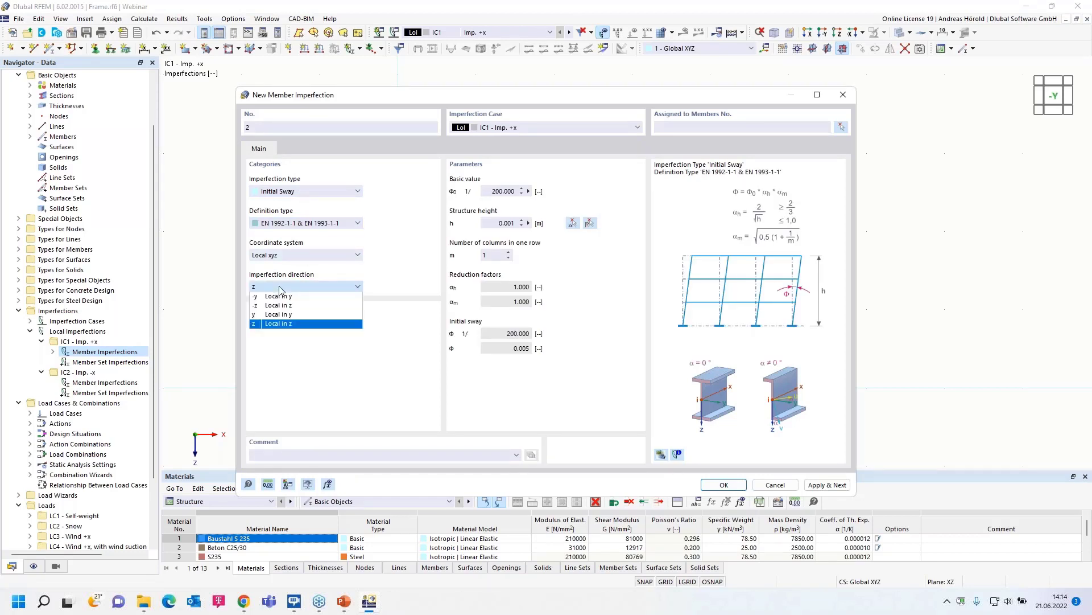
{"action": "left_click", "coordinate": [280, 305]}
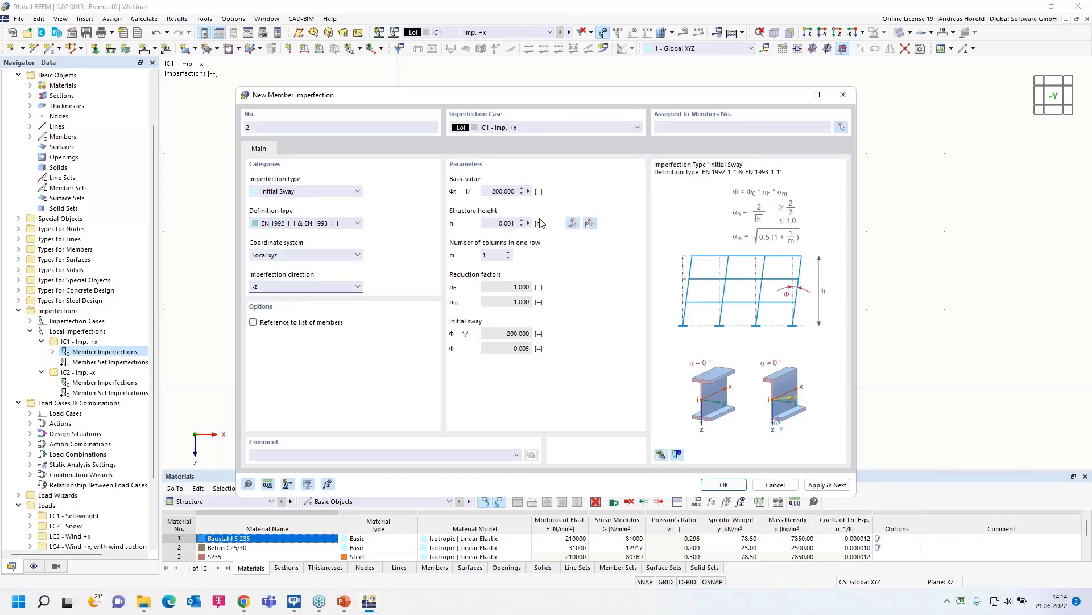
Set the structure height to 3 m with 2 columns in one row, and place the imperfection in case IC2 Imp. -x.
{"action": "left_click", "coordinate": [509, 223]}
{"action": "type", "text": "3"}
{"action": "left_click", "coordinate": [508, 252]}
{"action": "left_click", "coordinate": [532, 127]}
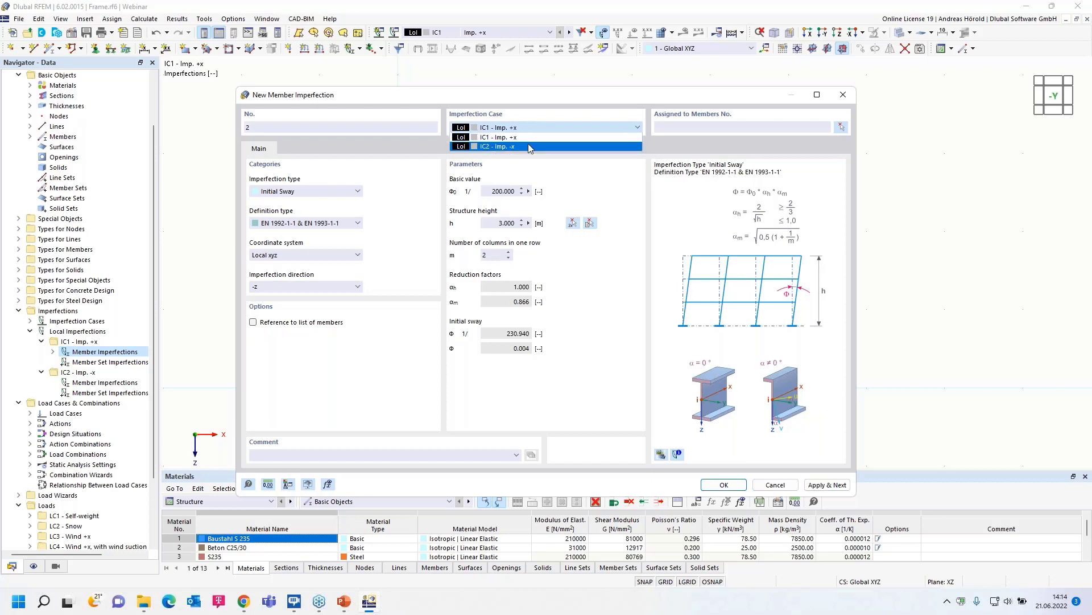
{"action": "left_click", "coordinate": [529, 144]}
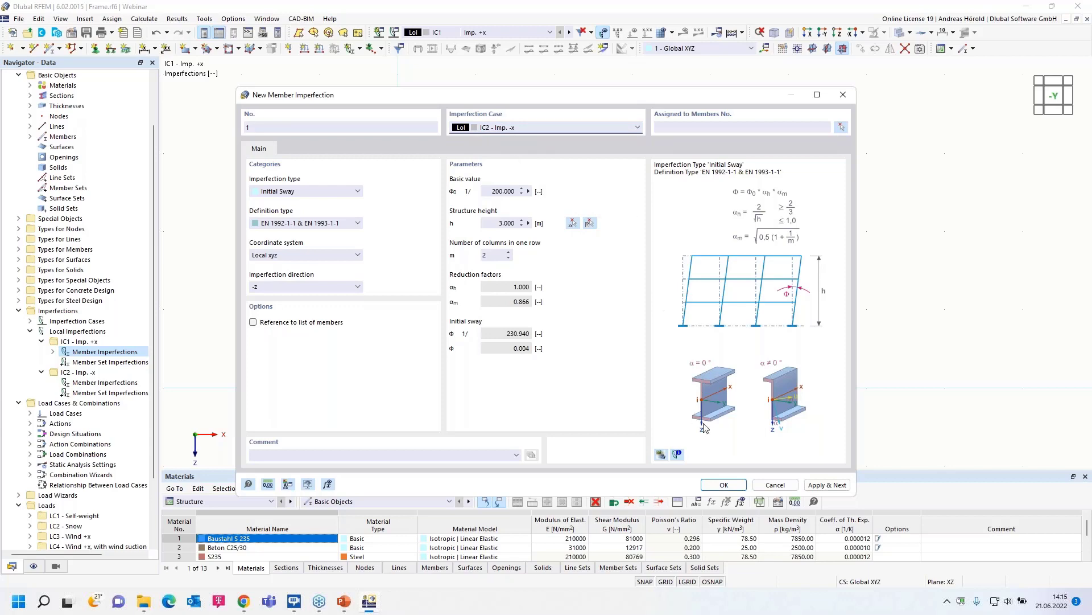
Assign the -z sway imperfection to both columns and display imperfection case IC2 Imp. -x.
{"action": "left_click", "coordinate": [721, 485]}
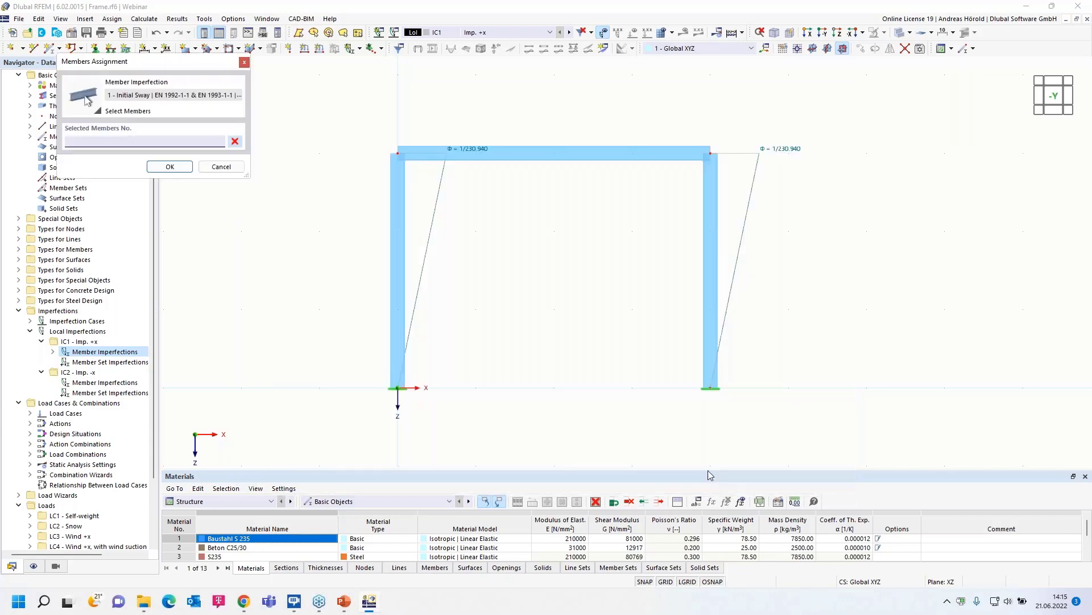
{"action": "left_click", "coordinate": [398, 284]}
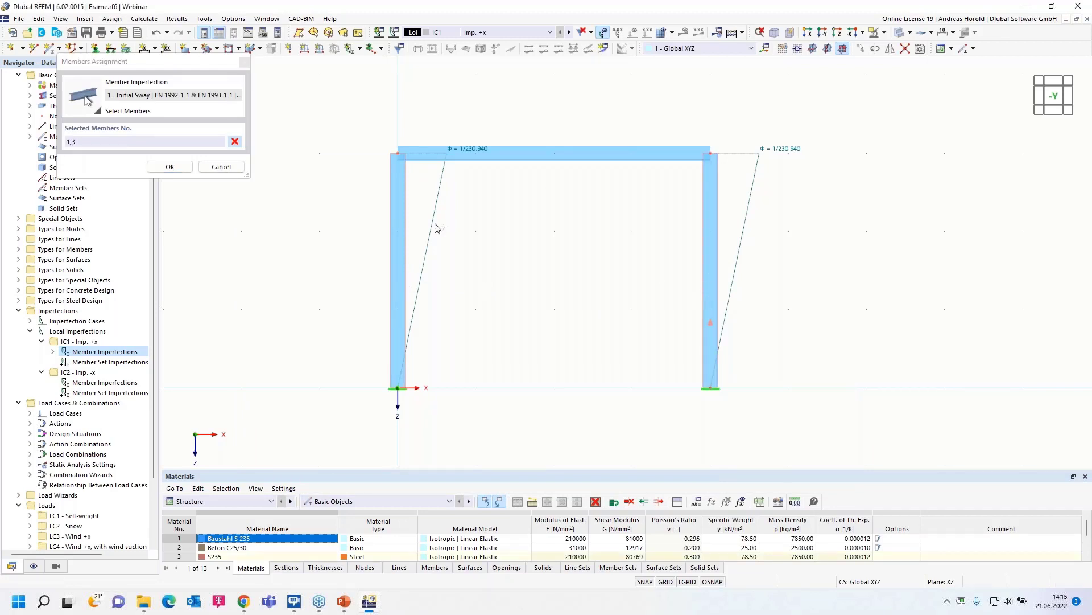
{"action": "left_click", "coordinate": [169, 166]}
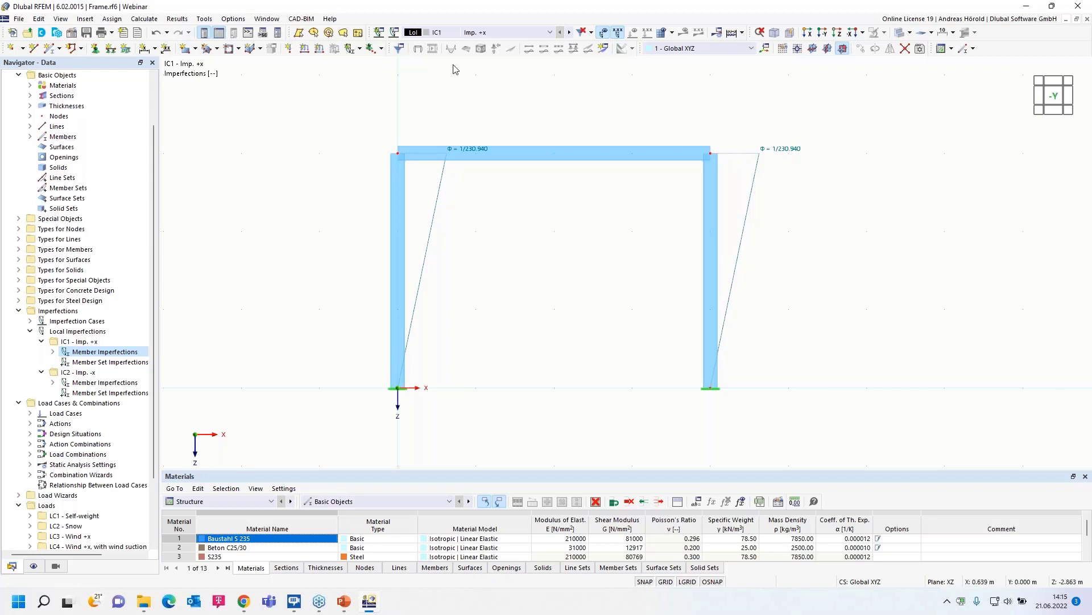
{"action": "left_click", "coordinate": [569, 32]}
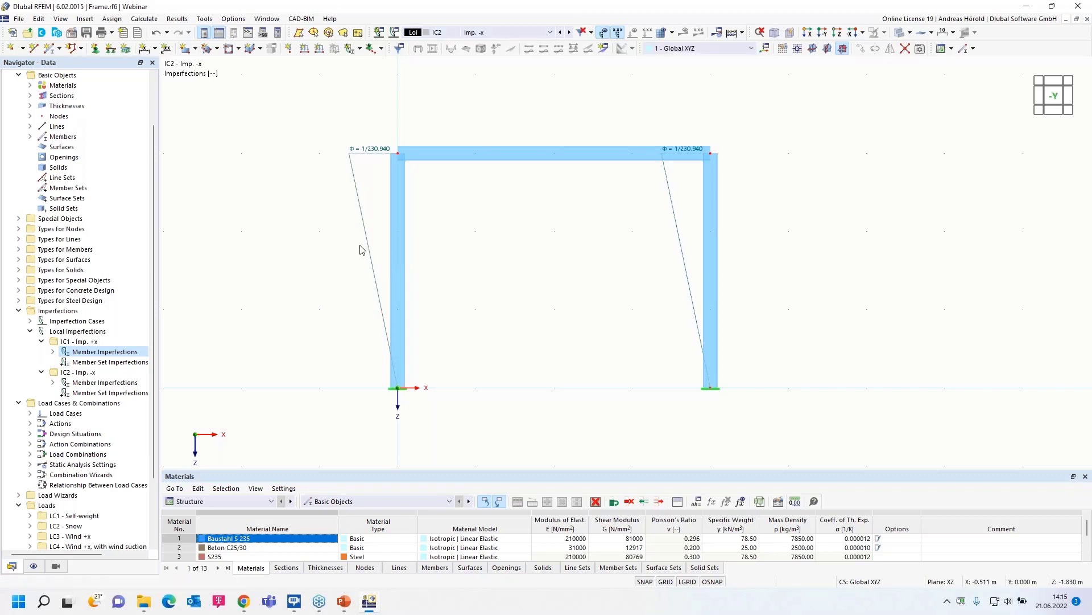
{"action": "mouse_move", "coordinate": [367, 243]}
Open the load cases and combinations settings and review the standard group and national annex choices.
{"action": "right_click", "coordinate": [62, 403]}
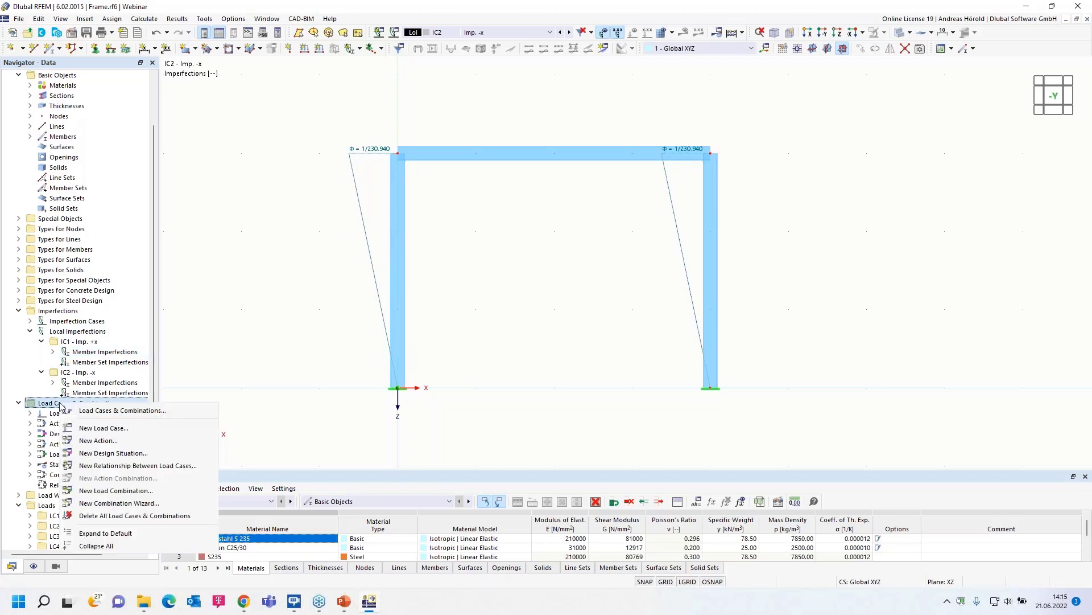
{"action": "left_click", "coordinate": [108, 413]}
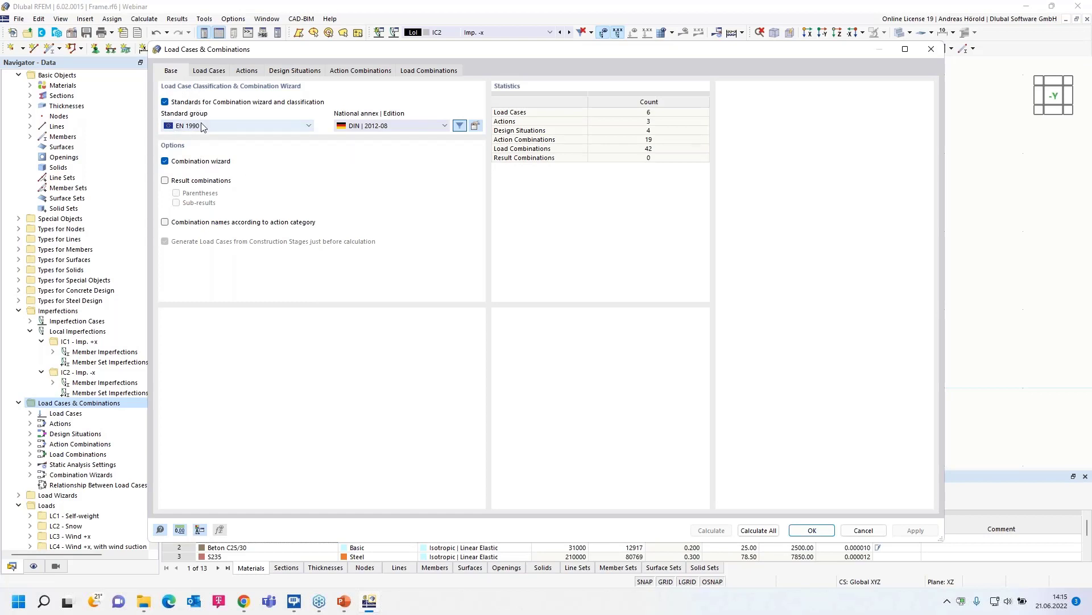
{"action": "left_click", "coordinate": [219, 126]}
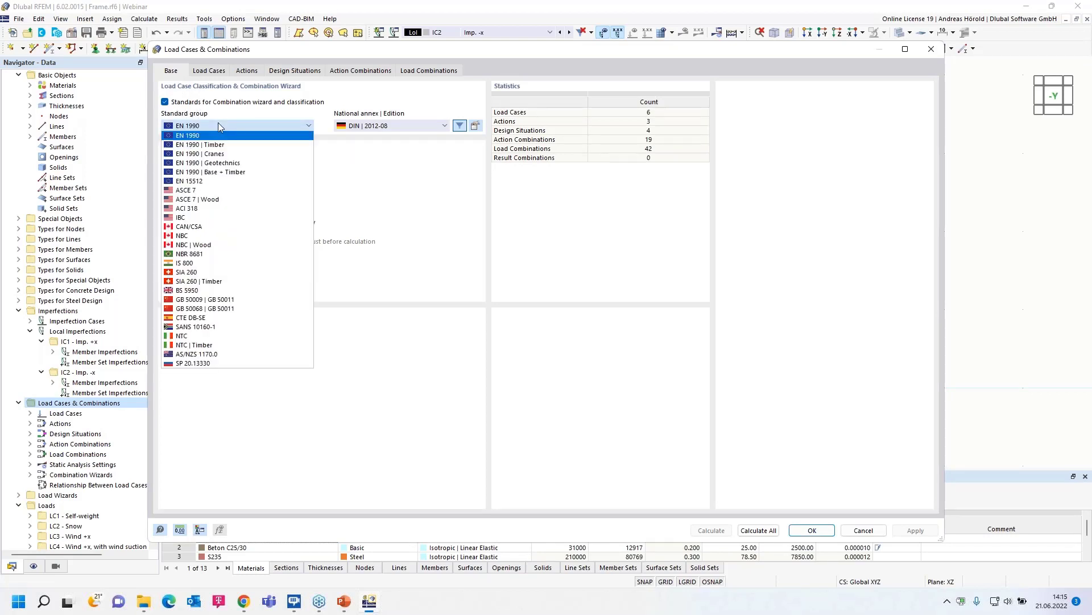
{"action": "left_click", "coordinate": [217, 123]}
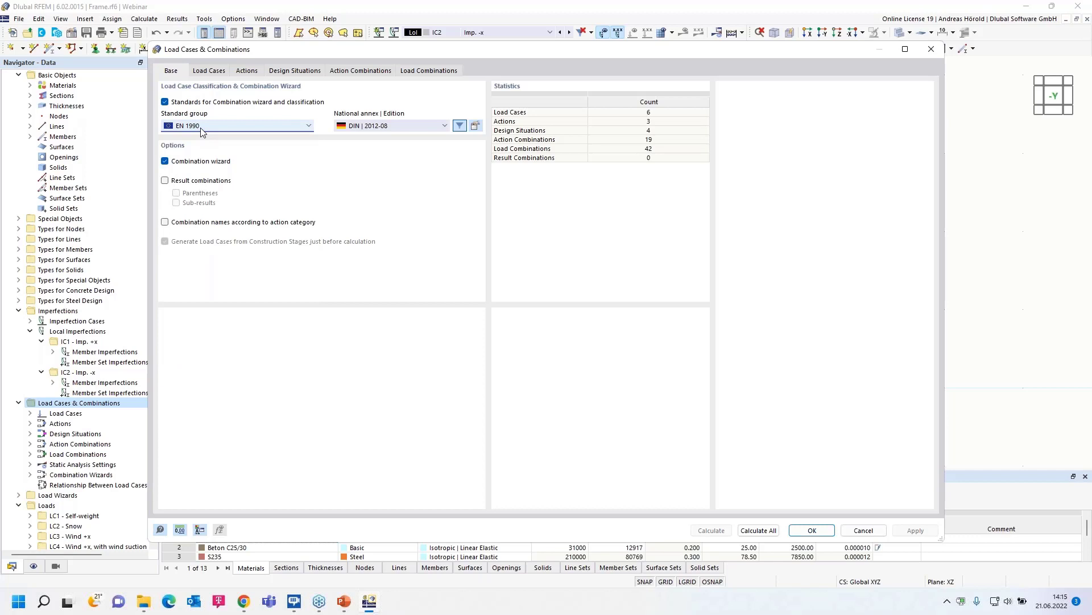
{"action": "left_click", "coordinate": [340, 128]}
{"action": "left_click", "coordinate": [404, 128]}
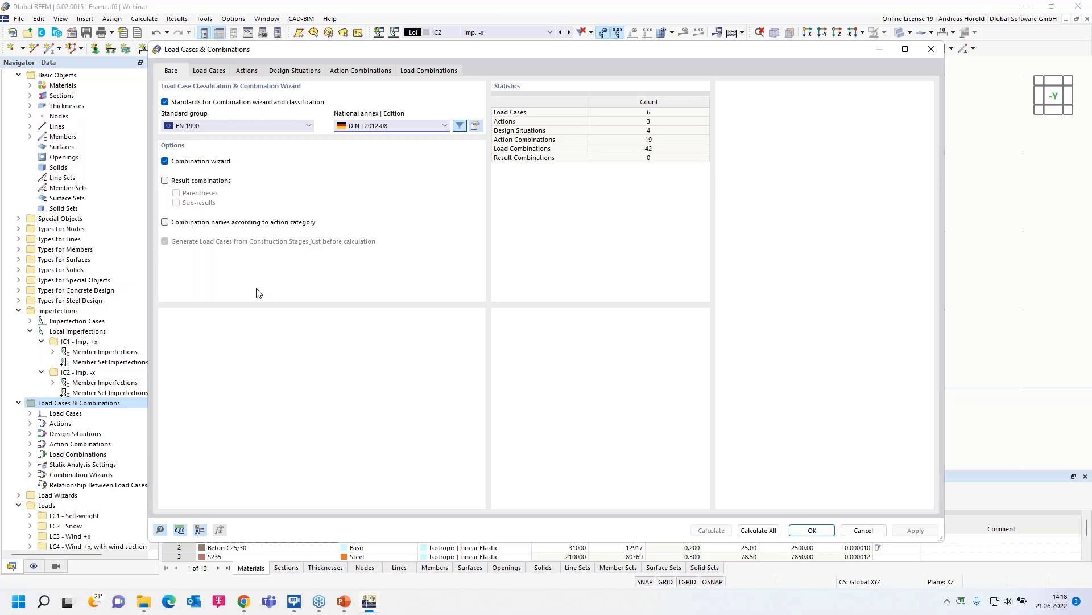
Review the static analysis settings and action category options for the Self-weight load case LC1.
{"action": "left_click", "coordinate": [209, 72]}
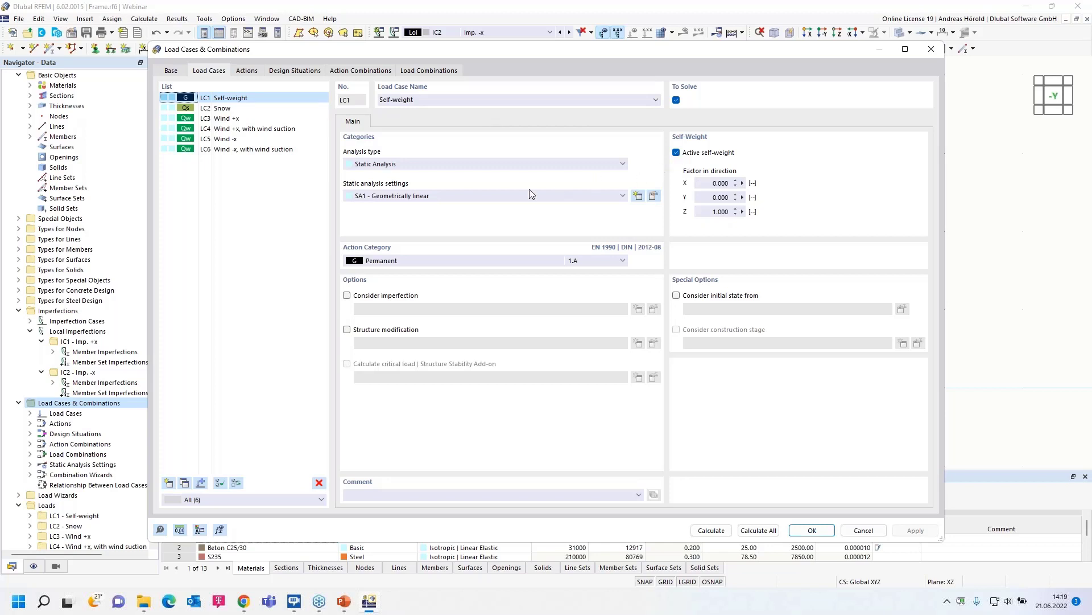
{"action": "left_click", "coordinate": [455, 196]}
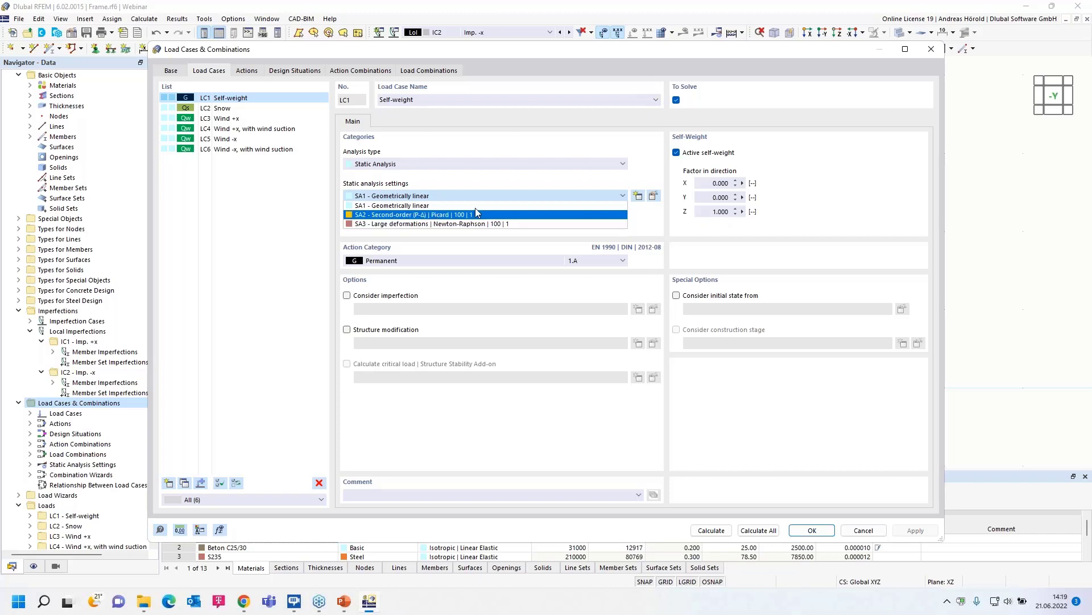
{"action": "left_click", "coordinate": [488, 182]}
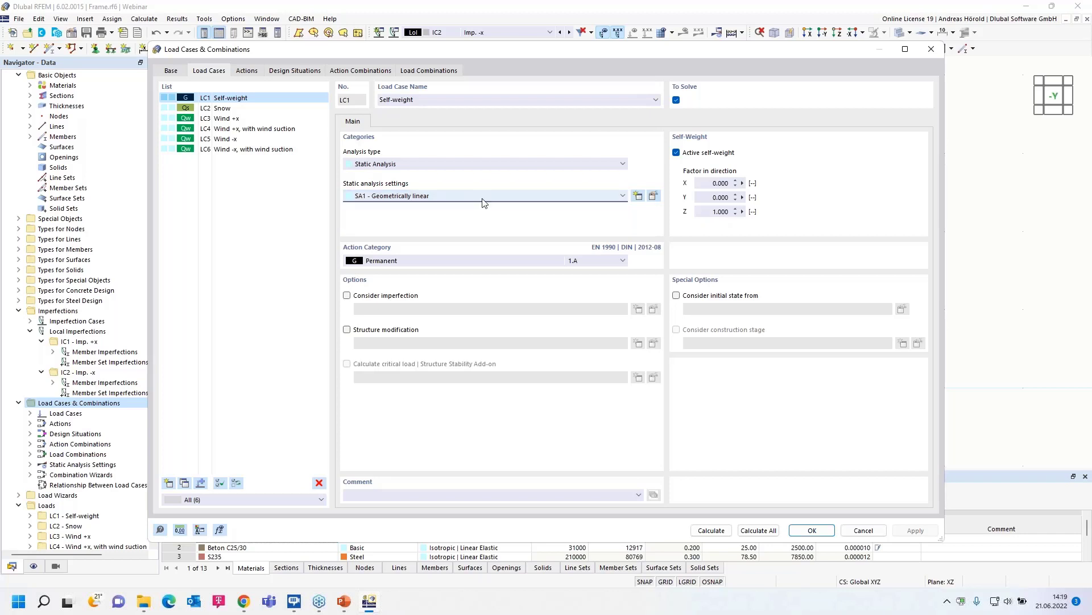
{"action": "left_click", "coordinate": [458, 261]}
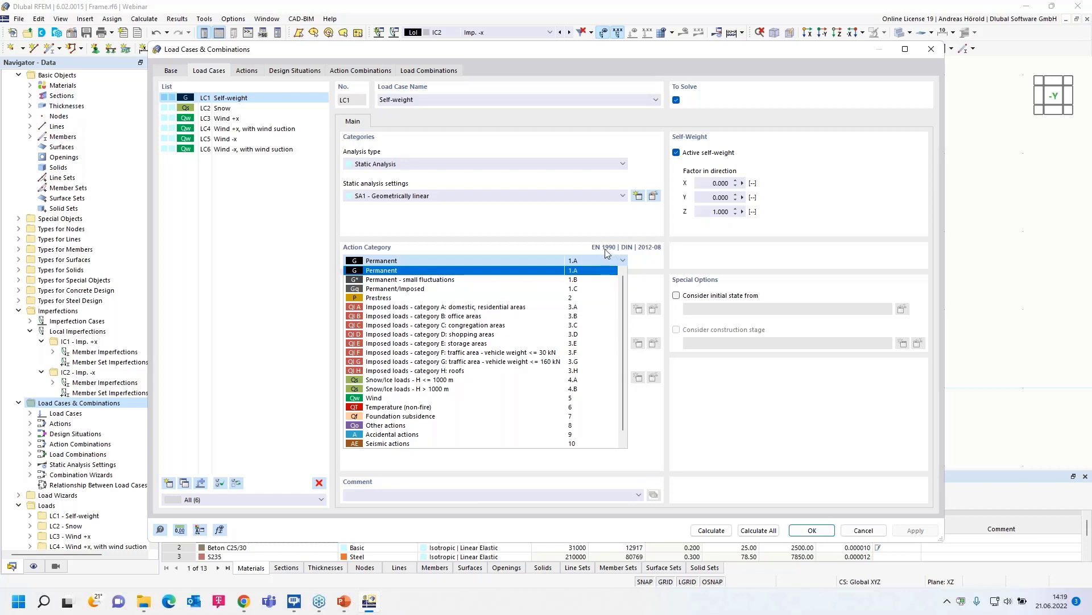
{"action": "left_click", "coordinate": [561, 238]}
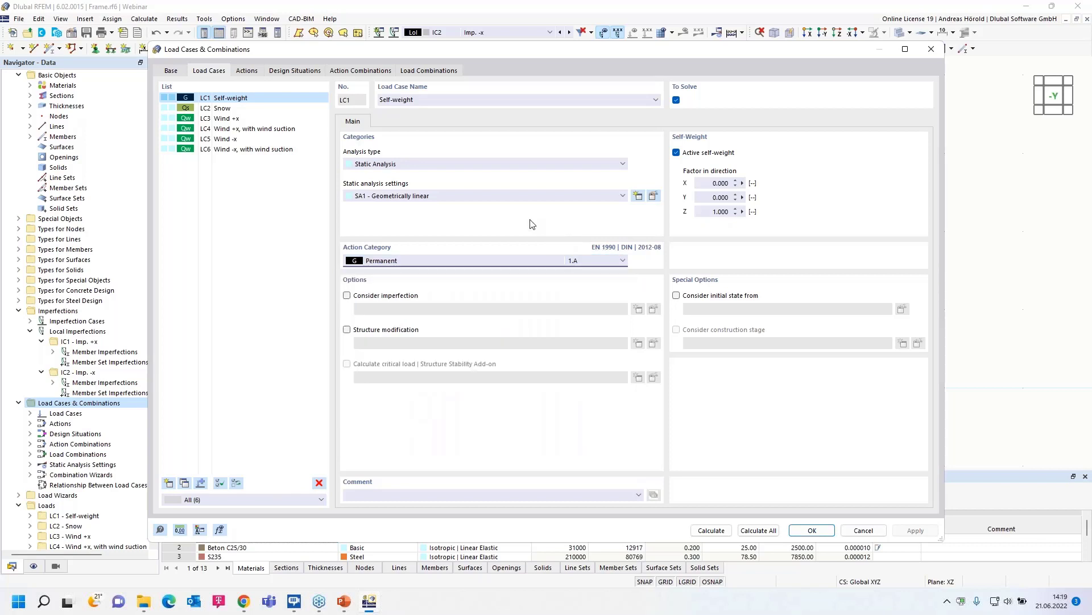
Check which imperfection case is considered in each of the wind load cases LC3 to LC6.
{"action": "left_click", "coordinate": [226, 120]}
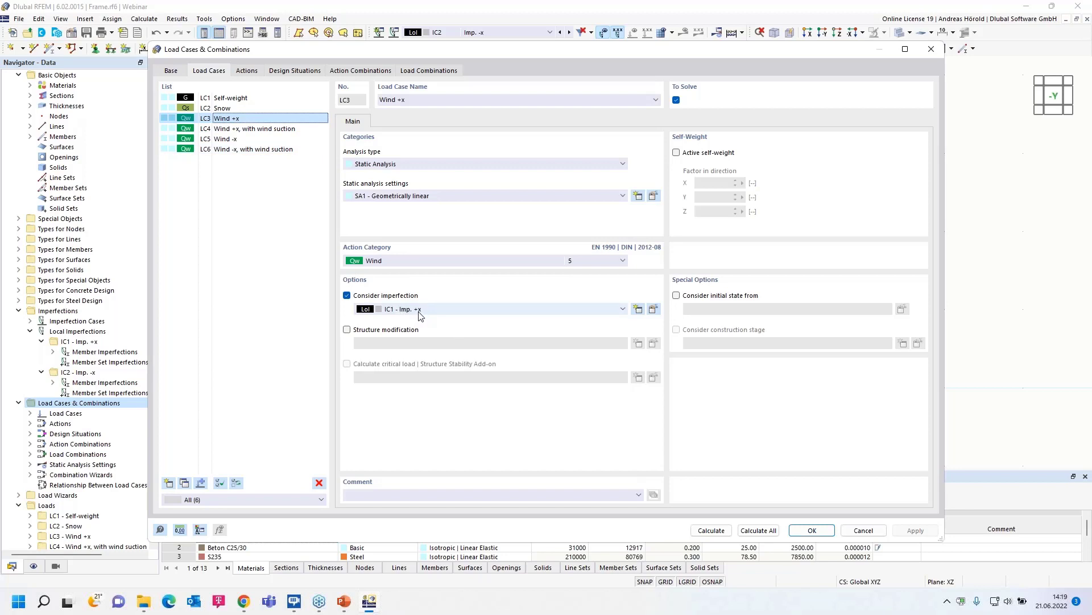
{"action": "left_click", "coordinate": [248, 128]}
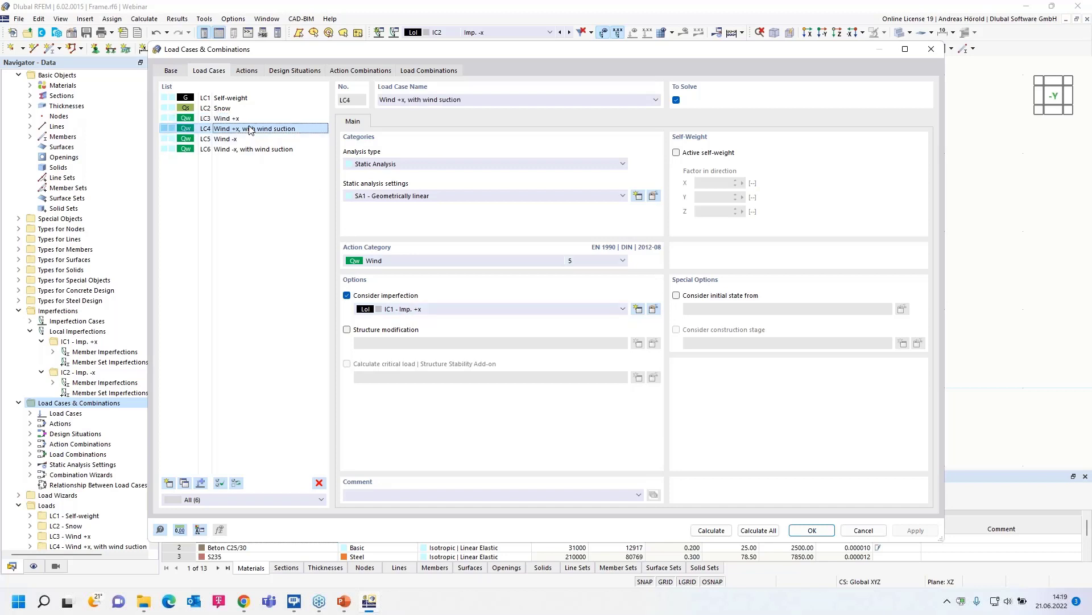
{"action": "left_click", "coordinate": [224, 140]}
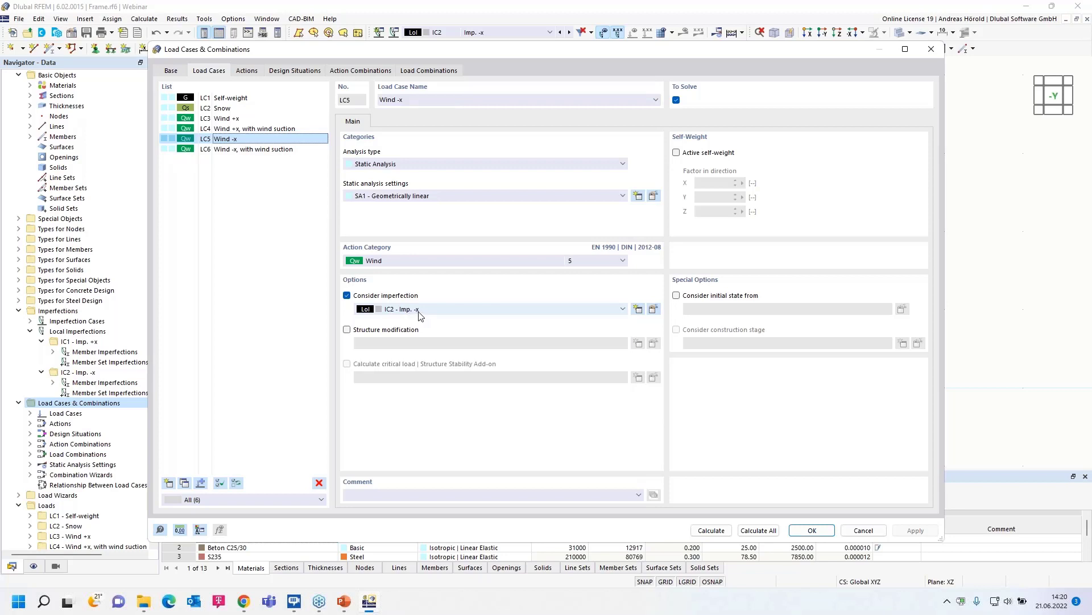
{"action": "left_click", "coordinate": [255, 149]}
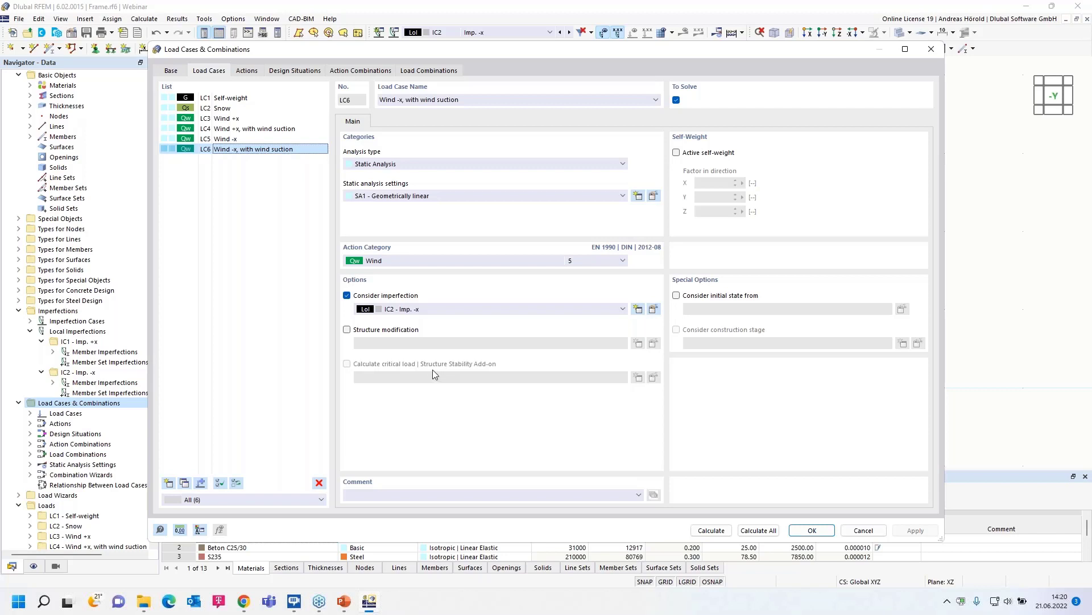
Review the Permanent, Snow/Ice and Wind actions and the action type options available for the Wind action.
{"action": "left_click", "coordinate": [246, 71]}
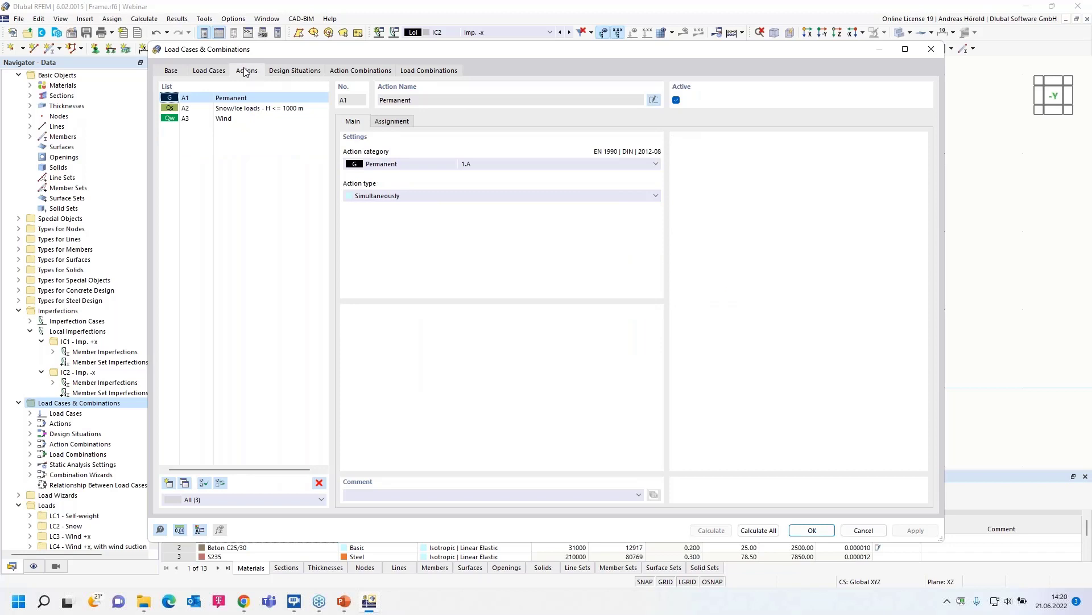
{"action": "left_click", "coordinate": [241, 108]}
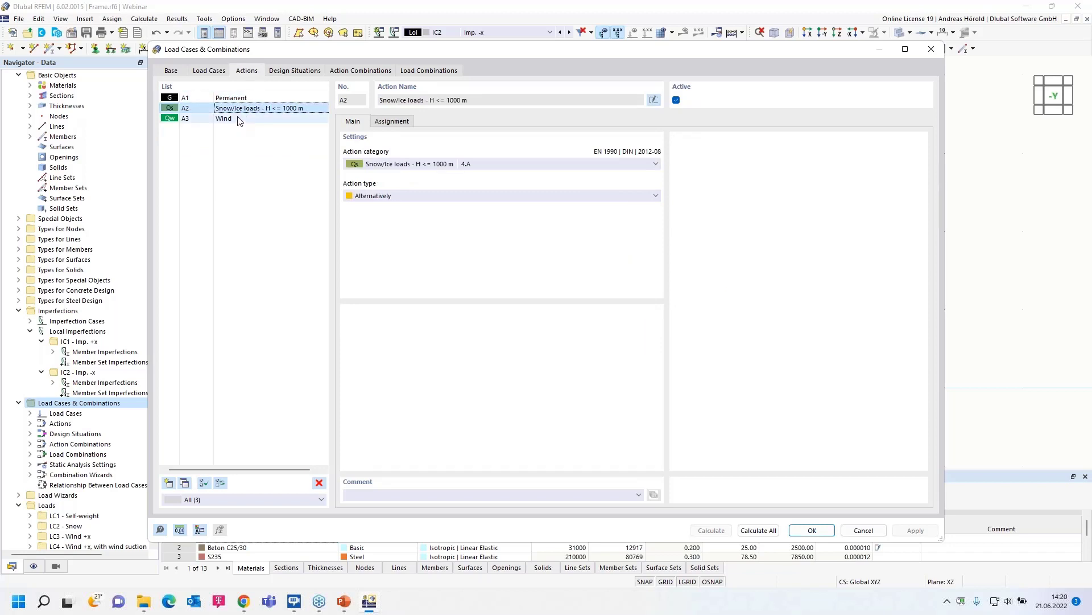
{"action": "left_click", "coordinate": [239, 118]}
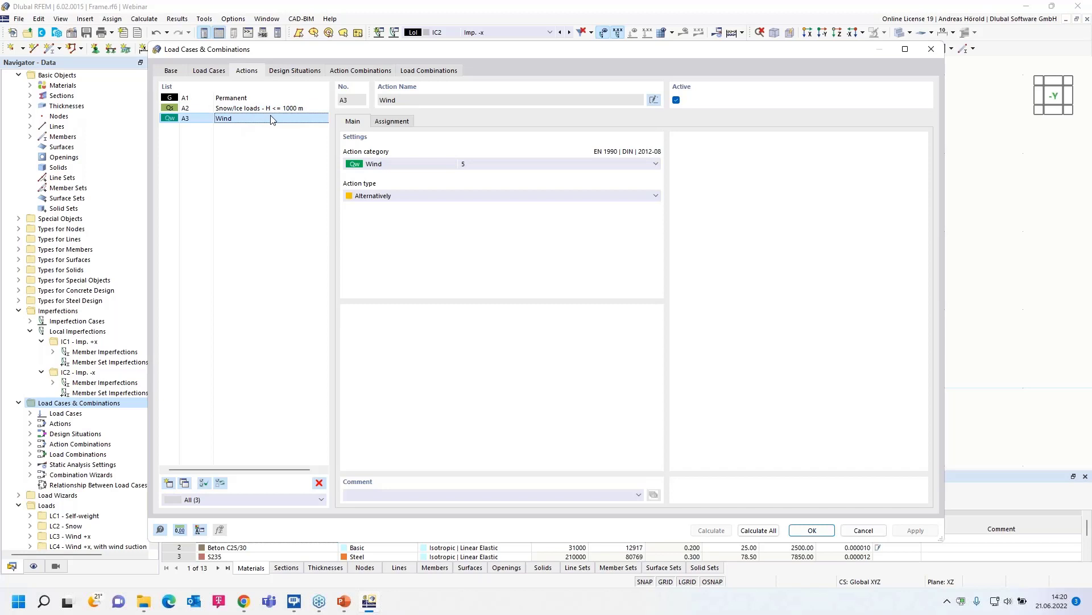
{"action": "left_click", "coordinate": [447, 196]}
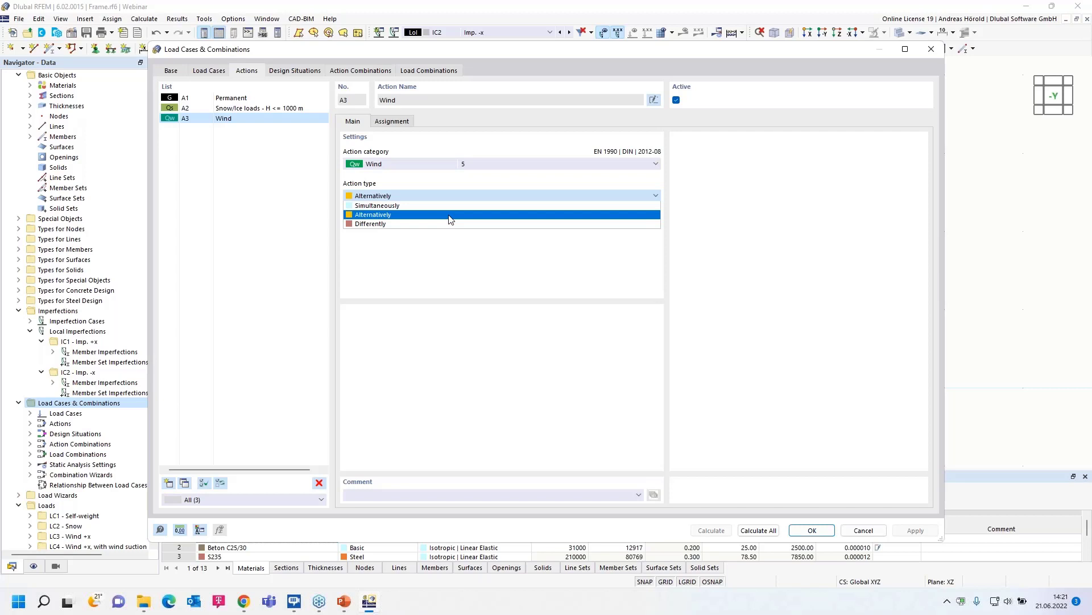
{"action": "left_click", "coordinate": [449, 220]}
{"action": "left_click", "coordinate": [411, 197]}
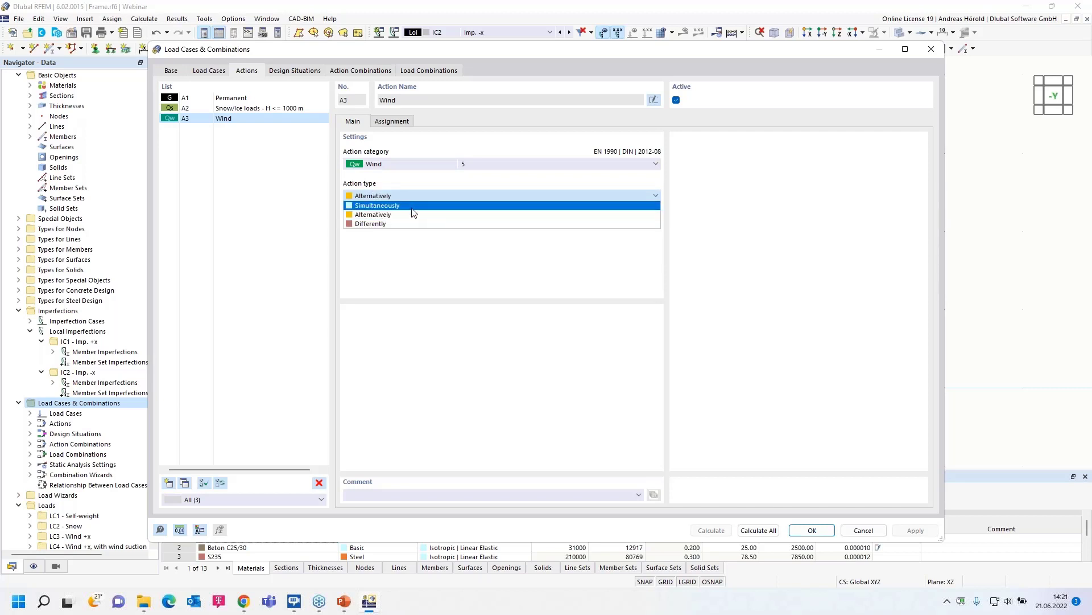
{"action": "left_click", "coordinate": [414, 216]}
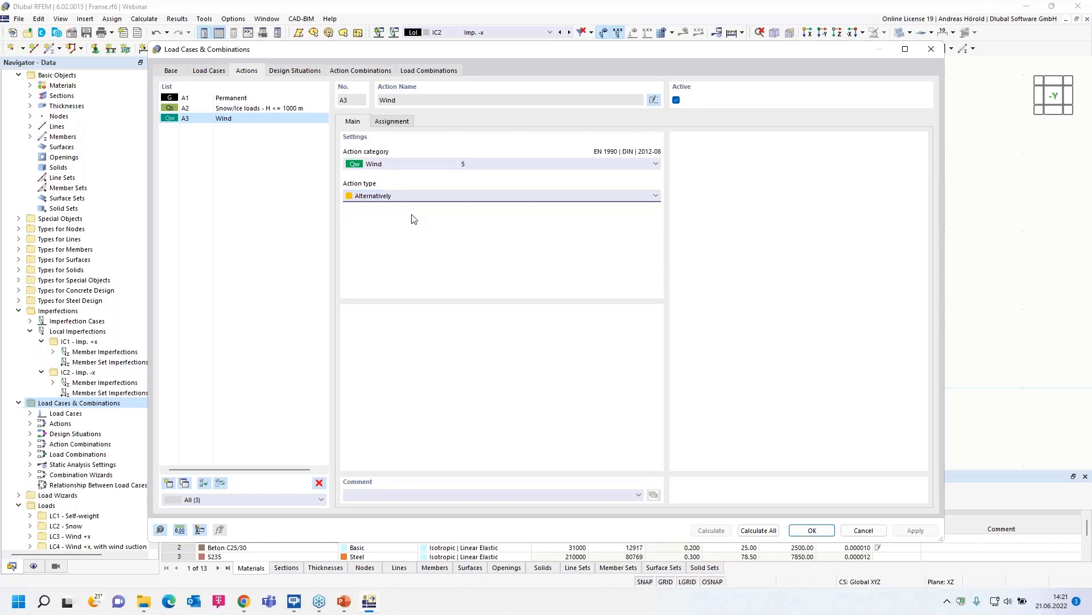
Set the Wind action type to Differently and assign LC3 and LC4 to group 1, LC5 and LC6 to group 2.
{"action": "left_click", "coordinate": [436, 196]}
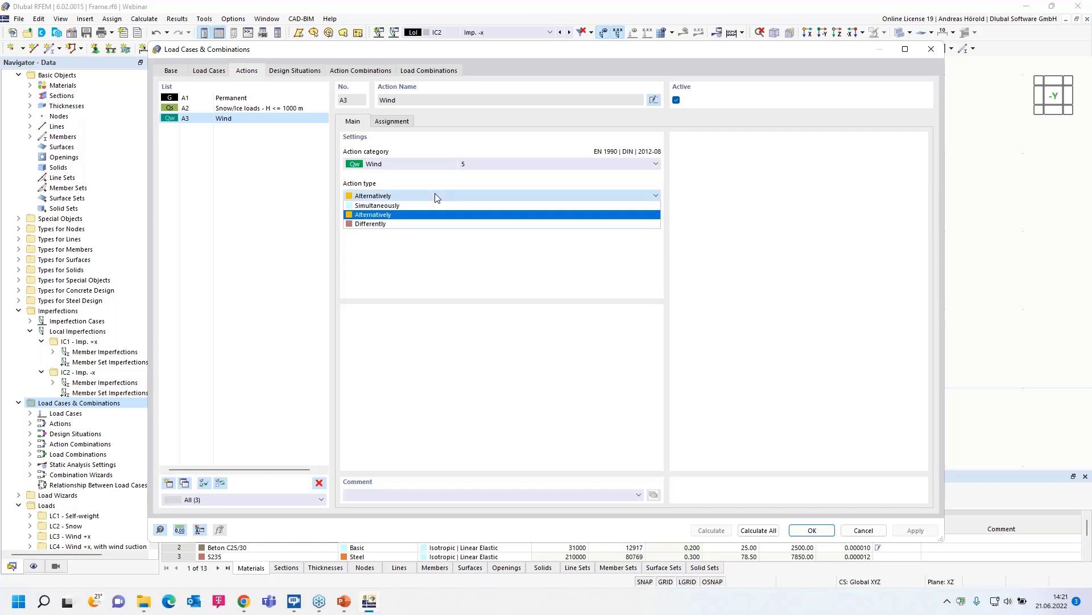
{"action": "left_click", "coordinate": [431, 225]}
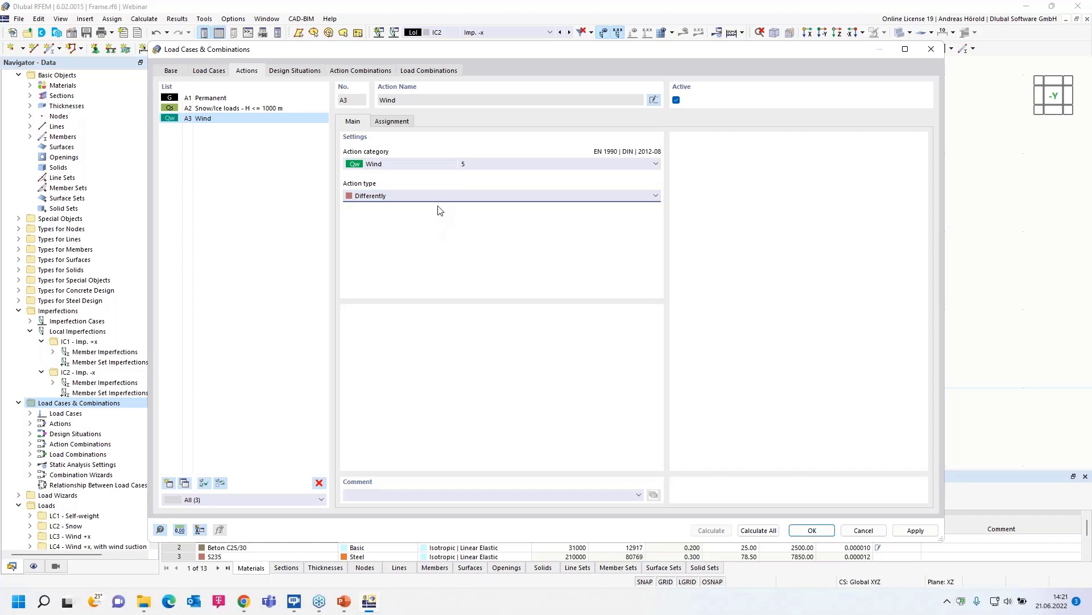
{"action": "left_click", "coordinate": [385, 123]}
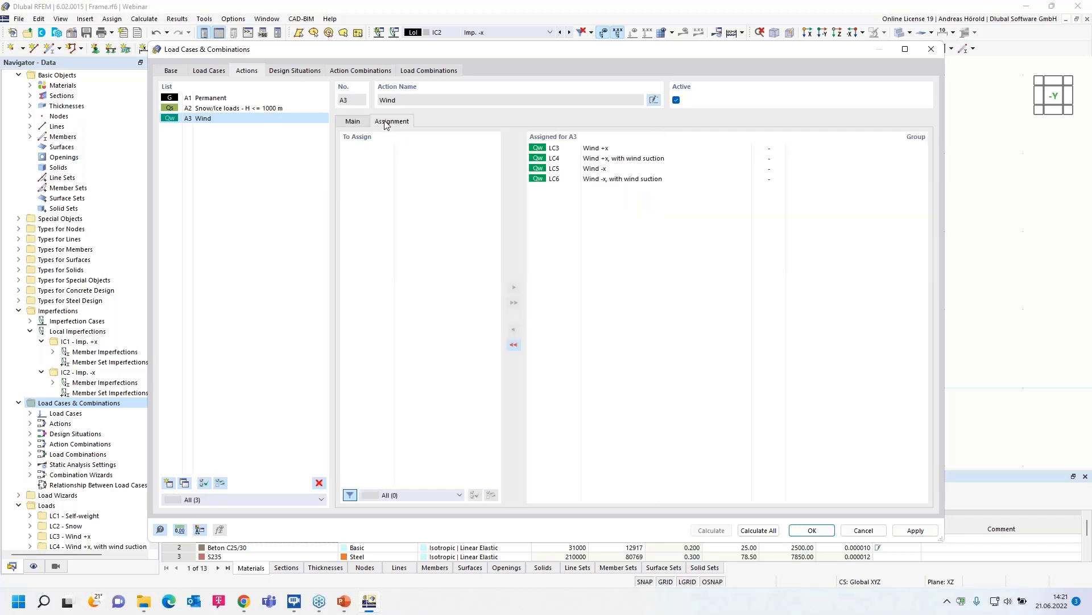
{"action": "left_click", "coordinate": [777, 149]}
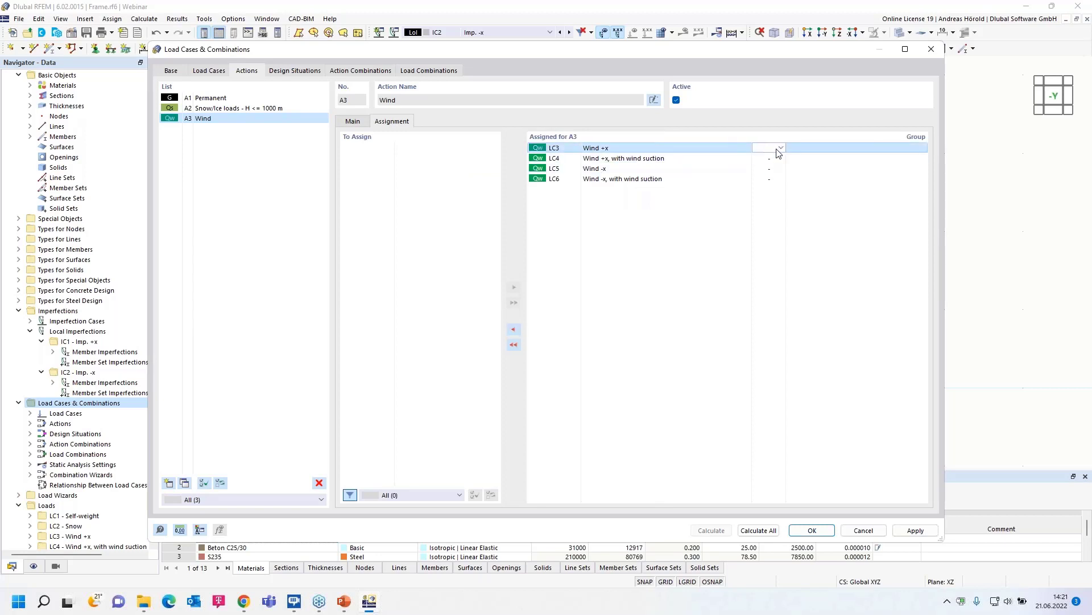
{"action": "type", "text": "1"}
{"action": "left_click", "coordinate": [777, 159]}
{"action": "type", "text": "1"}
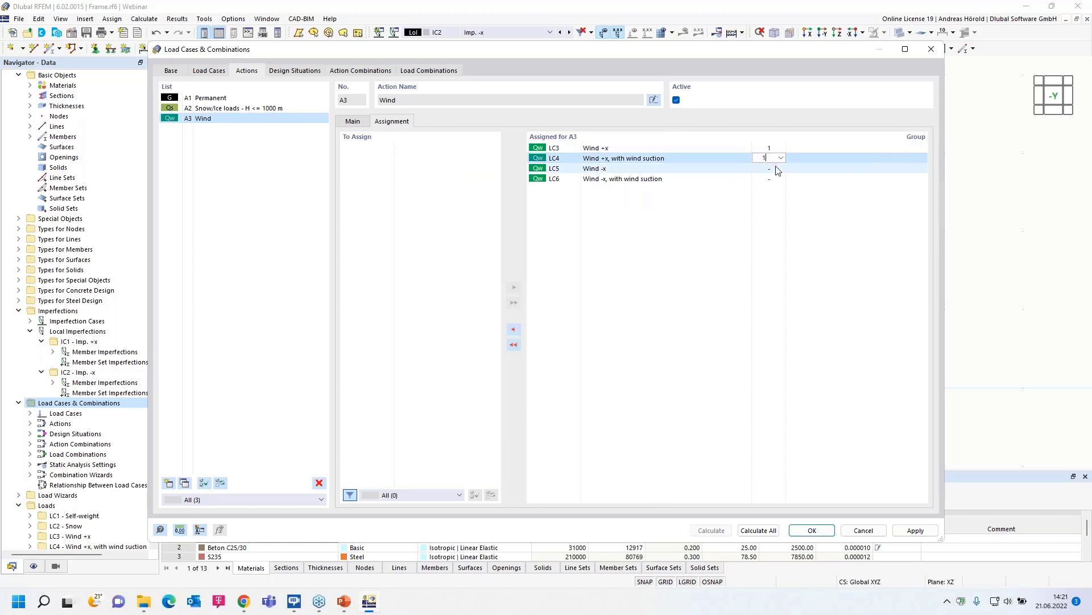
{"action": "left_click", "coordinate": [777, 169]}
{"action": "type", "text": "2"}
{"action": "left_click", "coordinate": [777, 178]}
{"action": "type", "text": "2"}
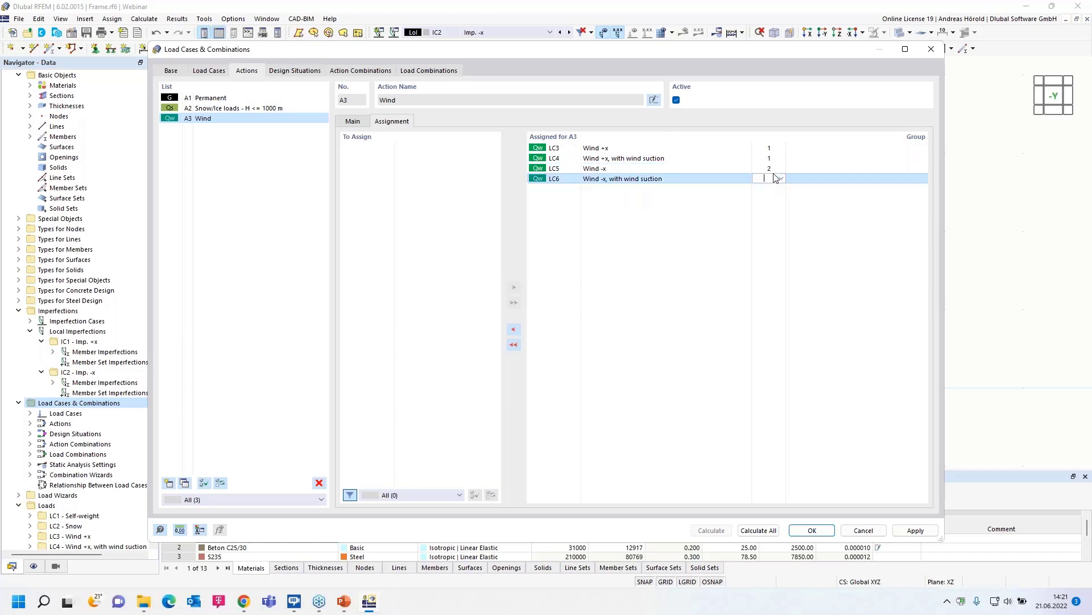
{"action": "left_click", "coordinate": [774, 160]}
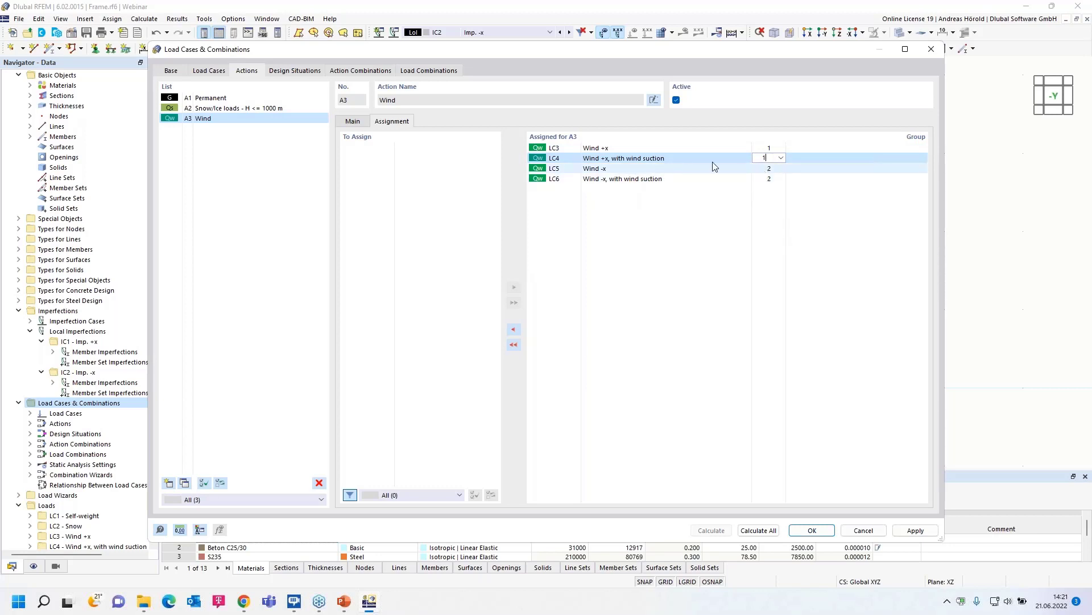
Set the Wind action type back to Alternatively.
{"action": "left_click", "coordinate": [353, 122]}
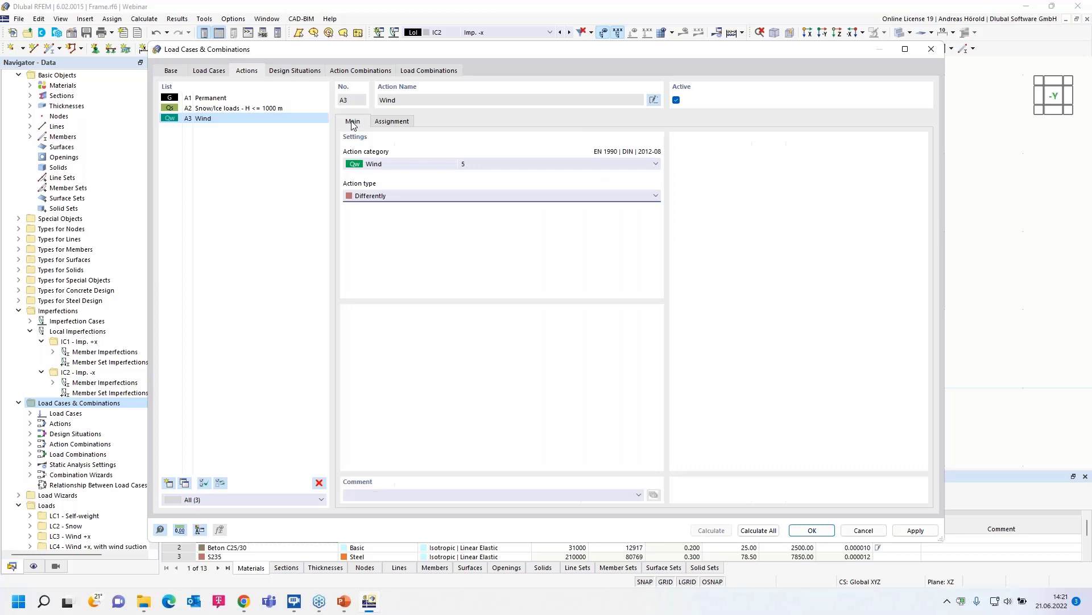
{"action": "left_click", "coordinate": [437, 200]}
{"action": "left_click", "coordinate": [433, 217]}
Open the combination wizard of ULS design situation DS1 and review its static analysis settings choices, keeping SA2 - Second-order.
{"action": "left_click", "coordinate": [291, 71]}
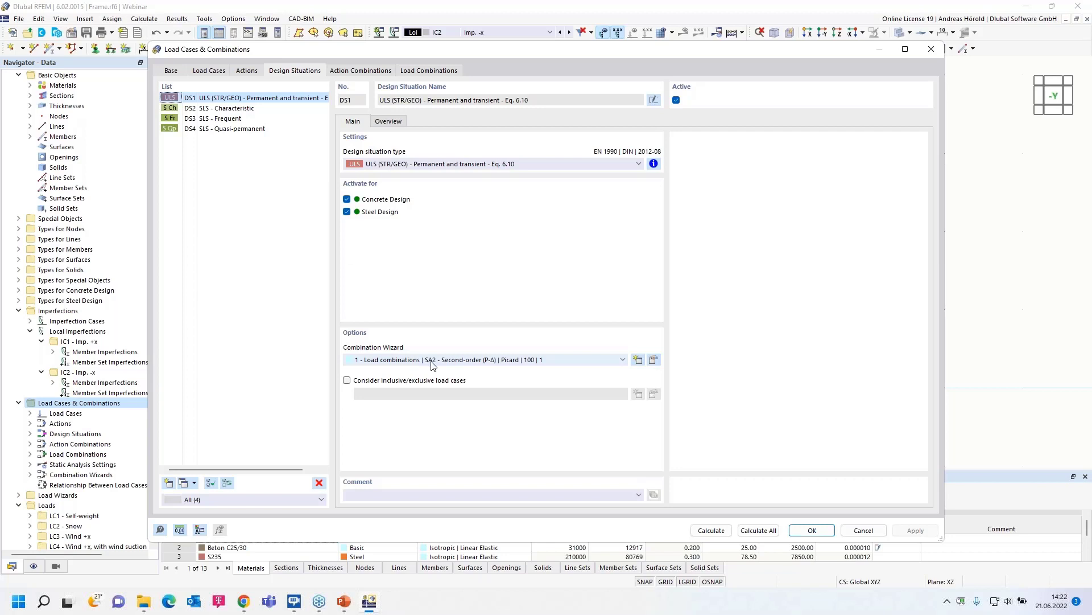
{"action": "left_click", "coordinate": [653, 360]}
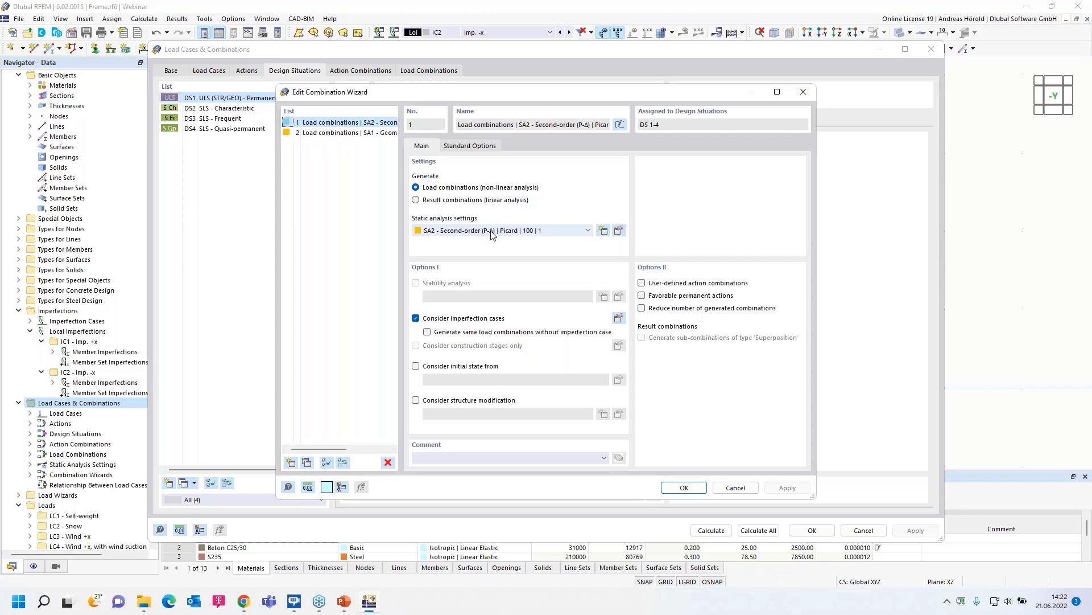
{"action": "left_click", "coordinate": [455, 229]}
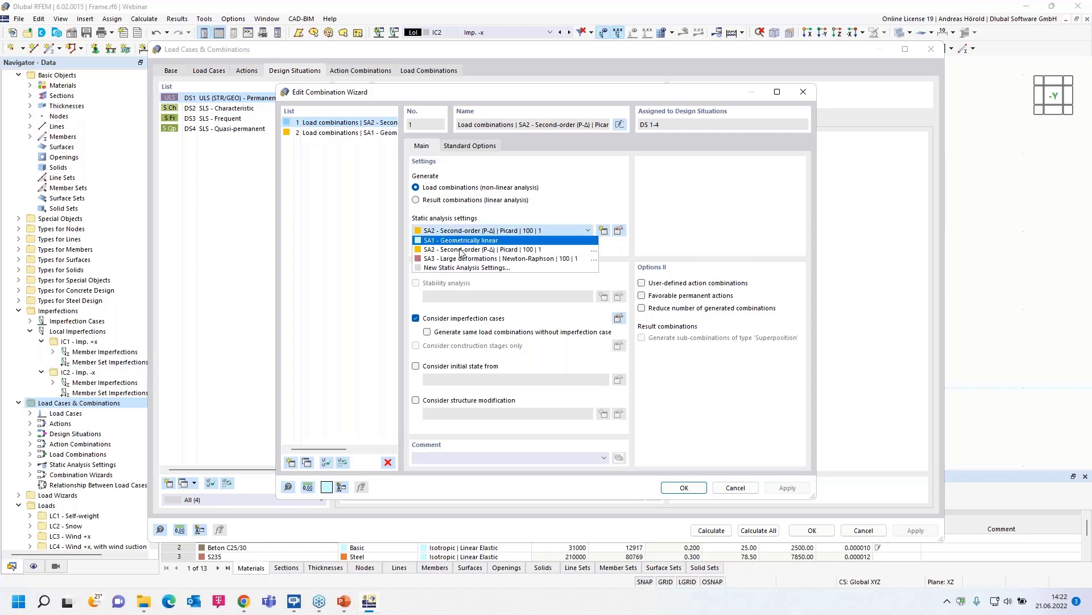
{"action": "left_click", "coordinate": [501, 249]}
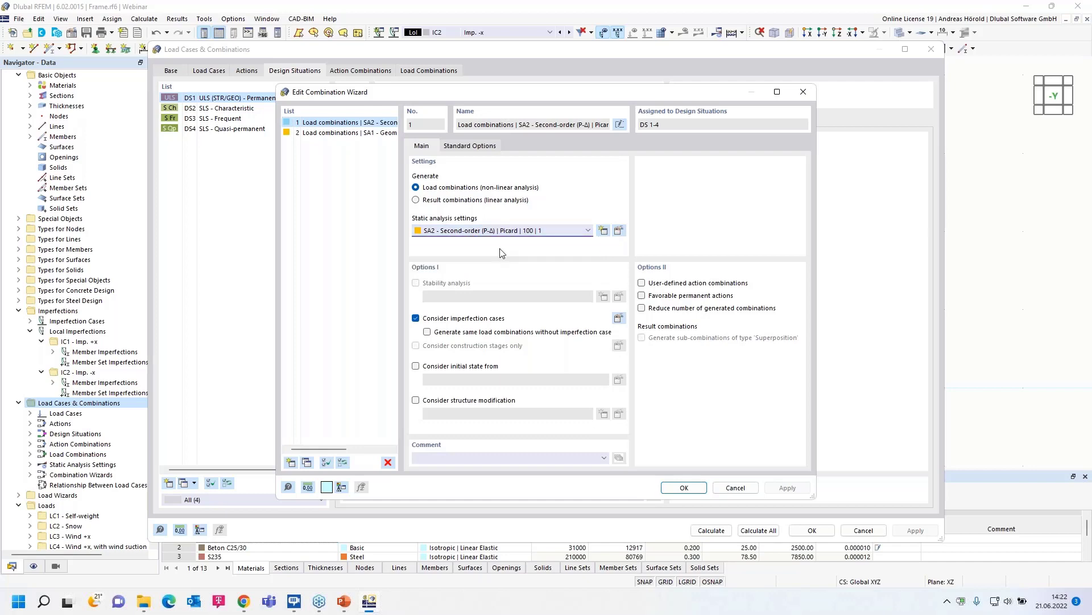
Examine the iterative methods for nonlinear analysis in the SA2 second-order settings, leaving them as they are.
{"action": "left_click", "coordinate": [619, 231]}
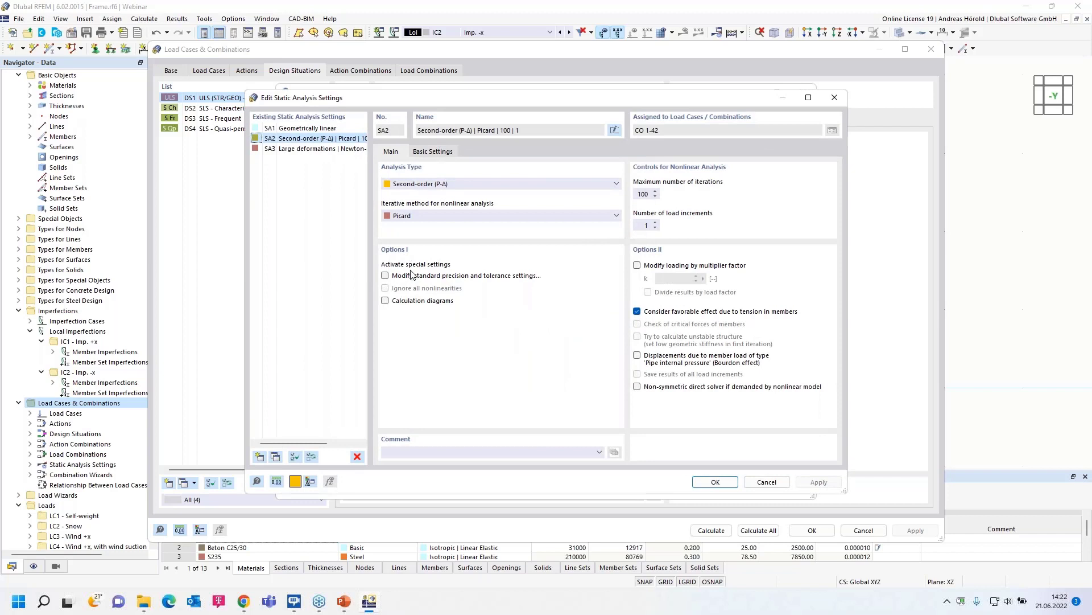
{"action": "left_click", "coordinate": [429, 214]}
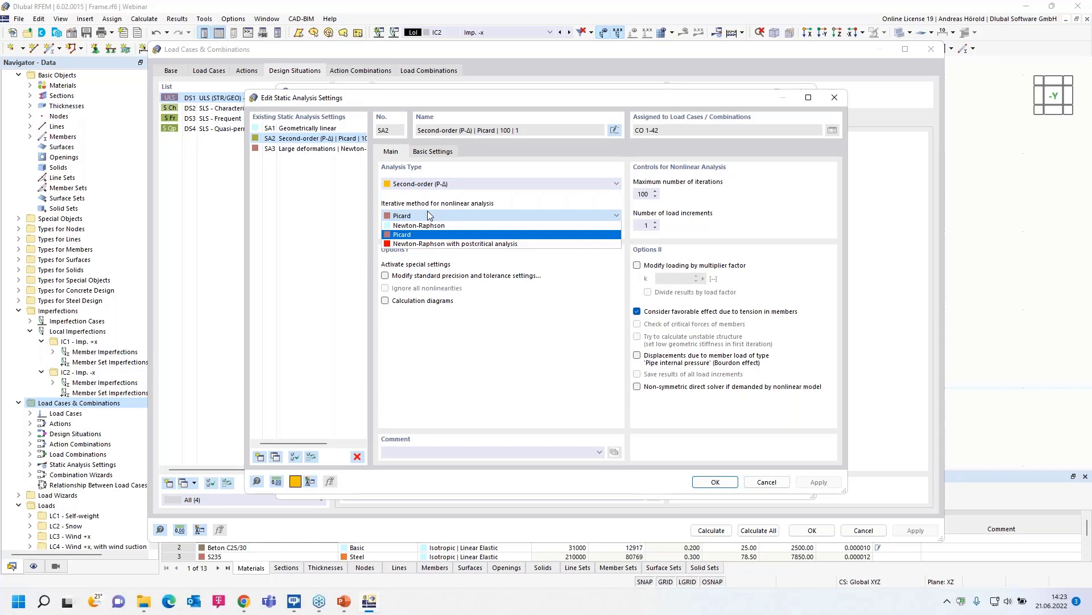
{"action": "left_click", "coordinate": [428, 212]}
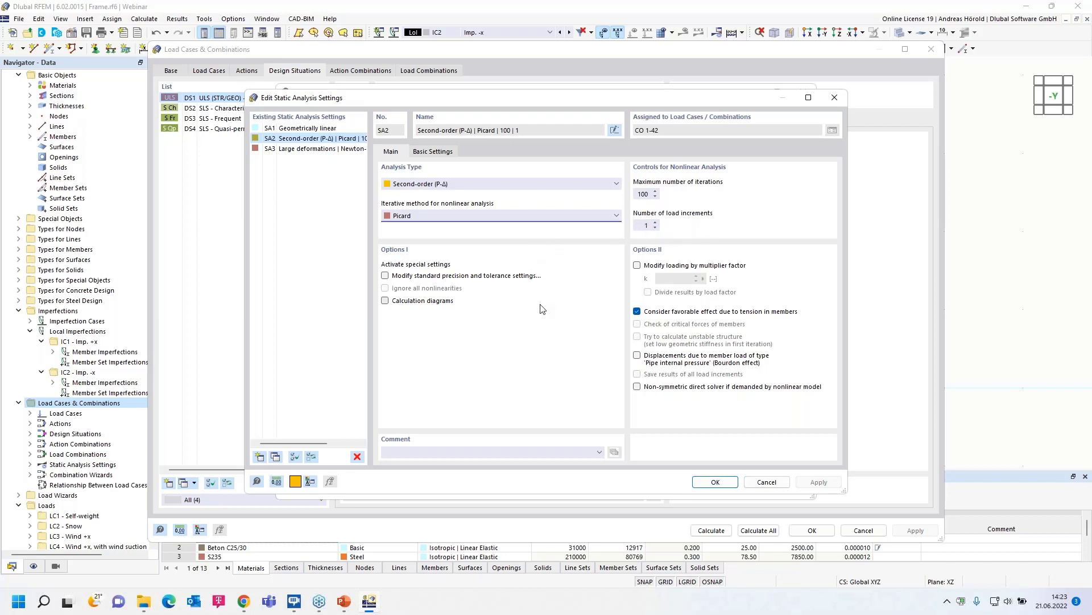
{"action": "left_click", "coordinate": [765, 483]}
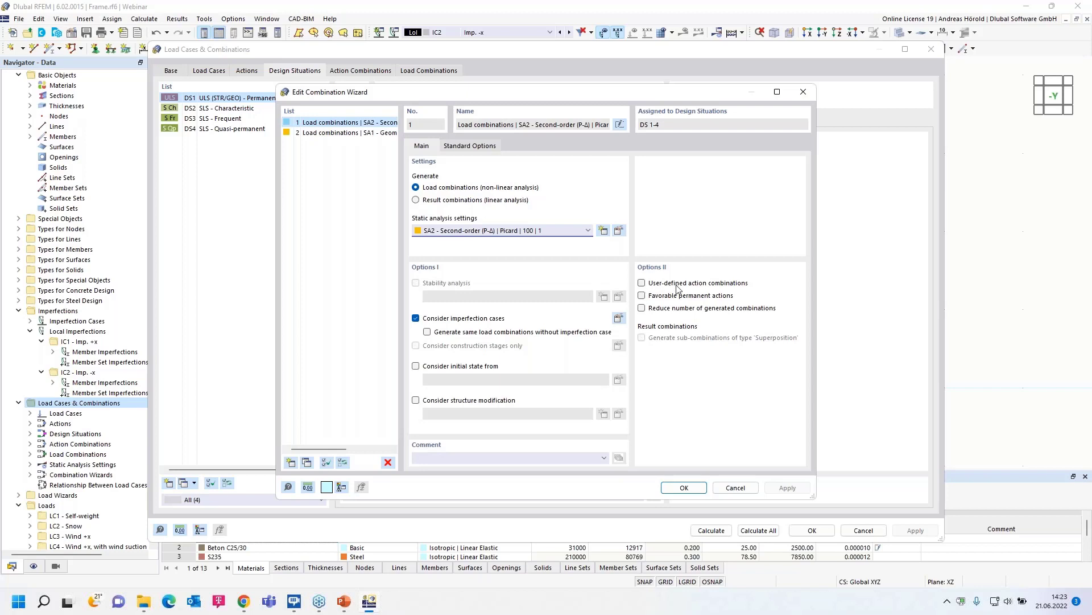
Review the wizard's options for favorable permanent actions and fewer generated combinations, plus its standard snow and wind options.
{"action": "left_click", "coordinate": [642, 296]}
{"action": "left_click", "coordinate": [642, 296]}
{"action": "left_click", "coordinate": [642, 308]}
{"action": "left_click", "coordinate": [641, 309]}
{"action": "left_click", "coordinate": [469, 147]}
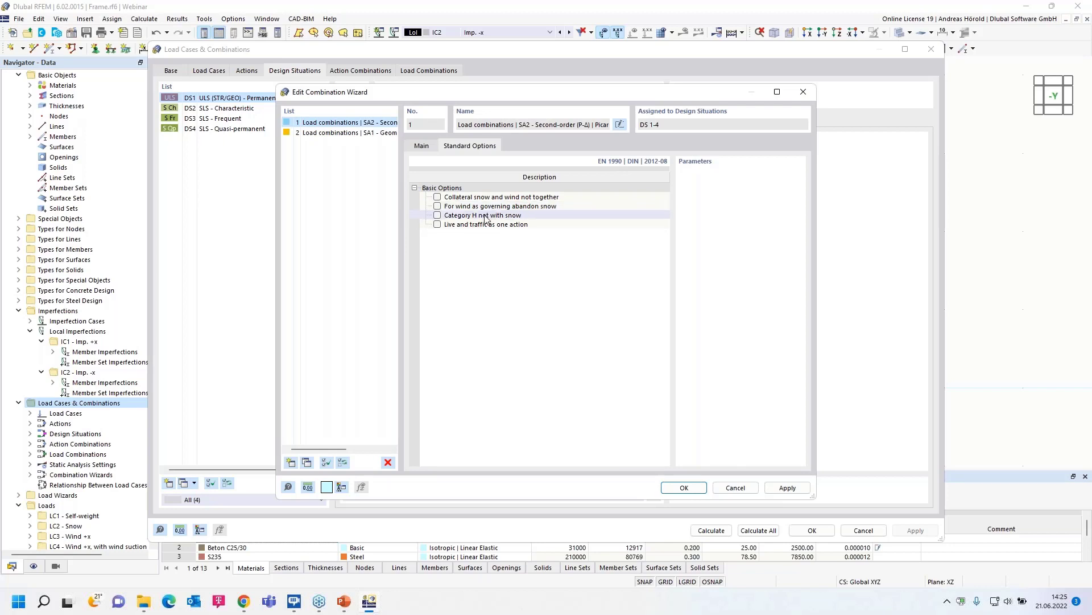
{"action": "left_click", "coordinate": [421, 147]}
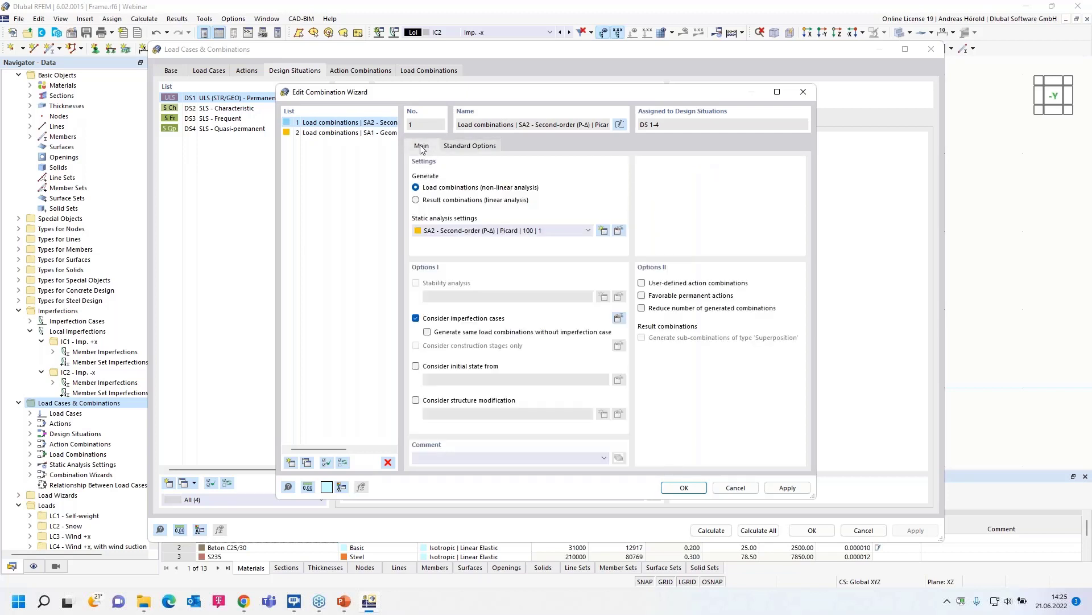
{"action": "left_click", "coordinate": [684, 488]}
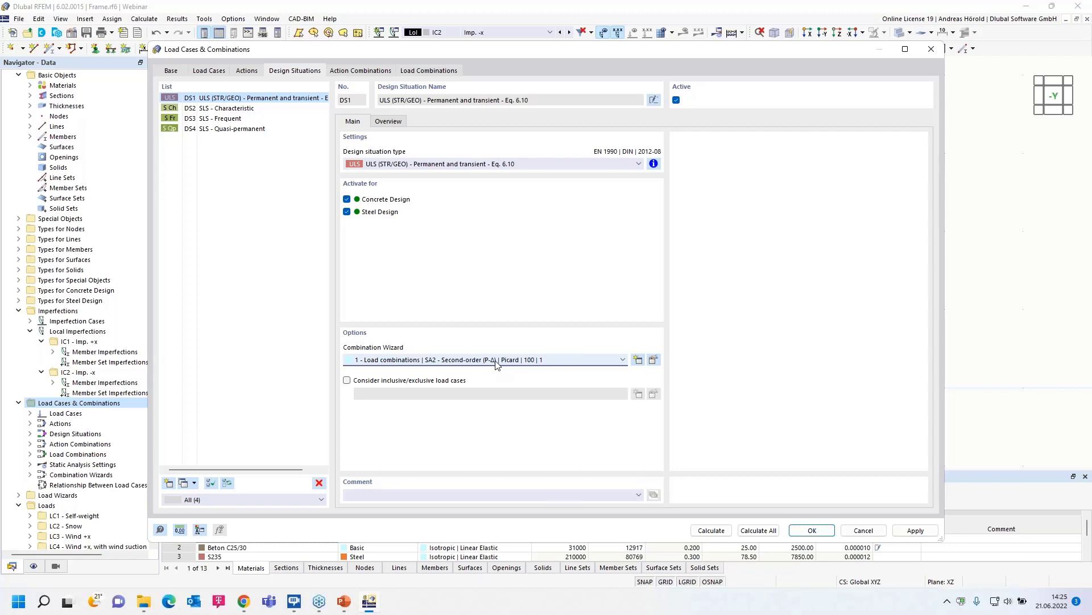
Assign combination wizard 2 - Load combinations | SA1 - Geometrically linear to the SLS design situations DS2 to DS4.
{"action": "left_click", "coordinate": [223, 110]}
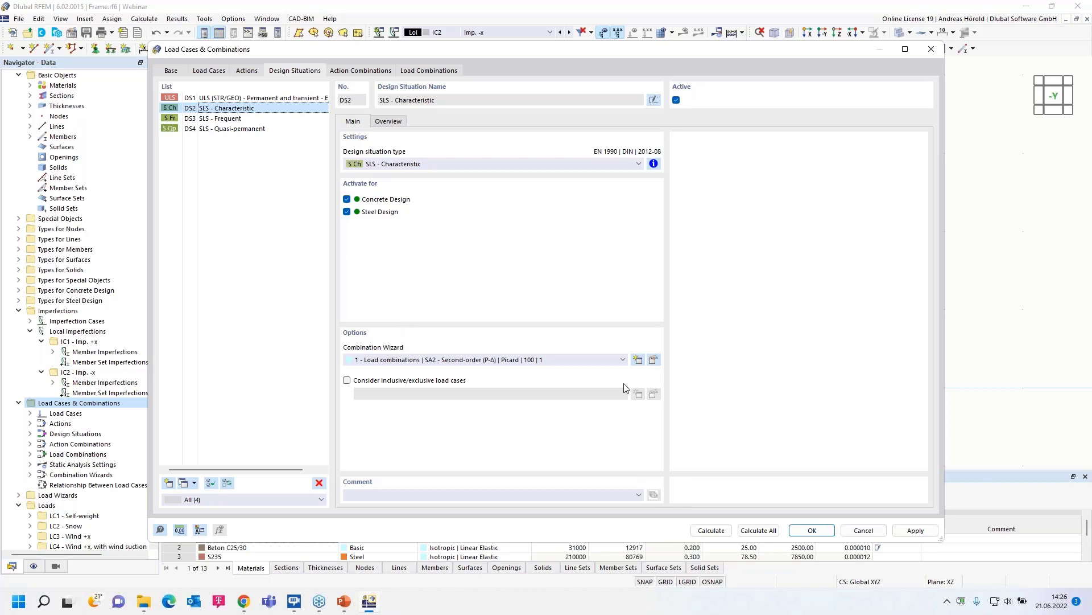
{"action": "left_click", "coordinate": [242, 129], "text": "shift"}
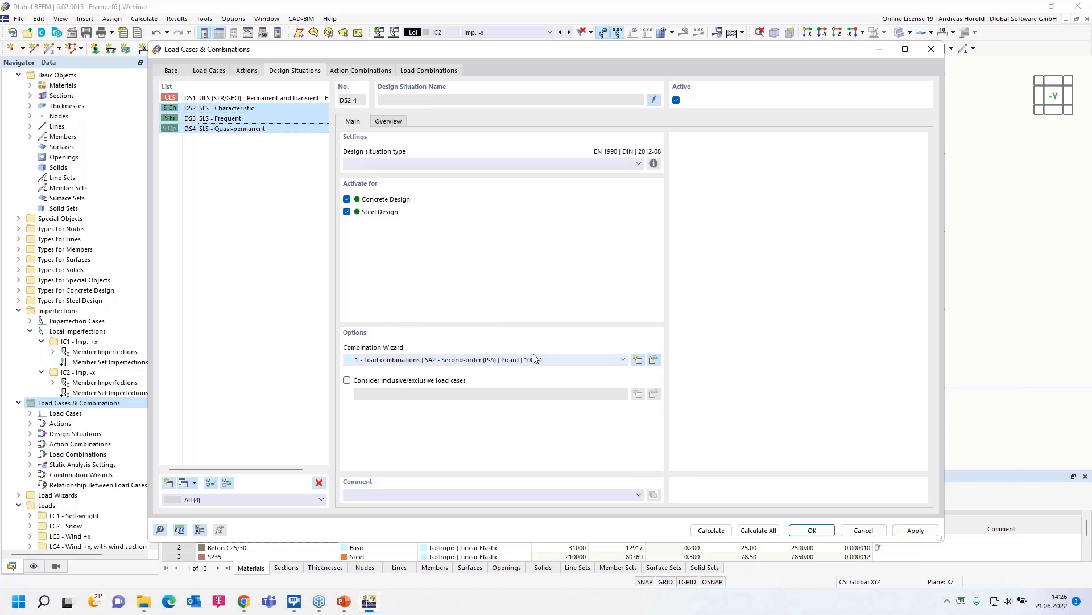
{"action": "left_click", "coordinate": [585, 360]}
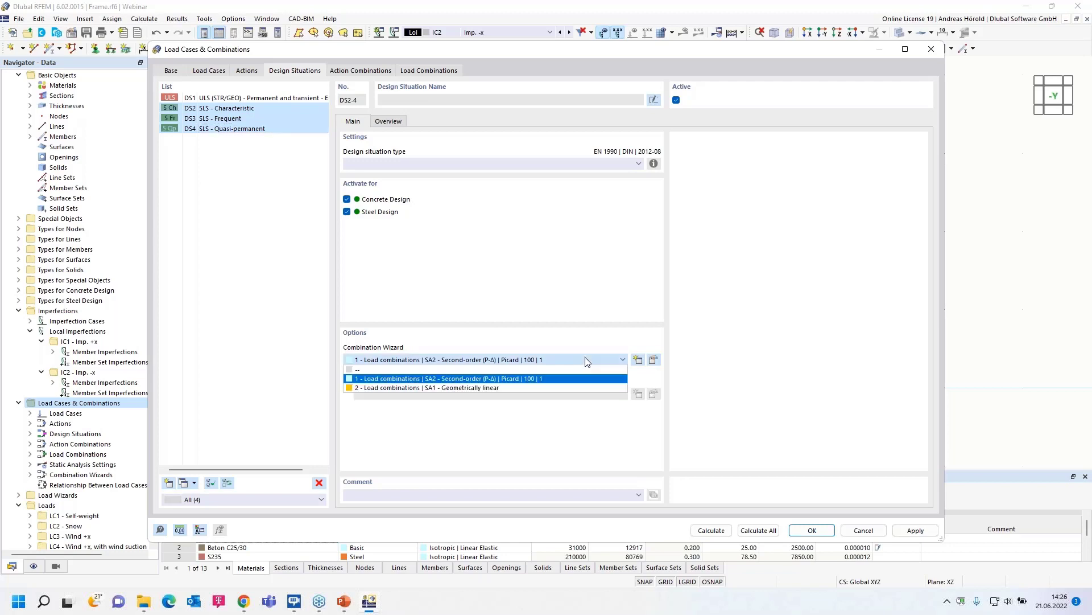
{"action": "left_click", "coordinate": [508, 387]}
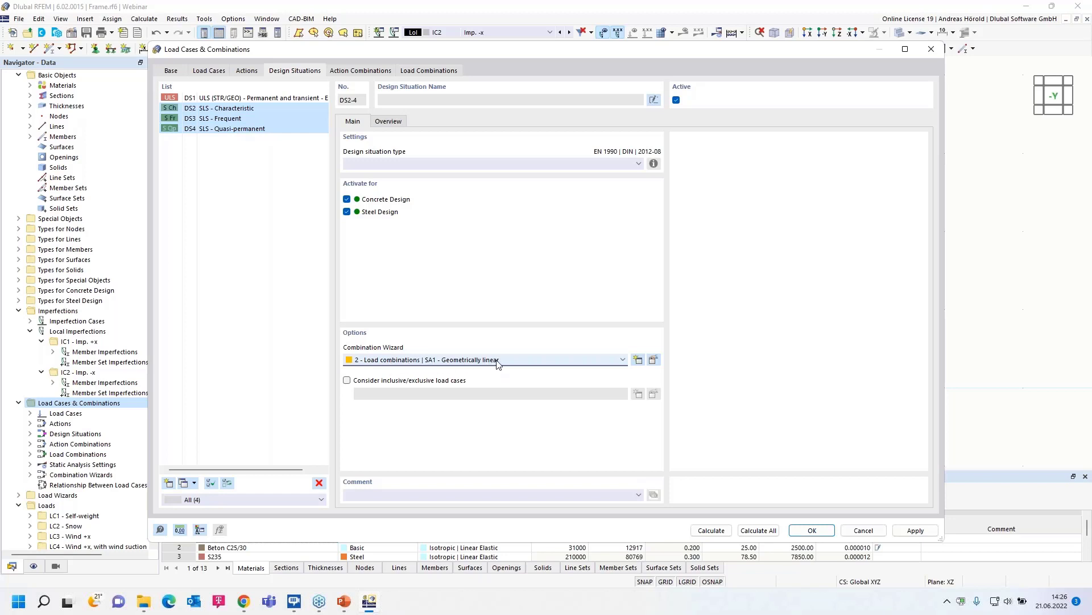
{"action": "left_click", "coordinate": [277, 164]}
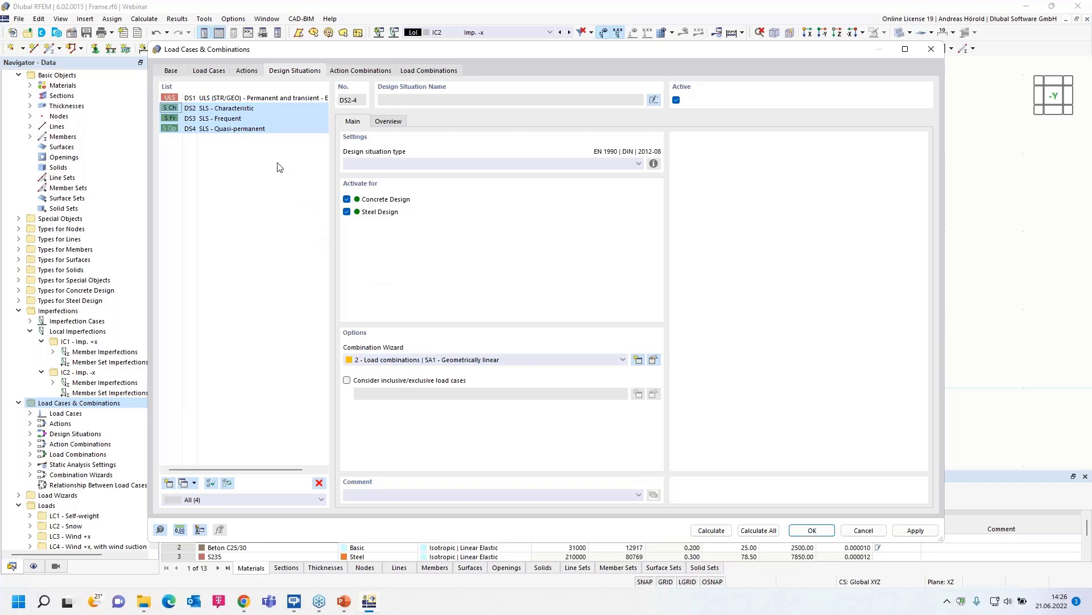
Check the design activation of DS1 and DS2, and deactivate Steel Design for DS3 SLS - Frequent and DS4 SLS - Quasi-permanent.
{"action": "left_click", "coordinate": [240, 99]}
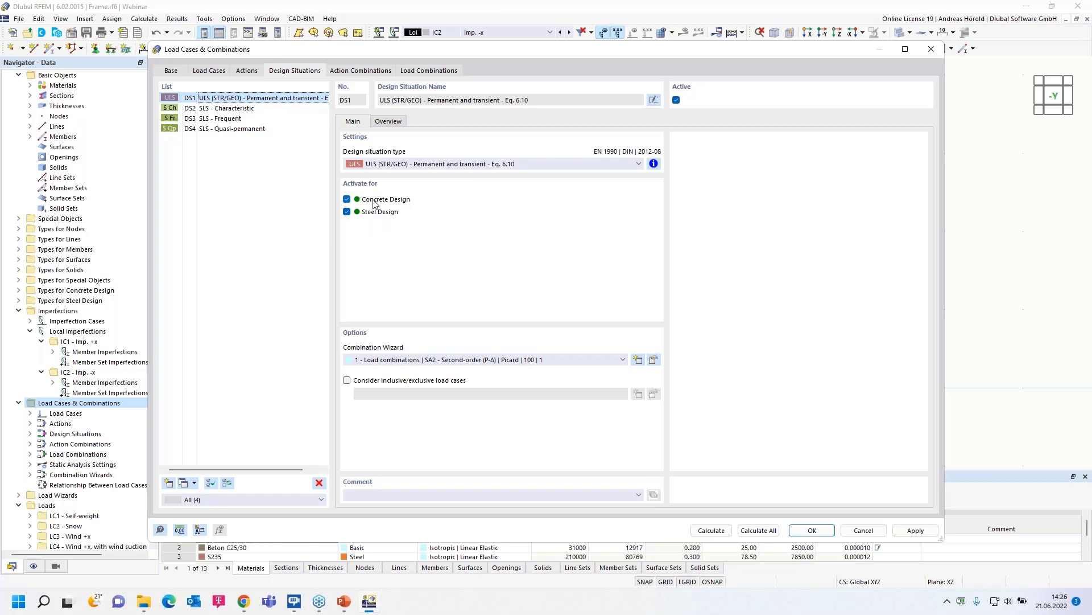
{"action": "left_click", "coordinate": [233, 109]}
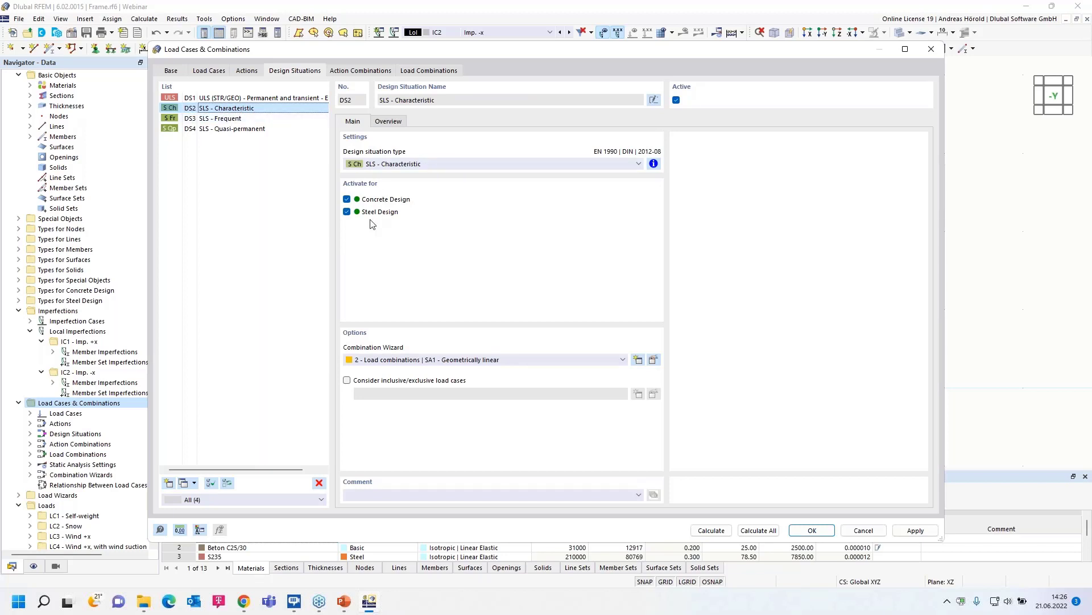
{"action": "left_click", "coordinate": [225, 120]}
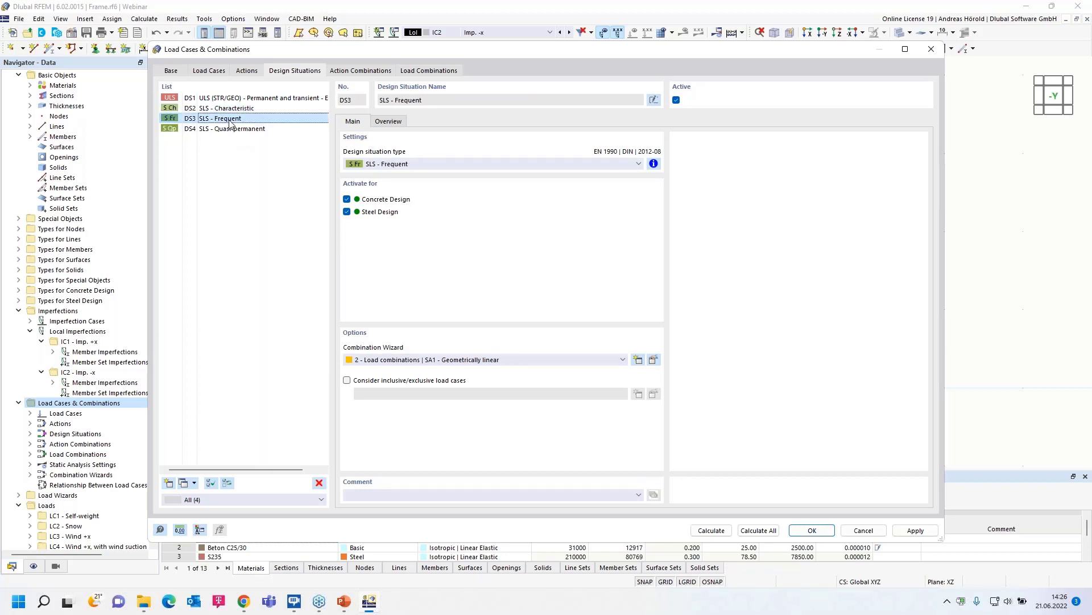
{"action": "left_click", "coordinate": [347, 211]}
{"action": "left_click", "coordinate": [222, 129]}
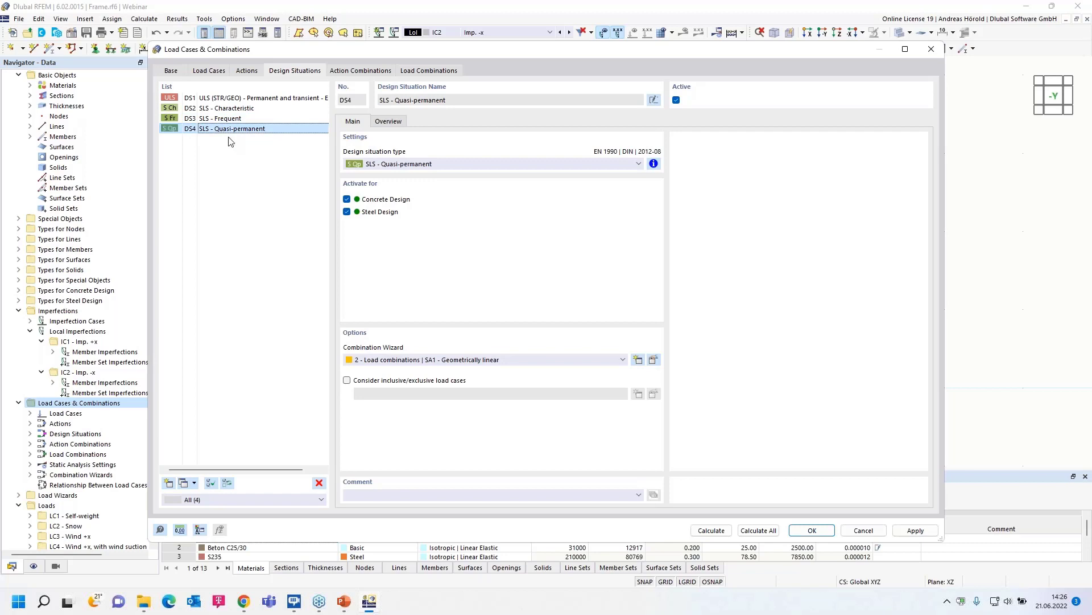
{"action": "left_click", "coordinate": [347, 211]}
Review the inclusive and exclusive load case relationship options for DS4 SLS - Quasi-permanent, leaving them unused.
{"action": "left_click", "coordinate": [347, 381]}
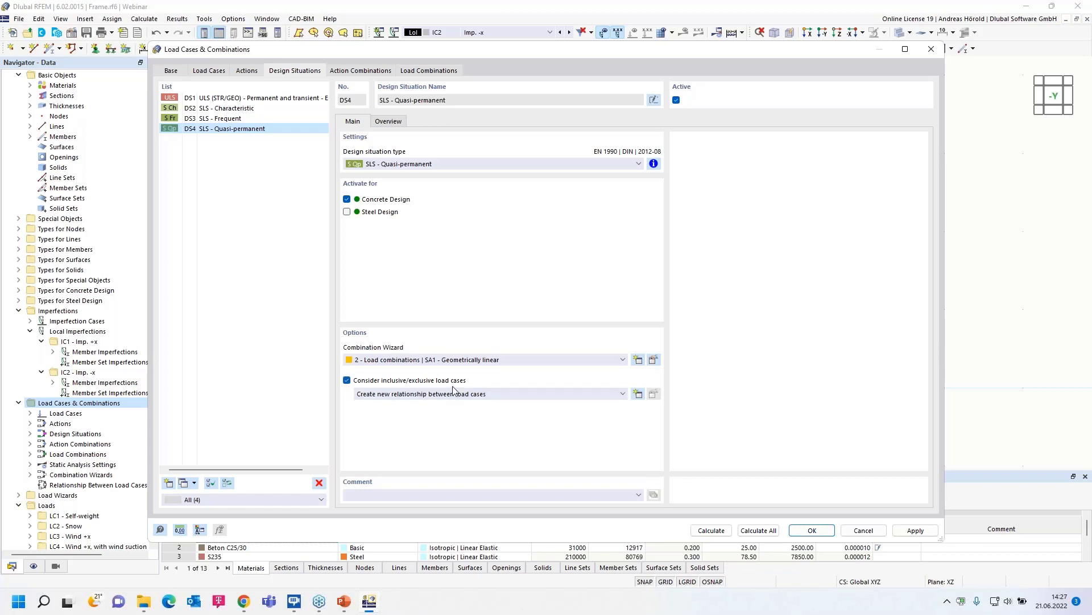
{"action": "left_click", "coordinate": [638, 394]}
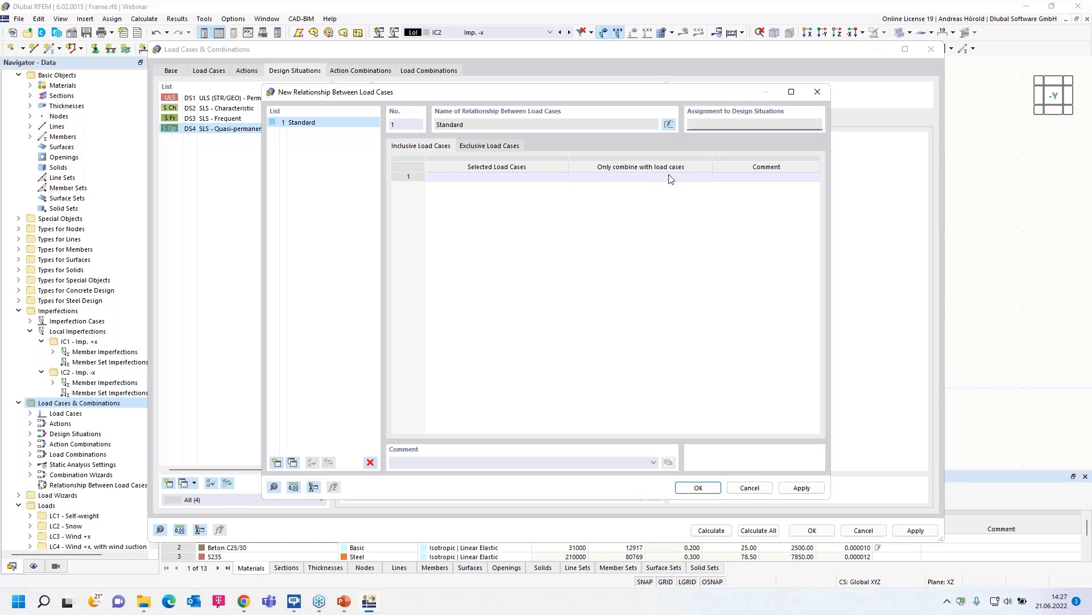
{"action": "left_click", "coordinate": [488, 147]}
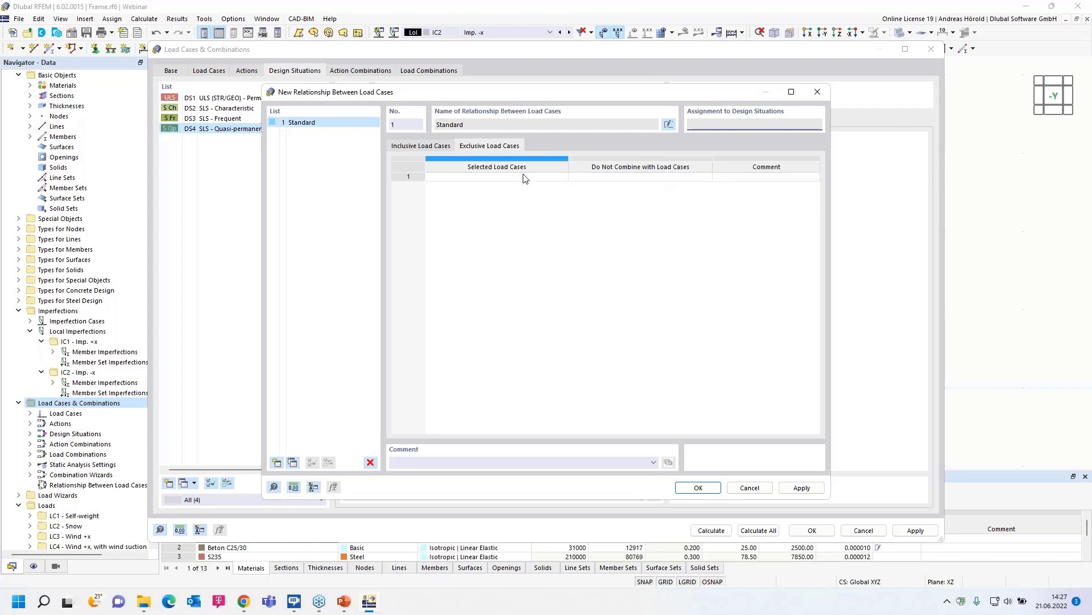
{"action": "left_click", "coordinate": [746, 487]}
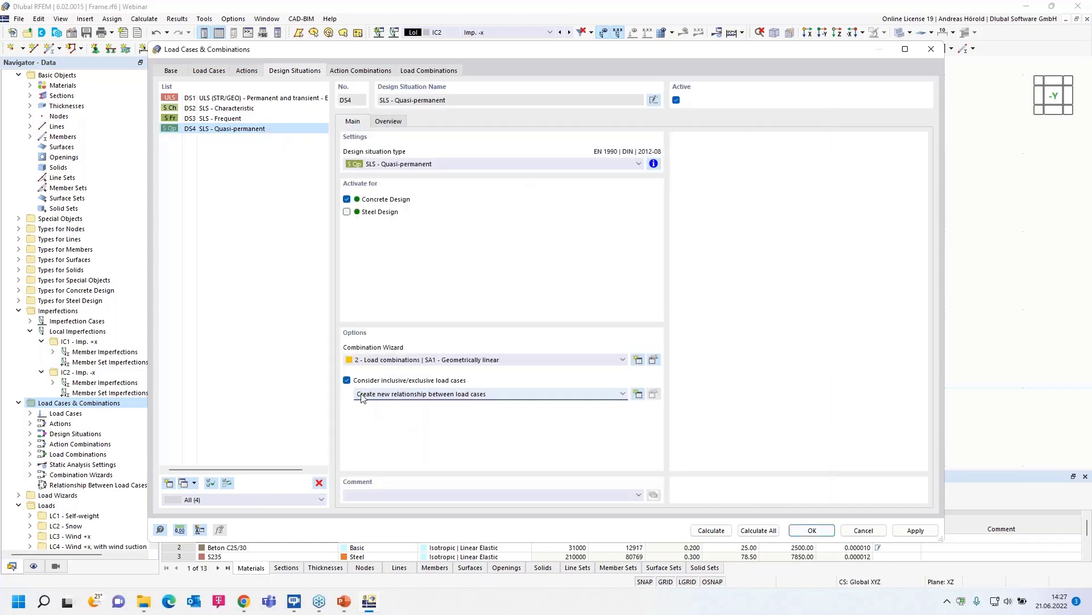
{"action": "left_click", "coordinate": [347, 380]}
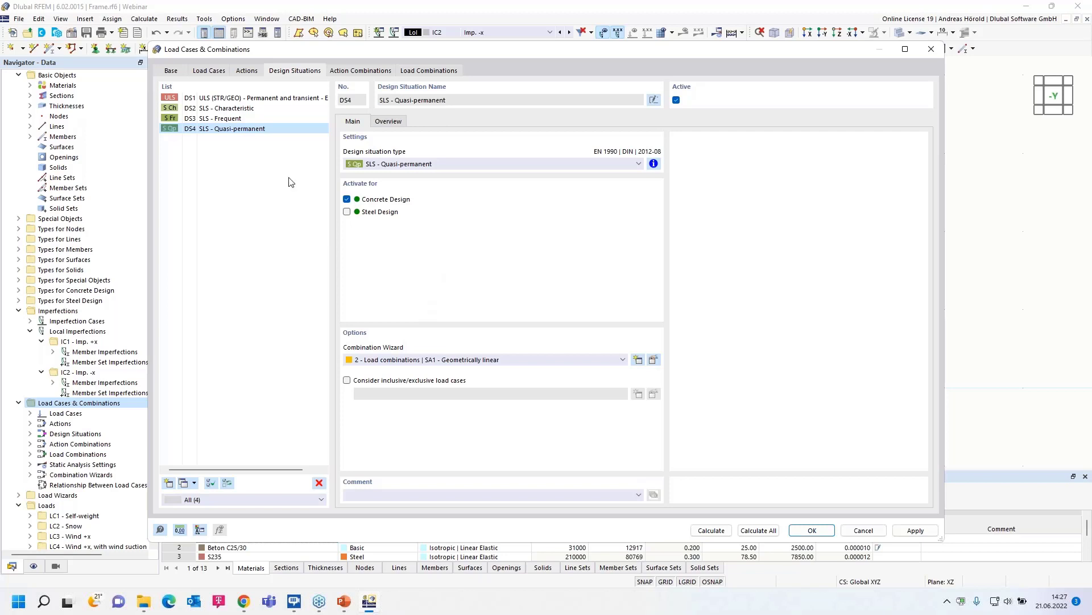
Examine the generated action combinations, checking AC3, AC13, AC15, AC18 and AC19.
{"action": "left_click", "coordinate": [347, 73]}
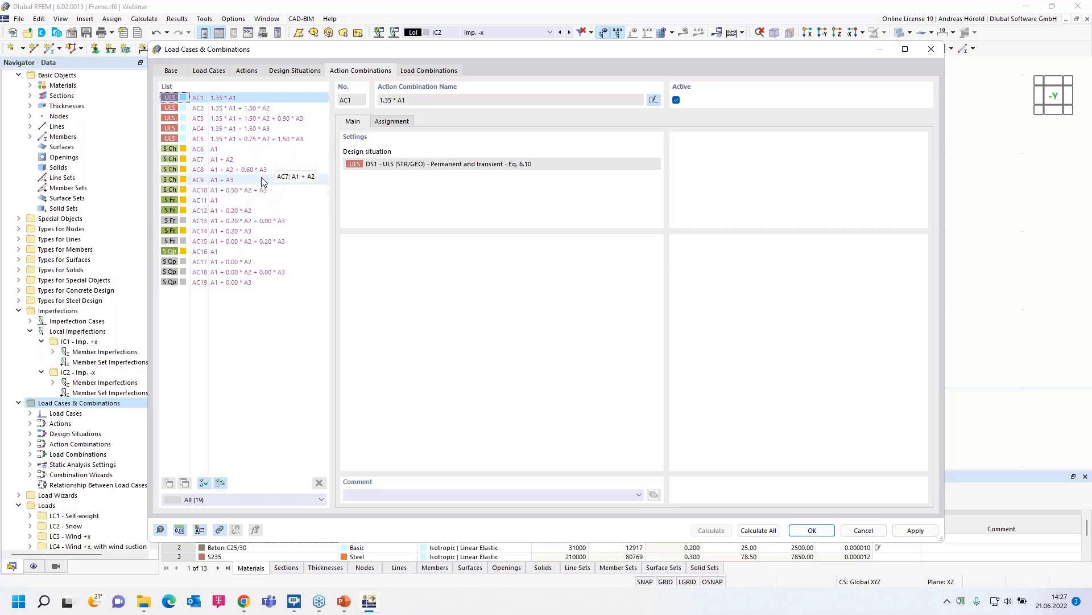
{"action": "left_click", "coordinate": [216, 120]}
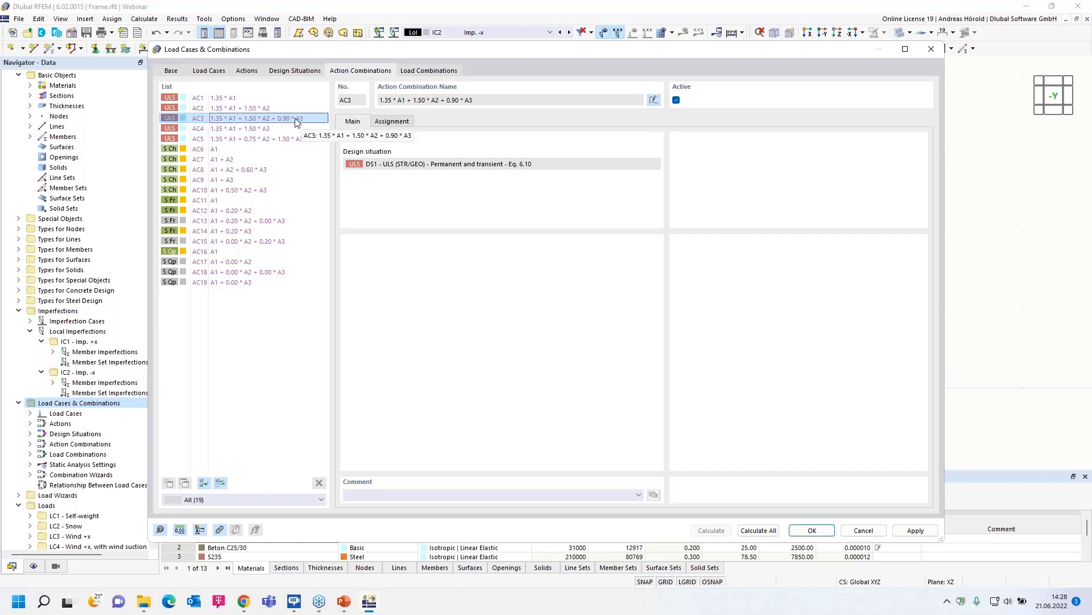
{"action": "left_click", "coordinate": [238, 221]}
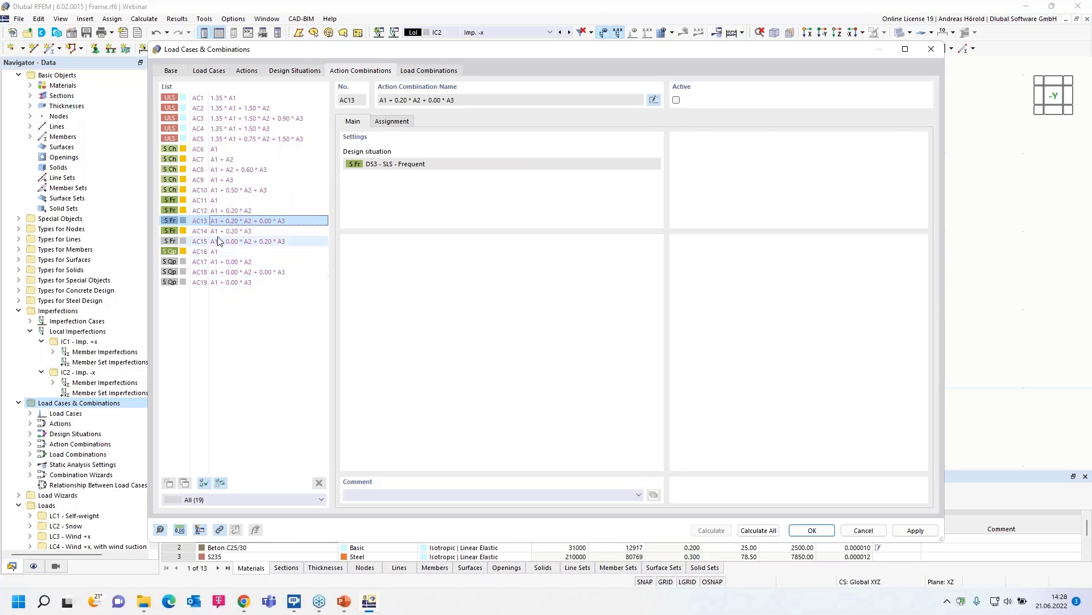
{"action": "left_click", "coordinate": [231, 242]}
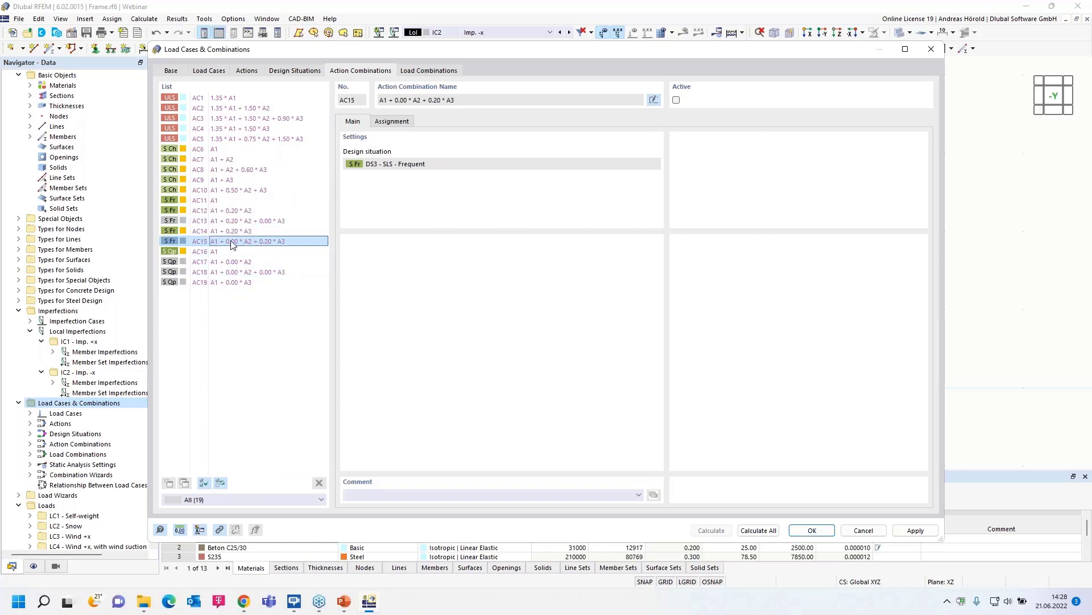
{"action": "left_click", "coordinate": [240, 273]}
{"action": "left_click", "coordinate": [237, 282]}
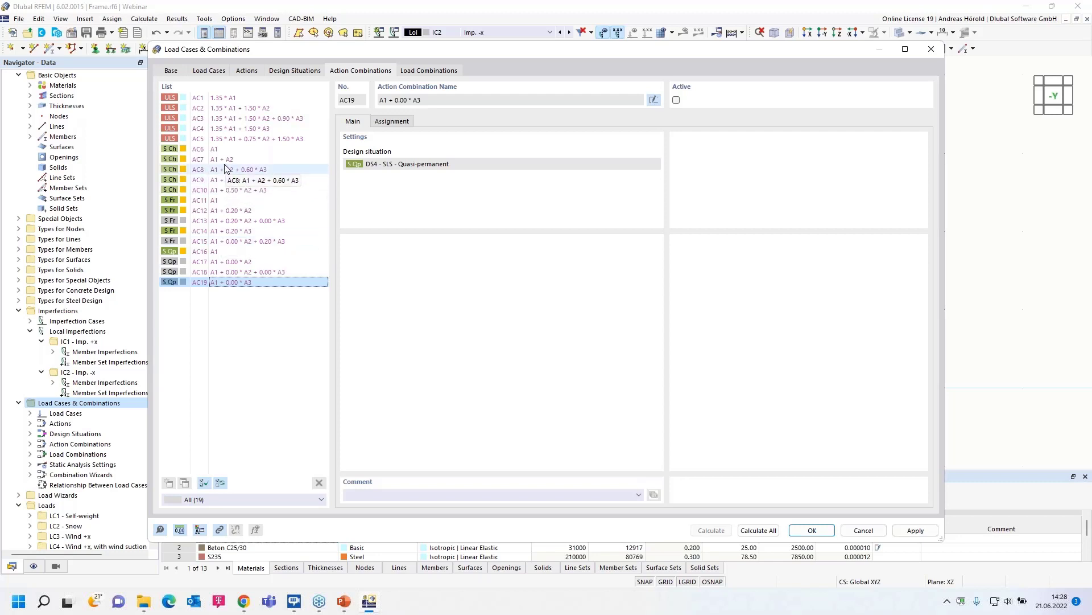
Examine load combination CO16 and the overview of load combinations assigned to each design situation DS1 to DS4.
{"action": "left_click", "coordinate": [417, 71]}
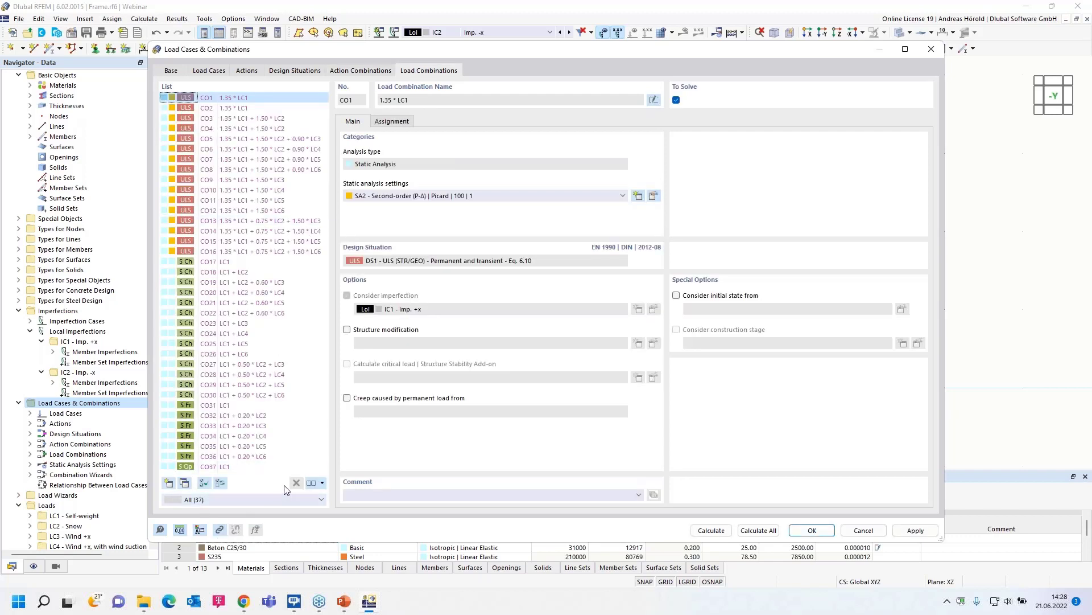
{"action": "left_click", "coordinate": [226, 252]}
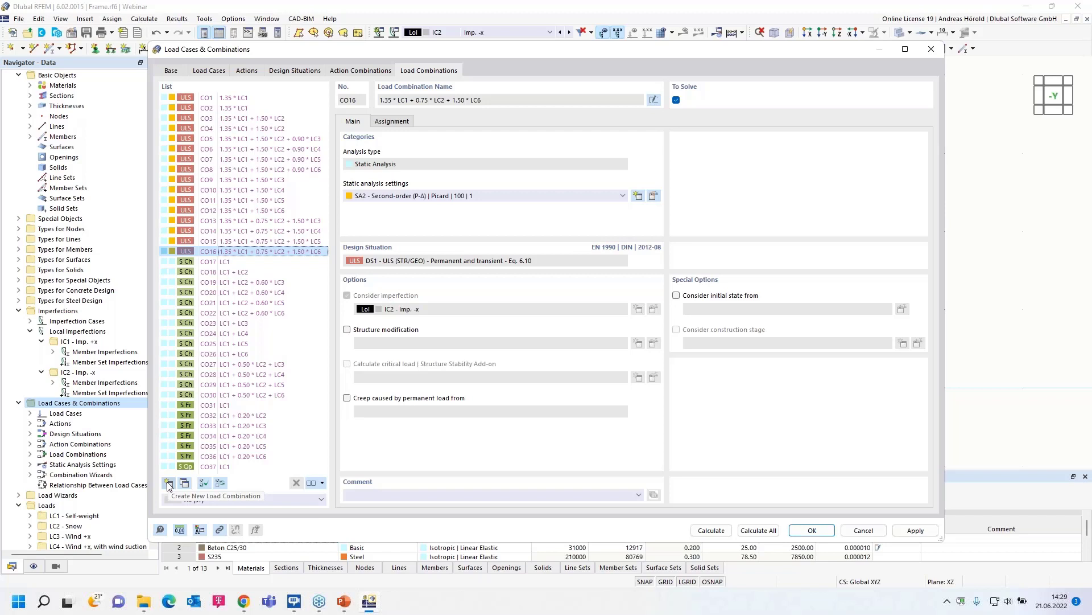
{"action": "left_click", "coordinate": [293, 72]}
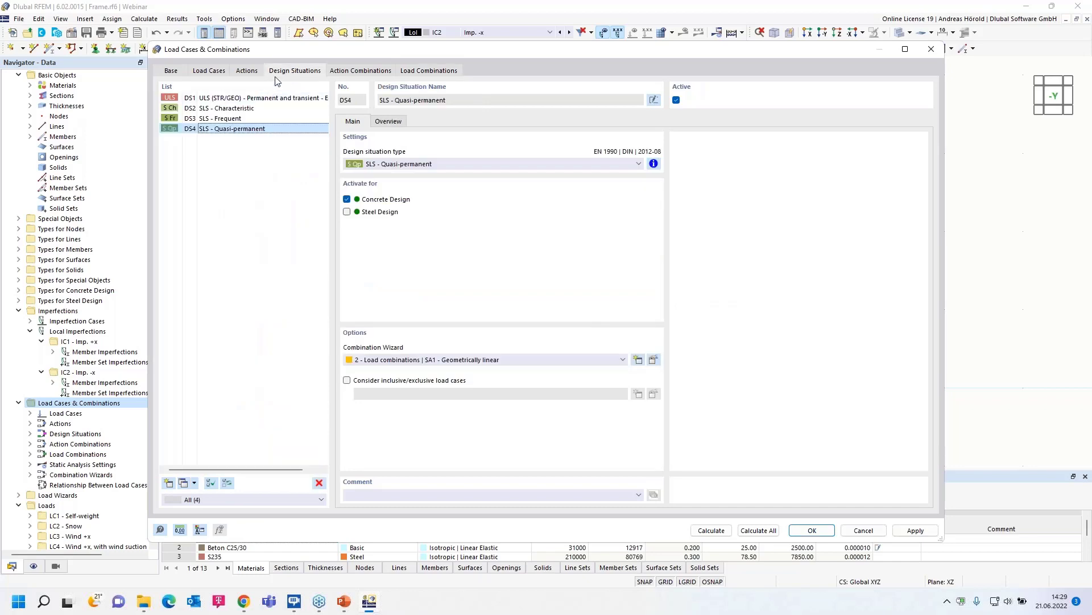
{"action": "left_click", "coordinate": [249, 98]}
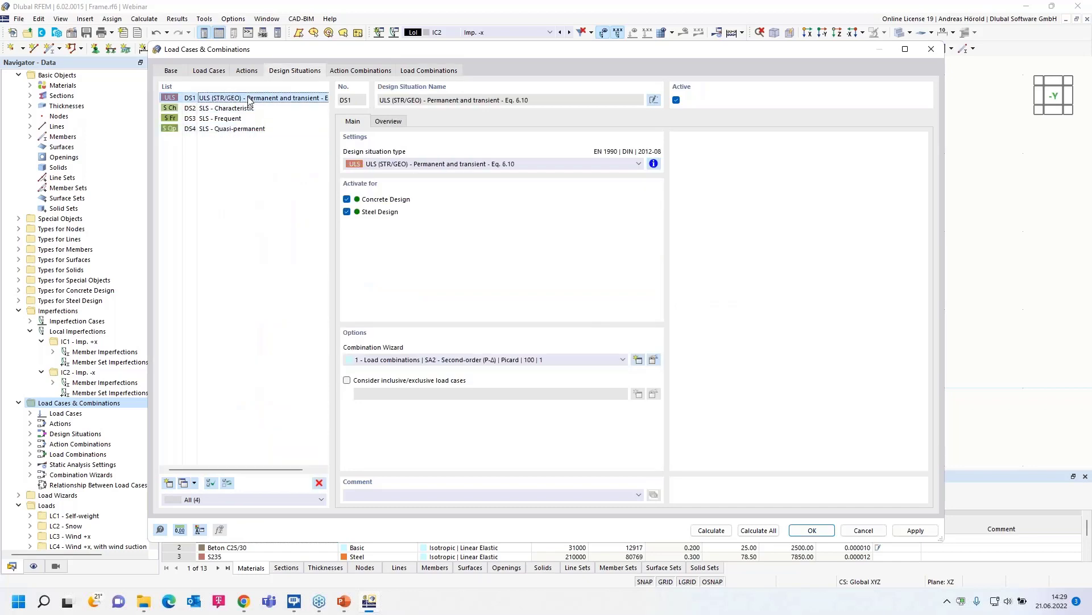
{"action": "left_click", "coordinate": [376, 123]}
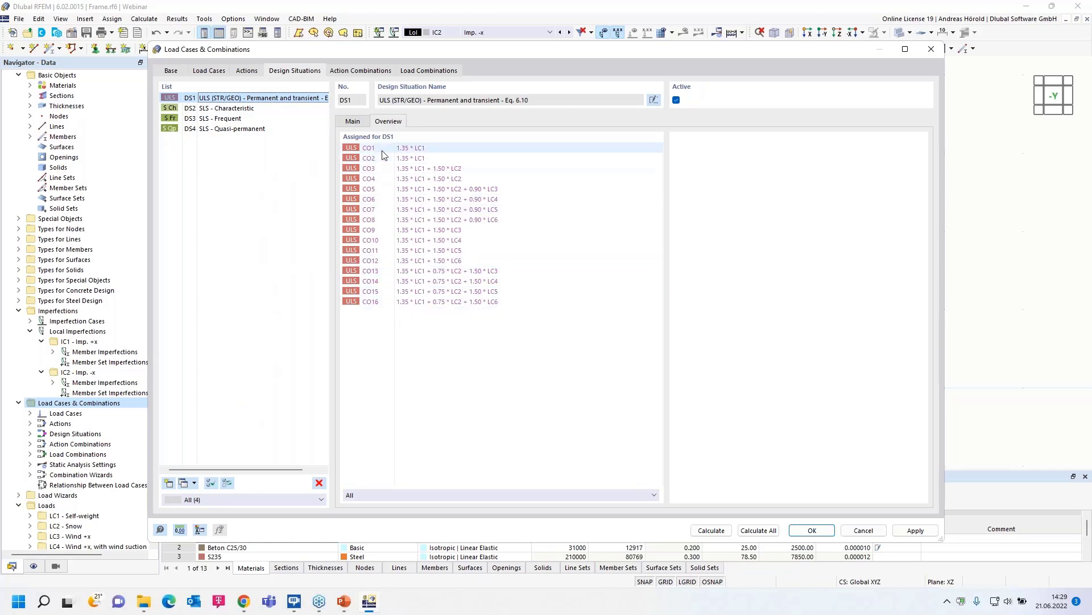
{"action": "left_click", "coordinate": [243, 111]}
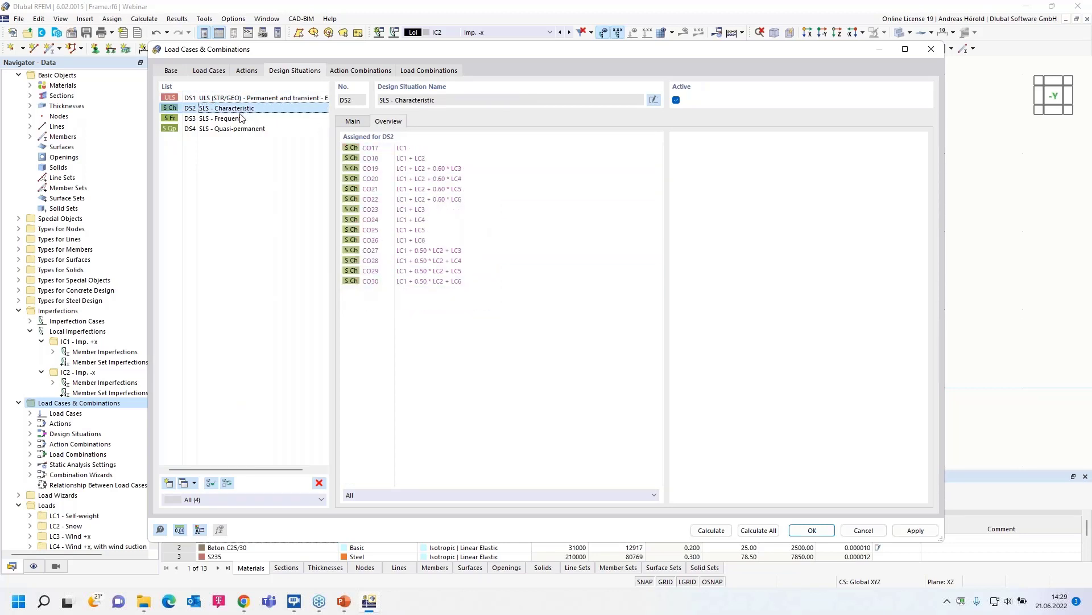
{"action": "left_click", "coordinate": [239, 120]}
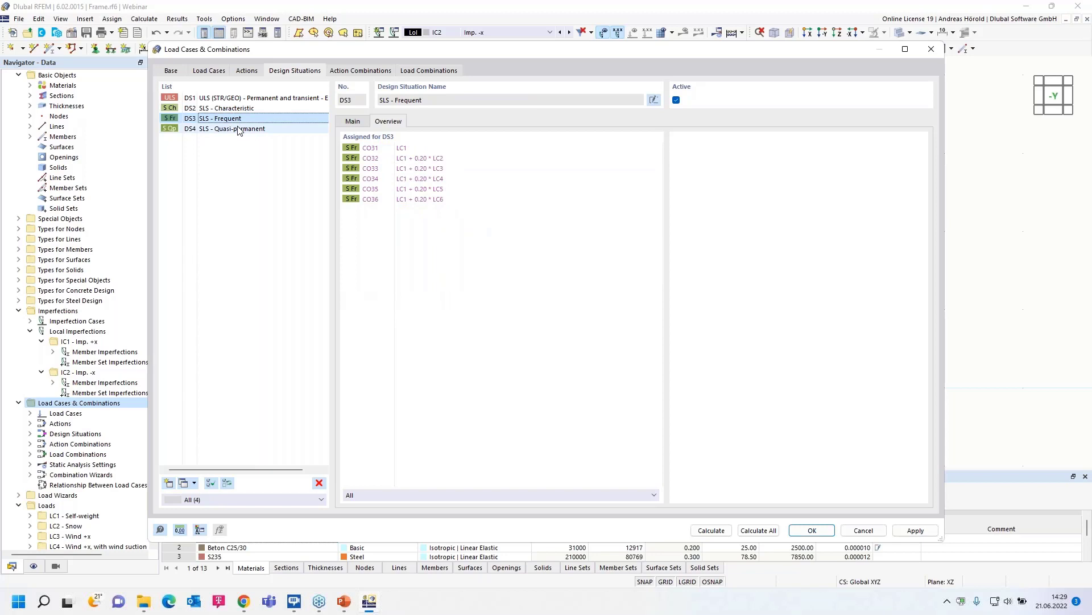
{"action": "left_click", "coordinate": [238, 128]}
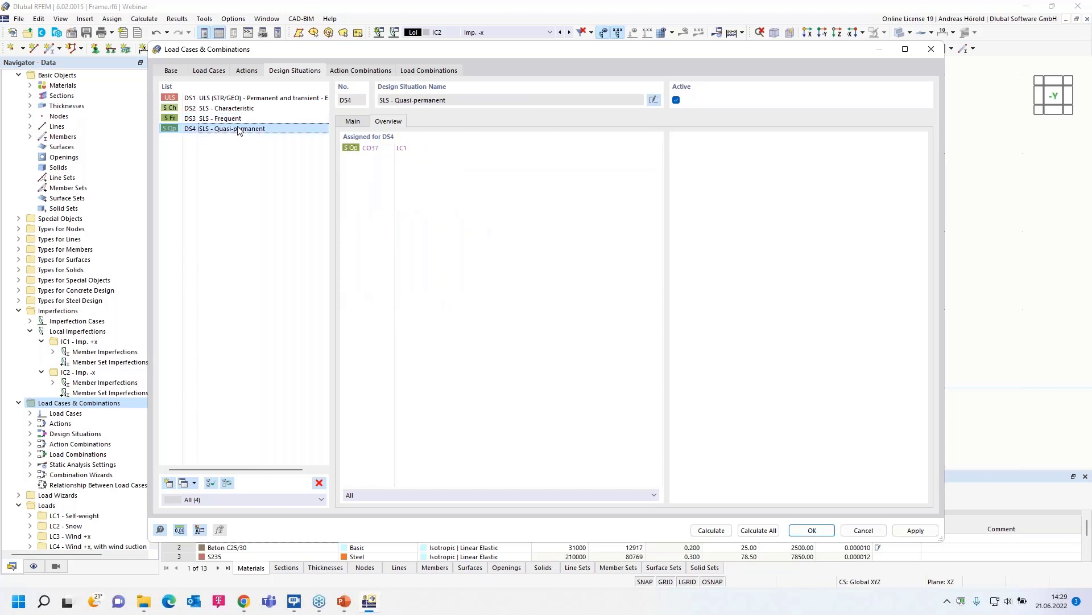
Activate the reduced number of generated combinations in DS1's combination wizard 1 and regenerate the load combinations.
{"action": "left_click", "coordinate": [251, 99]}
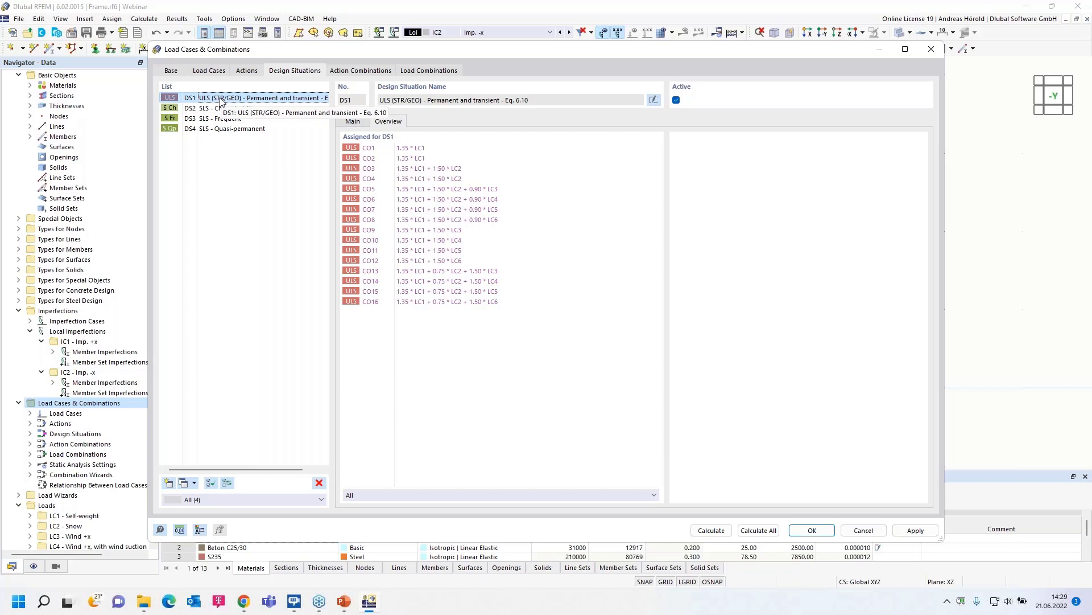
{"action": "left_click", "coordinate": [353, 123]}
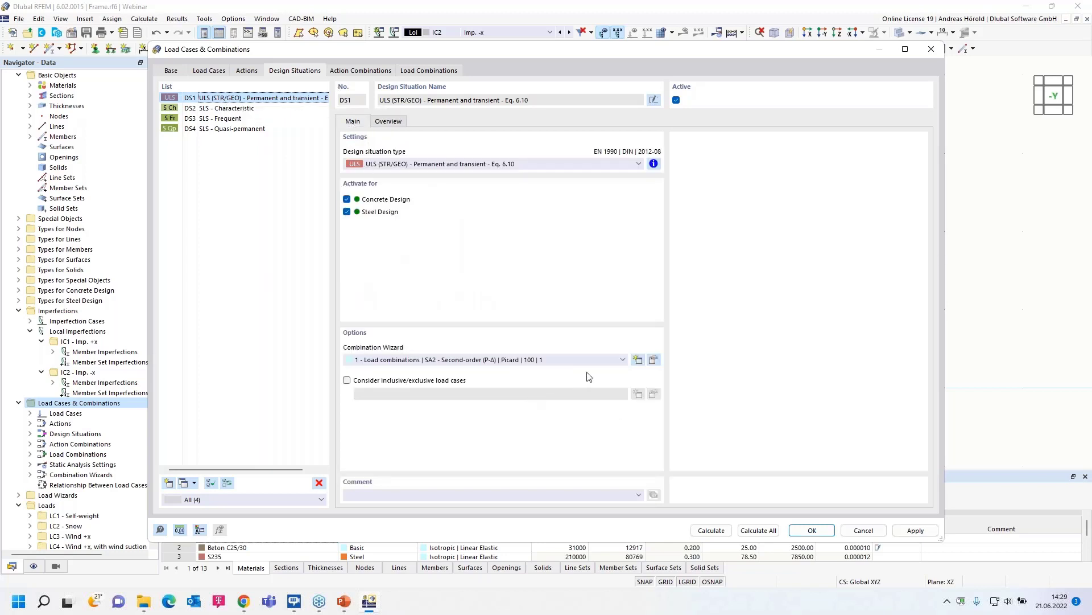
{"action": "left_click", "coordinate": [653, 360]}
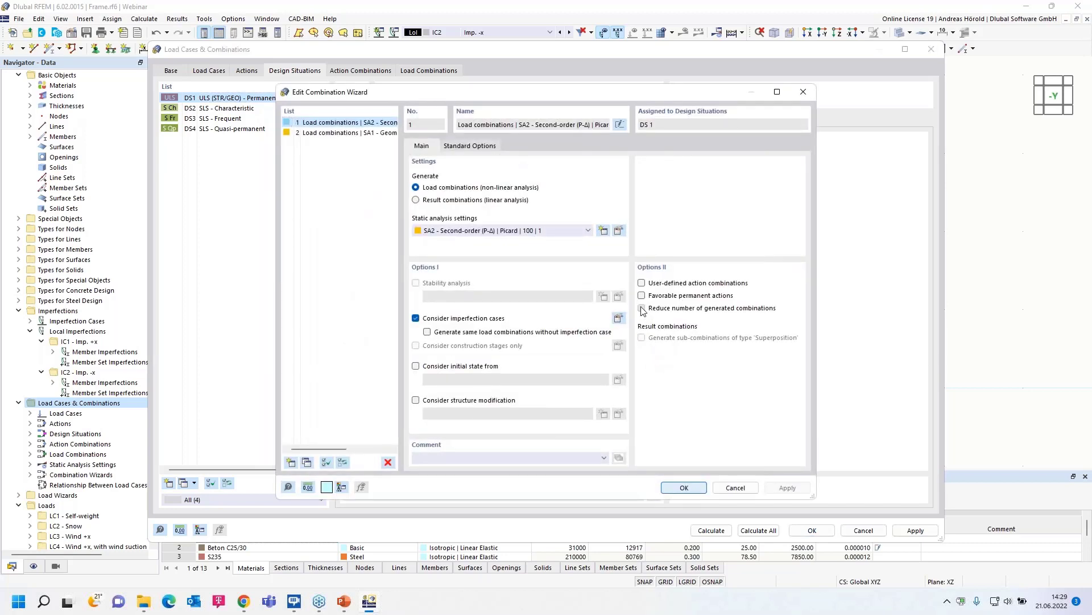
{"action": "left_click", "coordinate": [641, 307]}
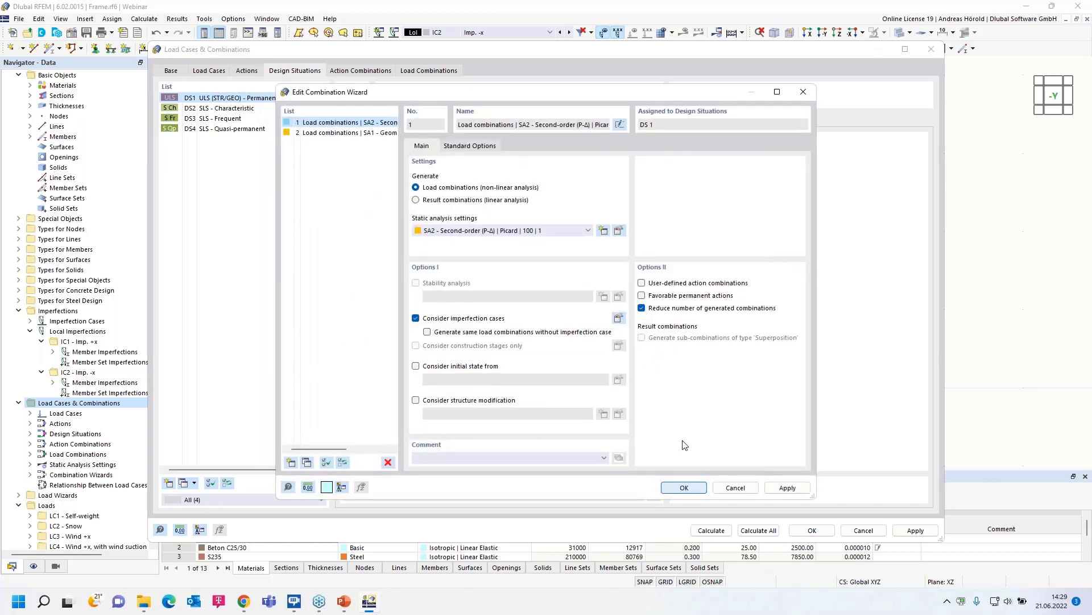
{"action": "left_click", "coordinate": [683, 487]}
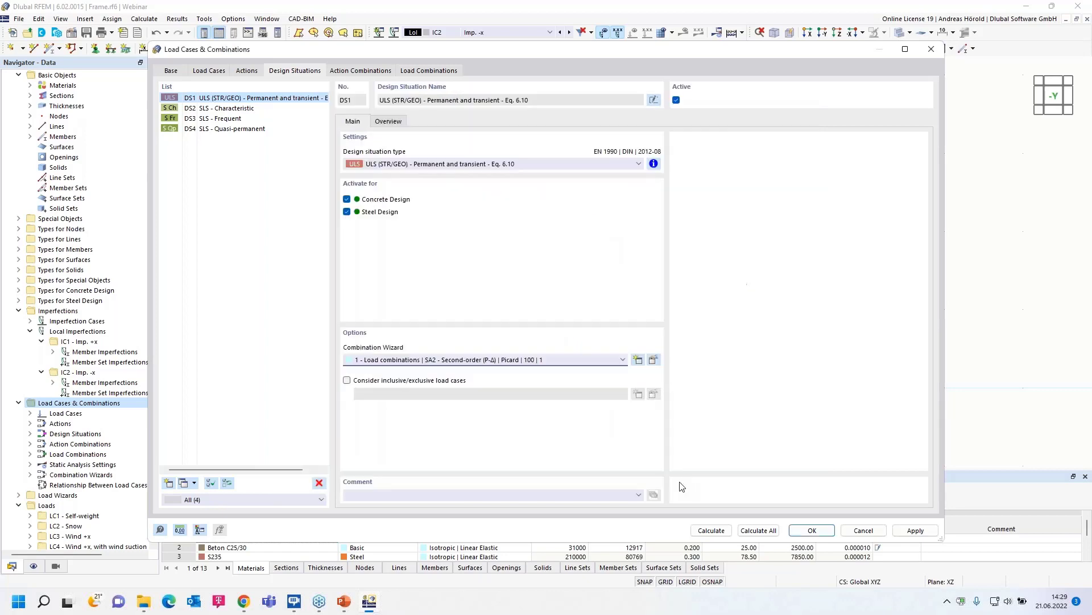
{"action": "left_click", "coordinate": [424, 71]}
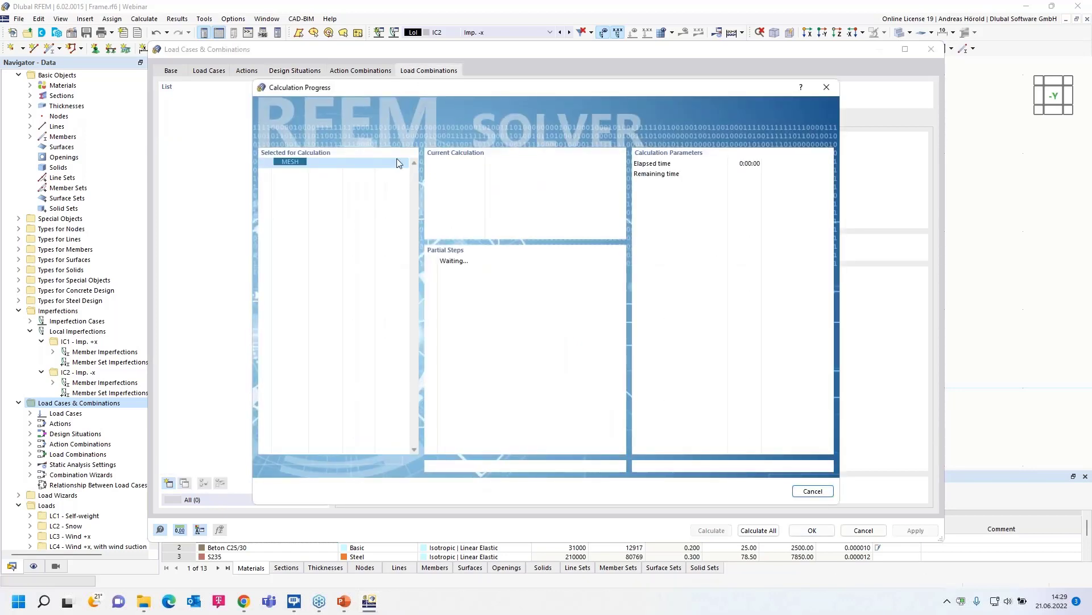
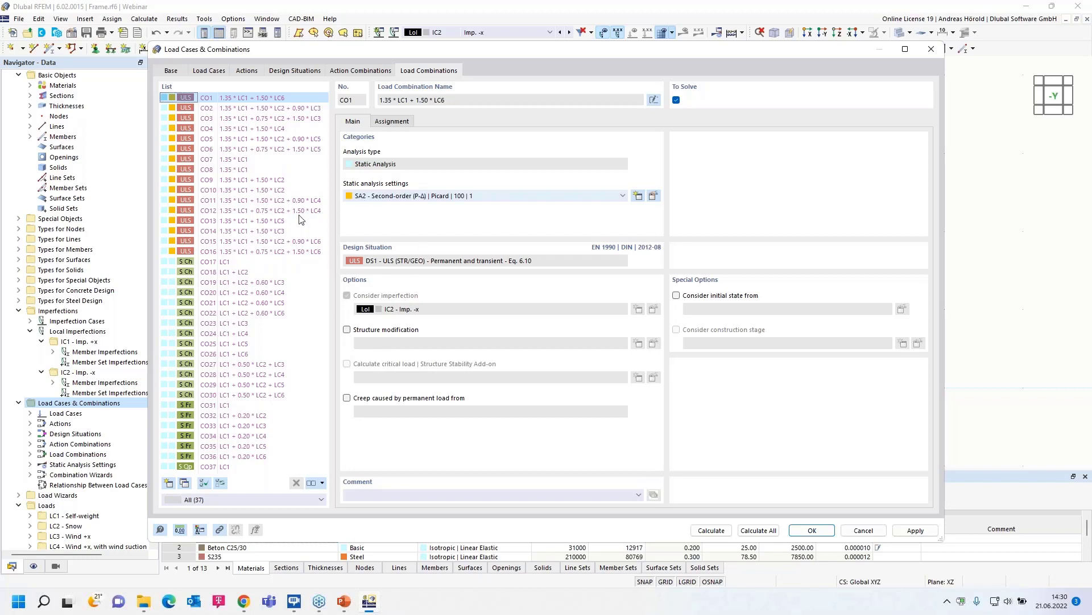
Calculate load combination CO9, 1.35 * LC1 + 1.50 * LC2, and view the frame's global deformations.
{"action": "left_click", "coordinate": [226, 181]}
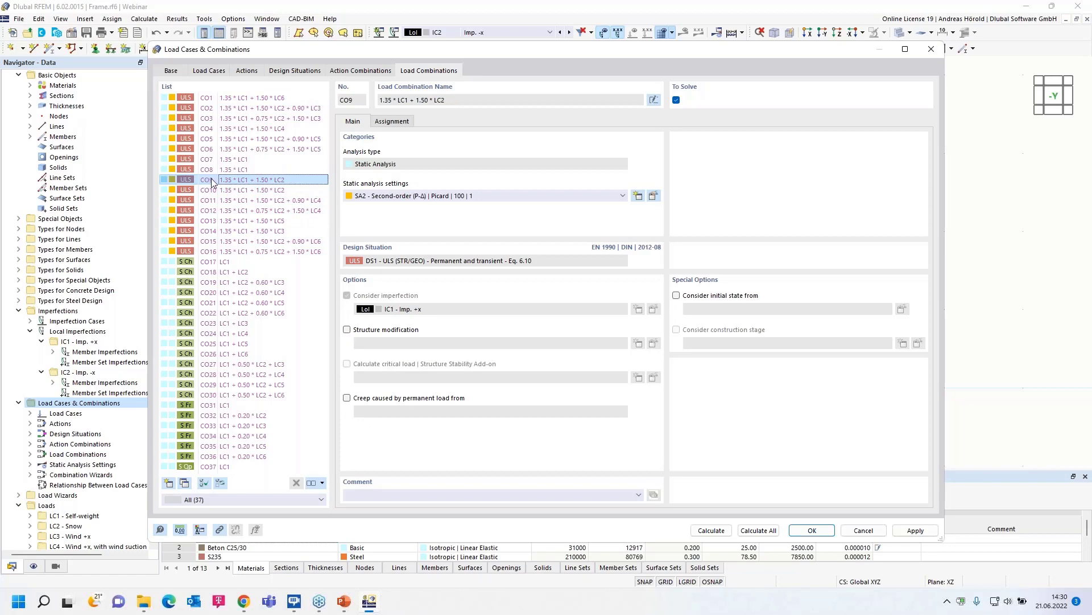
{"action": "left_click", "coordinate": [707, 530]}
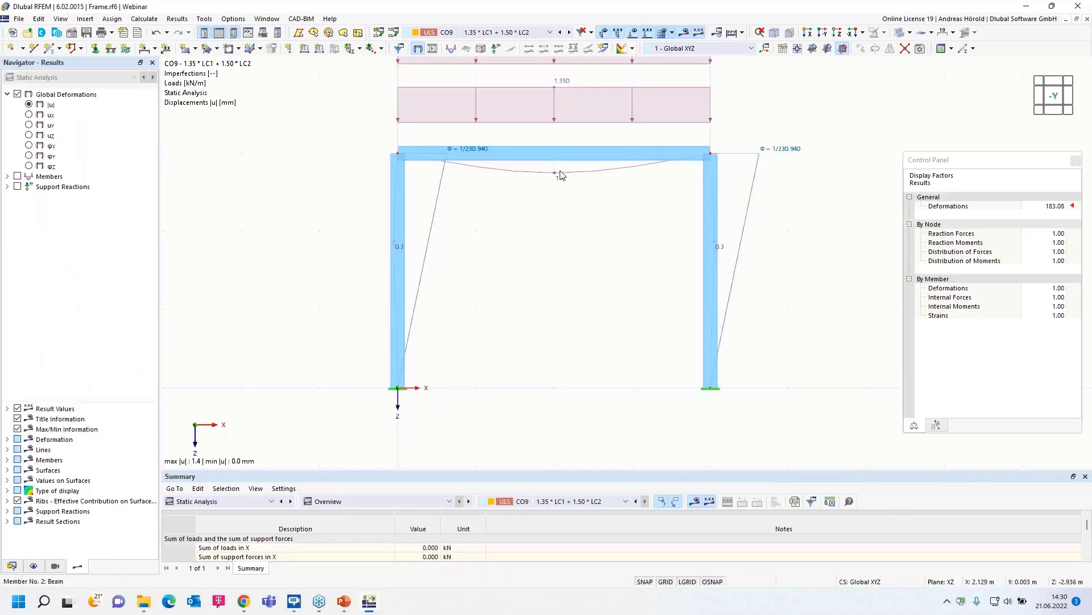
{"action": "middle_click_drag", "start_coordinate": [548, 232], "coordinate": [511, 318]}
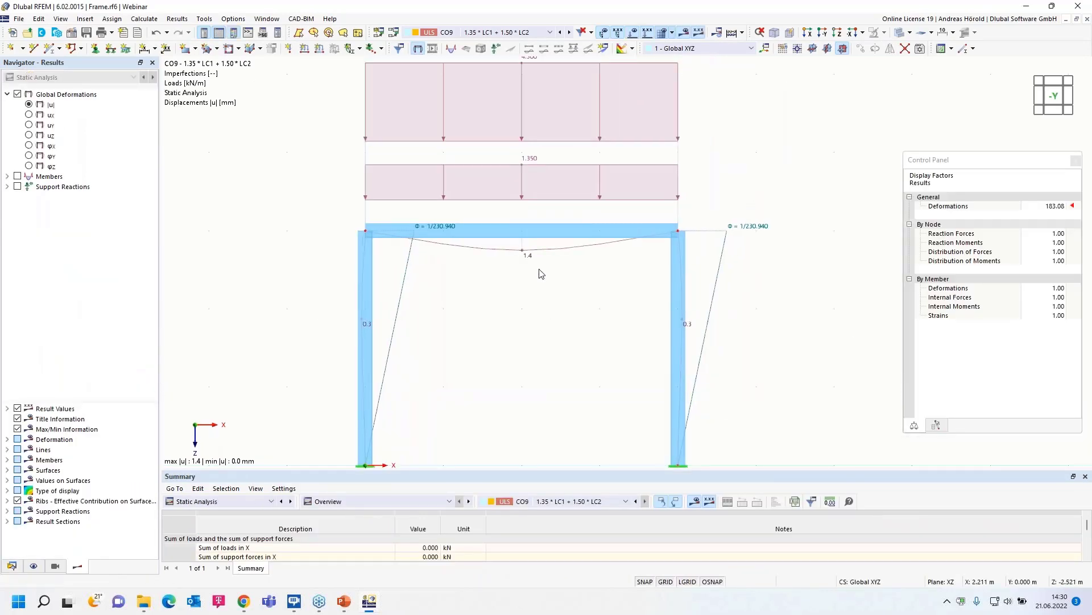
{"action": "scroll", "coordinate": [540, 271], "scroll_direction": "down", "scroll_amount": 1}
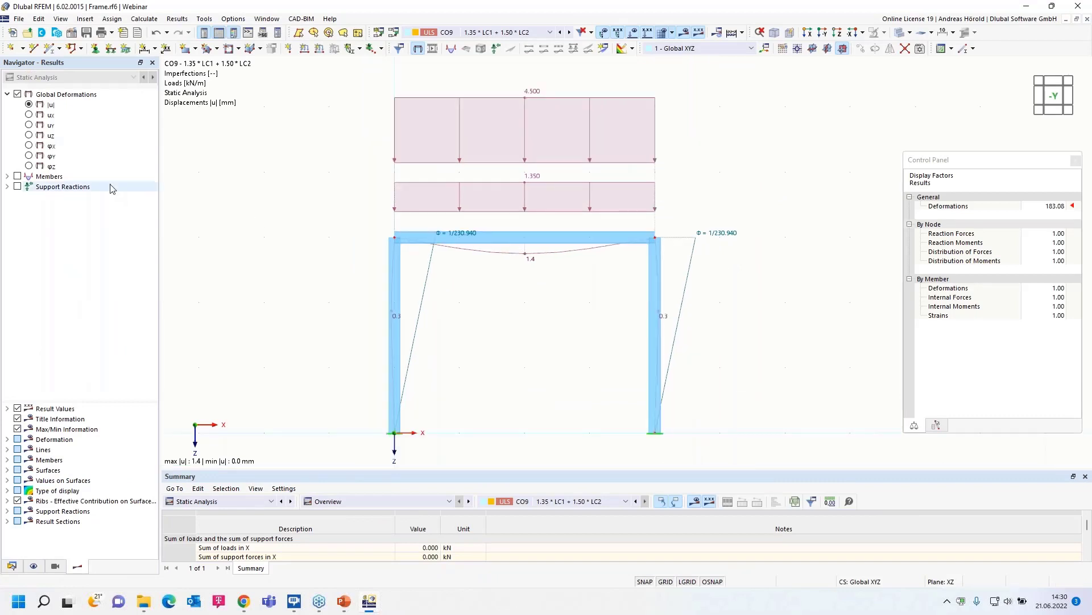
Display the member bending moments My for CO9 with the imperfections and loads hidden.
{"action": "left_click", "coordinate": [7, 177]}
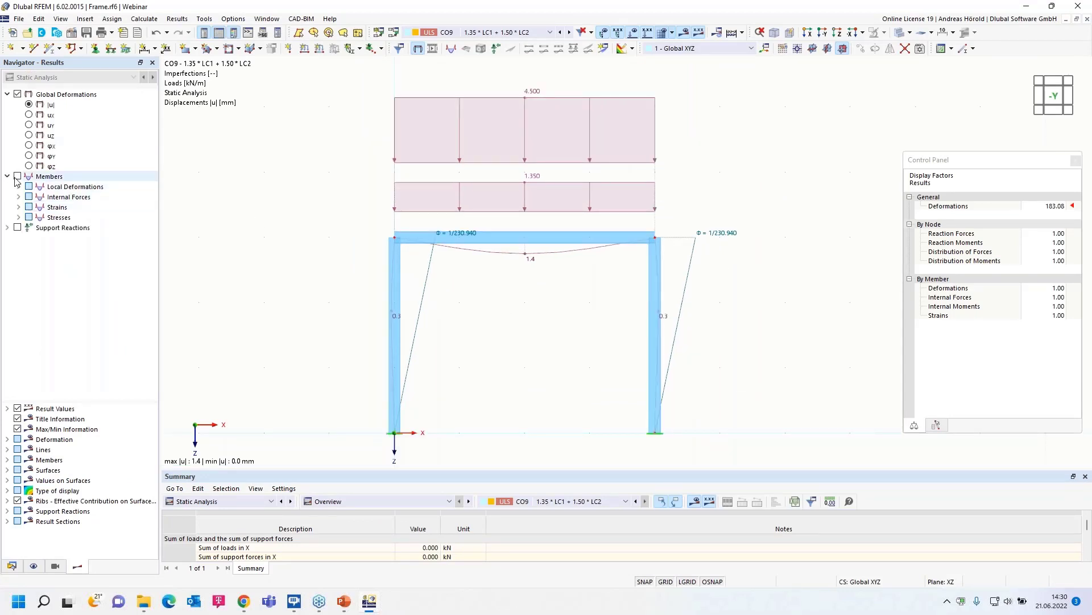
{"action": "left_click", "coordinate": [18, 197]}
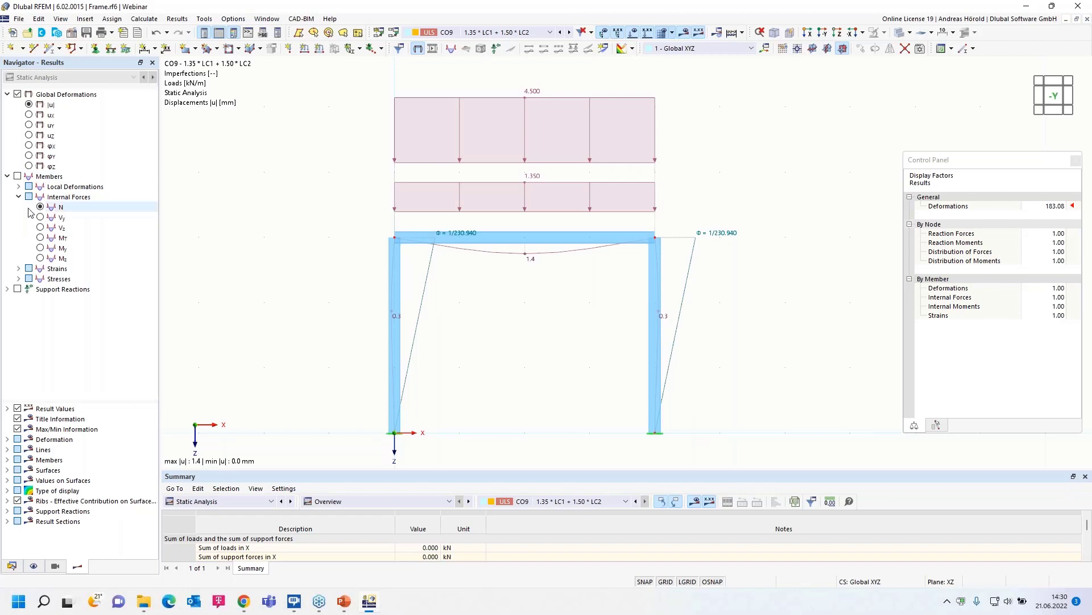
{"action": "left_click", "coordinate": [40, 248]}
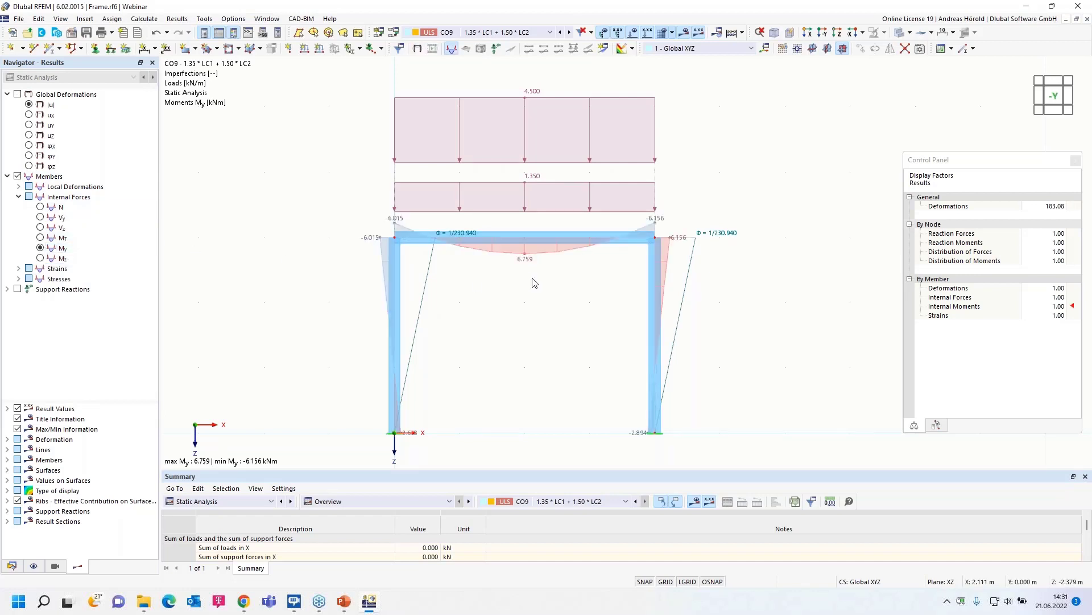
{"action": "left_click", "coordinate": [604, 32]}
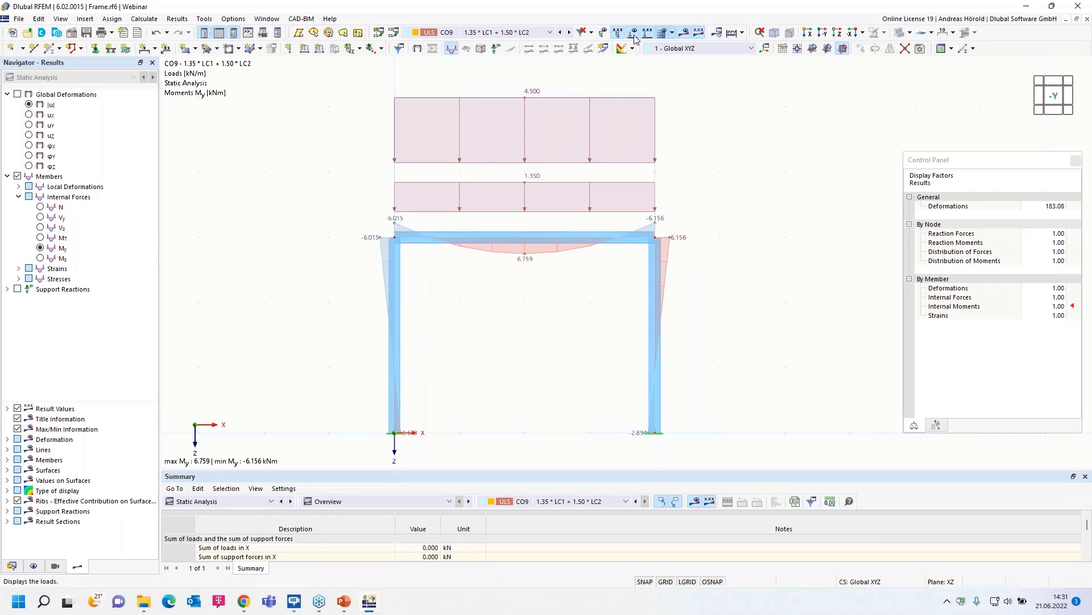
{"action": "left_click", "coordinate": [633, 32]}
{"action": "scroll", "coordinate": [517, 298], "scroll_direction": "up", "scroll_amount": 2}
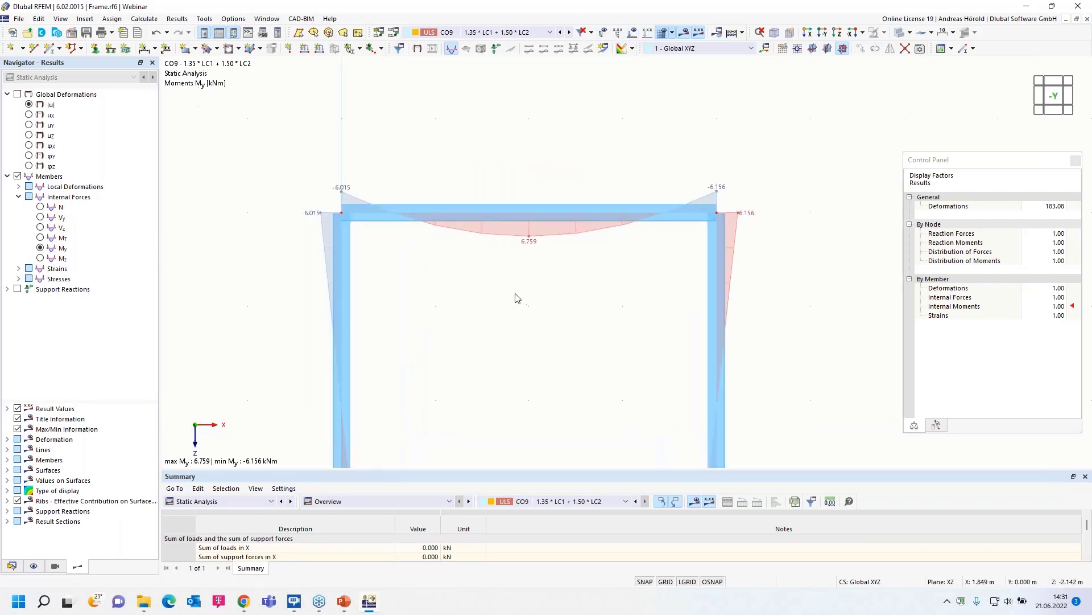
{"action": "middle_click_drag", "start_coordinate": [517, 298], "coordinate": [532, 252]}
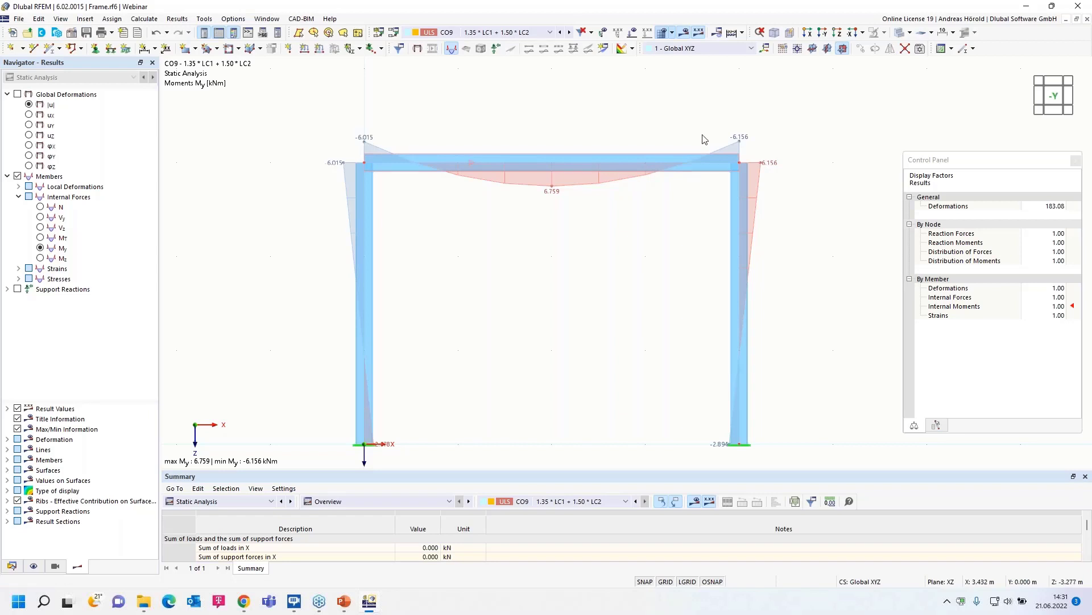
Show the imperfections on the frame together with the CO9 moments, and hide them again.
{"action": "left_click", "coordinate": [602, 33]}
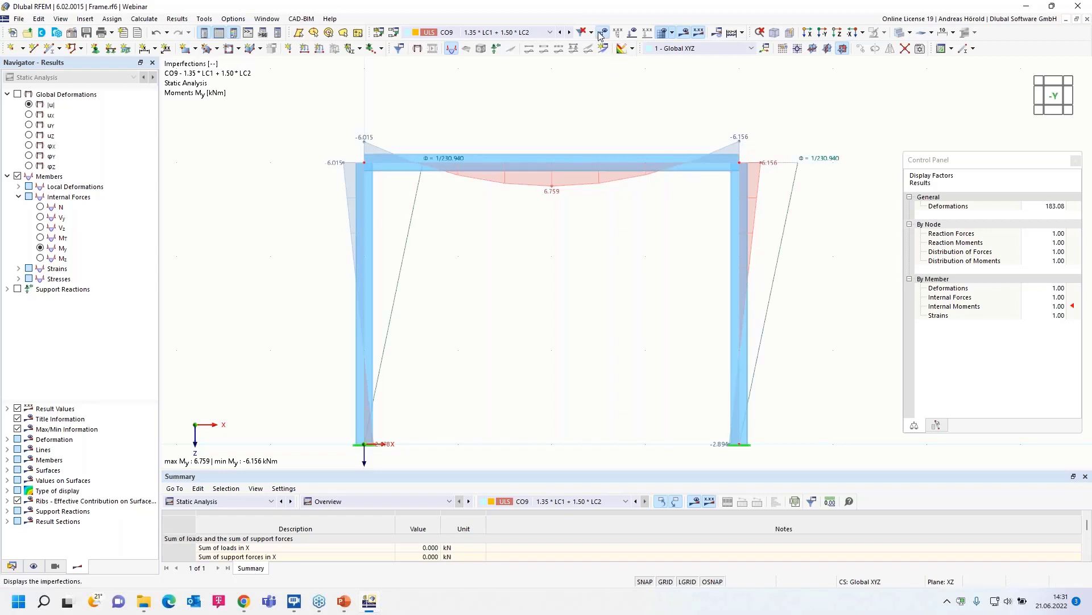
{"action": "left_click", "coordinate": [602, 33]}
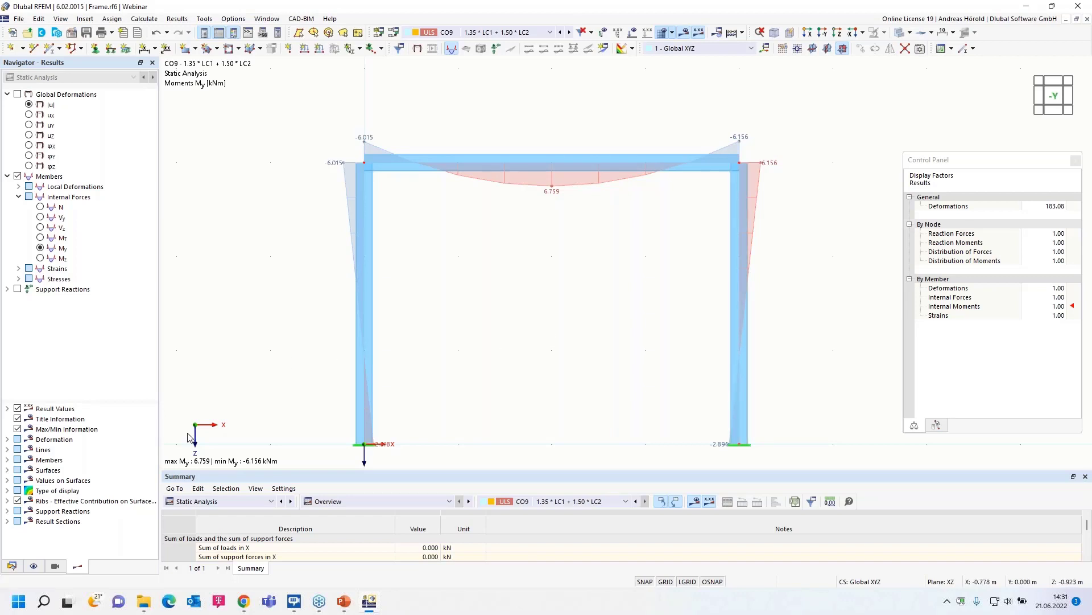
Activate the structure modification option for load combination CO9 and start creating a new structure modification.
{"action": "left_click", "coordinate": [11, 566]}
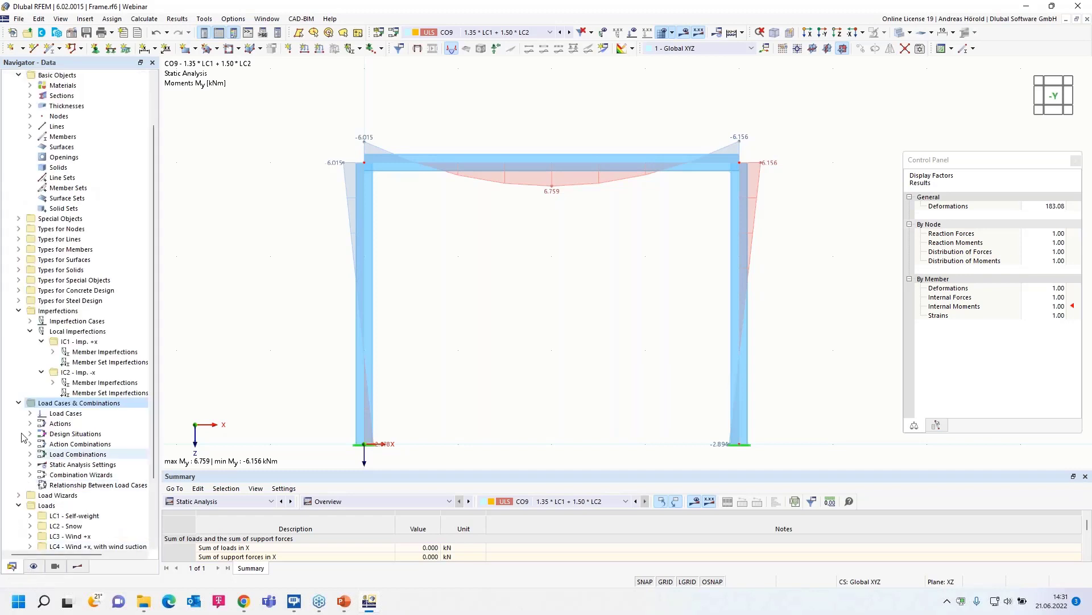
{"action": "right_click", "coordinate": [72, 406]}
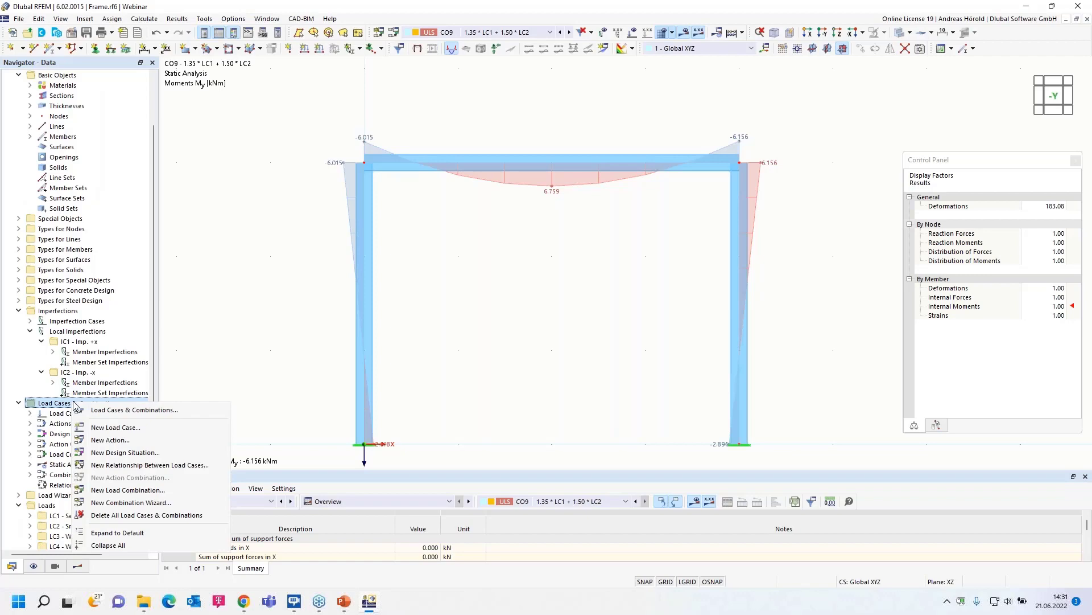
{"action": "left_click", "coordinate": [120, 414]}
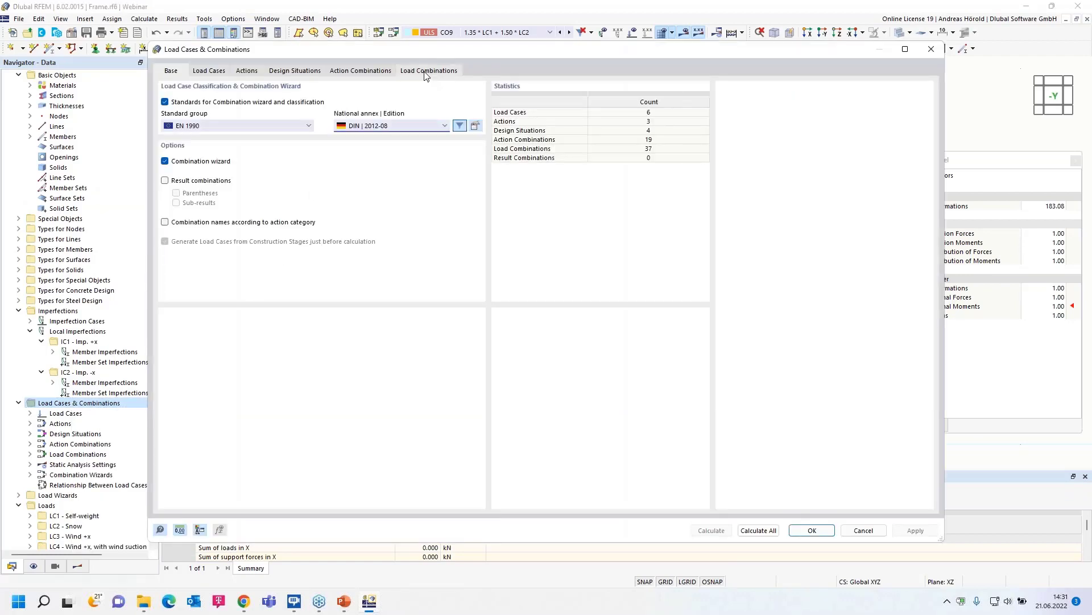
{"action": "left_click", "coordinate": [426, 71]}
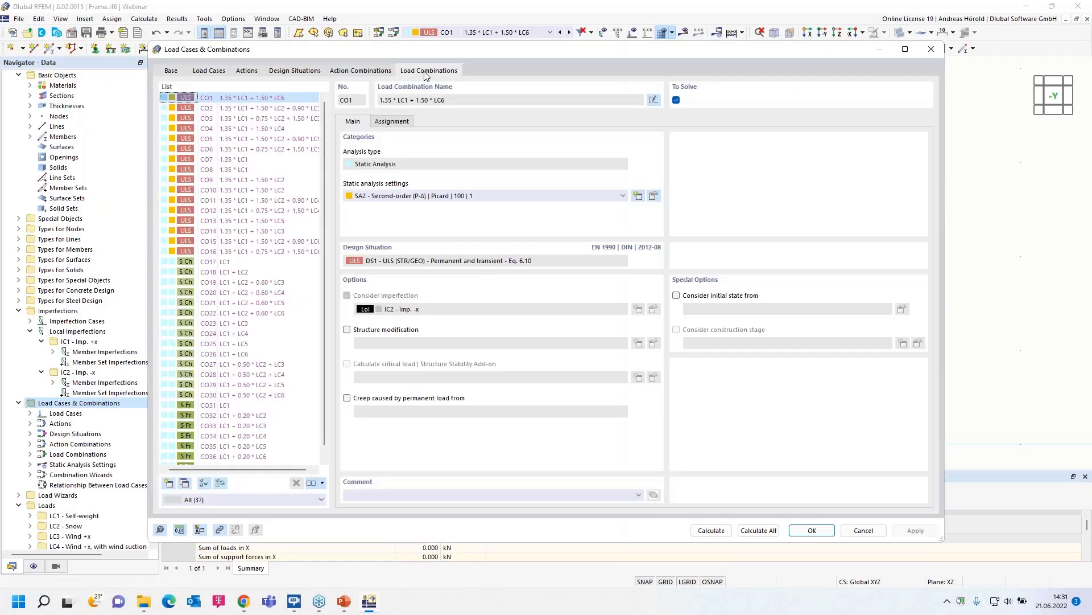
{"action": "left_click", "coordinate": [249, 181]}
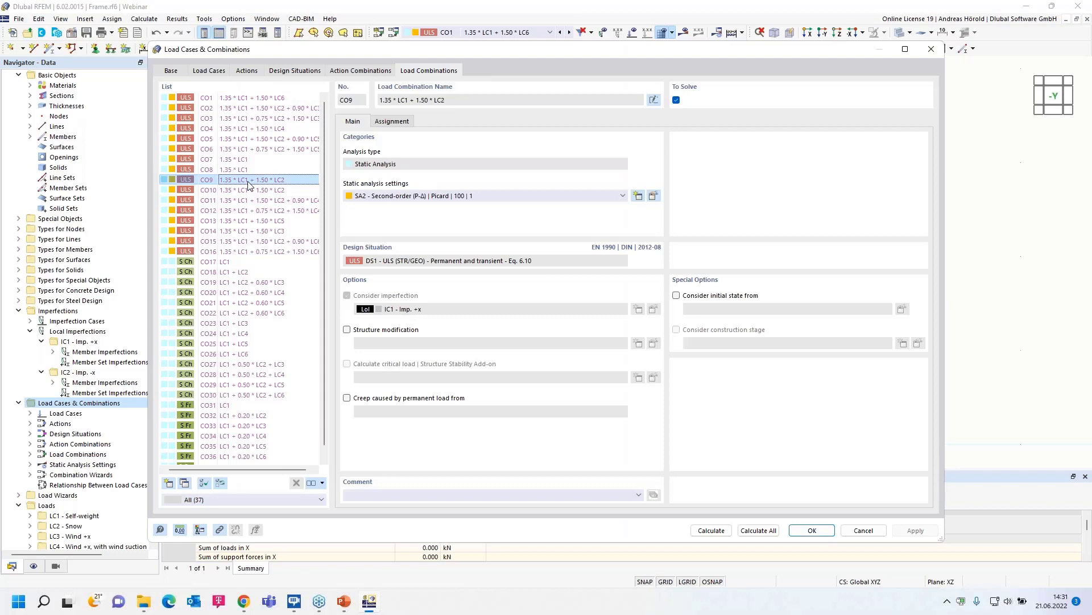
{"action": "left_click", "coordinate": [347, 330]}
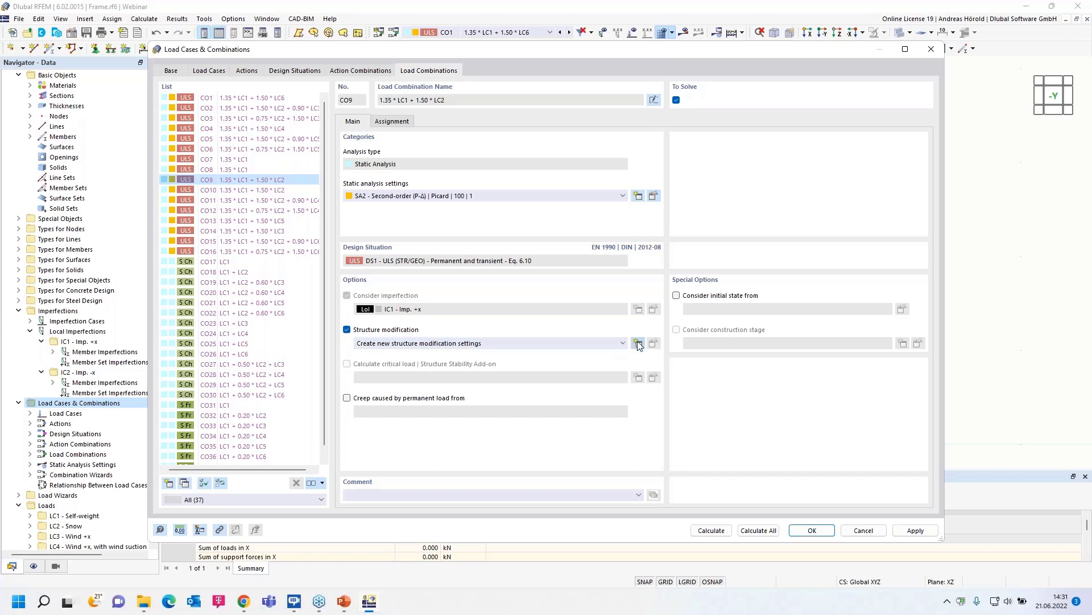
{"action": "left_click", "coordinate": [638, 344]}
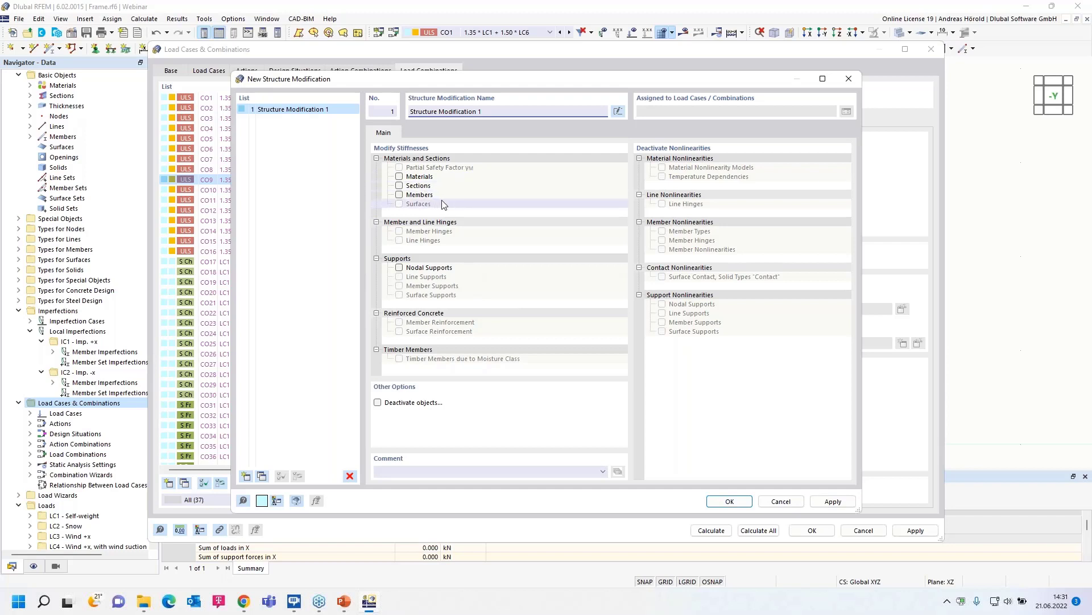
Examine the options for deactivating members, surfaces, solids and supports in Structure Modification 1, leaving object deactivation switched off.
{"action": "left_click", "coordinate": [377, 402]}
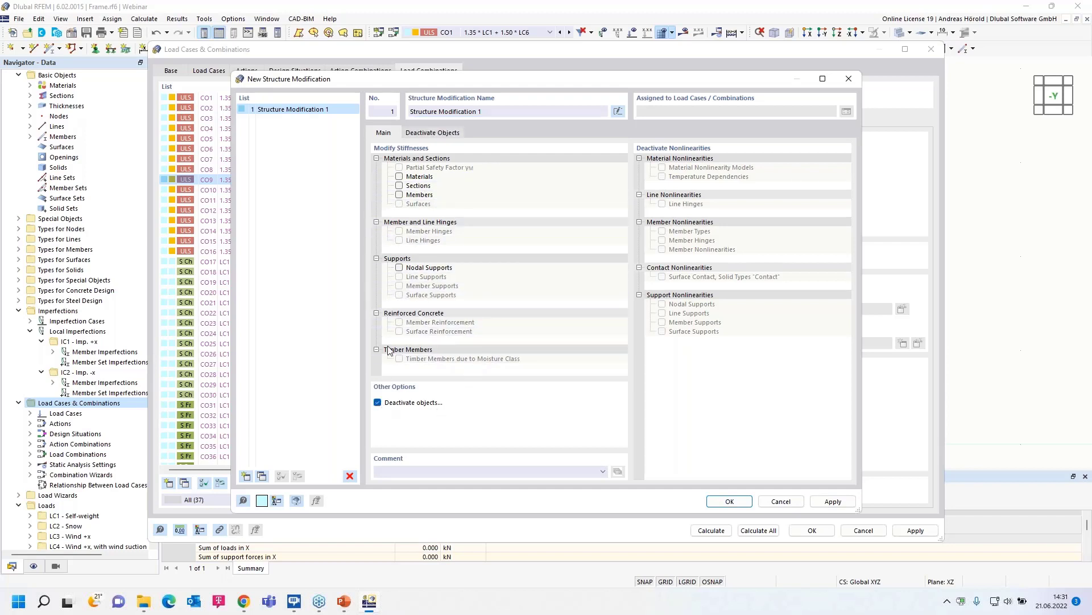
{"action": "left_click", "coordinate": [430, 134]}
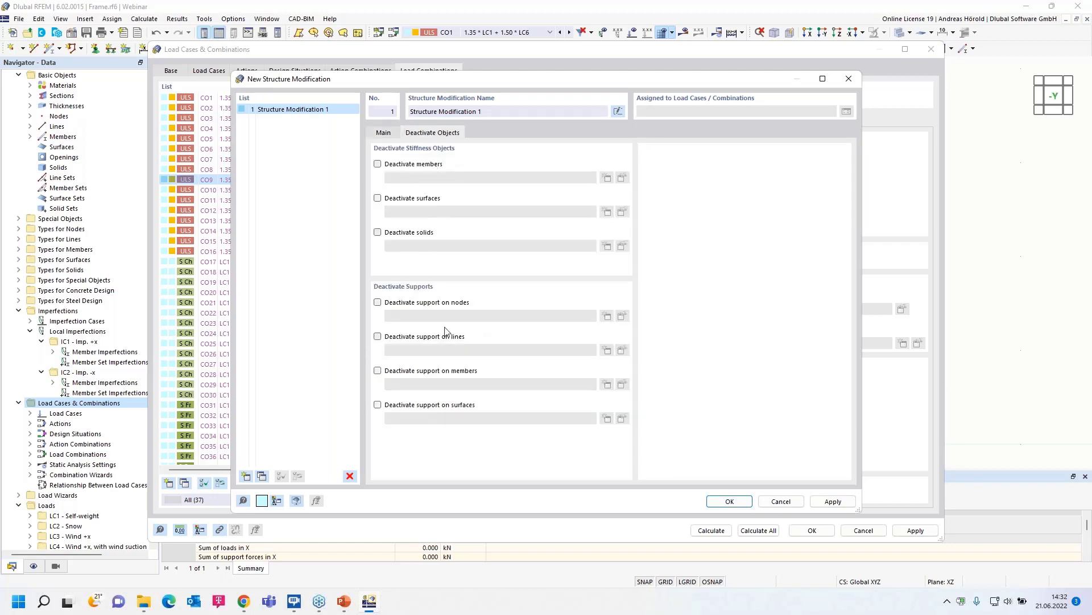
{"action": "left_click", "coordinate": [383, 134]}
{"action": "left_click", "coordinate": [377, 401]}
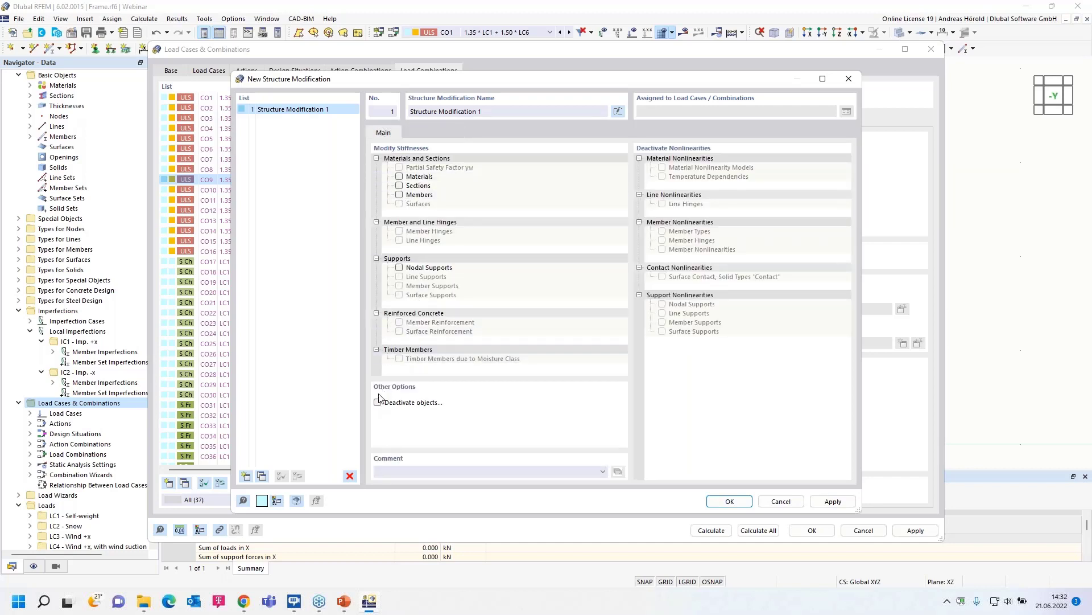
Enable member stiffness modification and create a member modification with a multiplier factor of total stiffnesses k of 0.10.
{"action": "left_click", "coordinate": [399, 195]}
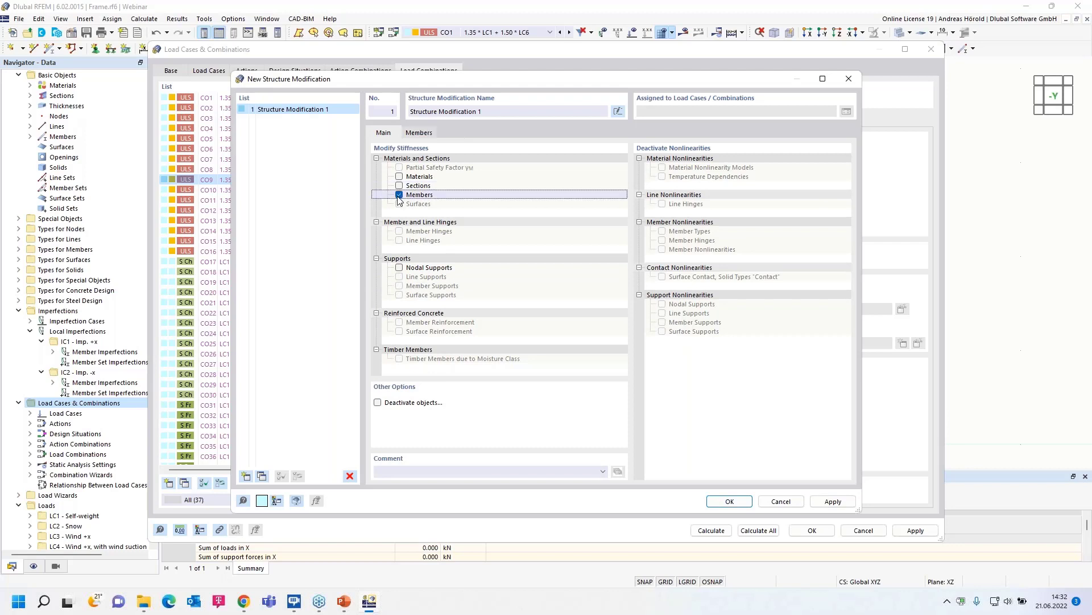
{"action": "left_click", "coordinate": [420, 133]}
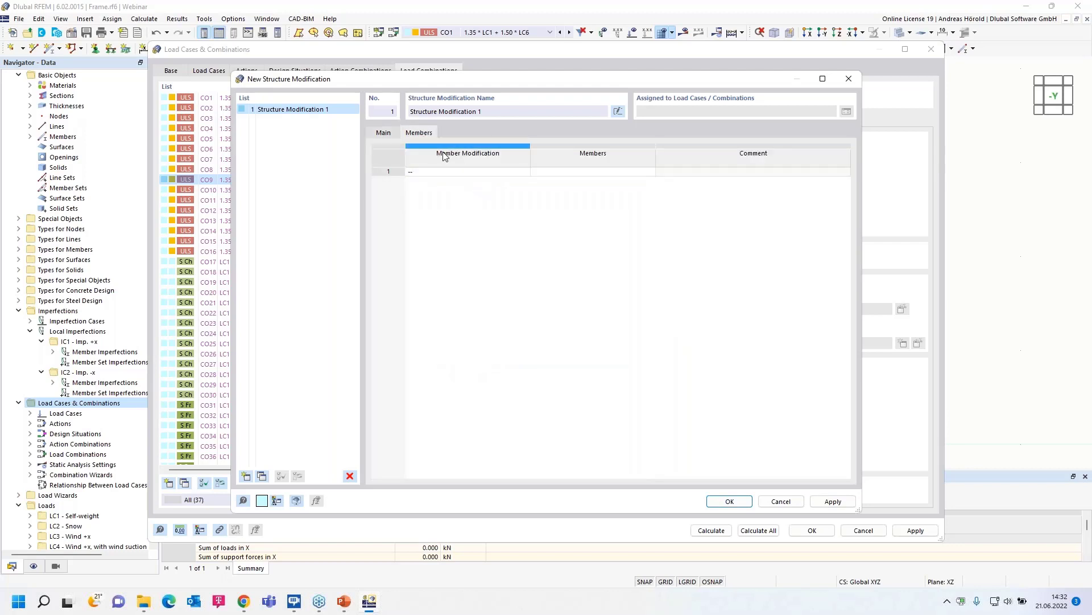
{"action": "left_click", "coordinate": [492, 171]}
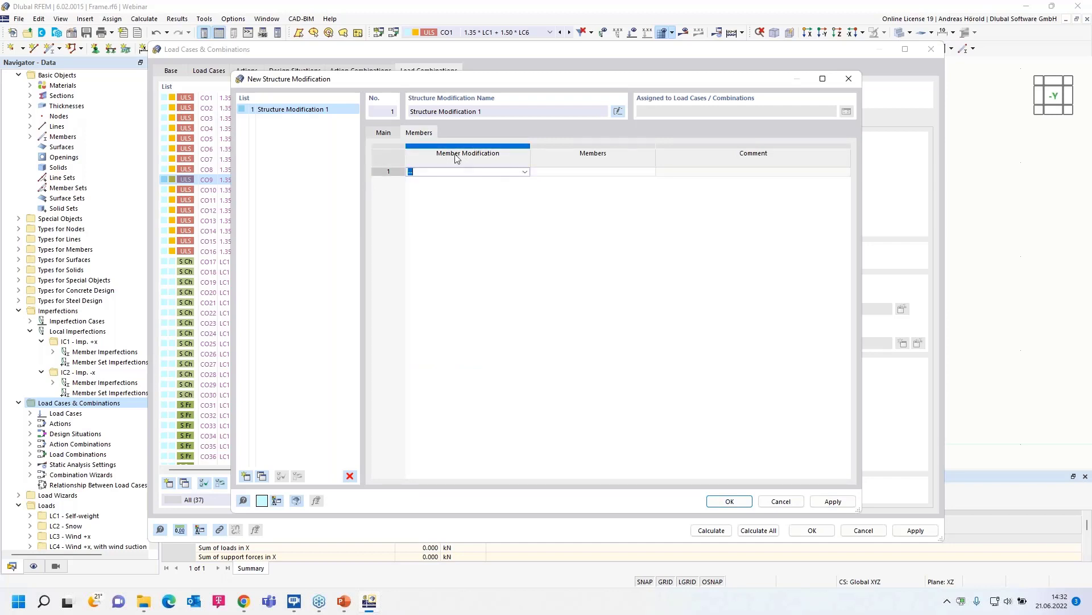
{"action": "left_click", "coordinate": [525, 172]}
{"action": "left_click", "coordinate": [513, 190]}
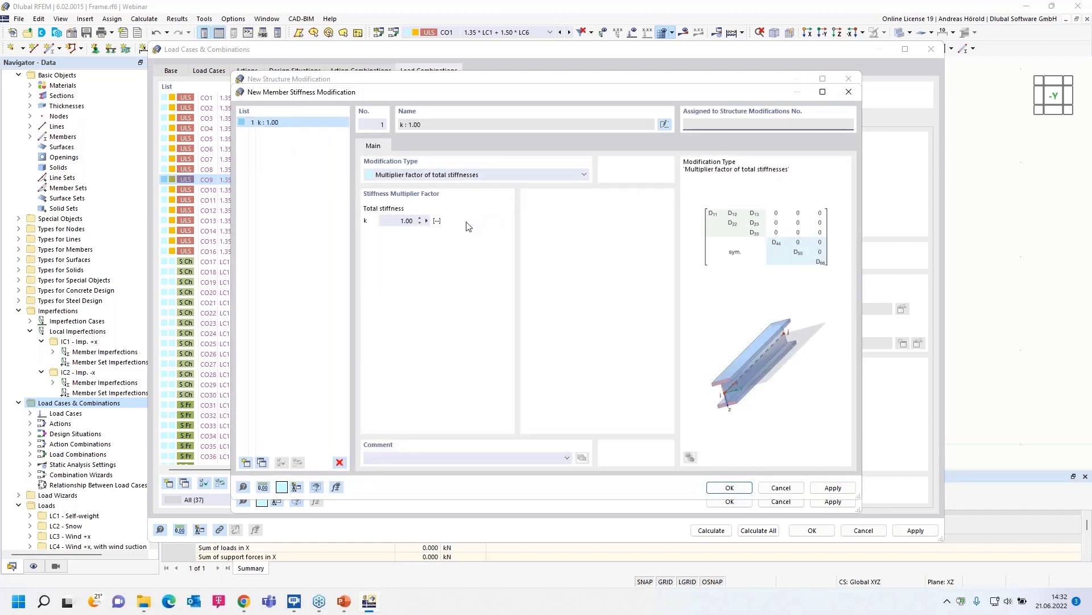
{"action": "left_click", "coordinate": [480, 175]}
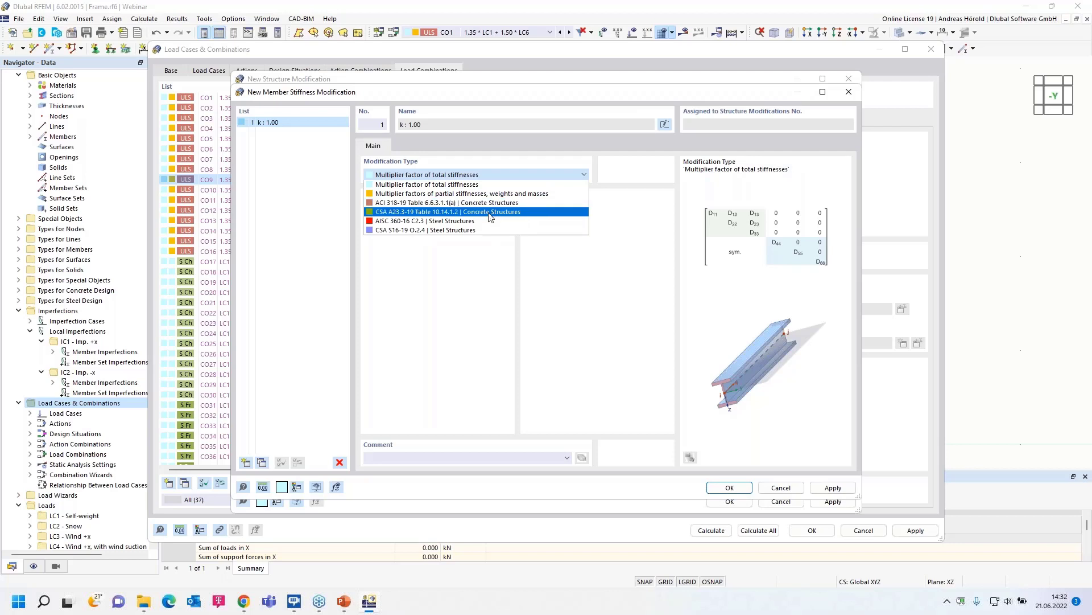
{"action": "left_click", "coordinate": [457, 184]}
{"action": "left_click", "coordinate": [405, 221]}
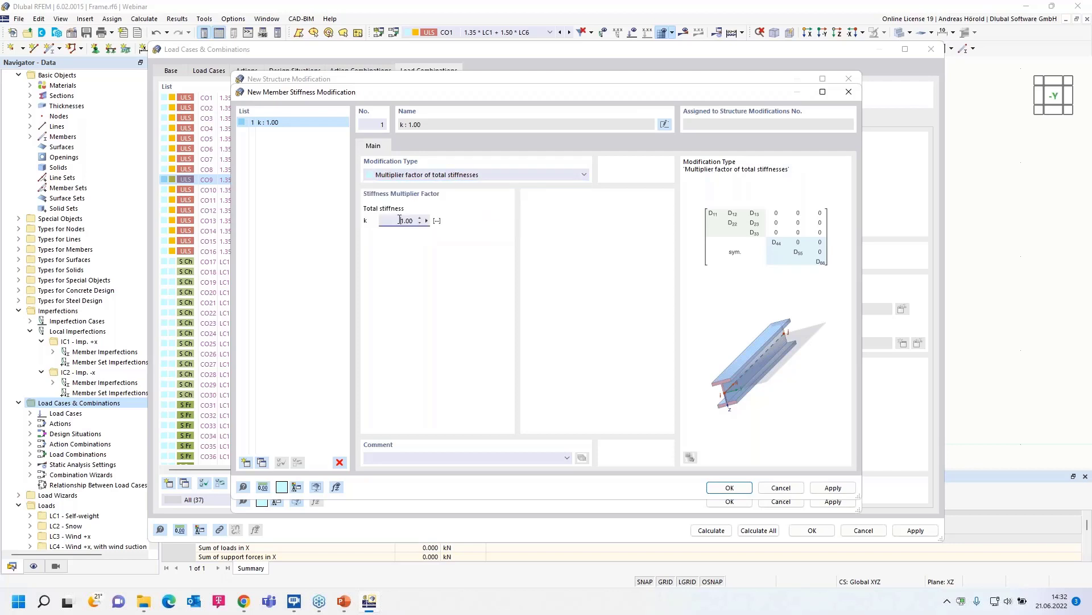
{"action": "key", "text": "BackSpace"}
{"action": "left_click", "coordinate": [730, 488]}
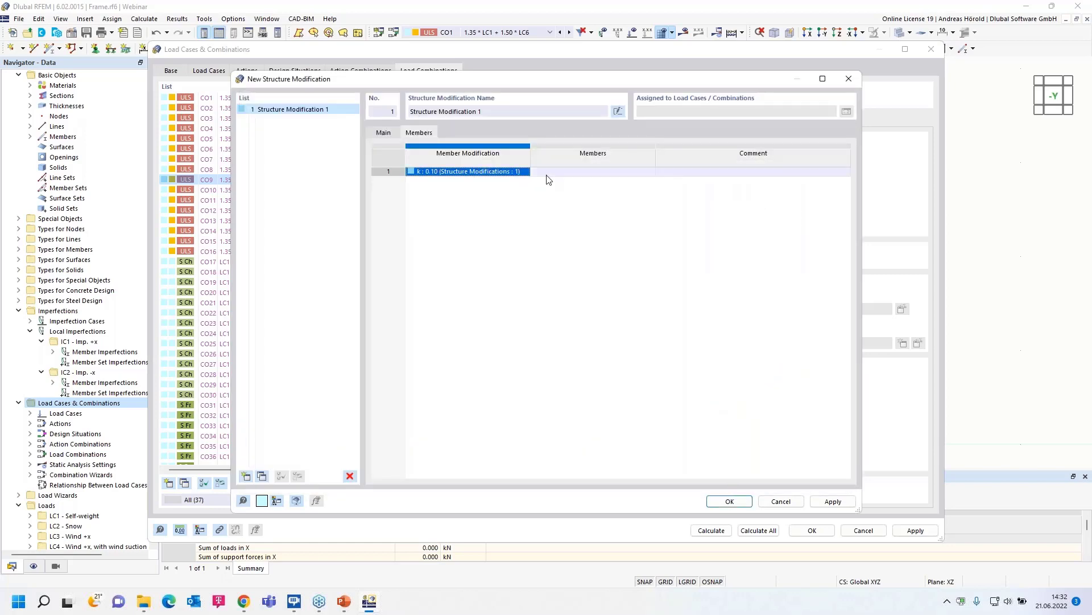
Assign the 0.10 stiffness modification to the frame's right column and confirm Structure Modification 1 for CO9.
{"action": "left_click", "coordinate": [589, 178]}
{"action": "left_click", "coordinate": [645, 178]}
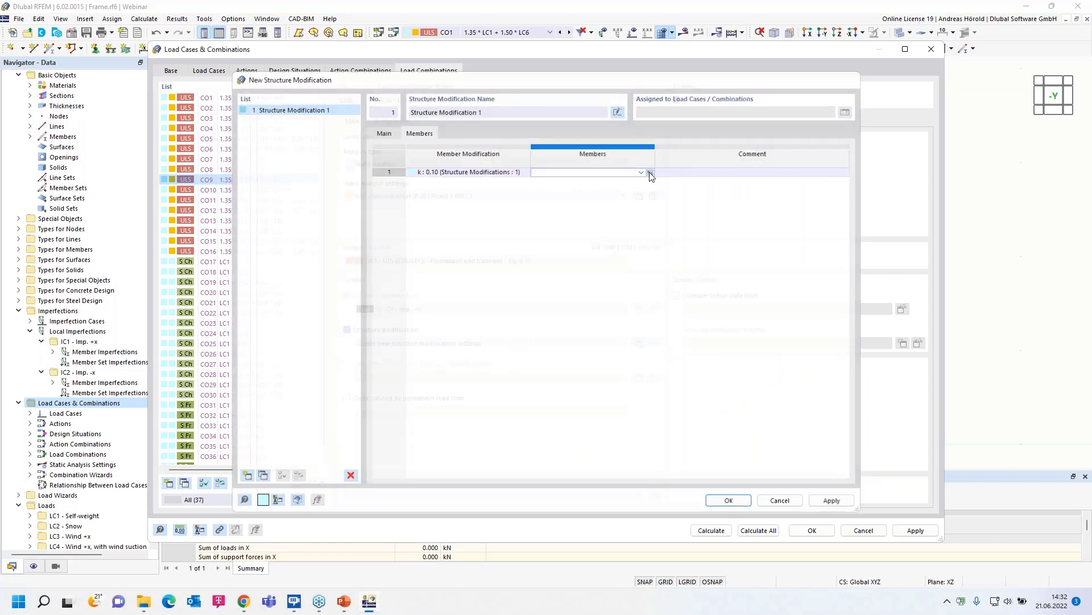
{"action": "left_click", "coordinate": [739, 286]}
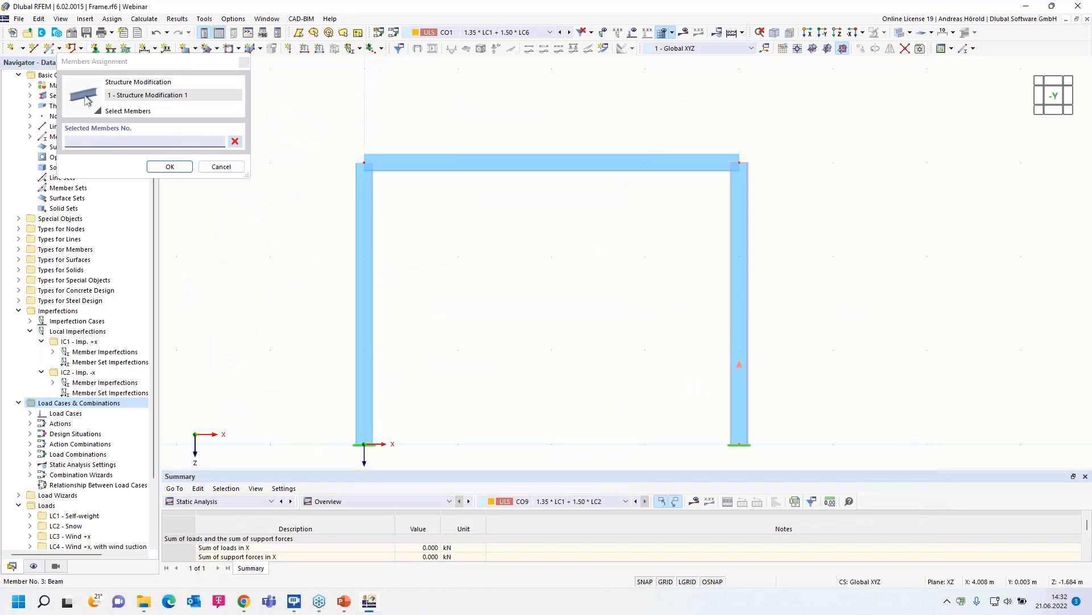
{"action": "left_click", "coordinate": [167, 168]}
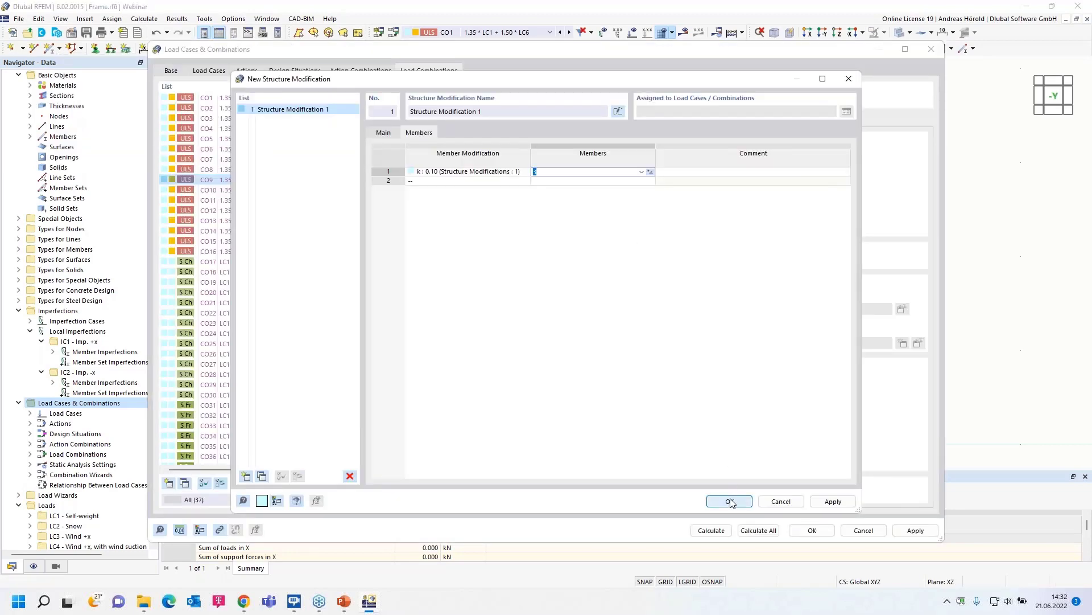
{"action": "left_click", "coordinate": [730, 502]}
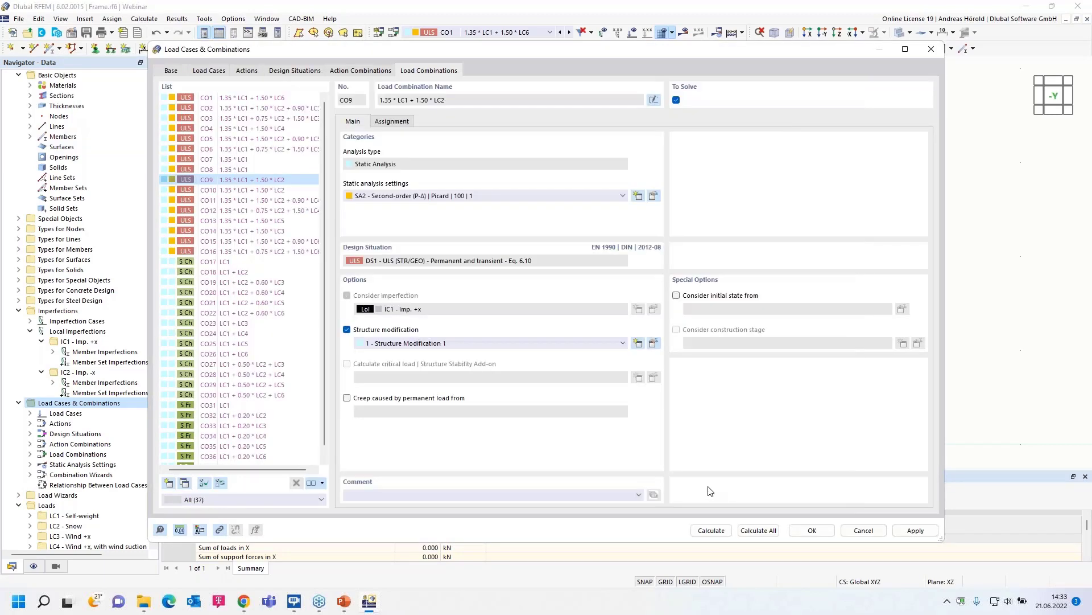
Recalculate CO9 with the structure modification and inspect the My moment distribution at the beam and frame corners.
{"action": "left_click", "coordinate": [710, 531]}
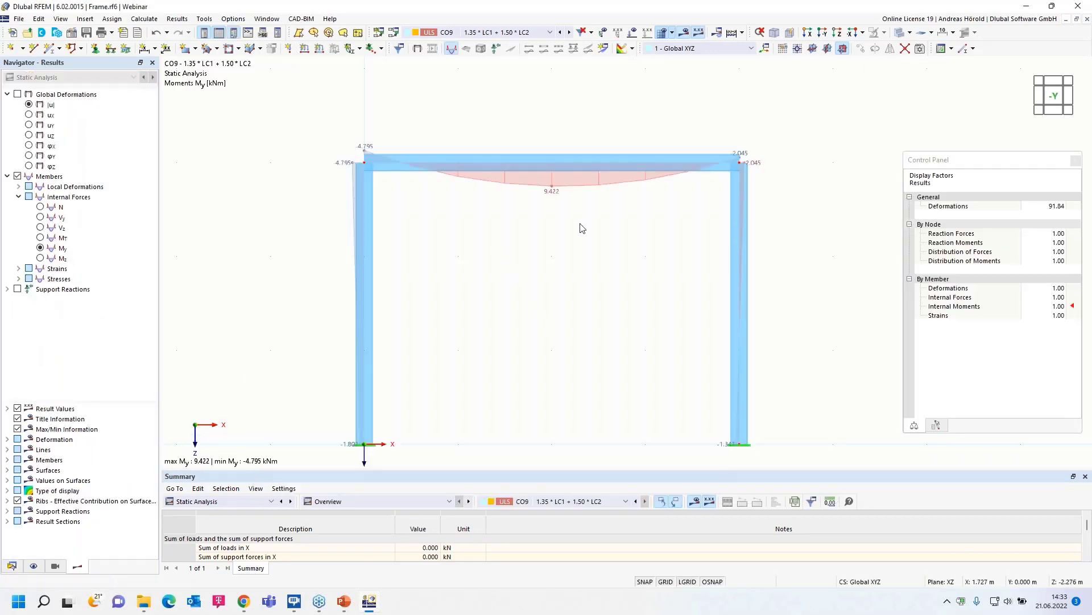
{"action": "scroll", "coordinate": [584, 226], "scroll_direction": "up", "scroll_amount": 2}
{"action": "middle_click_drag", "start_coordinate": [590, 264], "coordinate": [578, 274]}
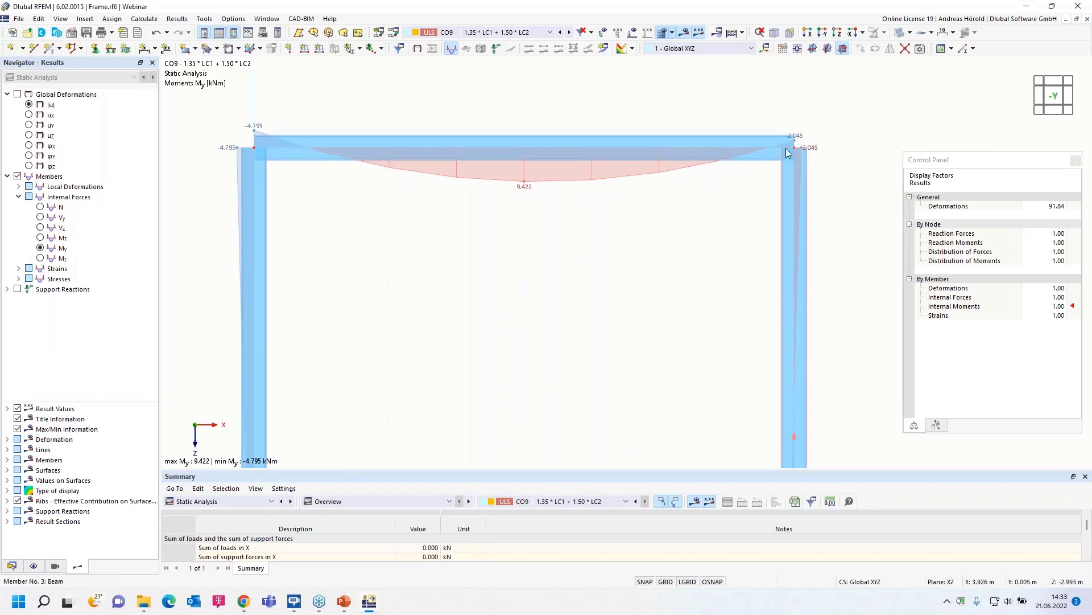
{"action": "scroll", "coordinate": [551, 236], "scroll_direction": "down", "scroll_amount": 2}
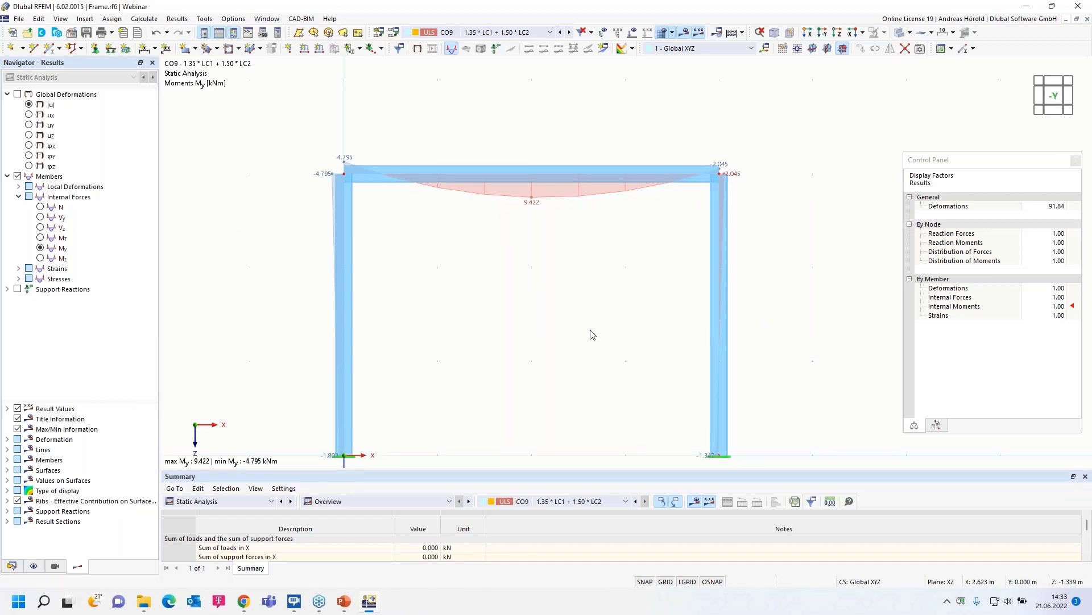
{"action": "middle_click_drag", "start_coordinate": [592, 334], "coordinate": [608, 298]}
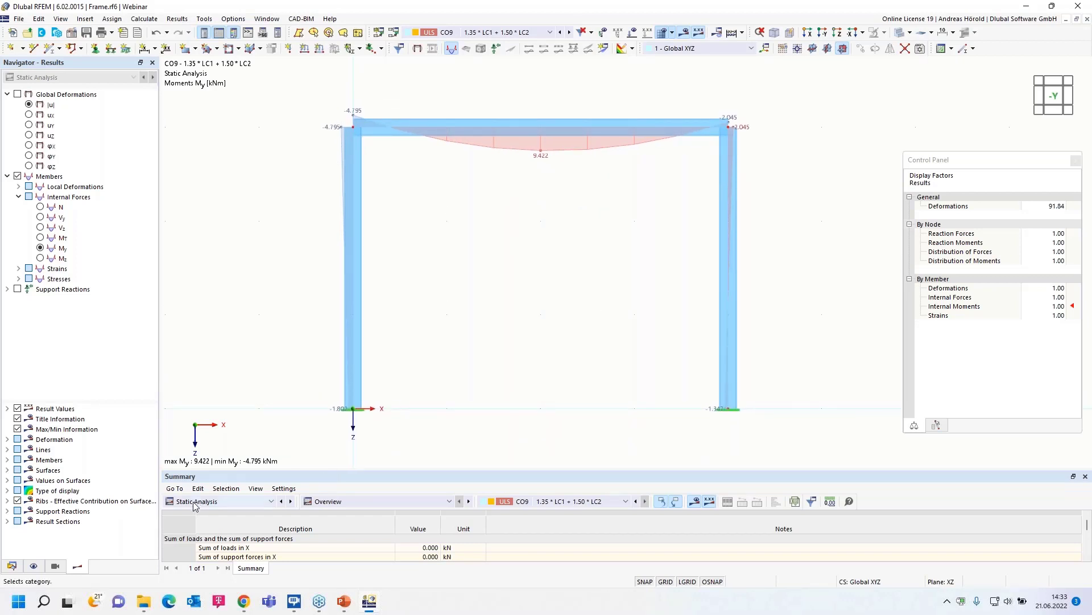
Switch to the model 2022-06-02_Hall with office building_3_finished and open its load cases and combinations settings.
{"action": "left_click", "coordinate": [11, 567]}
{"action": "scroll", "coordinate": [34, 342], "scroll_direction": "up", "scroll_amount": 1}
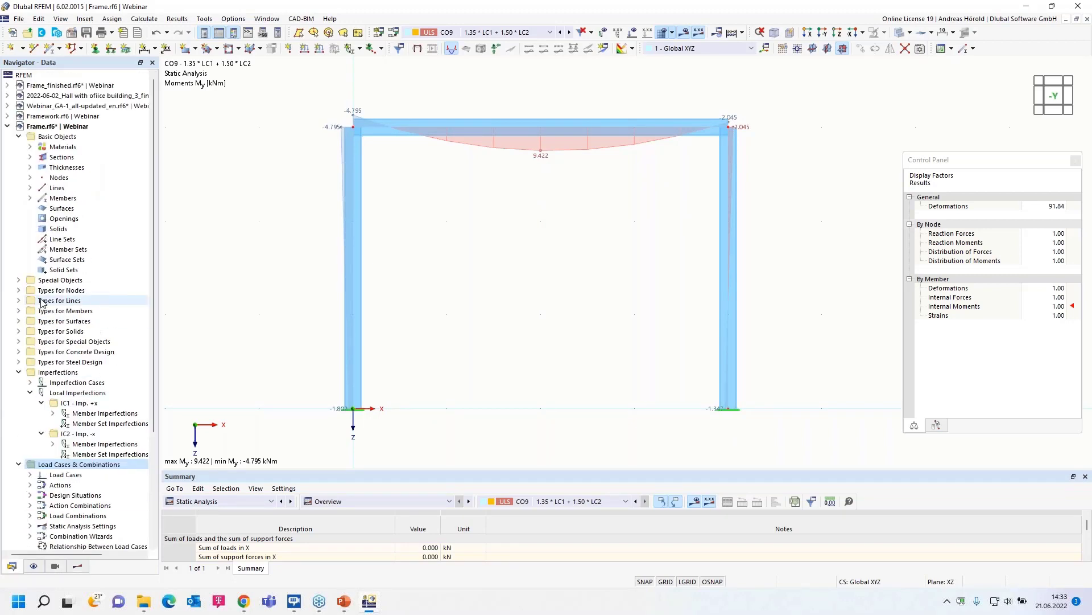
{"action": "left_click", "coordinate": [91, 96]}
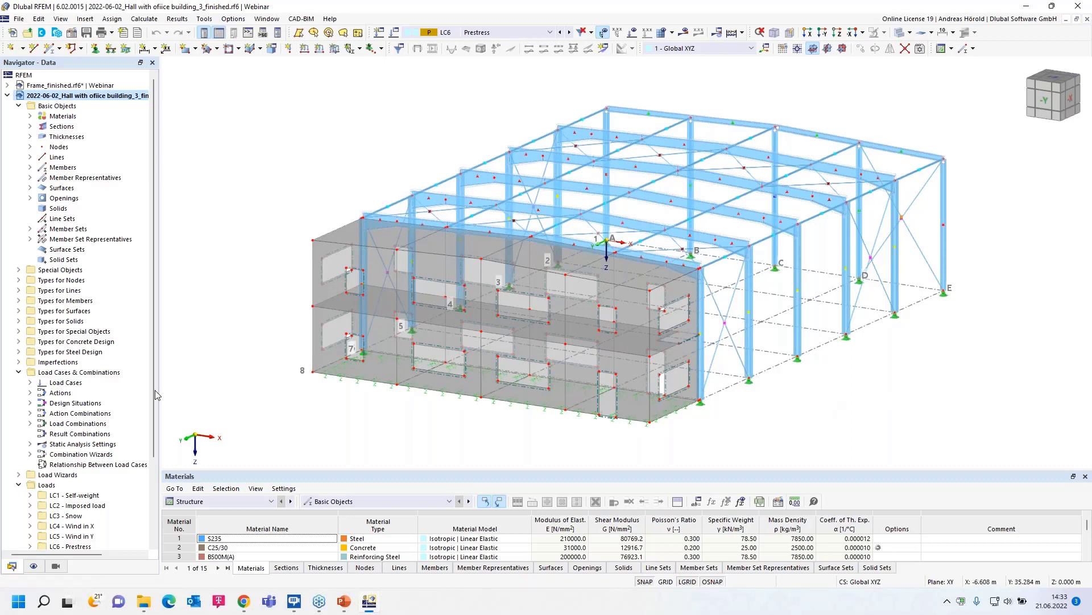
{"action": "right_click", "coordinate": [100, 376]}
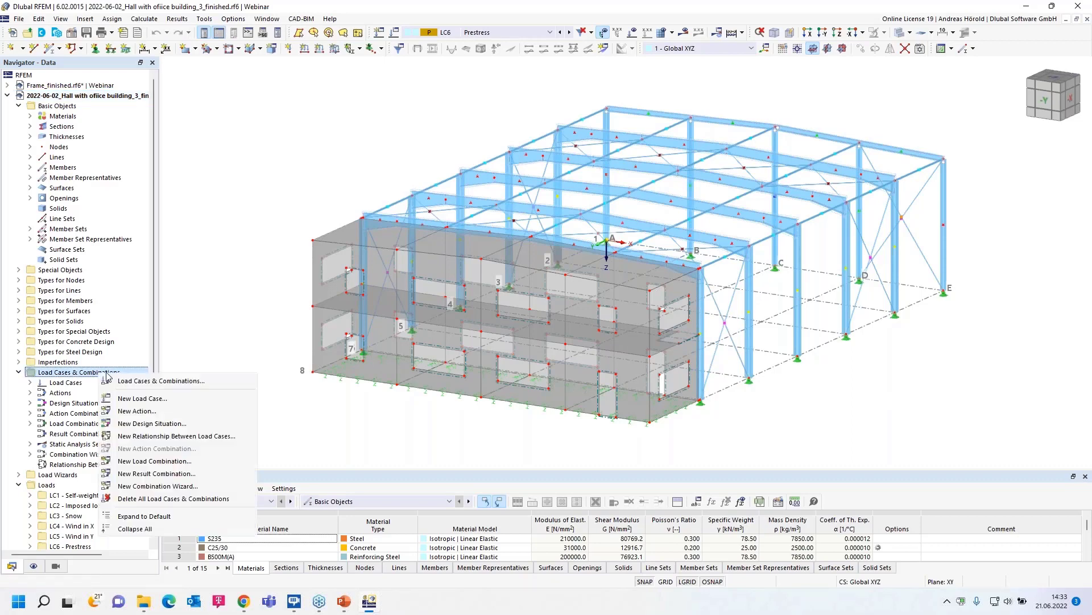
{"action": "left_click", "coordinate": [174, 384]}
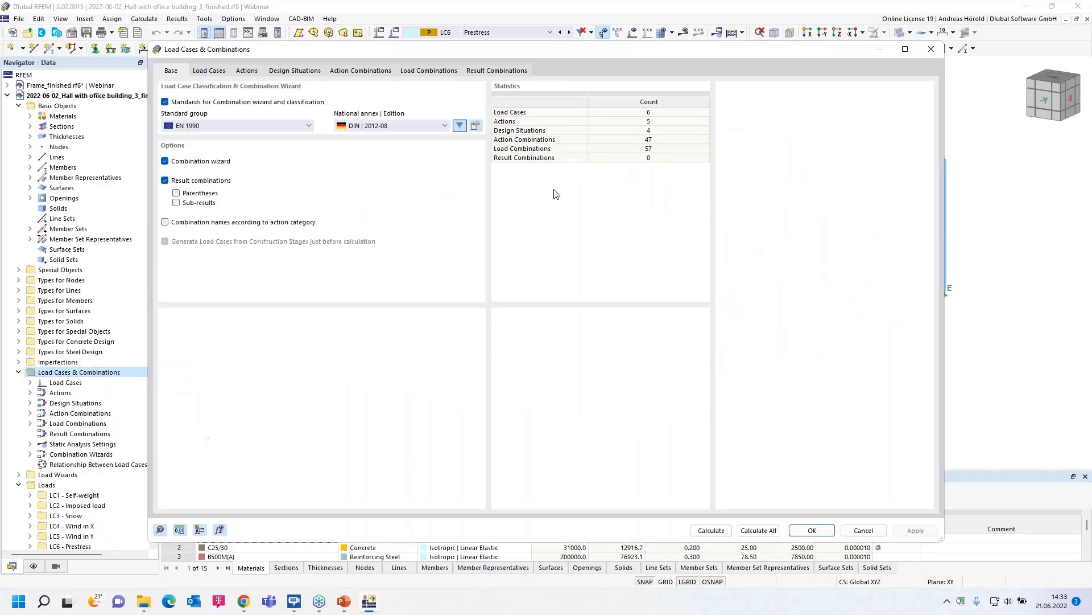
Examine the hall model's design situations, result combinations and generated load combinations, returning to design situation DS1.
{"action": "left_click", "coordinate": [296, 71]}
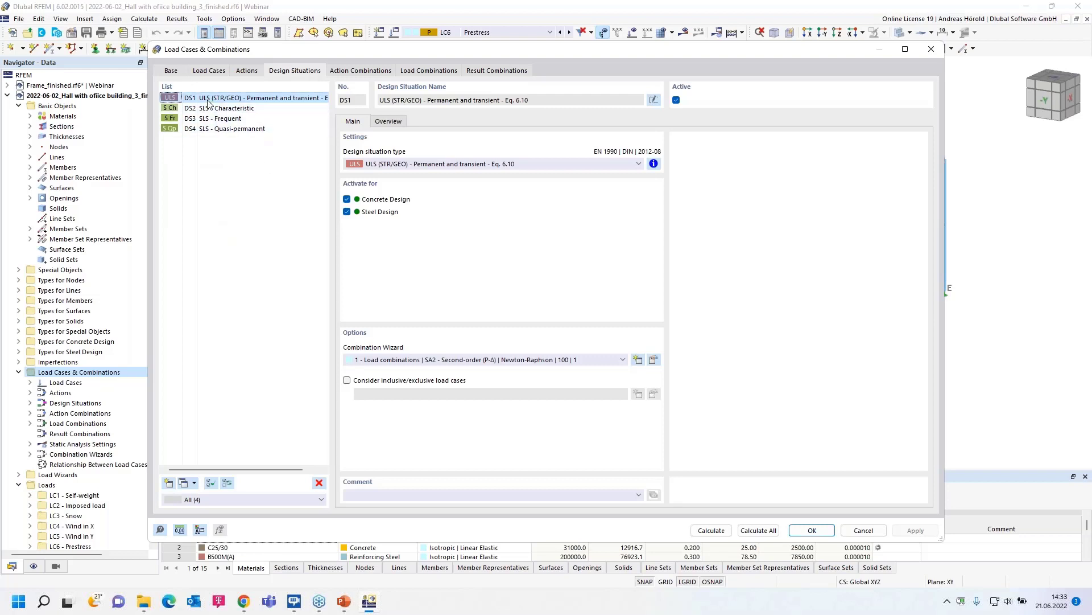
{"action": "left_click", "coordinate": [495, 72]}
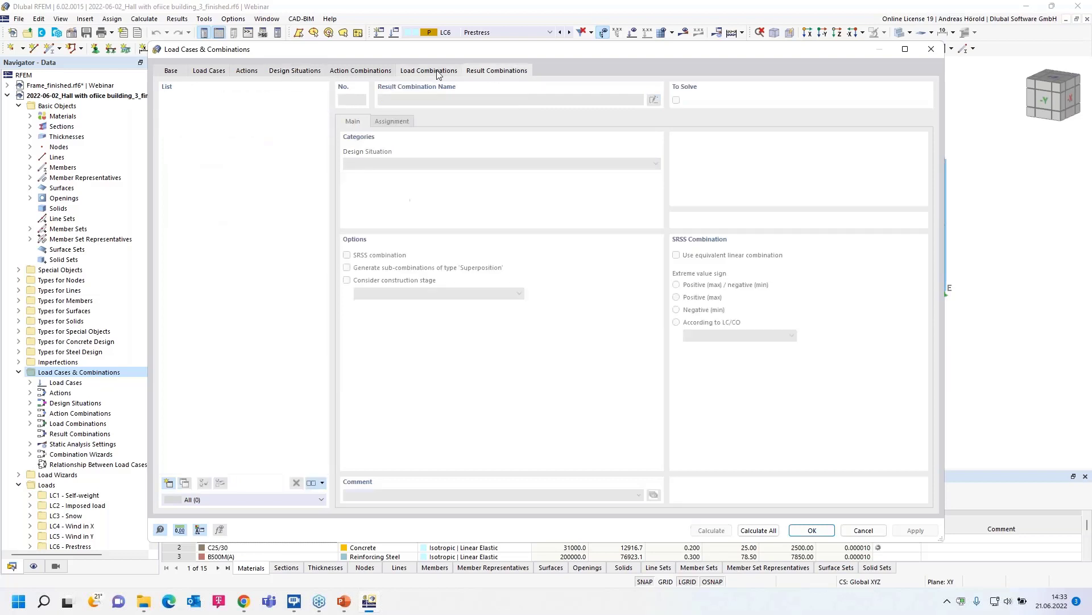
{"action": "left_click", "coordinate": [437, 72]}
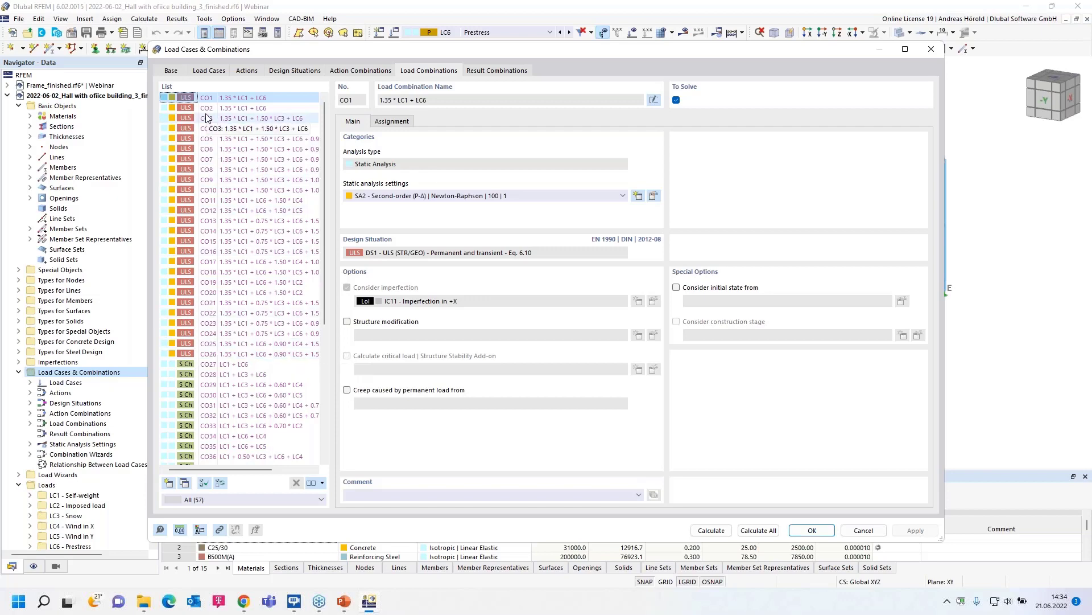
{"action": "left_click", "coordinate": [294, 71]}
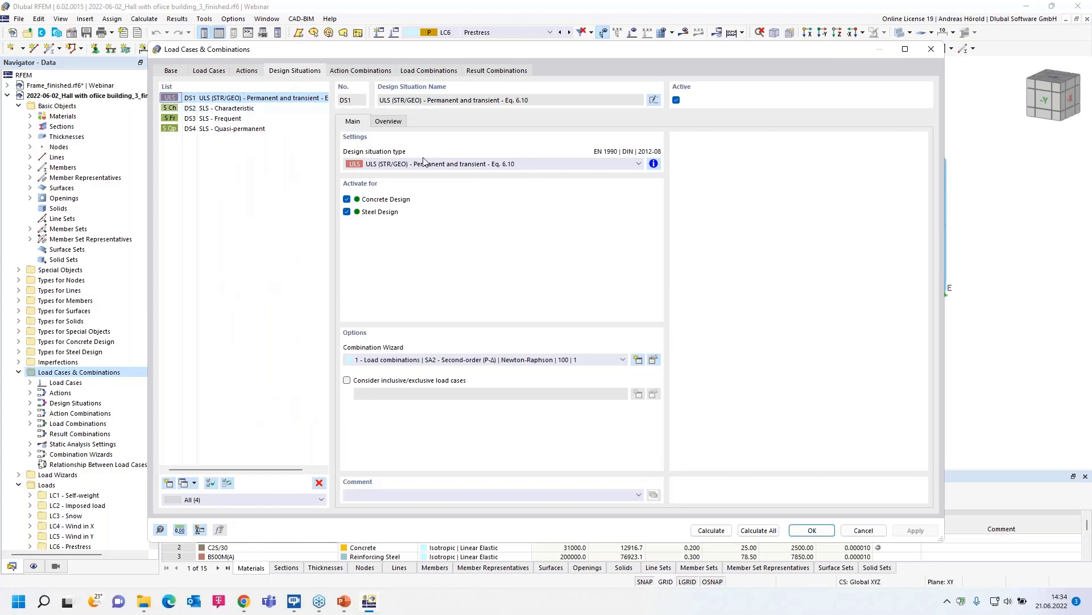
Enable reducing the number of generated combinations in DS1's combination wizard, review the regenerated load combinations, and confirm the settings.
{"action": "left_click", "coordinate": [653, 360]}
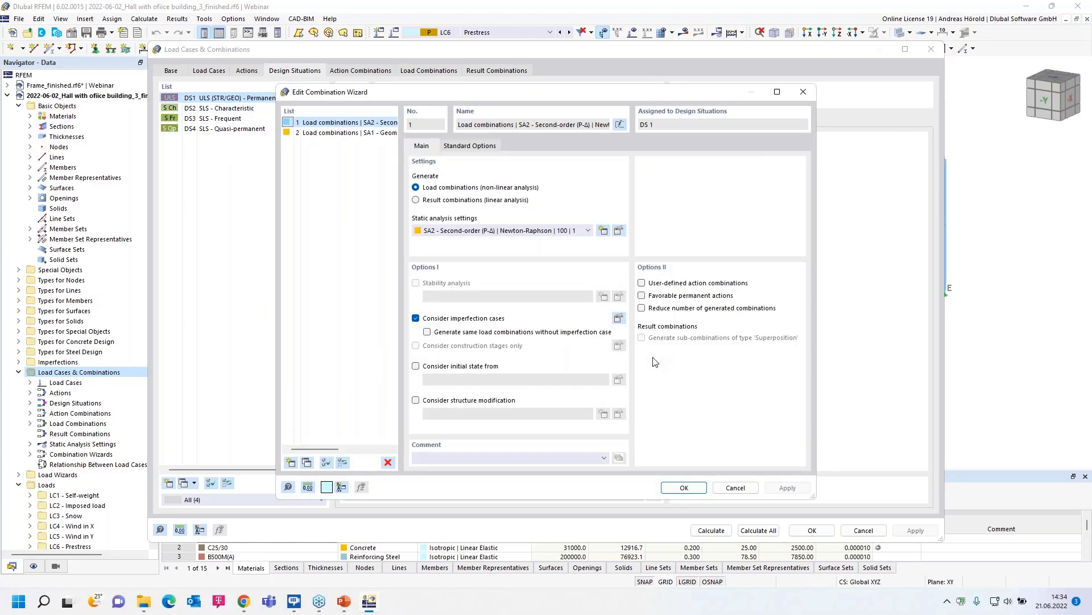
{"action": "left_click", "coordinate": [642, 309]}
{"action": "left_click", "coordinate": [684, 487]}
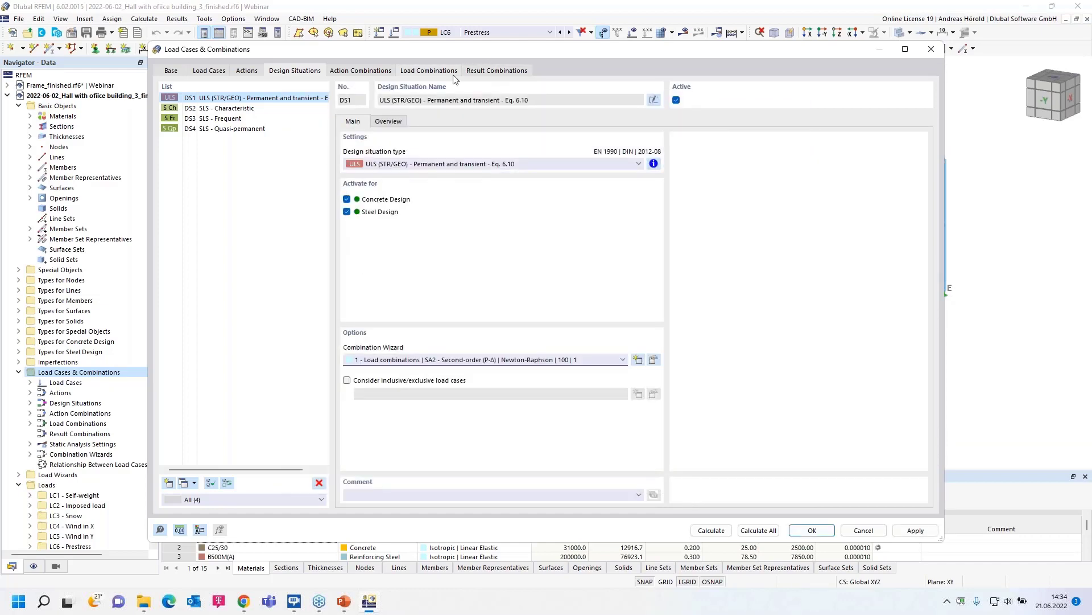
{"action": "left_click", "coordinate": [424, 71]}
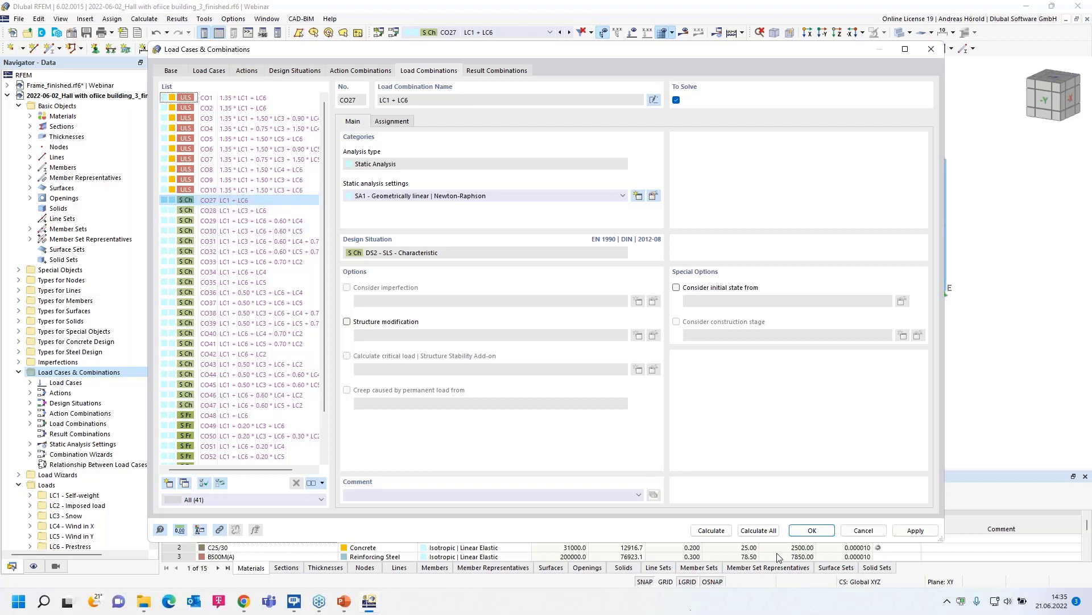
{"action": "left_click", "coordinate": [814, 530]}
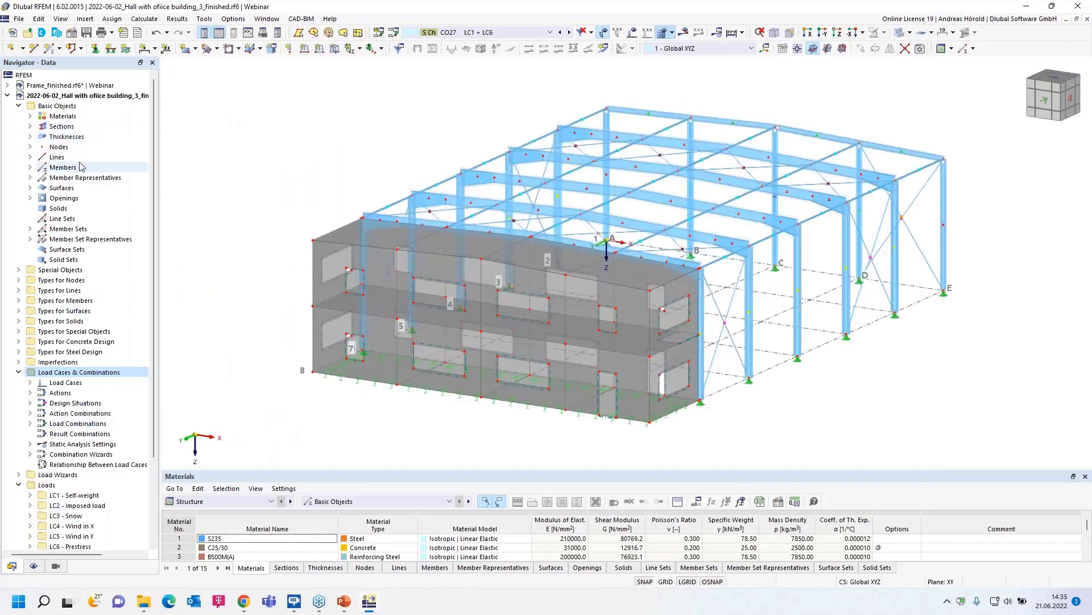
Collapse the hall model's data tree and switch to the soil model Webinar_GA-1_all-updated_en.
{"action": "left_click", "coordinate": [7, 95]}
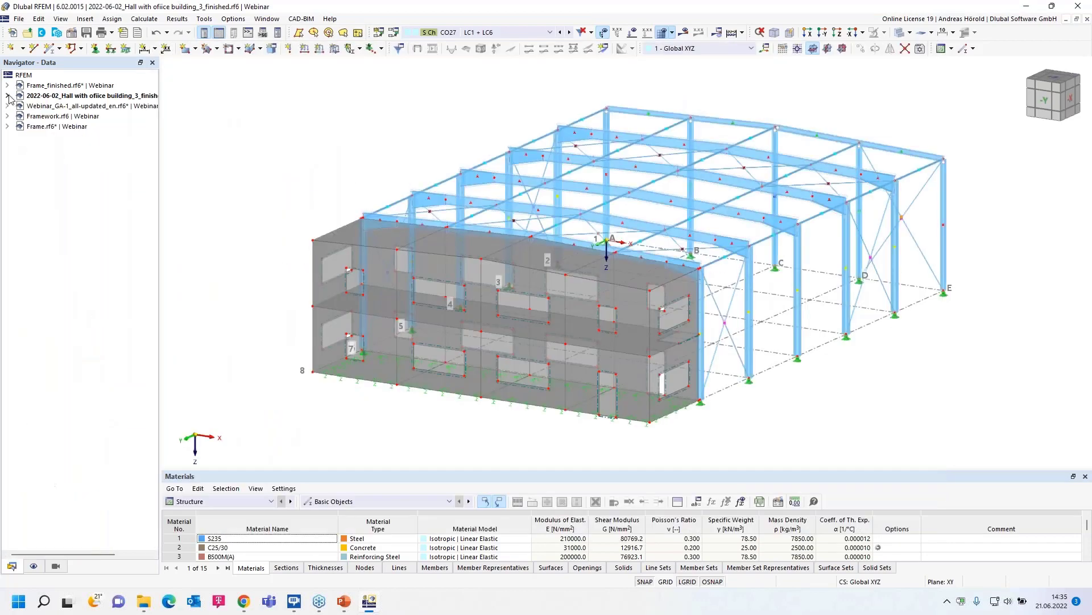
{"action": "double_click", "coordinate": [67, 106]}
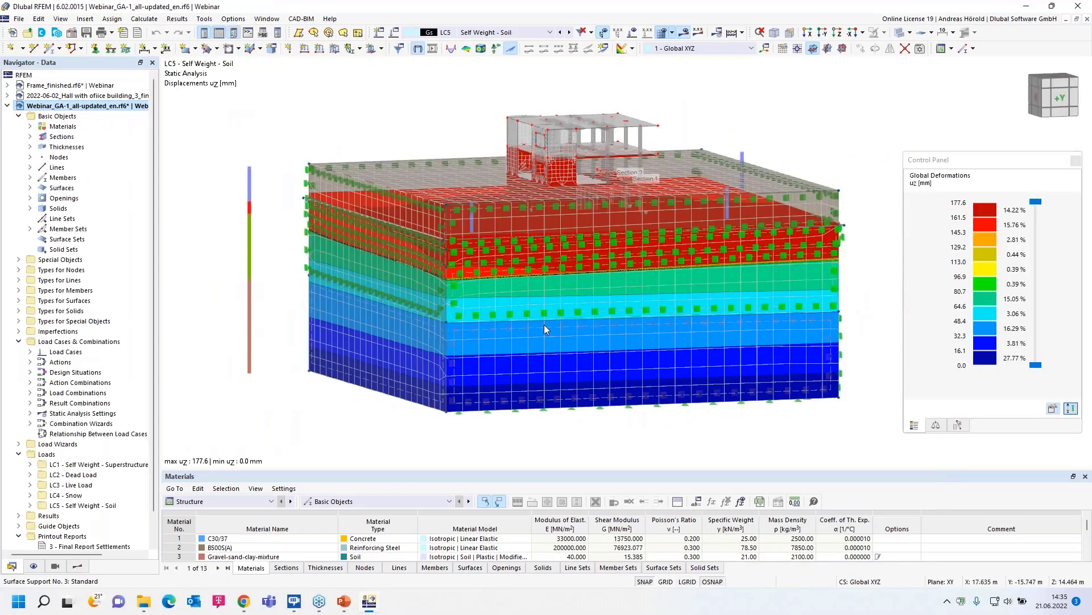
{"action": "mouse_move", "coordinate": [305, 433]}
{"action": "middle_mouse_down", "text": "ctrl"}
{"action": "mouse_move", "coordinate": [322, 435]}
{"action": "mouse_move", "coordinate": [253, 435]}
{"action": "mouse_move", "coordinate": [305, 447]}
{"action": "middle_mouse_up", "text": "ctrl"}
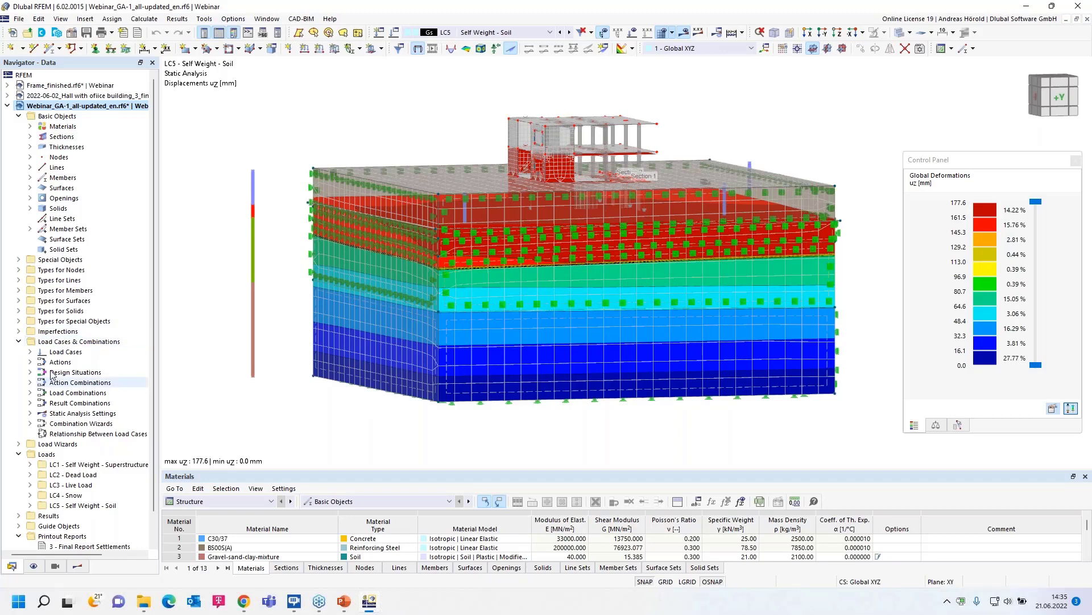
Switch to the PowerPoint slide show and advance to the slide "Initial State – Geostatic Stress State".
{"action": "mouse_move", "coordinate": [345, 603]}
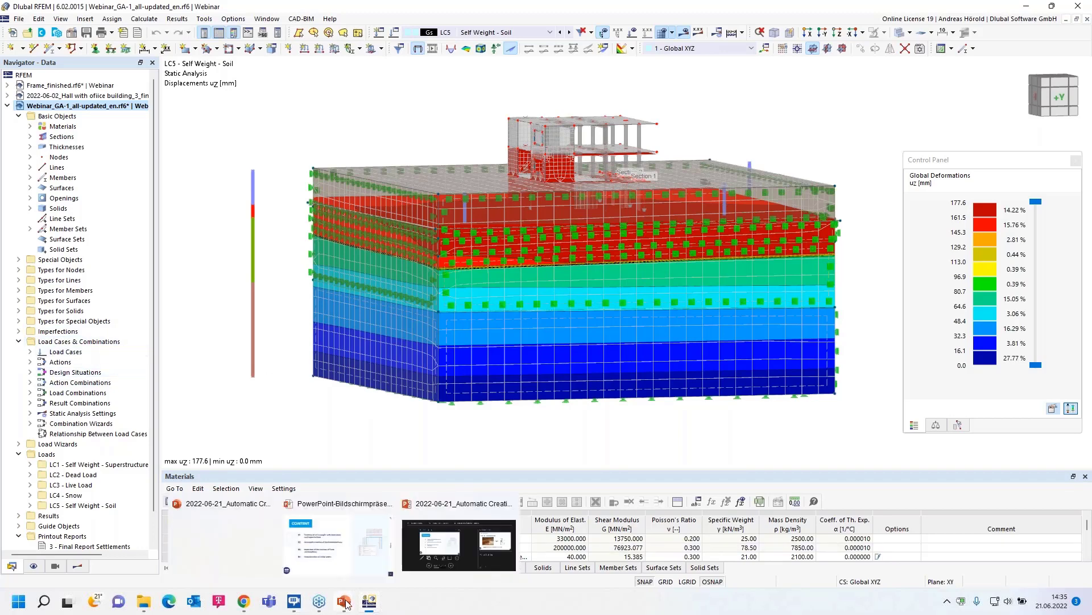
{"action": "left_click", "coordinate": [333, 567]}
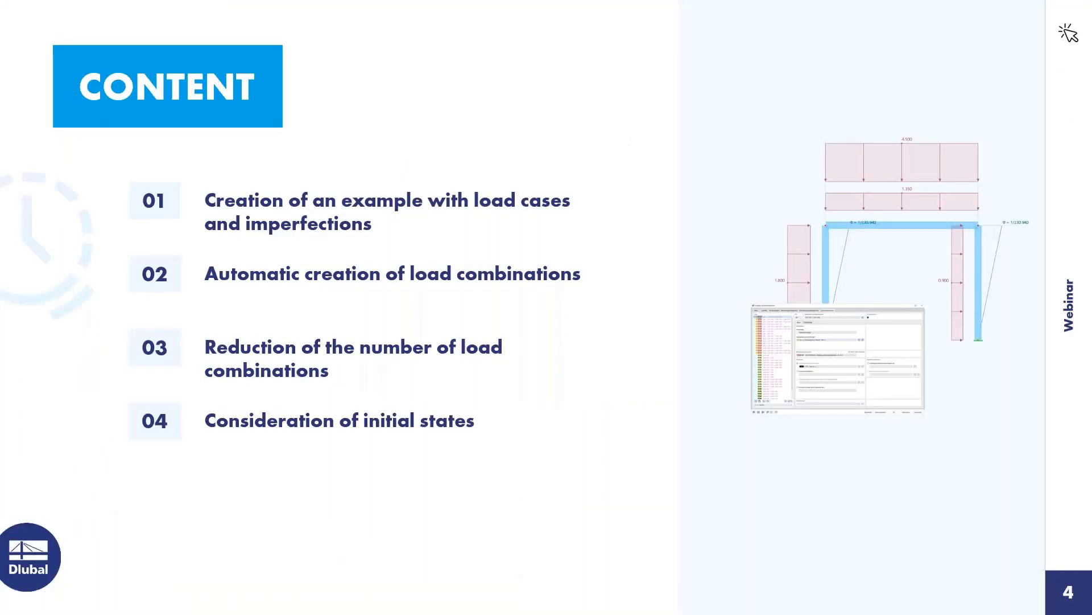
{"action": "left_click", "coordinate": [910, 475]}
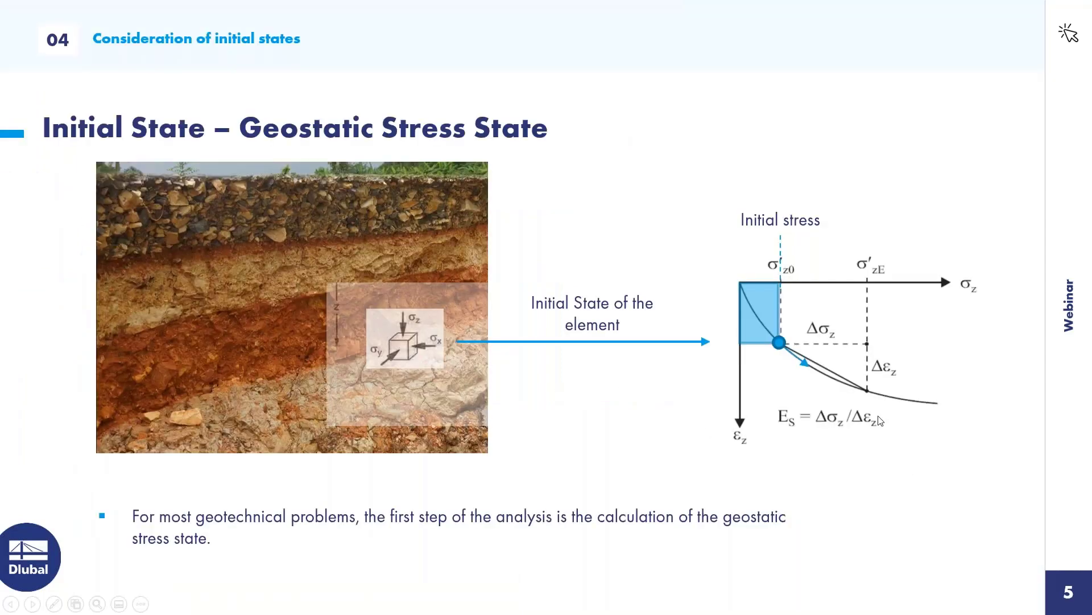
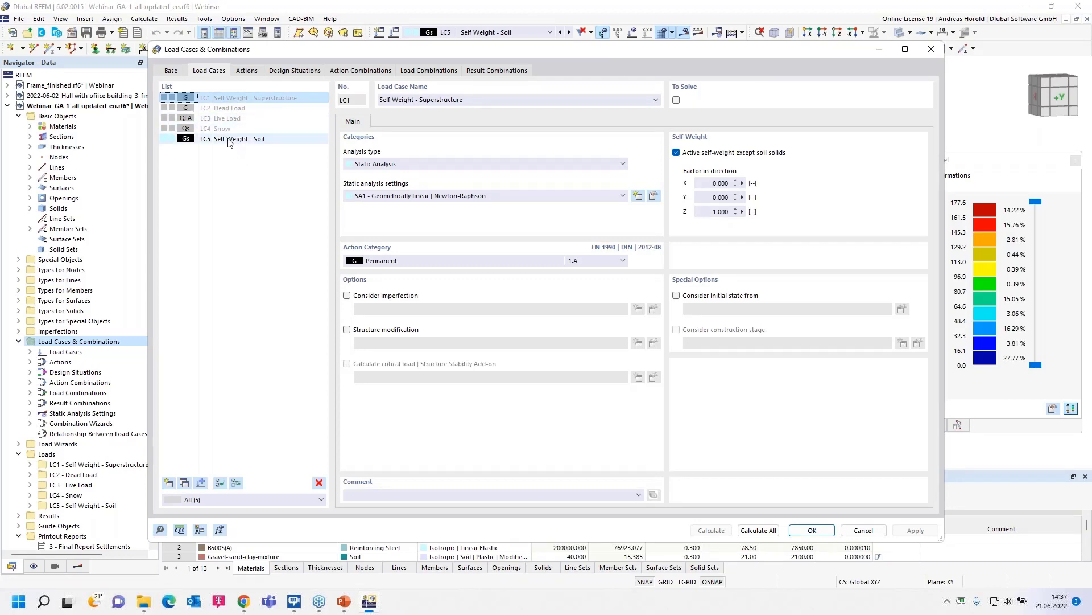
Review load case LC5 Self Weight - Soil and keep its action category as Permanent/Soil.
{"action": "left_click", "coordinate": [231, 141]}
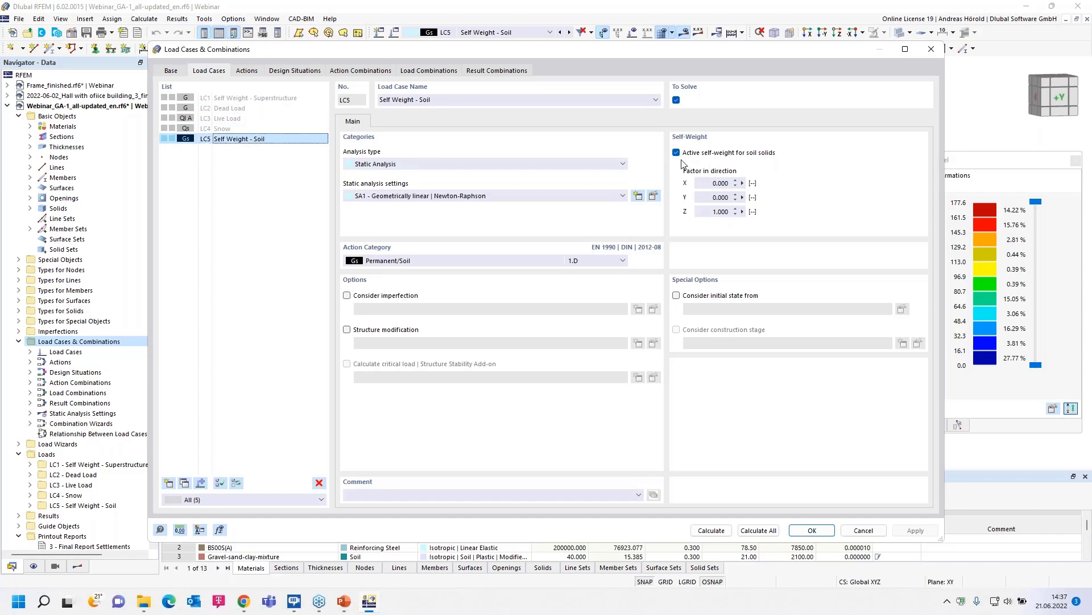
{"action": "left_click", "coordinate": [422, 261]}
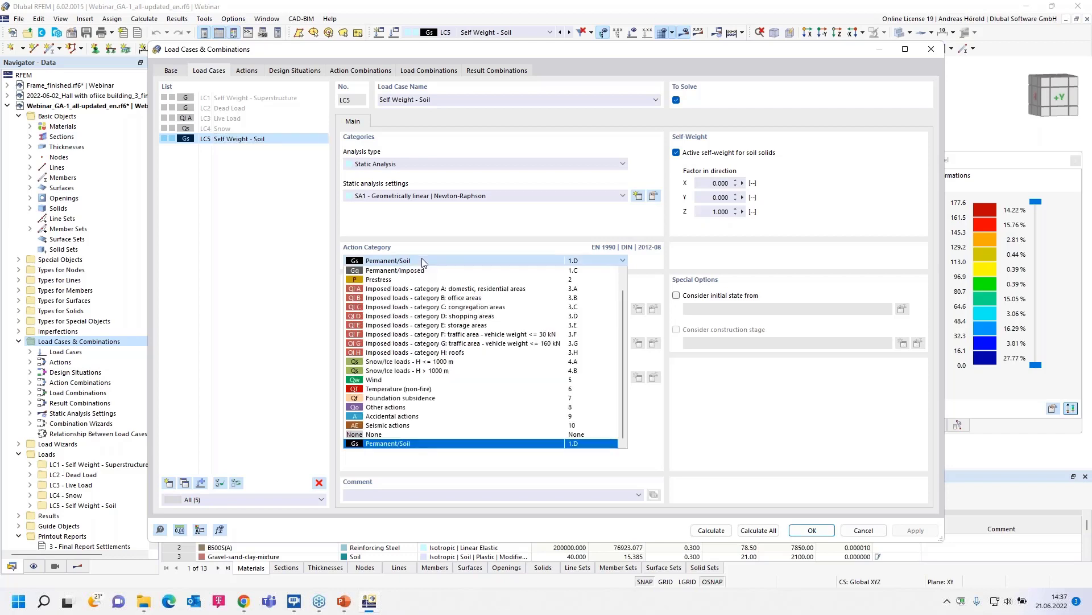
{"action": "left_click", "coordinate": [407, 444]}
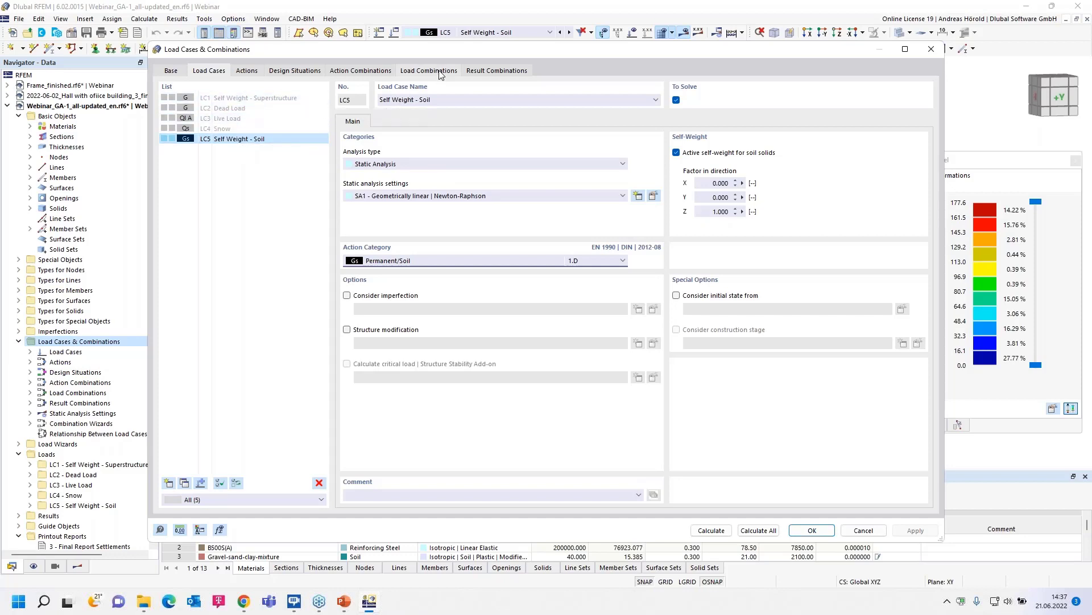
Inspect the initial state option in the combination wizard assigned to DS1, leaving the wizard without changes.
{"action": "left_click", "coordinate": [296, 72]}
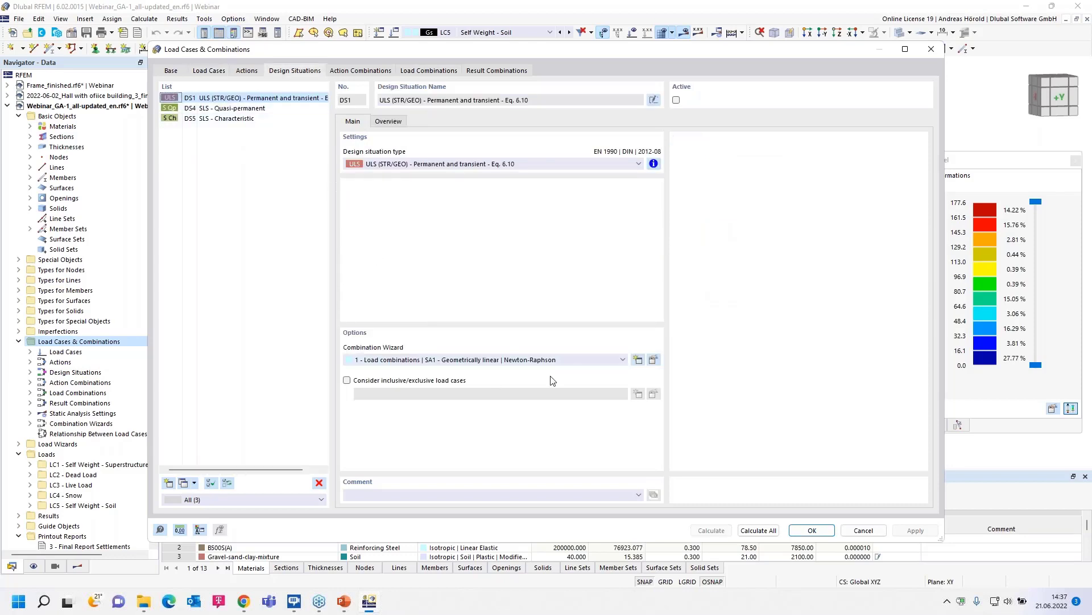
{"action": "left_click", "coordinate": [654, 360]}
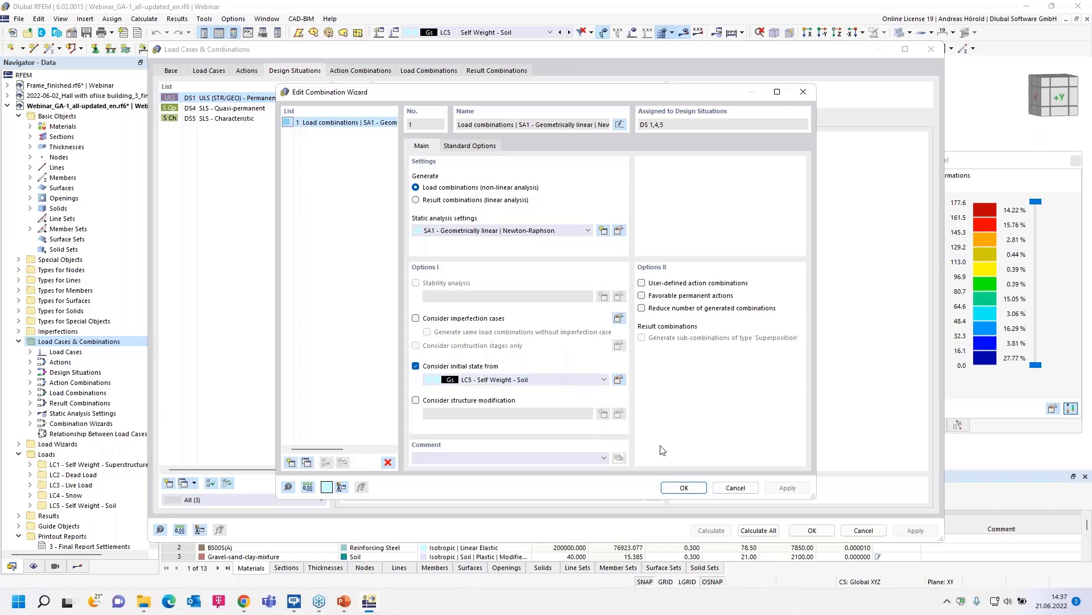
{"action": "left_click", "coordinate": [736, 488]}
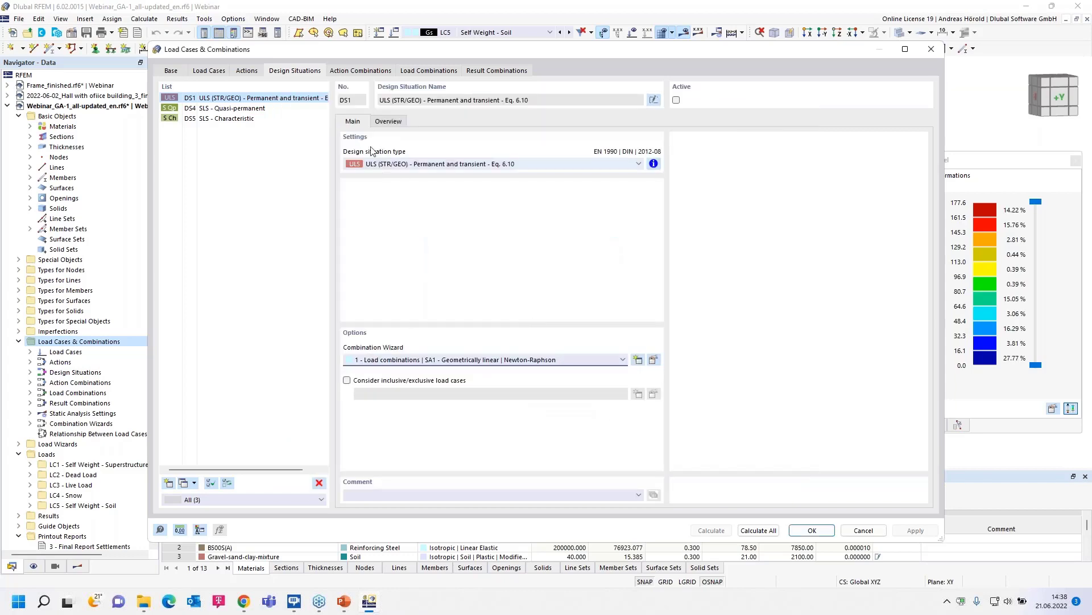
Review load combinations CO1 and CO2 and result combination RC1, leaving the load cases and combinations settings without changes.
{"action": "left_click", "coordinate": [427, 72]}
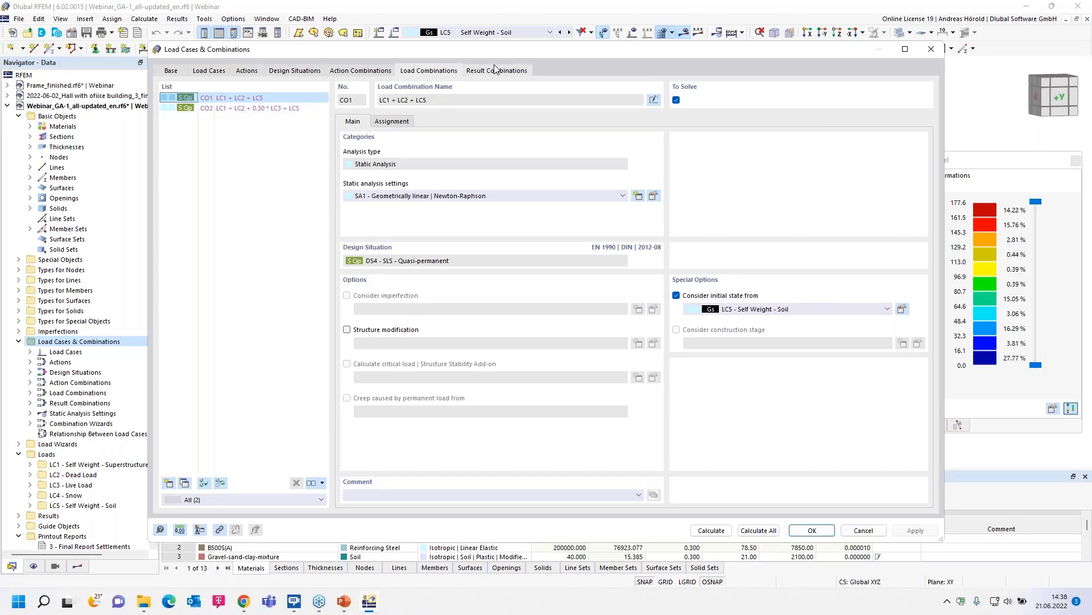
{"action": "left_click", "coordinate": [253, 108]}
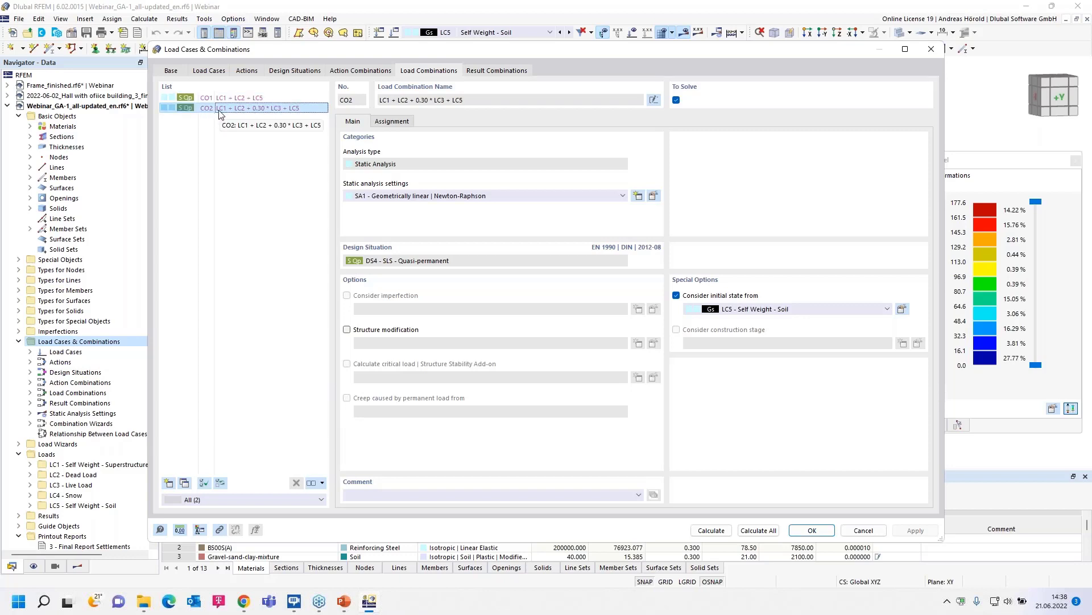
{"action": "left_click", "coordinate": [486, 73]}
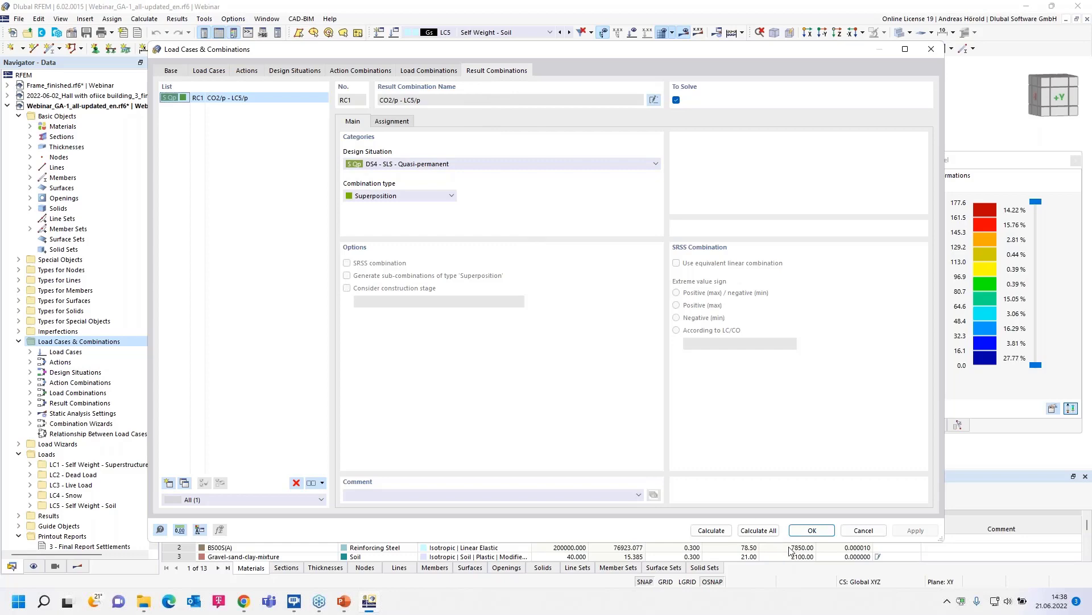
{"action": "left_click", "coordinate": [862, 530]}
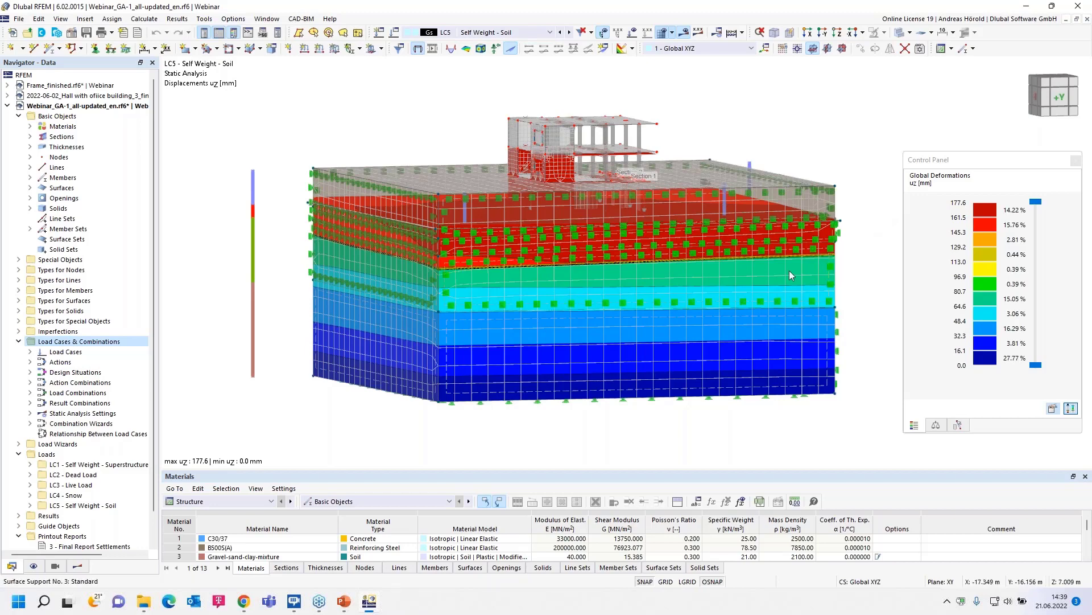
Activate the second clipping plane from the guide objects and turn the soil model to face the cut section.
{"action": "middle_click_drag", "start_coordinate": [586, 440], "coordinate": [585, 431], "text": "ctrl"}
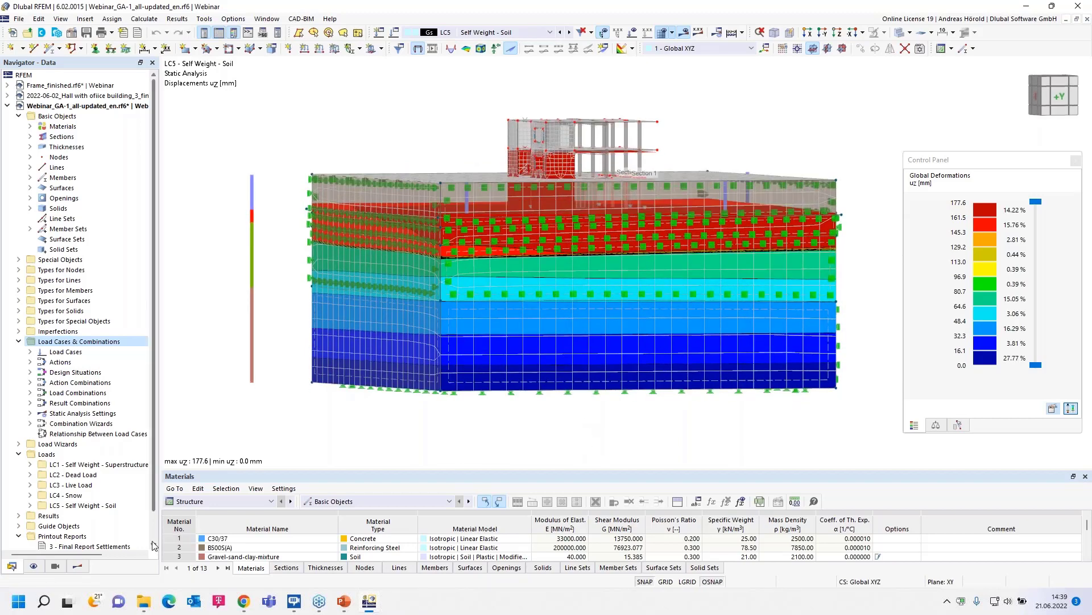
{"action": "scroll", "coordinate": [32, 477], "scroll_direction": "down", "scroll_amount": 1}
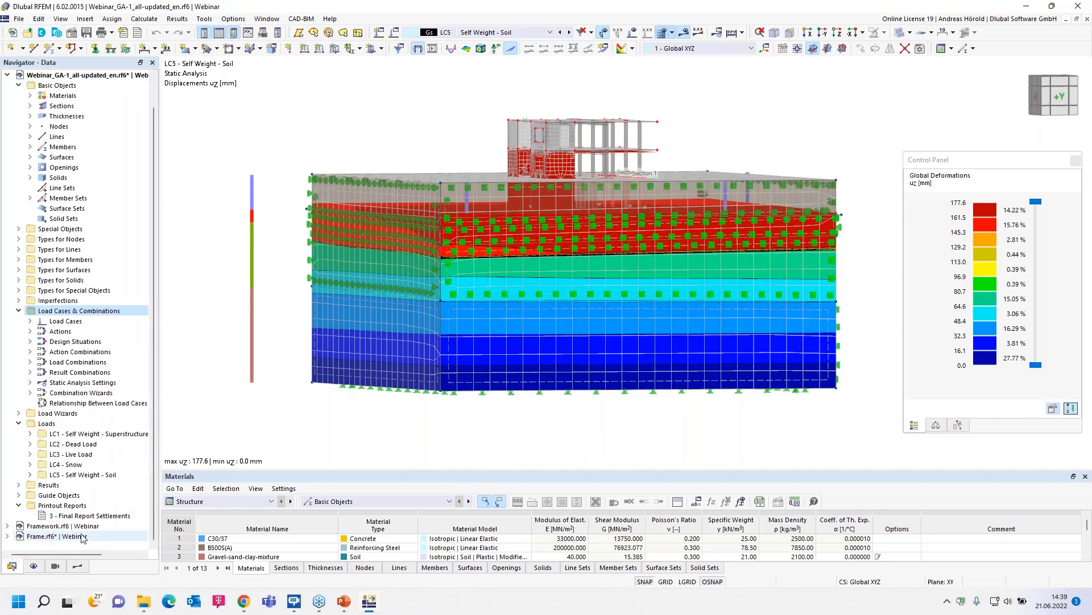
{"action": "left_click", "coordinate": [20, 496]}
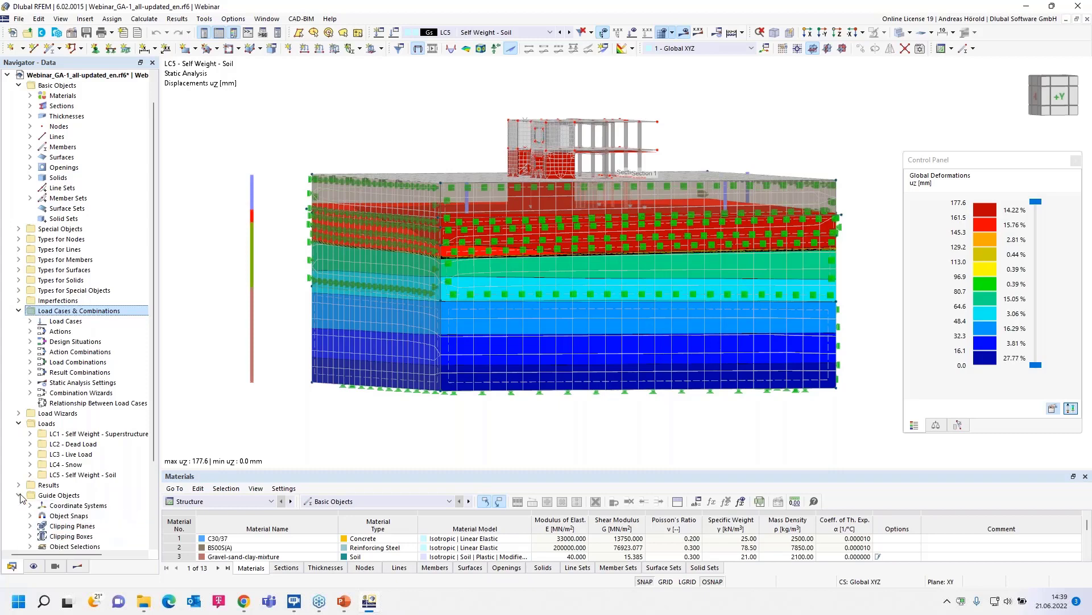
{"action": "scroll", "coordinate": [29, 456], "scroll_direction": "down", "scroll_amount": 3}
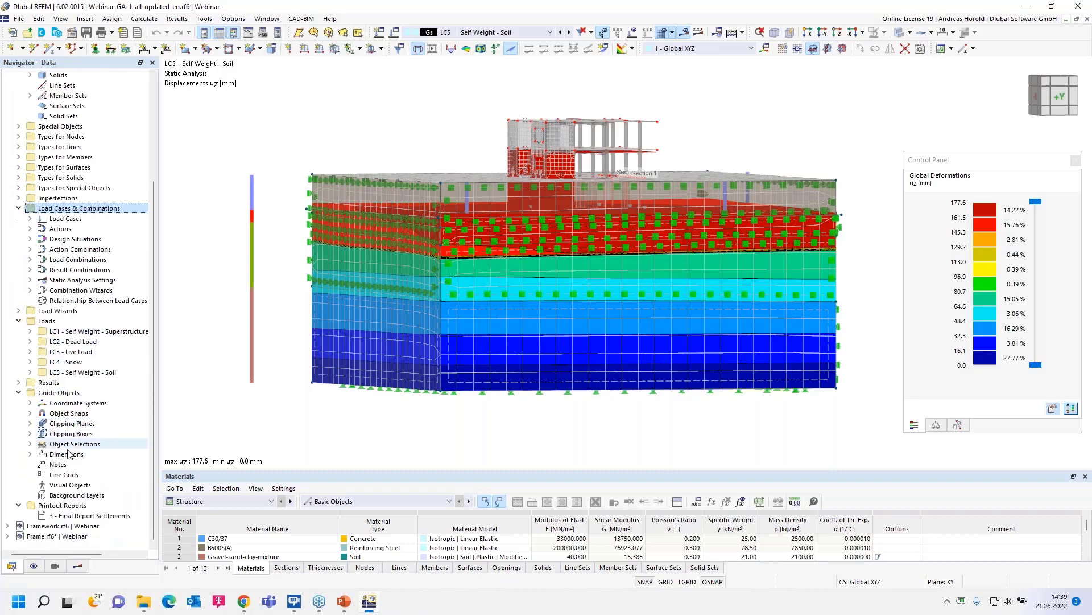
{"action": "left_click", "coordinate": [30, 423]}
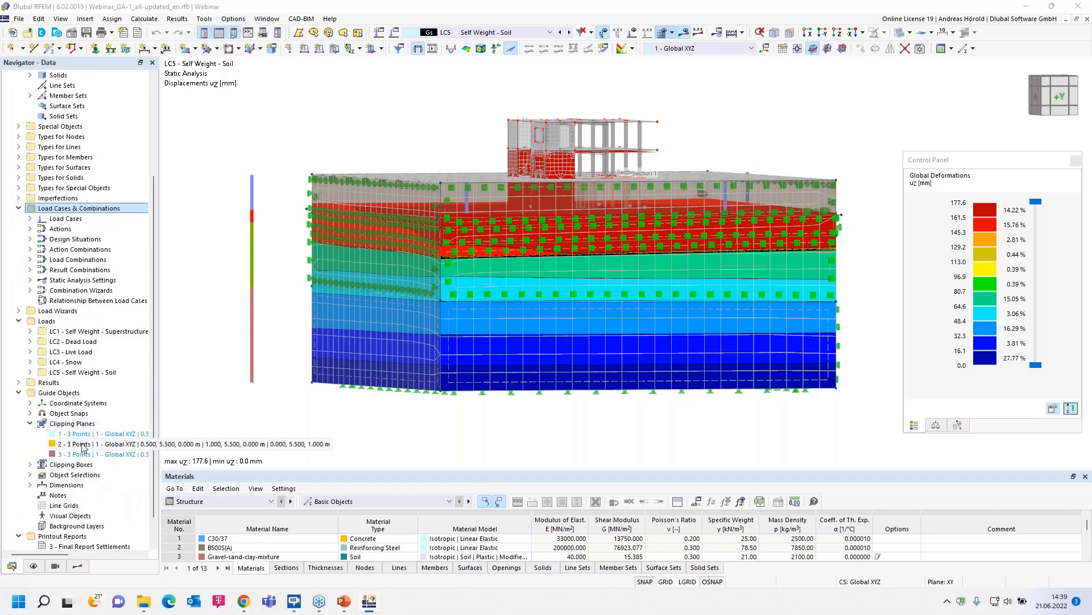
{"action": "right_click", "coordinate": [83, 444]}
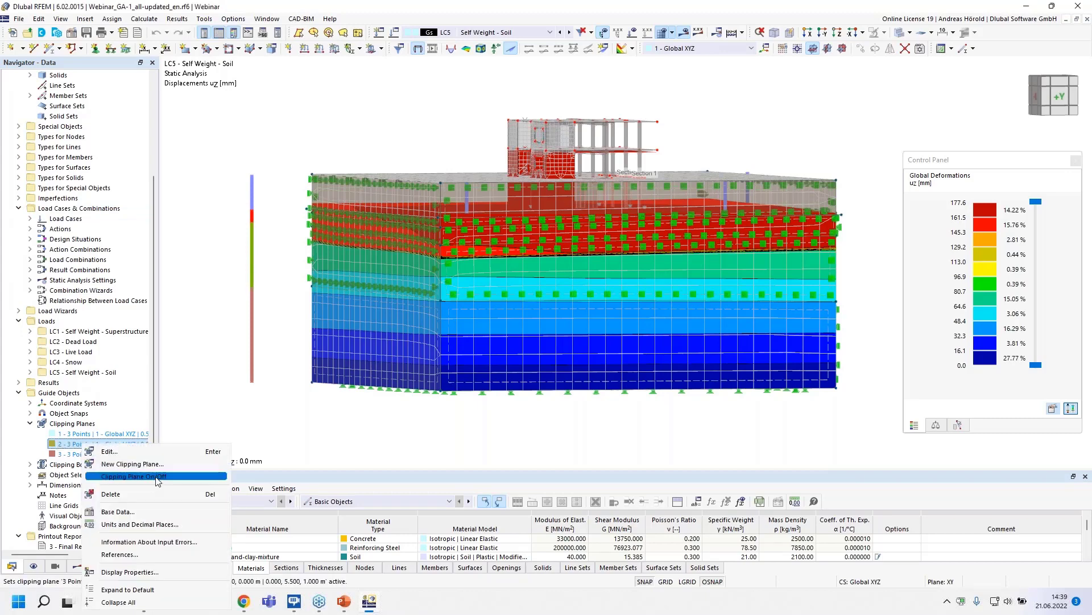
{"action": "left_click", "coordinate": [154, 477]}
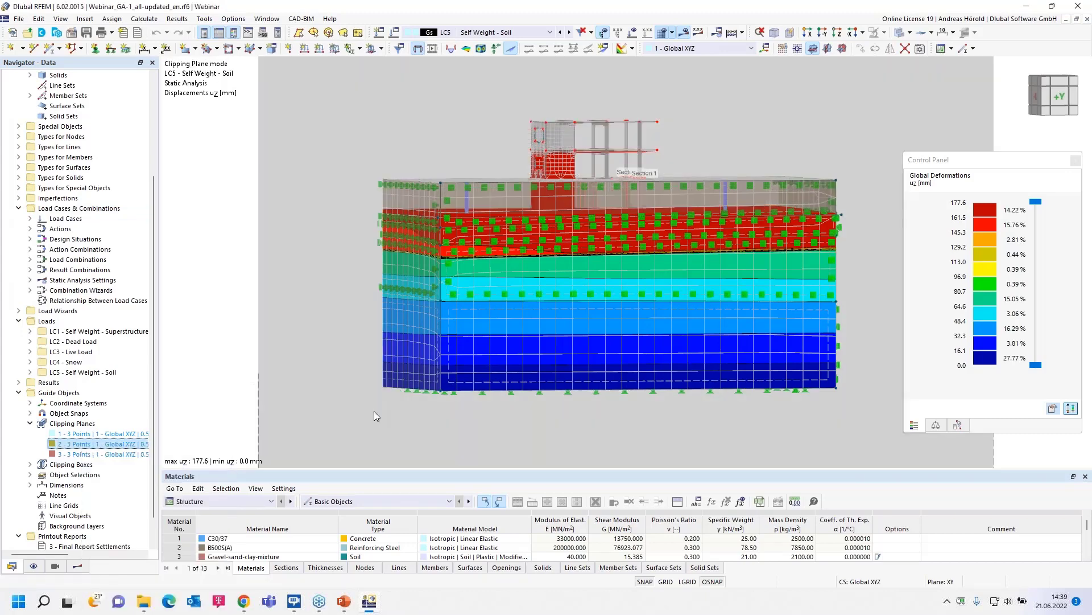
{"action": "middle_click_drag", "start_coordinate": [319, 408], "coordinate": [517, 443], "text": "ctrl"}
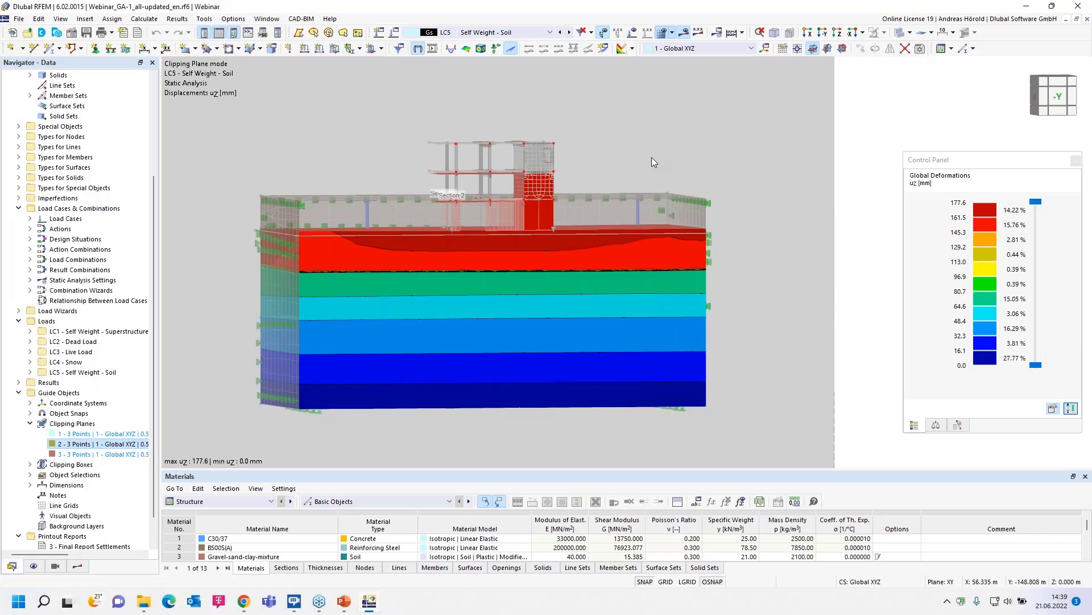
Display the uz displacements in the clipped soil model for load combination CO2 and result combination RC1, examining the area beneath the building.
{"action": "left_click", "coordinate": [550, 33]}
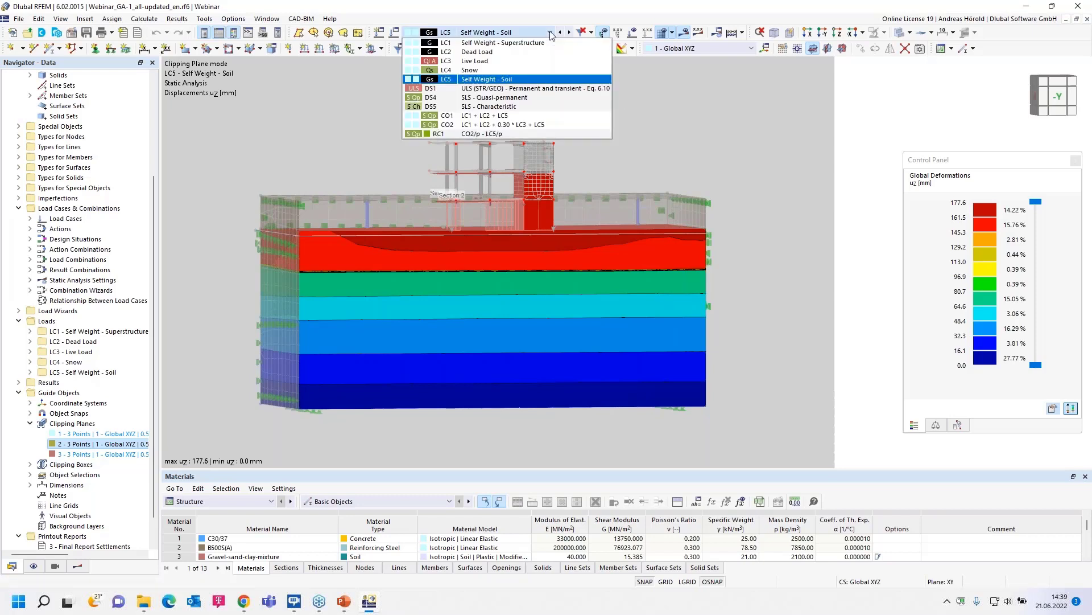
{"action": "left_click", "coordinate": [535, 127]}
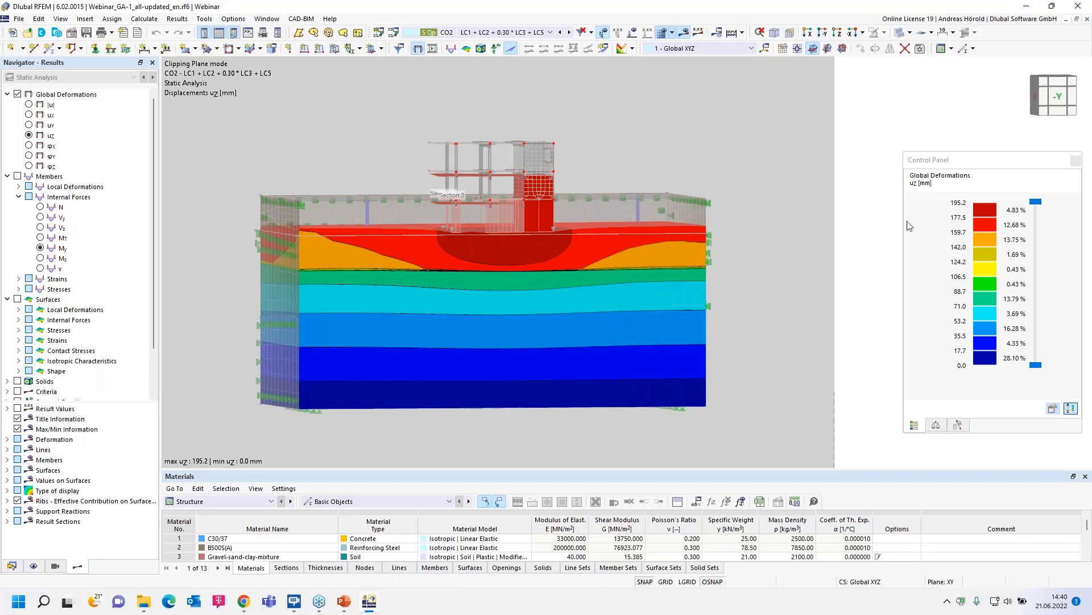
{"action": "left_click", "coordinate": [535, 32]}
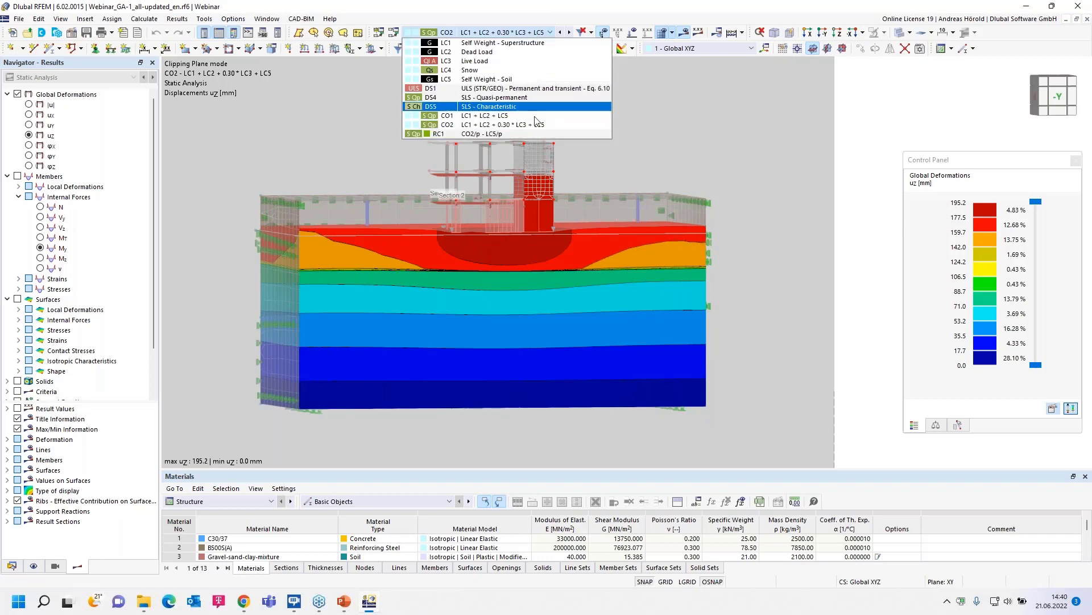
{"action": "left_click", "coordinate": [537, 133]}
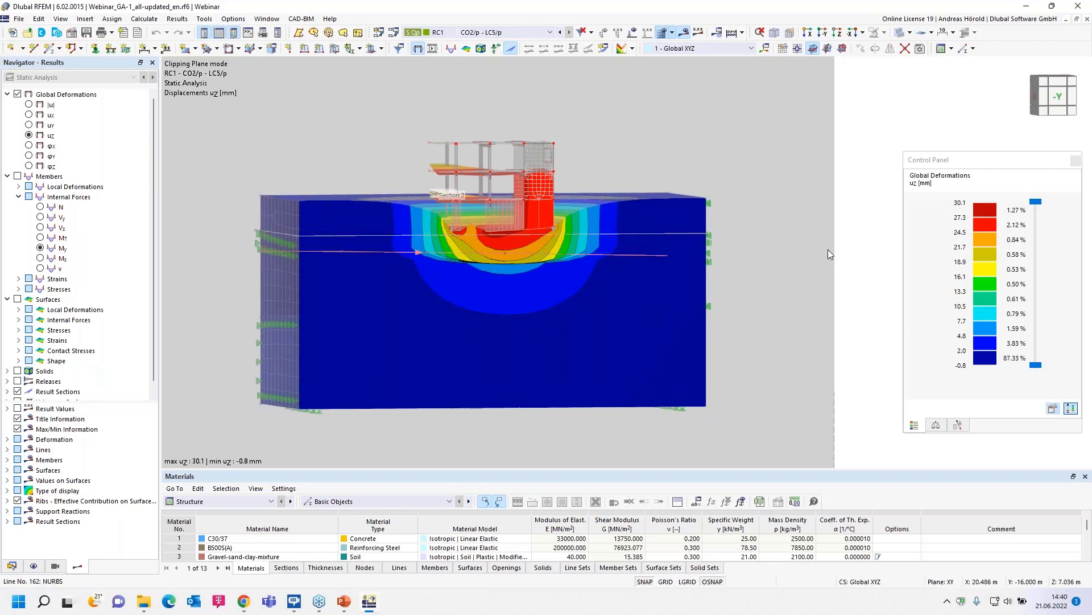
{"action": "scroll", "coordinate": [763, 260], "scroll_direction": "up", "scroll_amount": 5}
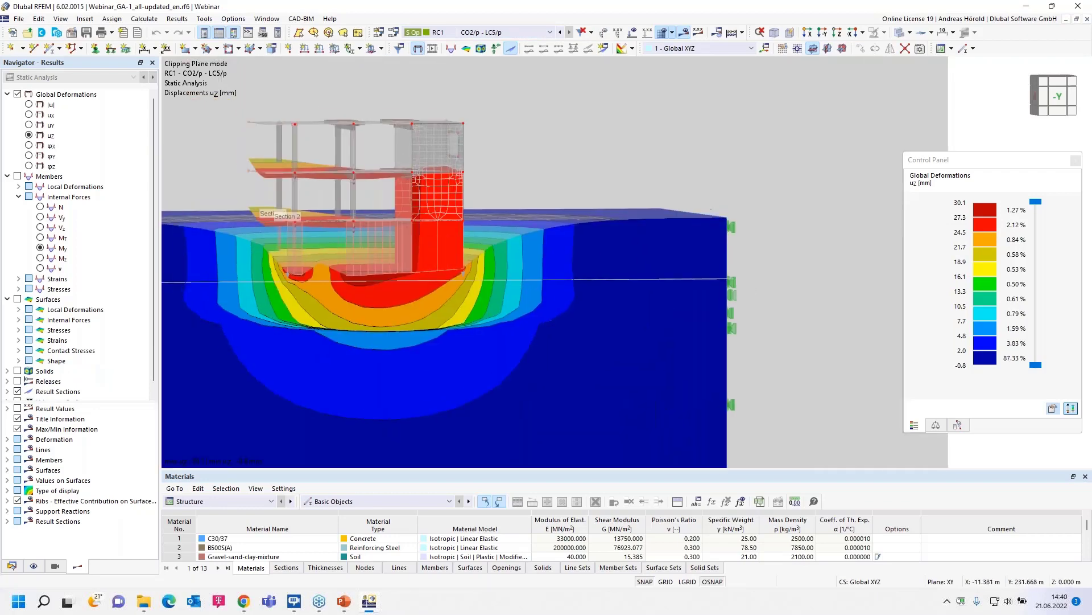
{"action": "scroll", "coordinate": [819, 312], "scroll_direction": "down", "scroll_amount": 2}
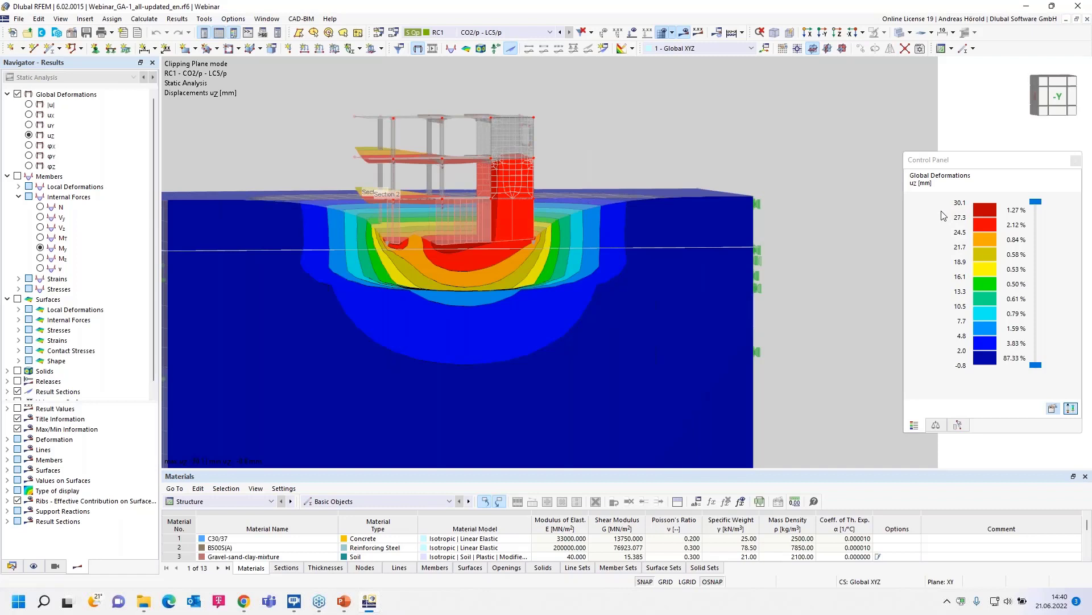
Switch from the soil model to the Framework.rf6 model and tilt the frame to a flatter side view.
{"action": "scroll", "coordinate": [800, 236], "scroll_direction": "down", "scroll_amount": 3}
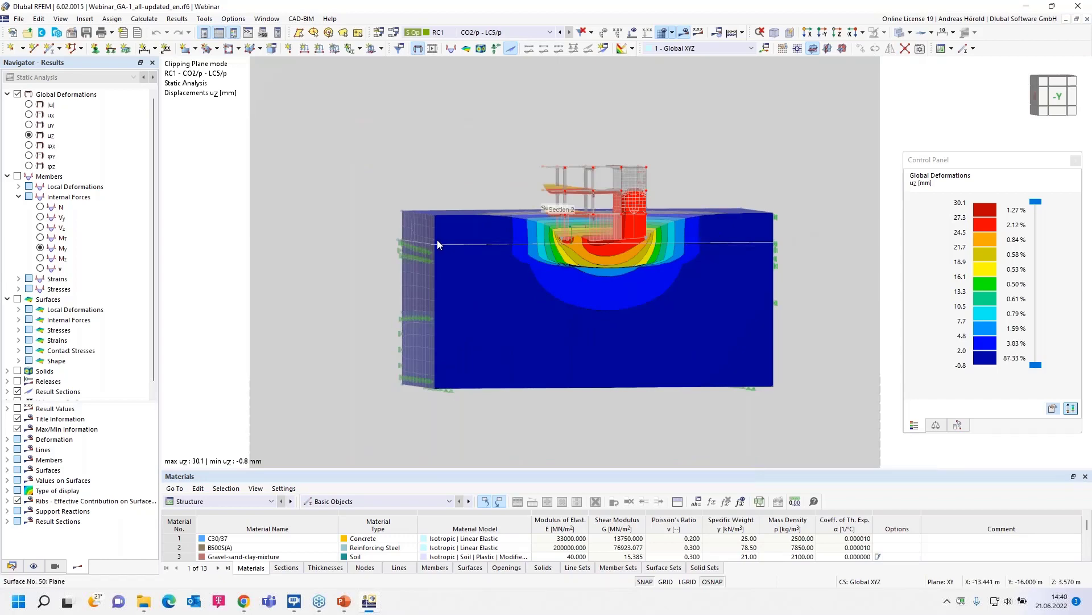
{"action": "scroll", "coordinate": [87, 341], "scroll_direction": "down", "scroll_amount": 1}
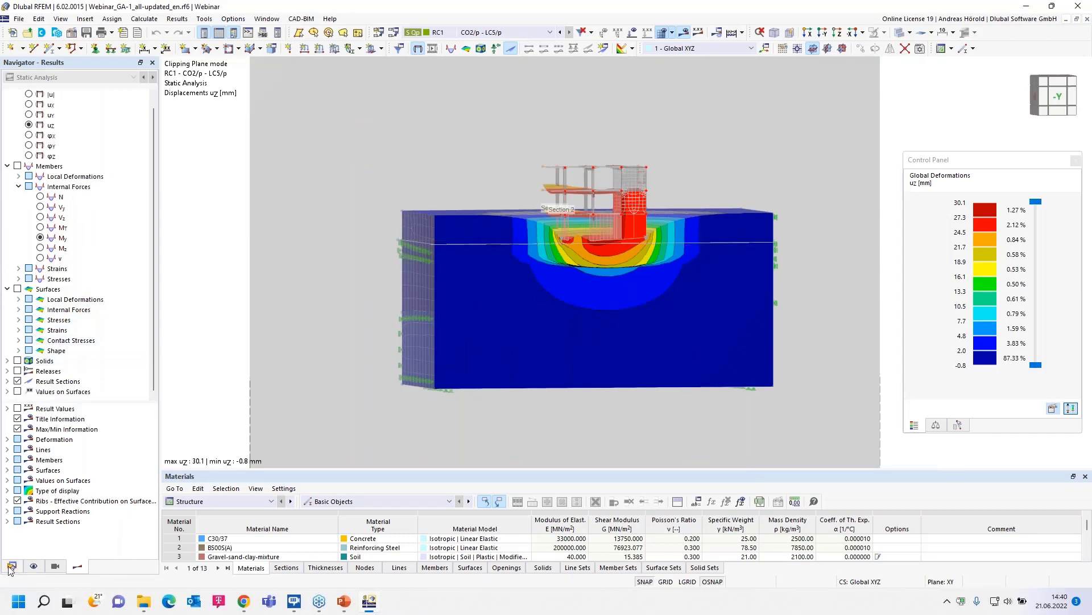
{"action": "left_click", "coordinate": [11, 565]}
{"action": "scroll", "coordinate": [122, 158], "scroll_direction": "up", "scroll_amount": 4}
{"action": "scroll", "coordinate": [121, 158], "scroll_direction": "up", "scroll_amount": 1}
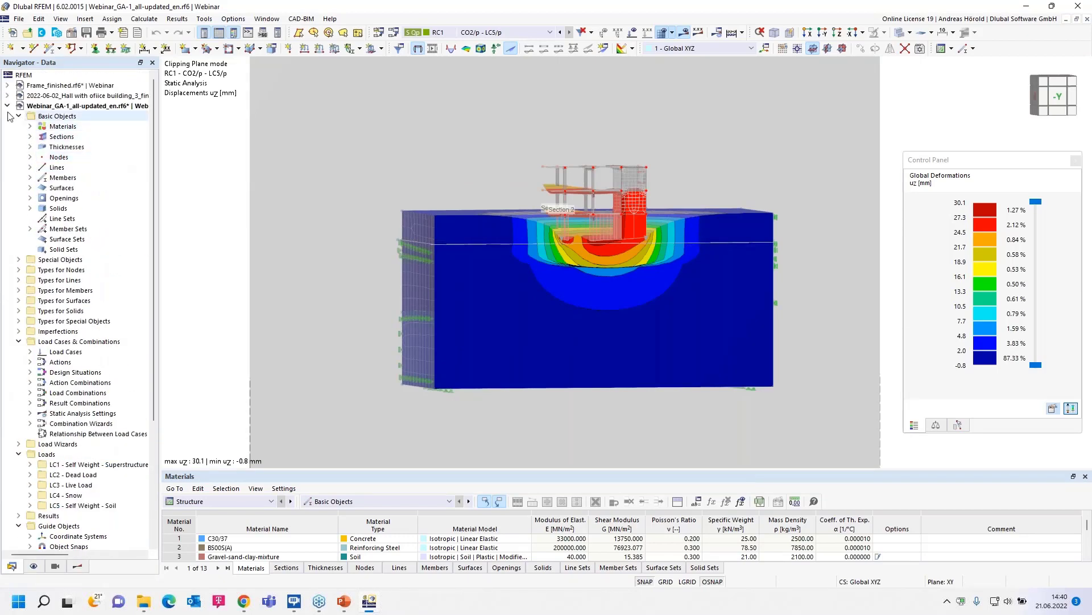
{"action": "left_click", "coordinate": [7, 105]}
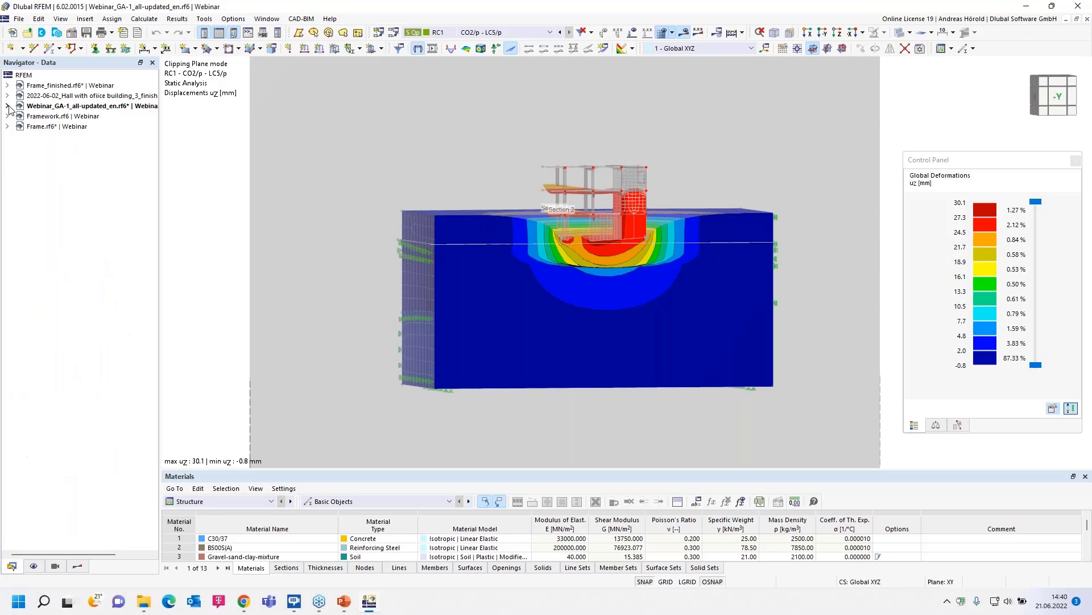
{"action": "left_click", "coordinate": [83, 117]}
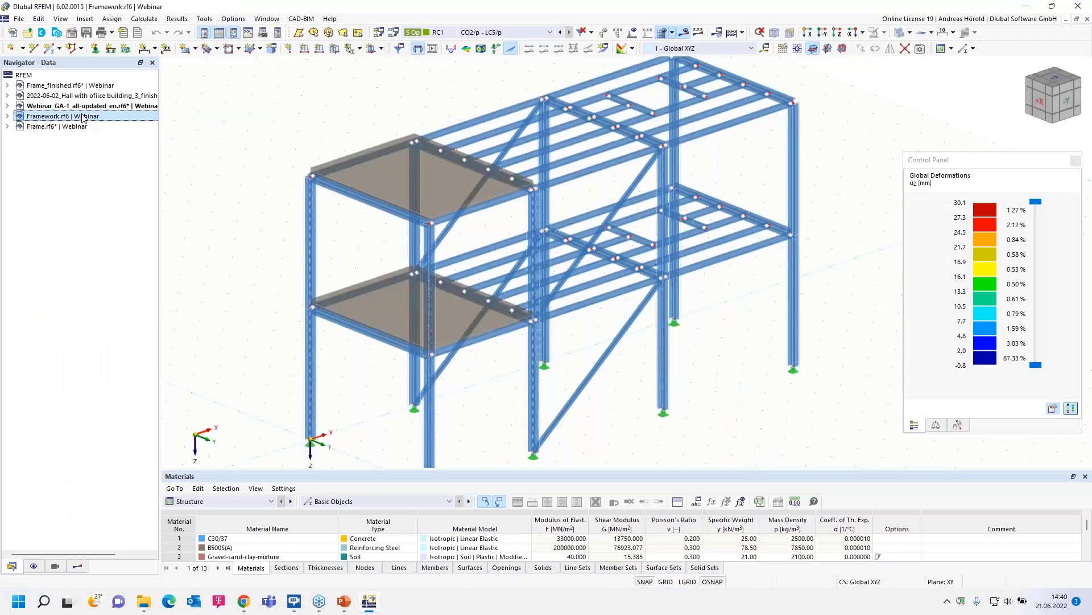
{"action": "middle_click_drag", "start_coordinate": [228, 283], "coordinate": [234, 248], "text": "ctrl"}
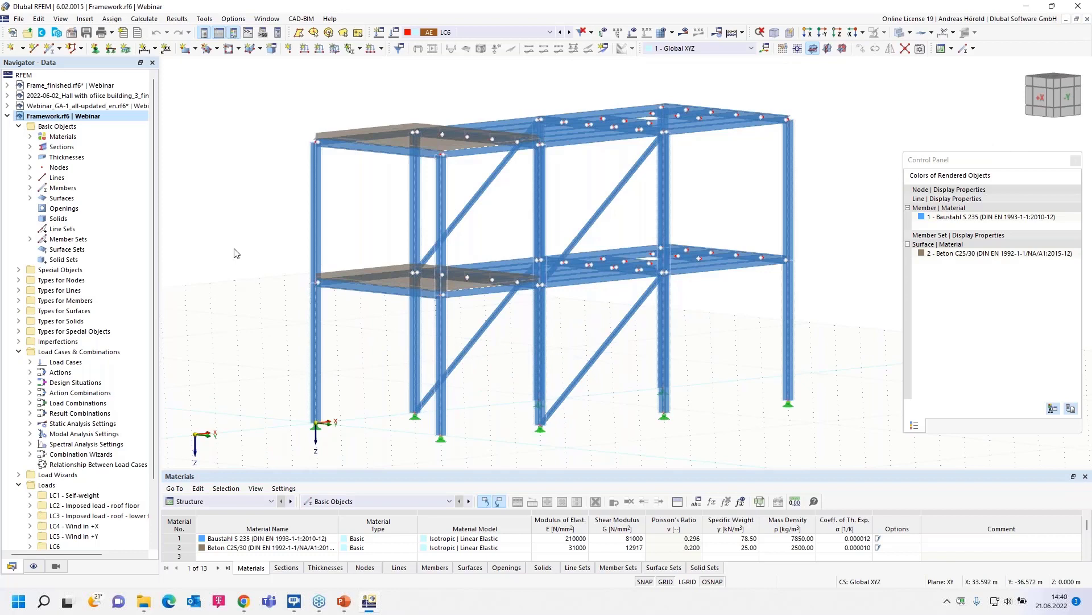
Open the load cases and combinations settings and inspect modal analysis load case LC6 and response spectrum load case LC7.
{"action": "right_click", "coordinate": [85, 353]}
{"action": "left_click", "coordinate": [149, 358]}
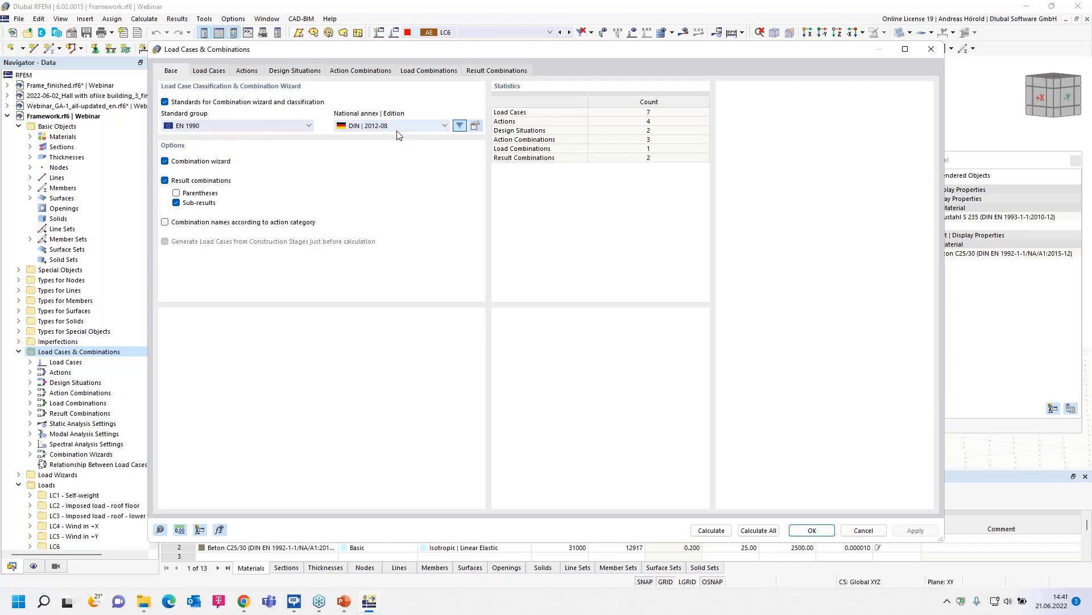
{"action": "left_click", "coordinate": [208, 71]}
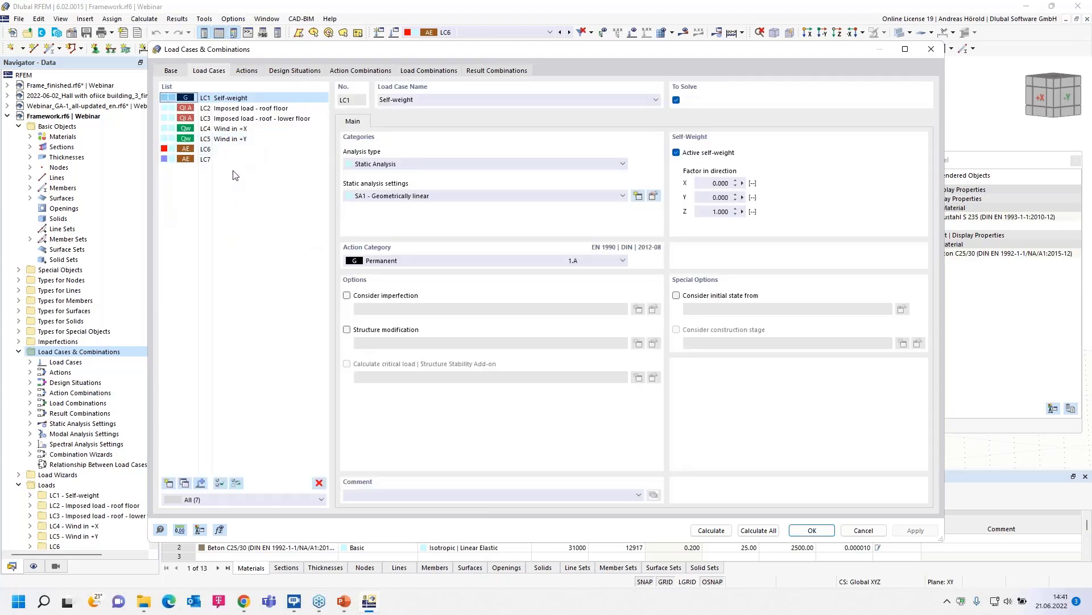
{"action": "left_click", "coordinate": [230, 150]}
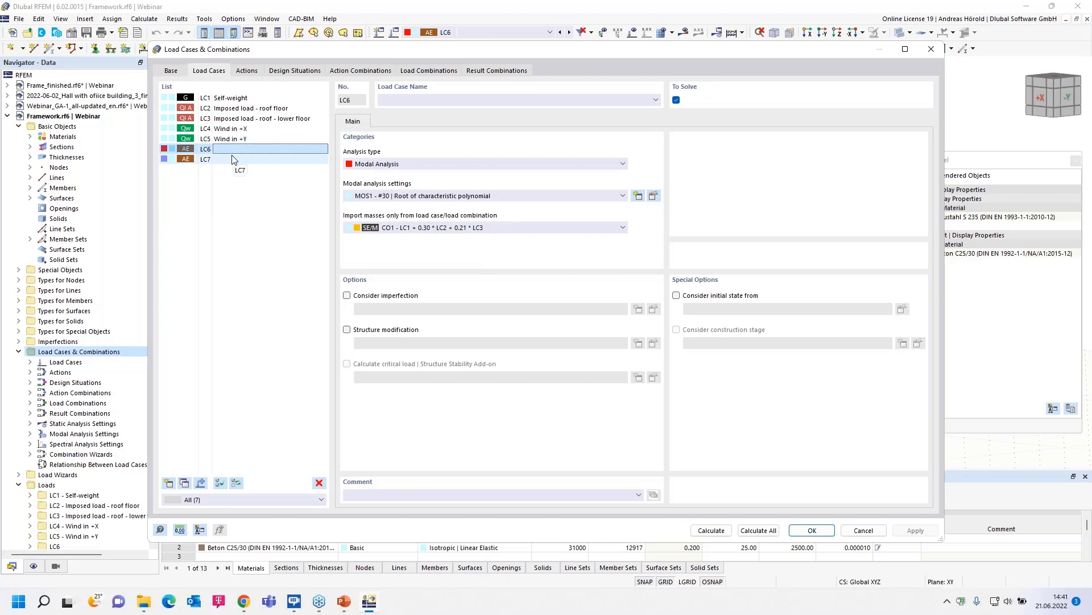
{"action": "left_click", "coordinate": [232, 159]}
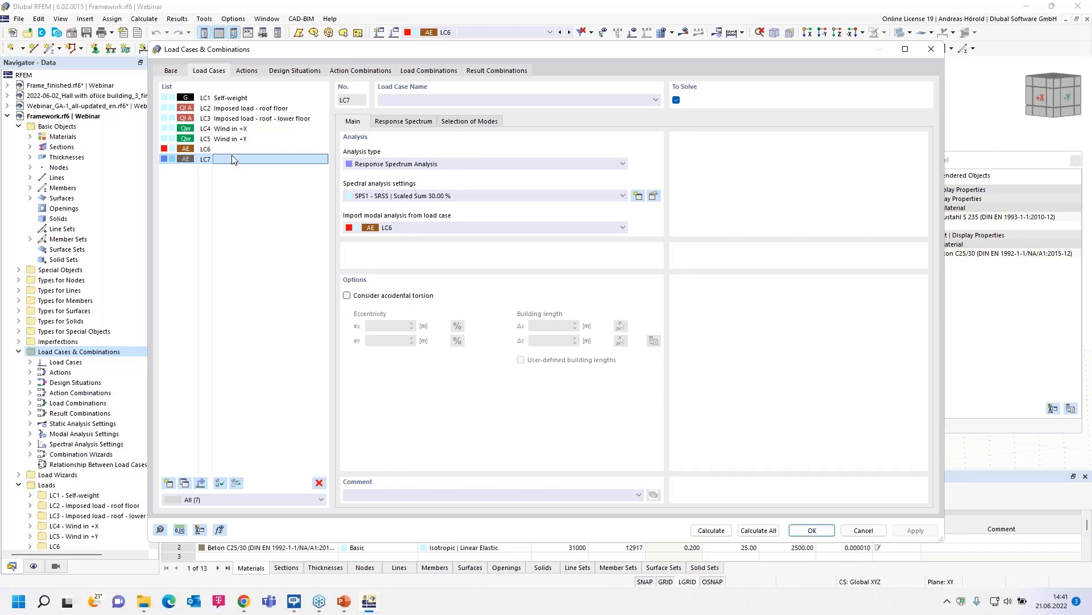
Inspect the main settings and assigned load cases of action A4, Seismic actions.
{"action": "left_click", "coordinate": [246, 71]}
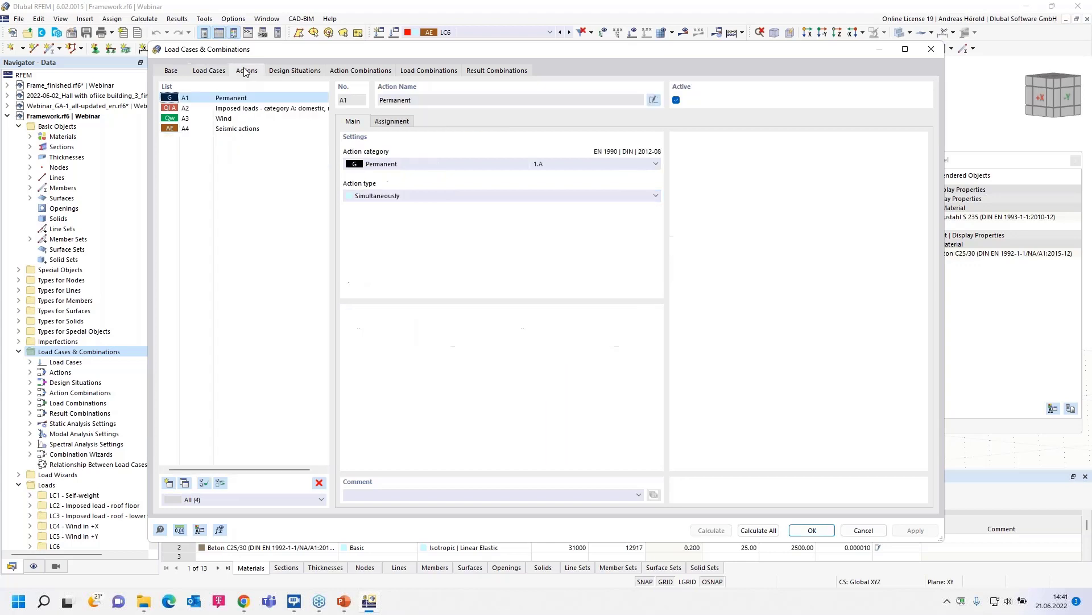
{"action": "left_click", "coordinate": [239, 130]}
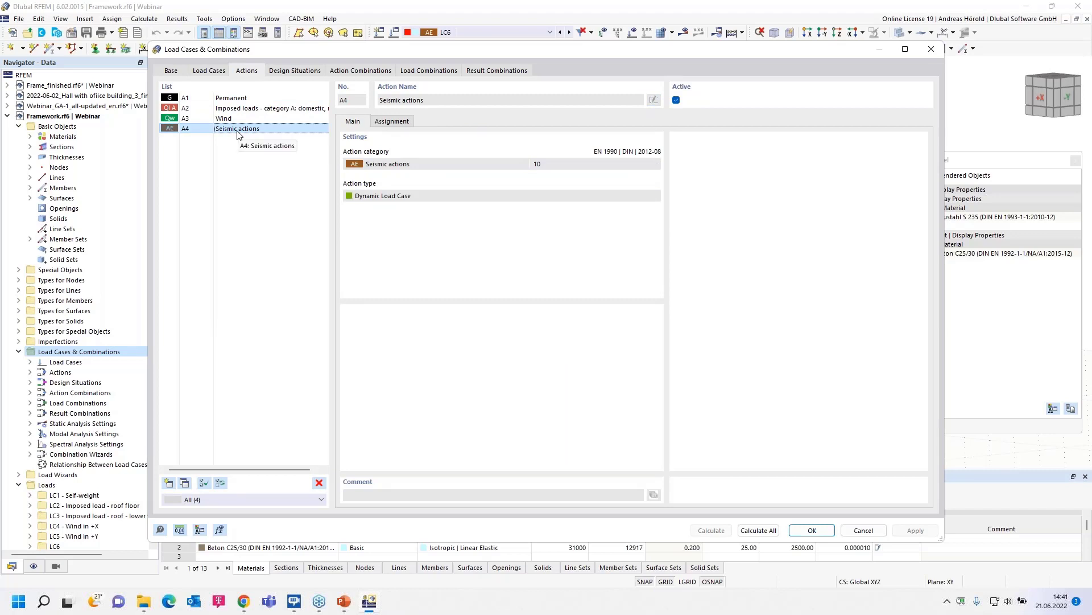
{"action": "left_click", "coordinate": [387, 123]}
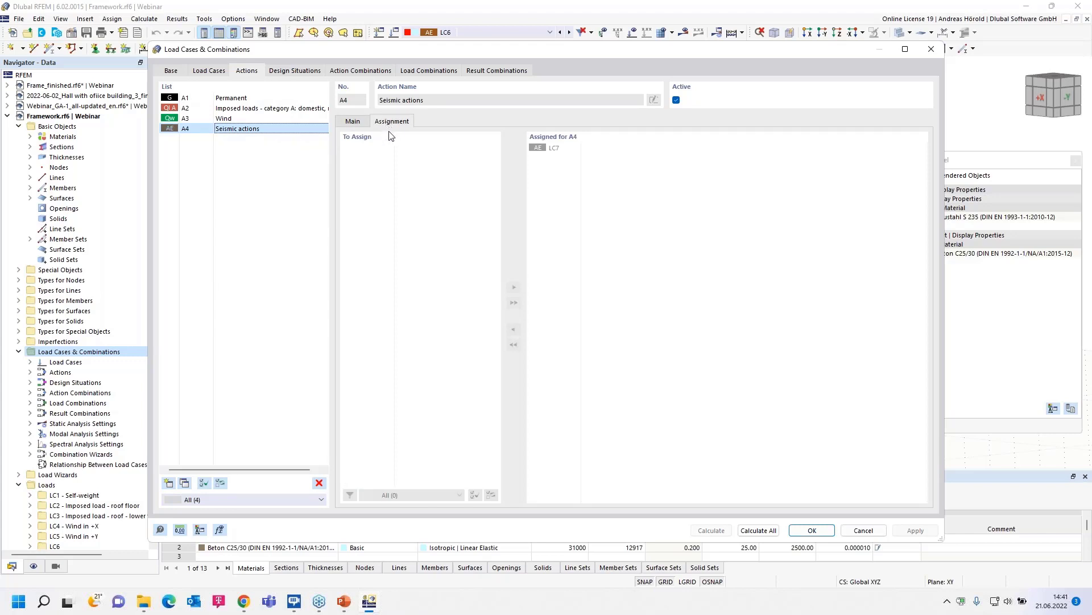
{"action": "left_click", "coordinate": [355, 125]}
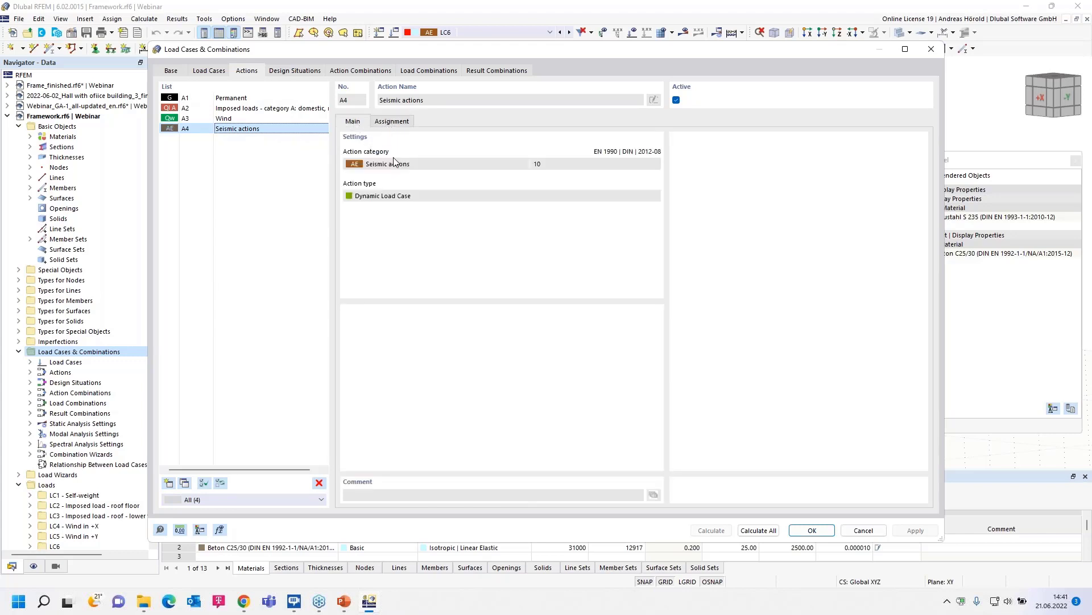
Compare the design situation types and combination wizards of DS1 and DS2.
{"action": "left_click", "coordinate": [295, 71]}
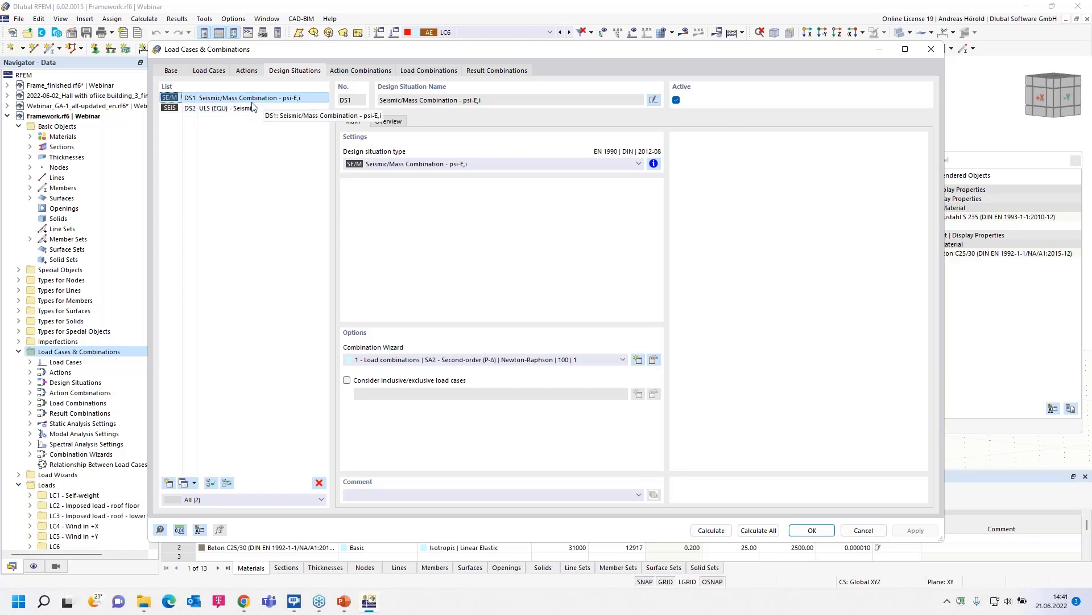
{"action": "left_click", "coordinate": [233, 111]}
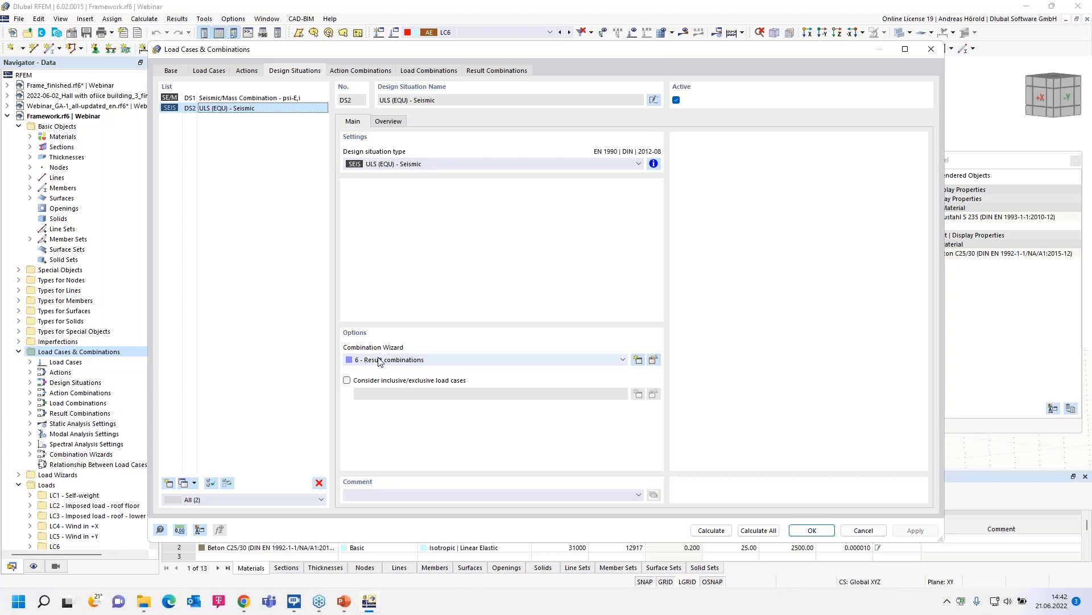
{"action": "left_click", "coordinate": [191, 101]}
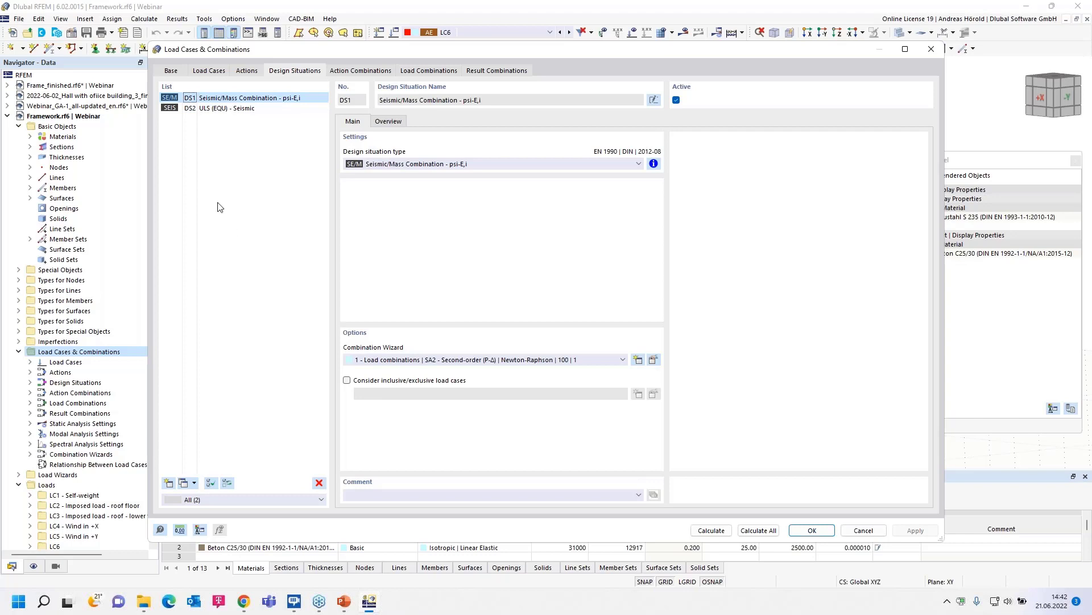
{"action": "left_click", "coordinate": [225, 110]}
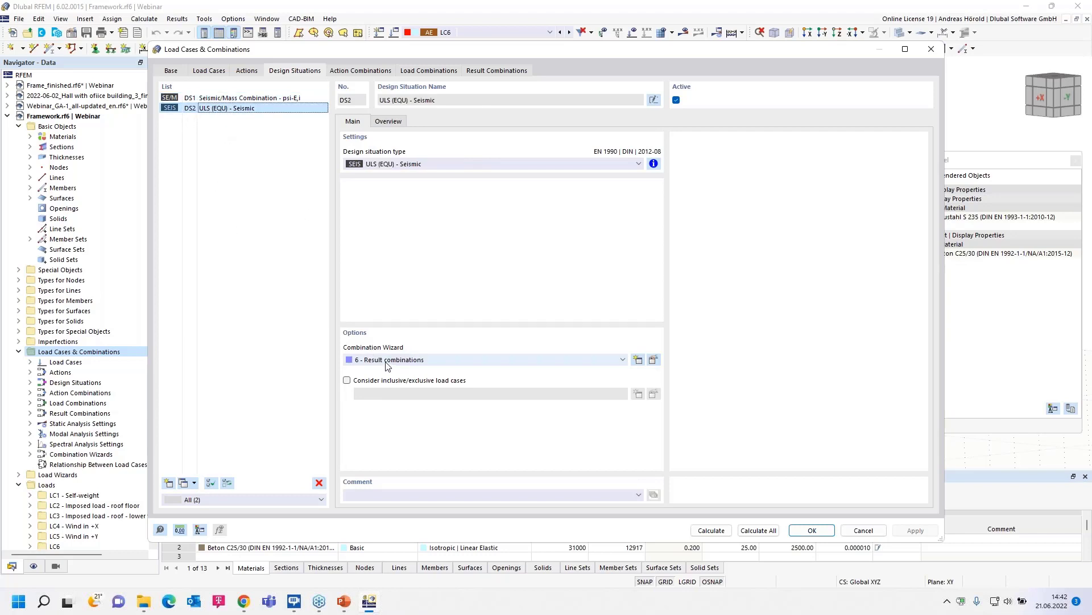
Review action combinations AC1 and AC2, including the assignment of AC1, and load combination CO1.
{"action": "left_click", "coordinate": [361, 72]}
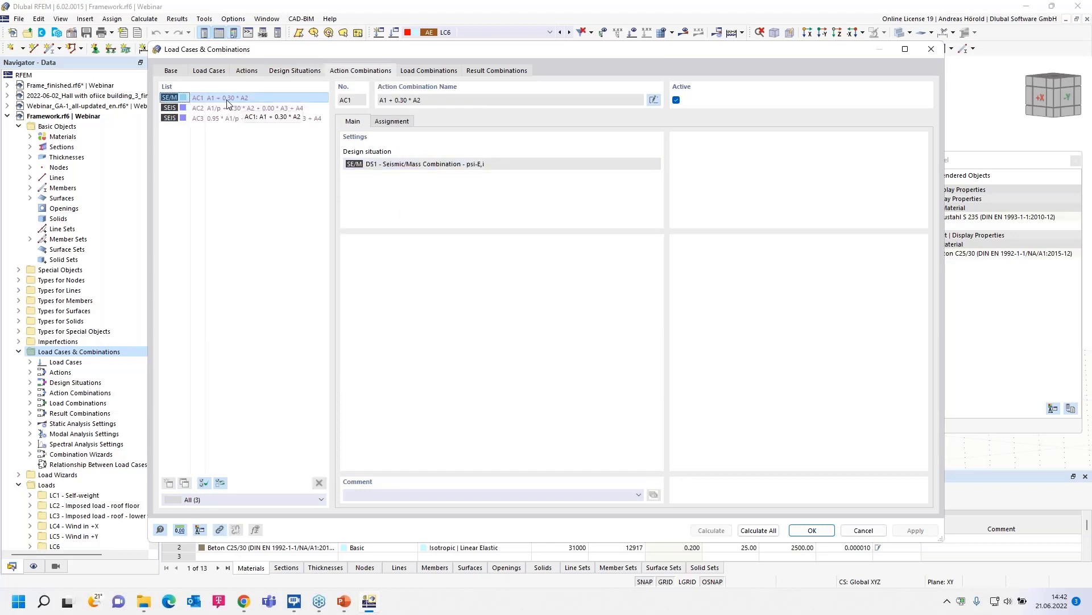
{"action": "left_click", "coordinate": [399, 123]}
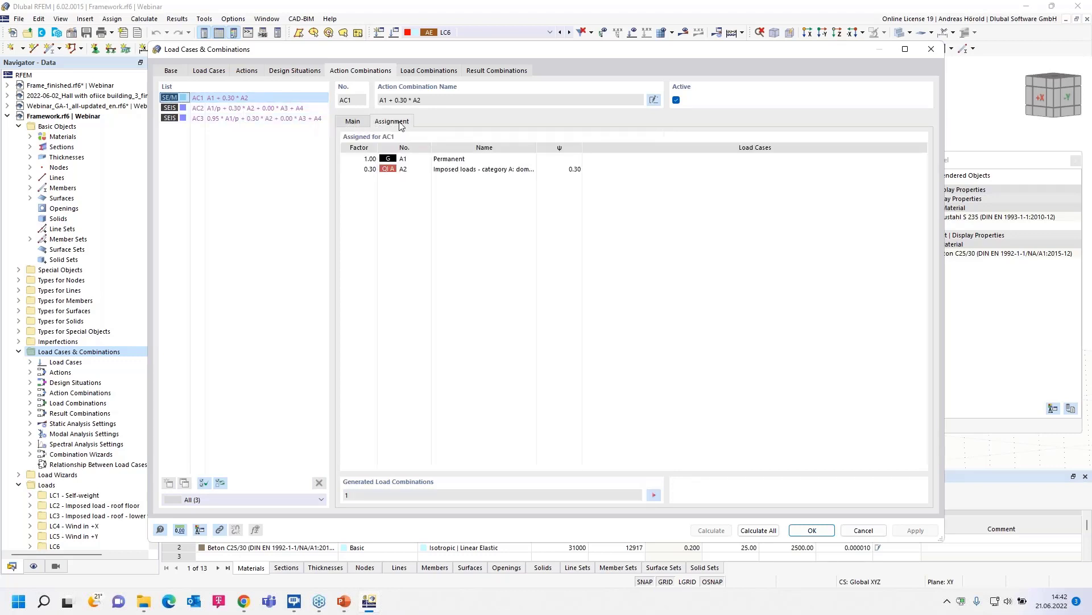
{"action": "left_click", "coordinate": [355, 122]}
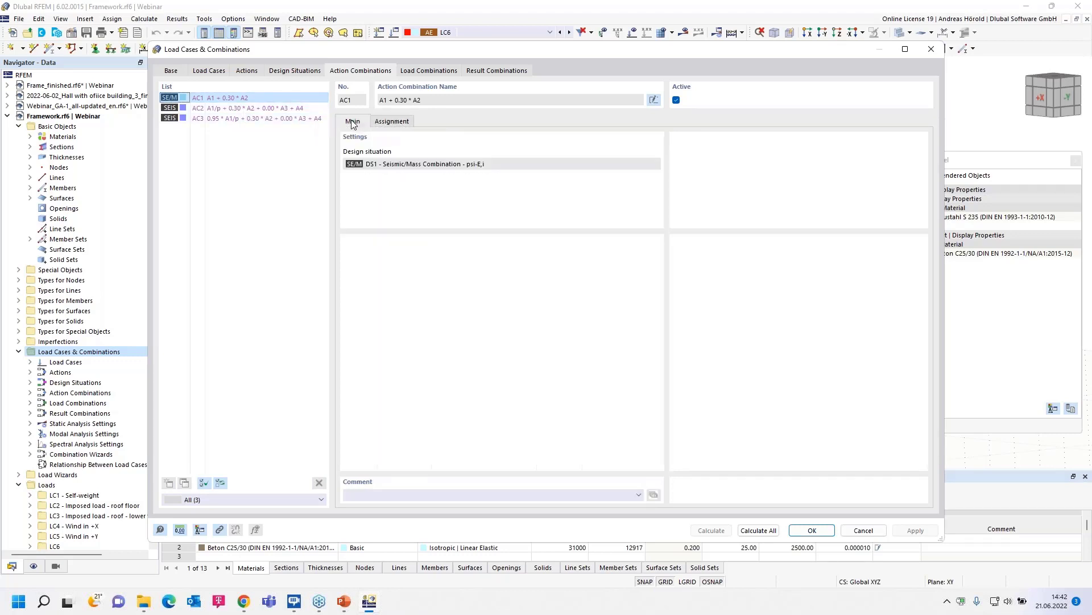
{"action": "left_click", "coordinate": [218, 112]}
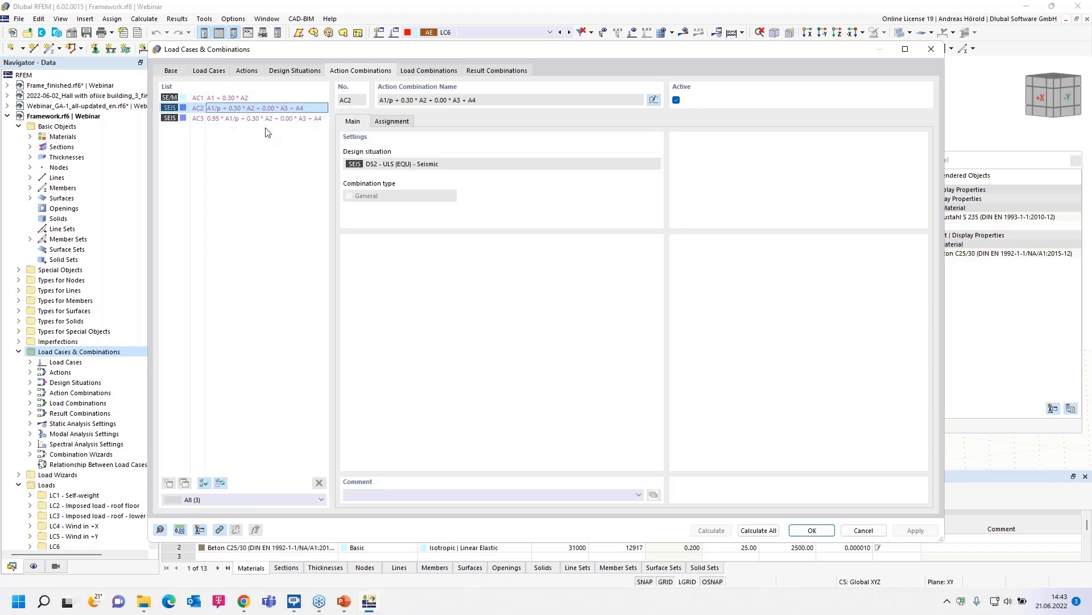
{"action": "left_click", "coordinate": [429, 70]}
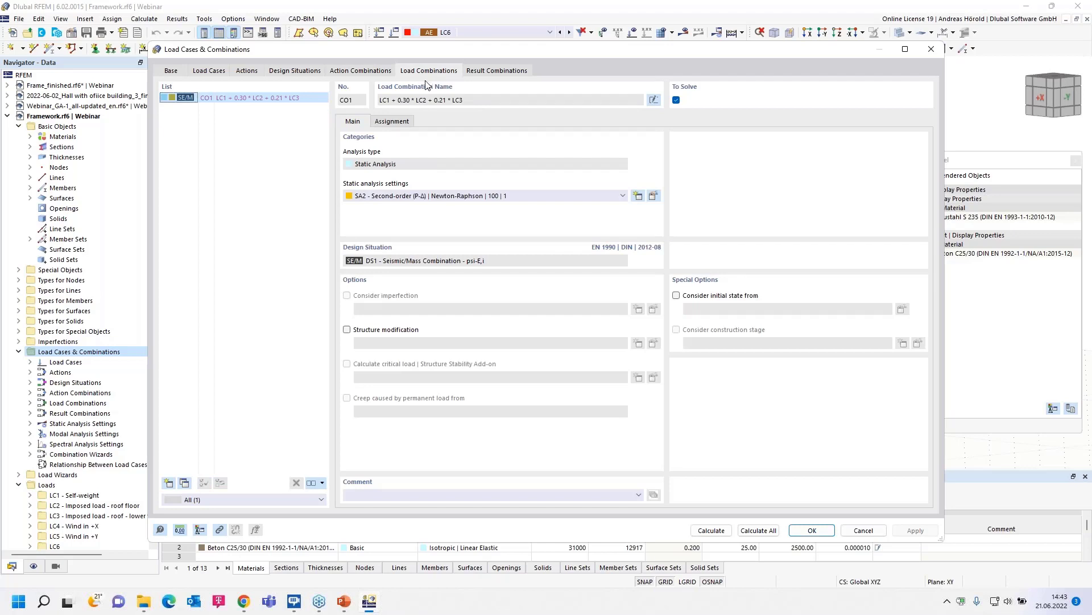
Inspect the assignment of result combination RC2 and the sub-result options available for LC7, keeping the scaled sums envelope.
{"action": "left_click", "coordinate": [494, 72]}
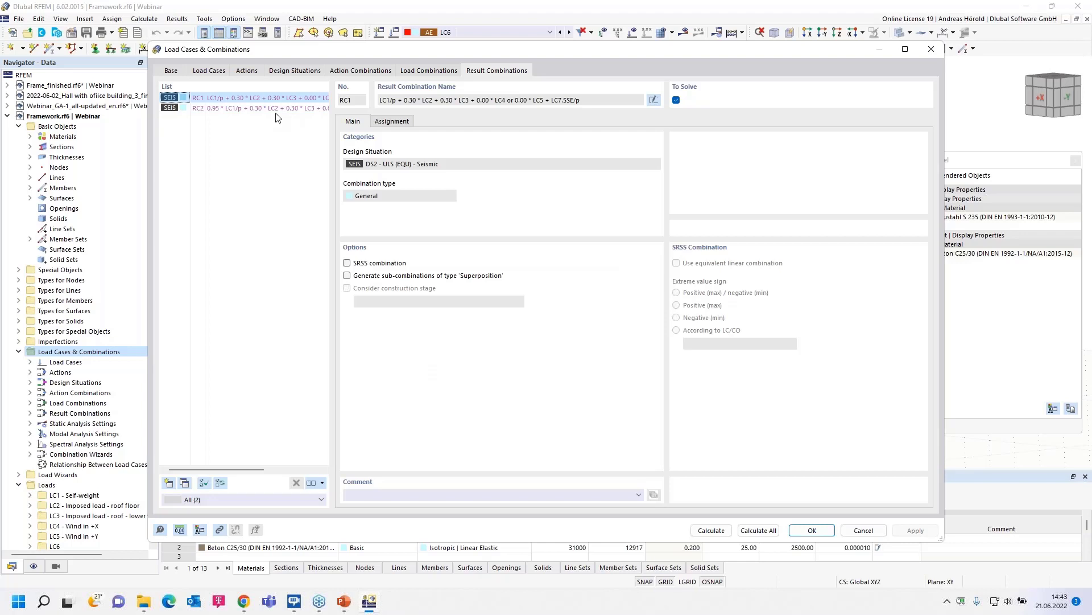
{"action": "left_click", "coordinate": [246, 108]}
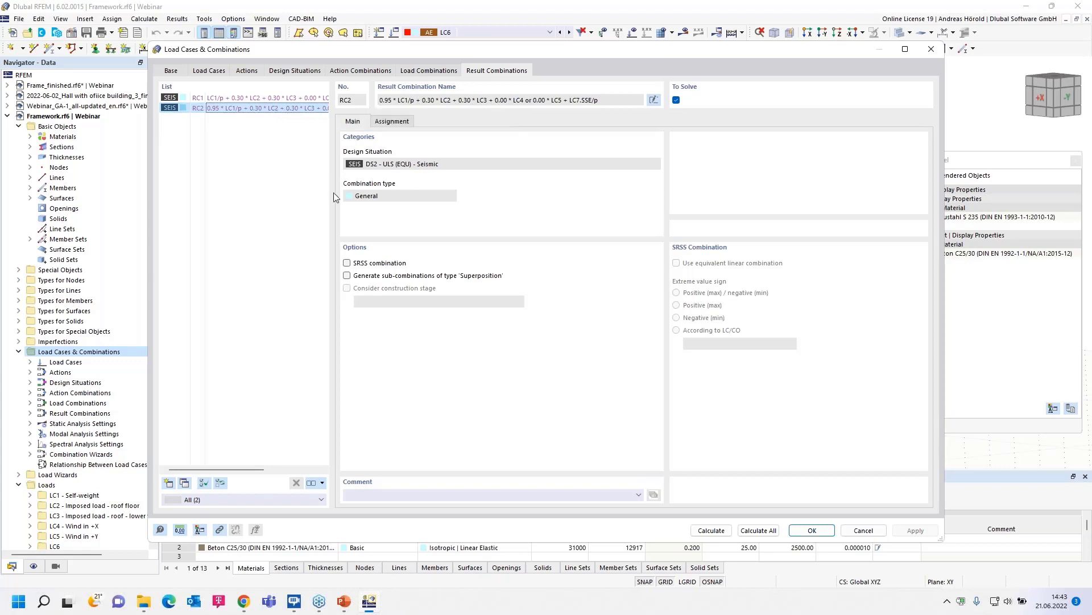
{"action": "left_click", "coordinate": [397, 122]}
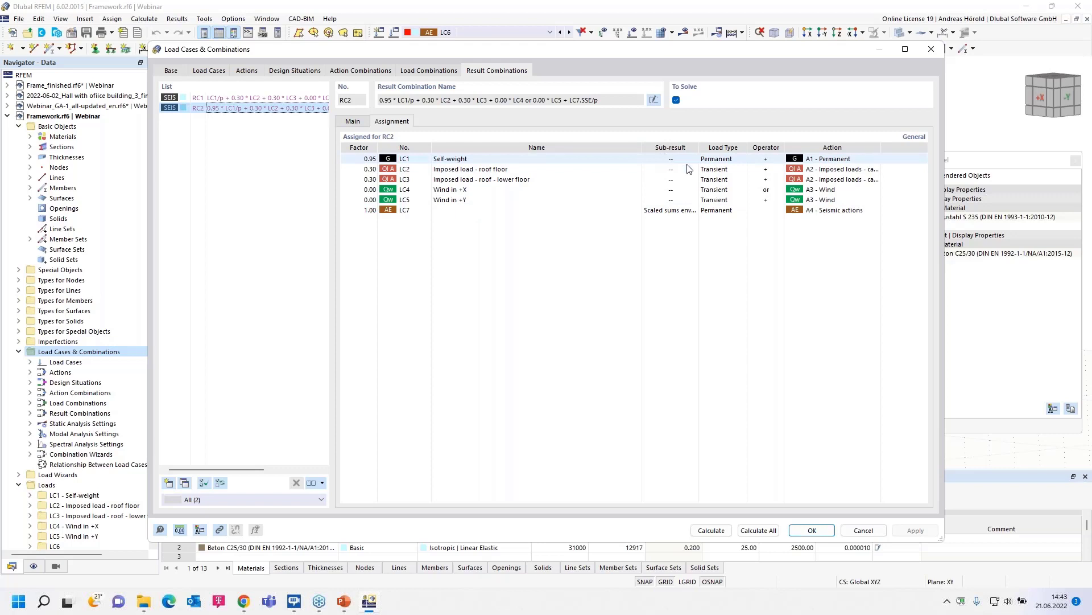
{"action": "left_click", "coordinate": [691, 210]}
{"action": "left_click", "coordinate": [694, 210]}
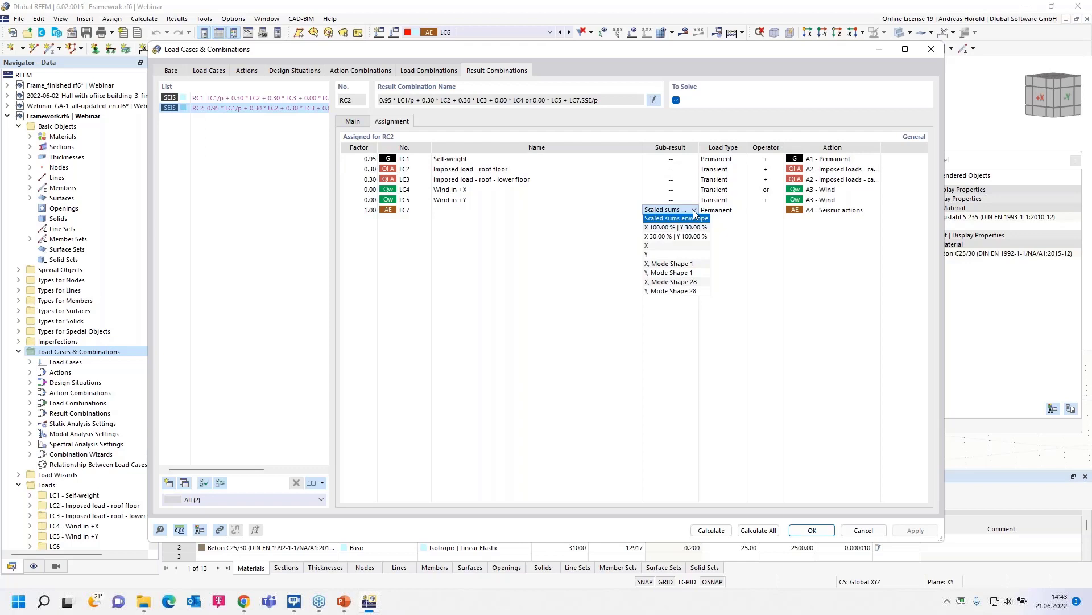
{"action": "left_click", "coordinate": [749, 246]}
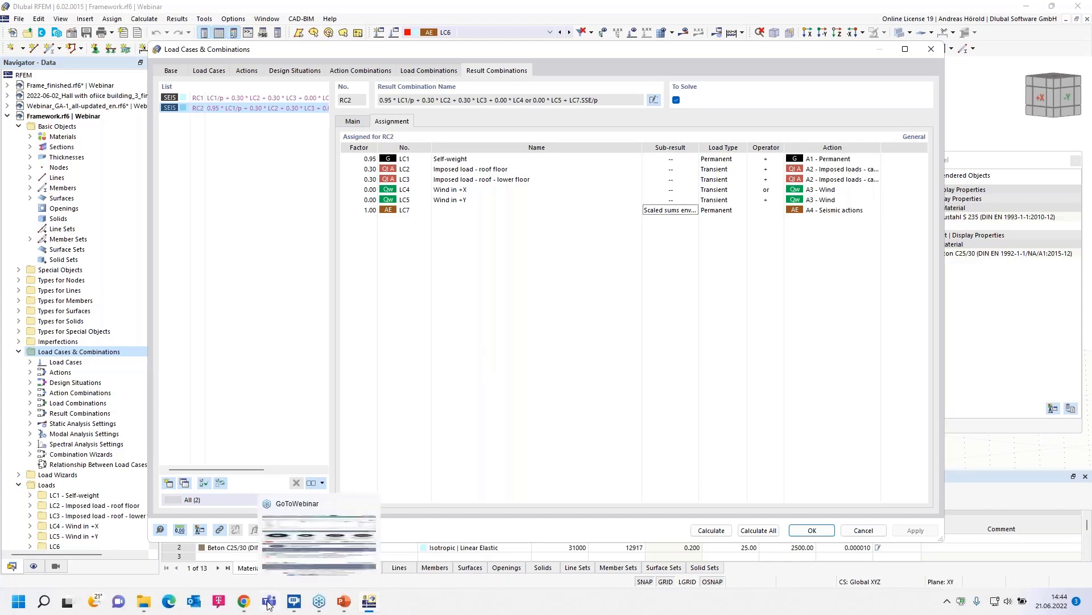
Switch to Chrome and set the Dlubal website's language to English.
{"action": "left_click", "coordinate": [243, 603]}
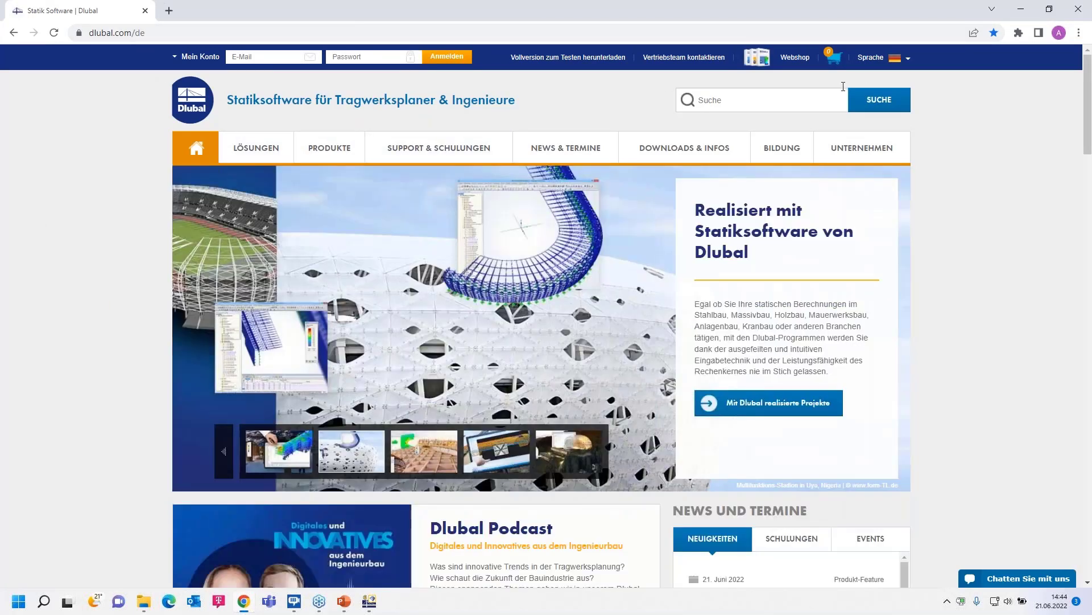
{"action": "mouse_move", "coordinate": [870, 57]}
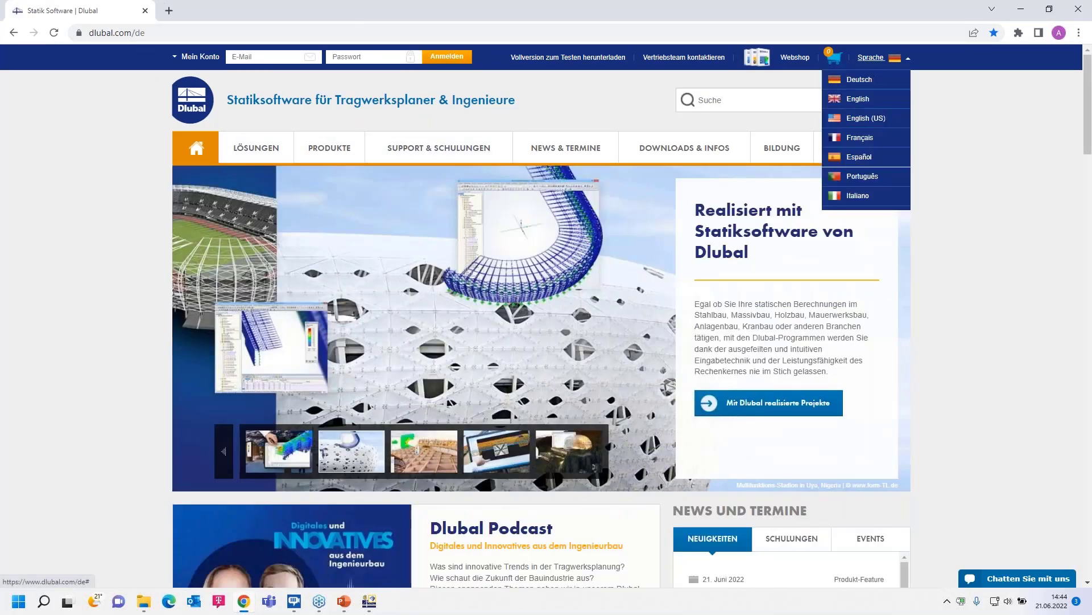
{"action": "left_click", "coordinate": [860, 101]}
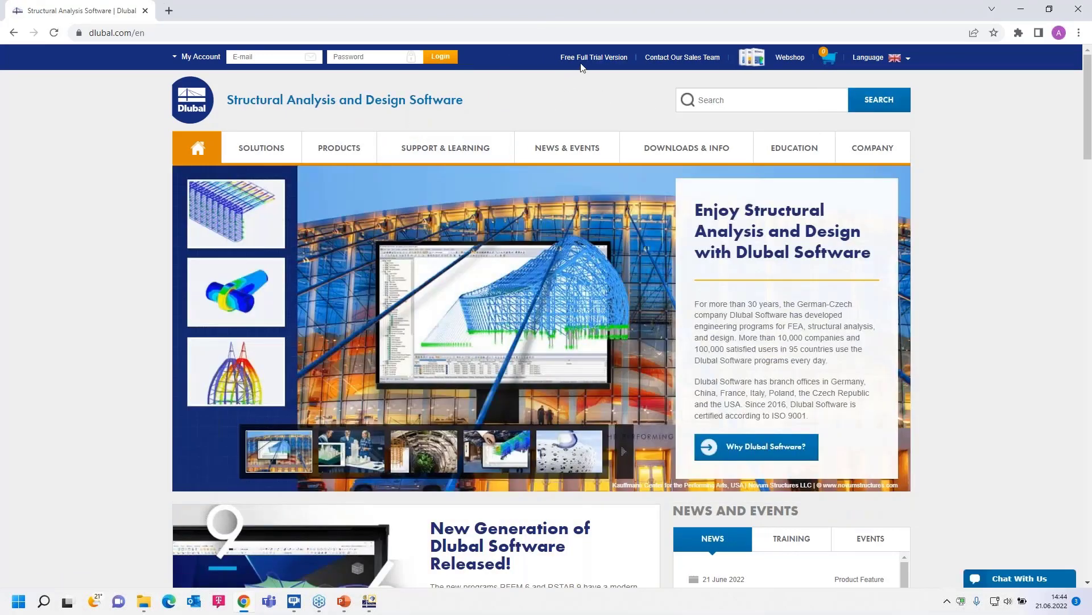
Open the Free Full Trial Version page and look through the RFEM 6, RSTAB 9, RSECTION 1 and RWIND 2 downloads.
{"action": "left_click", "coordinate": [587, 59]}
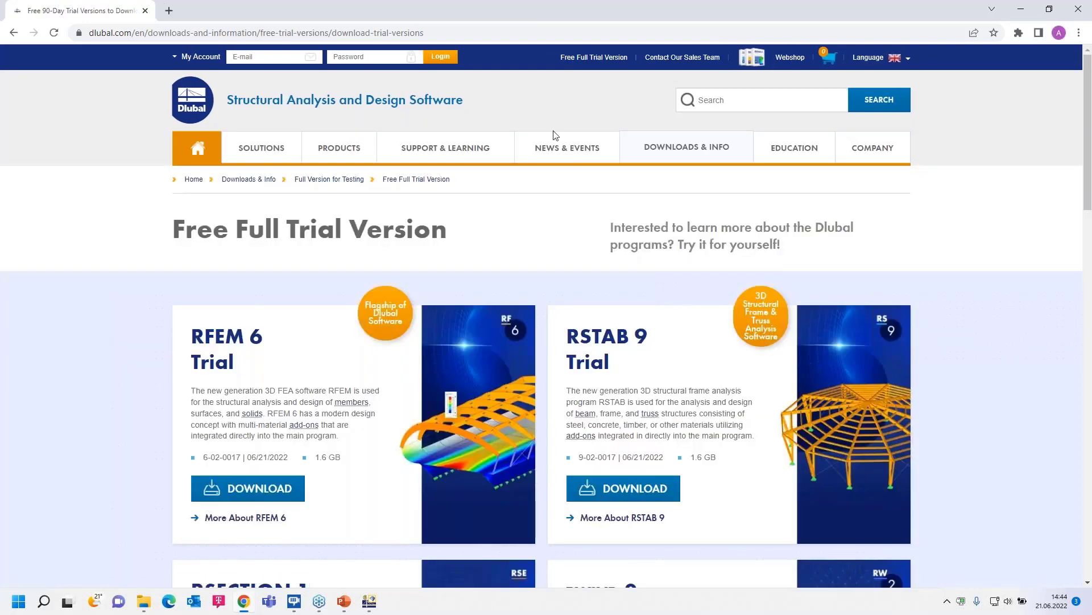
{"action": "mouse_move", "coordinate": [574, 145]}
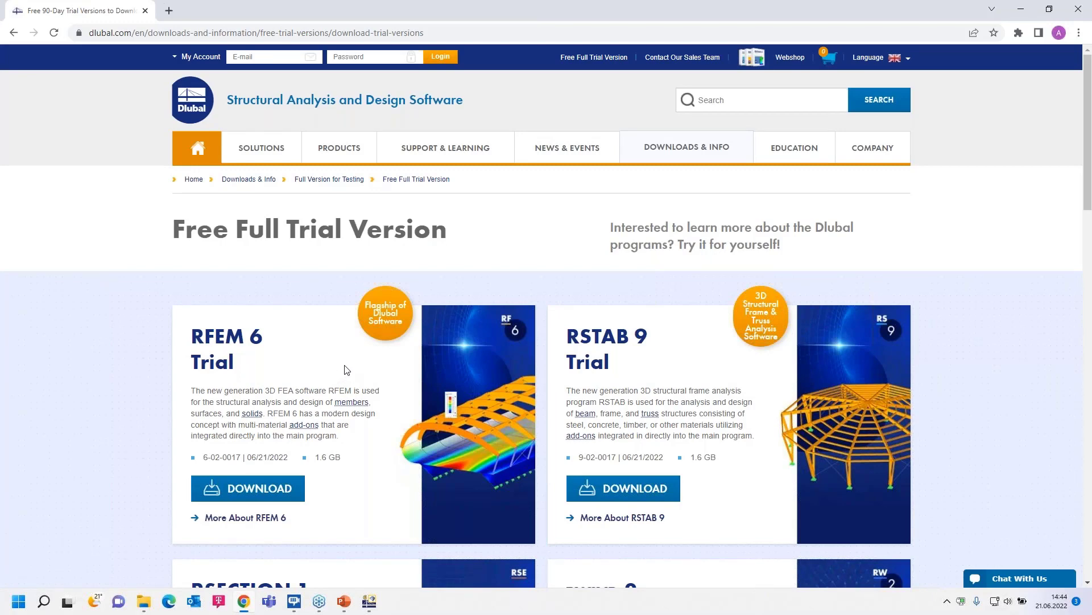
{"action": "scroll", "coordinate": [346, 369], "scroll_direction": "down", "scroll_amount": 1}
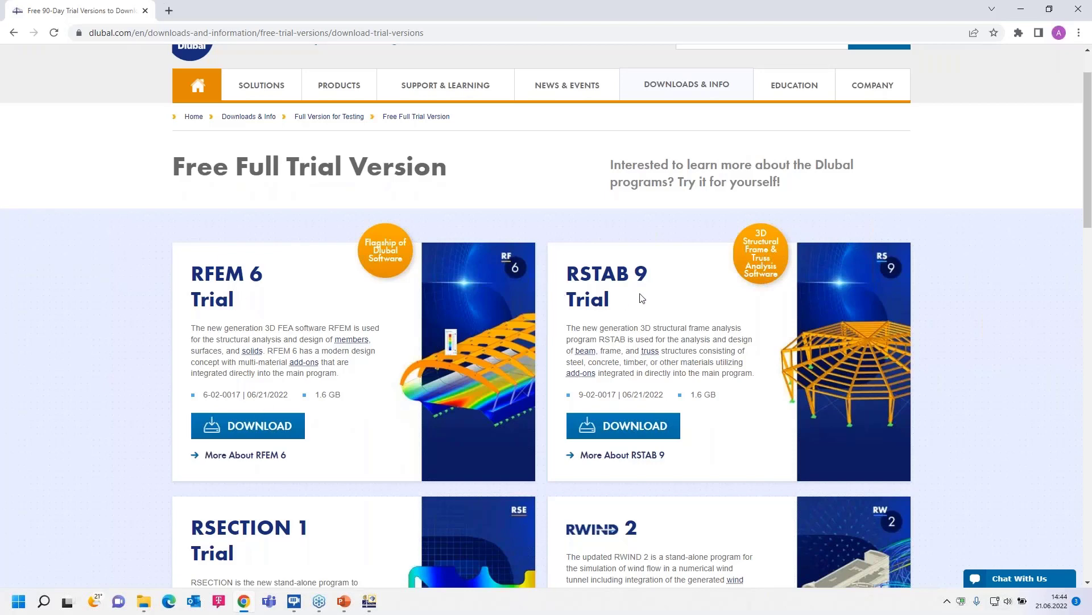
{"action": "scroll", "coordinate": [537, 339], "scroll_direction": "down", "scroll_amount": 2}
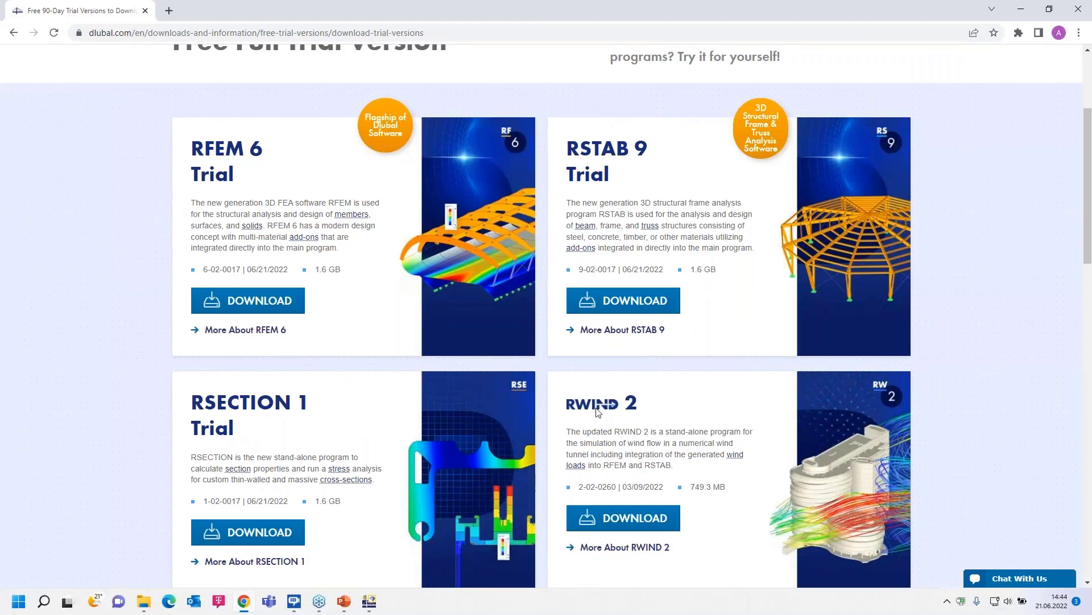
Open the Webinars page from the Dlubal website's News & Events section.
{"action": "scroll", "coordinate": [439, 326], "scroll_direction": "up", "scroll_amount": 1}
{"action": "scroll", "coordinate": [439, 325], "scroll_direction": "up", "scroll_amount": 2}
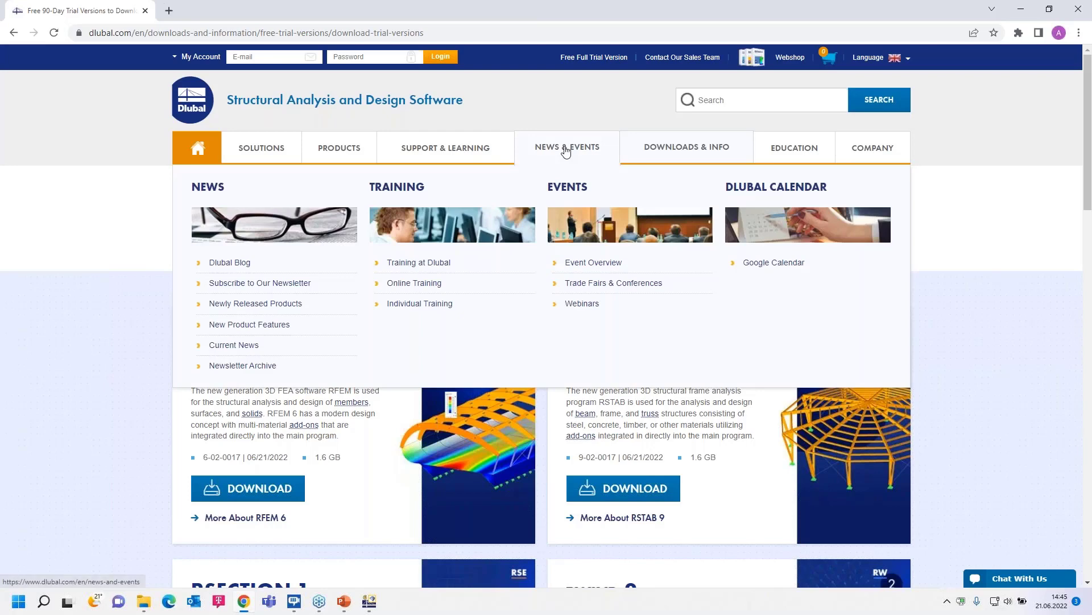
{"action": "left_click", "coordinate": [582, 305]}
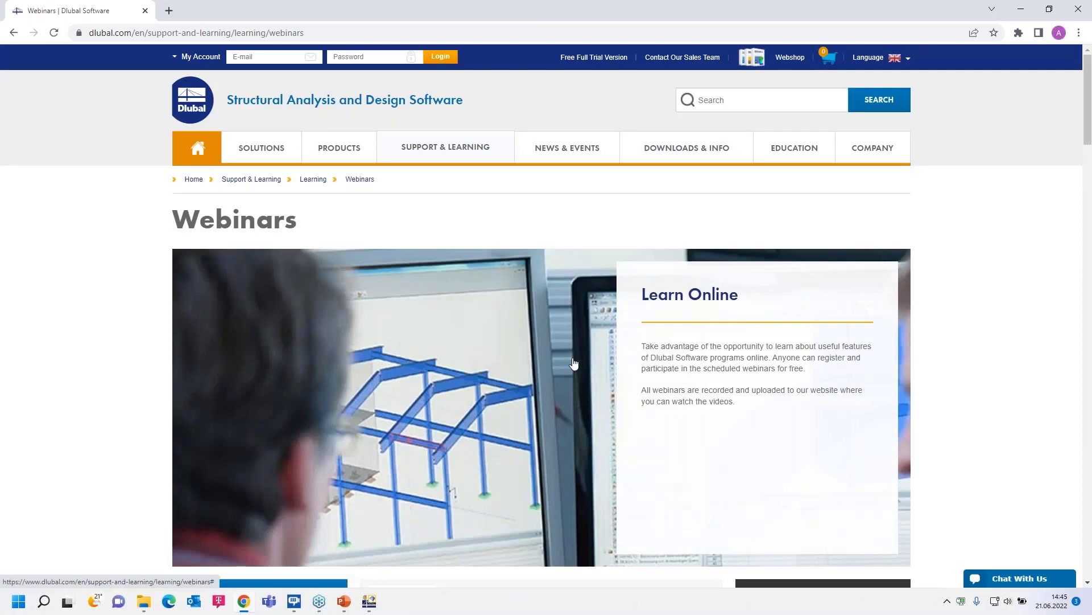
Search the webinars for program version RFEM 6 and product Structure Stability for RFEM 6, and look over the results.
{"action": "scroll", "coordinate": [572, 362], "scroll_direction": "down", "scroll_amount": 6}
{"action": "scroll", "coordinate": [492, 357], "scroll_direction": "down", "scroll_amount": 2}
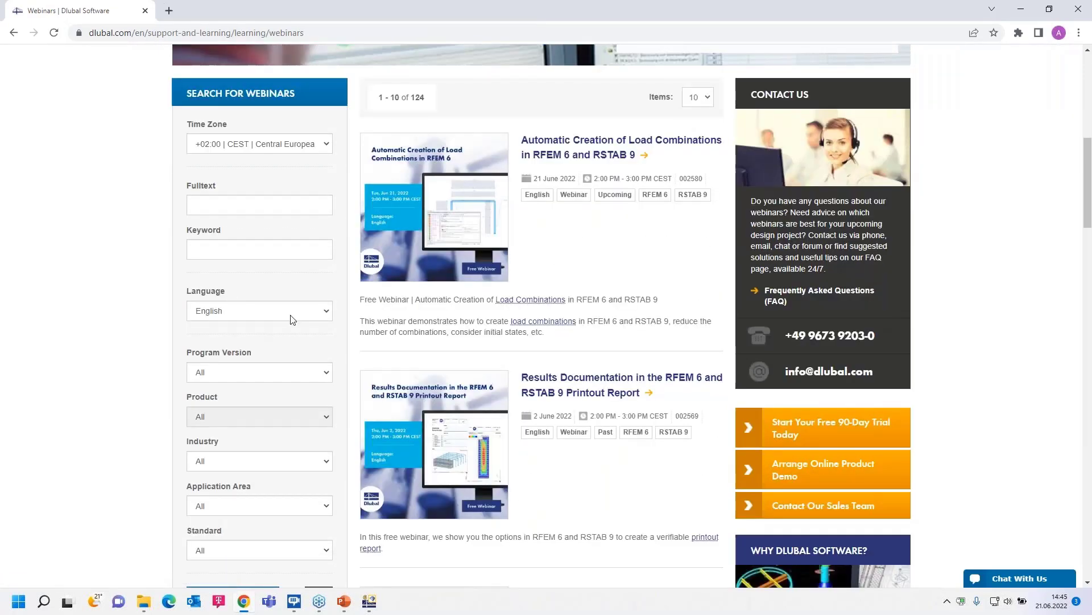
{"action": "left_click", "coordinate": [277, 374]}
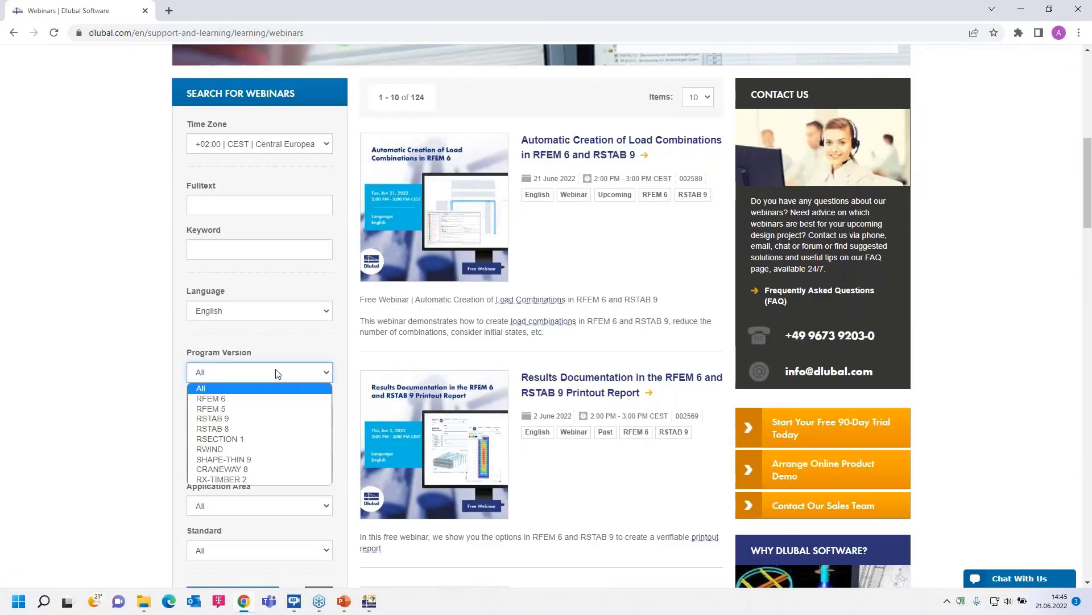
{"action": "left_click", "coordinate": [273, 399]}
{"action": "scroll", "coordinate": [432, 432], "scroll_direction": "down", "scroll_amount": 2}
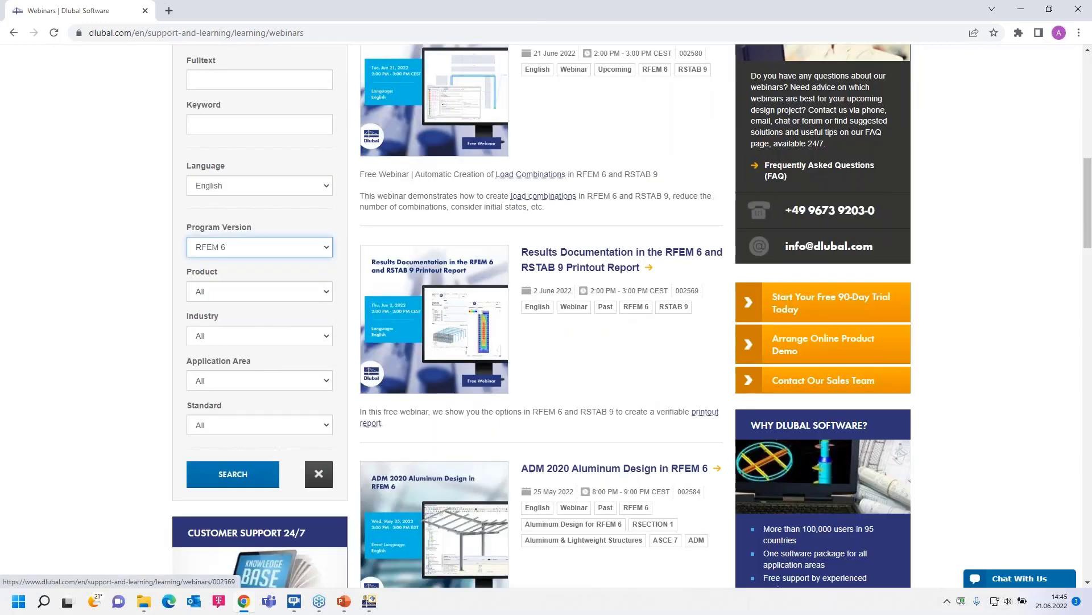
{"action": "left_click", "coordinate": [329, 290]}
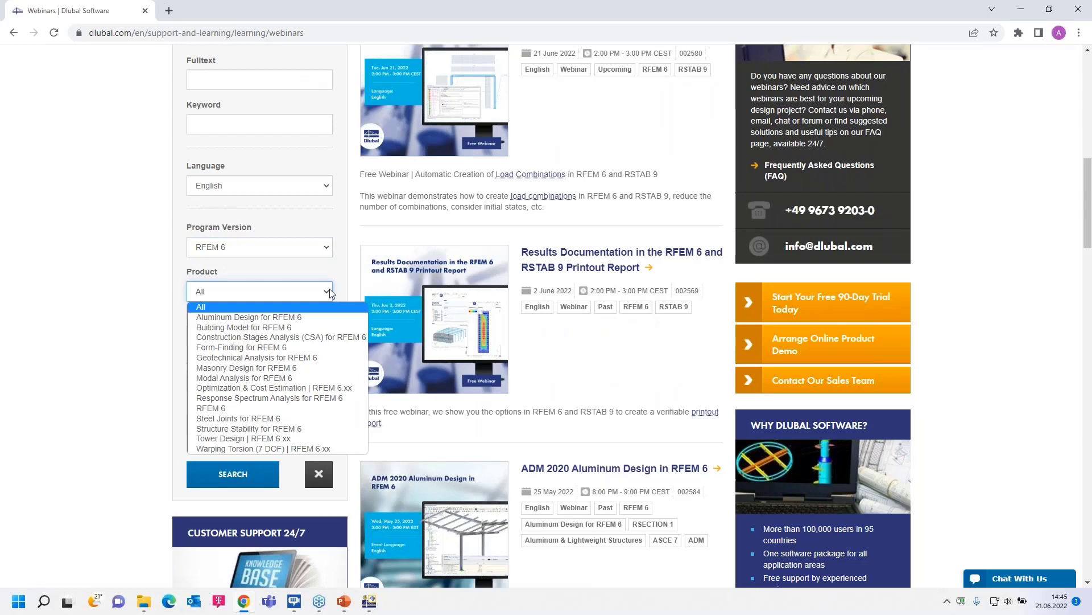
{"action": "left_click", "coordinate": [277, 428]}
{"action": "left_click", "coordinate": [238, 481]}
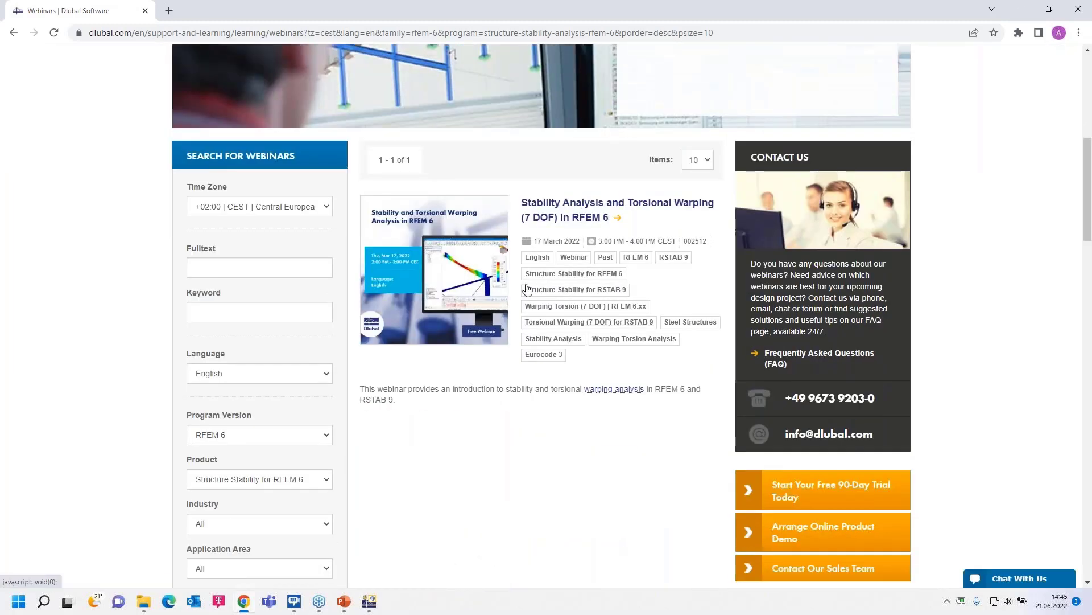
{"action": "scroll", "coordinate": [285, 395], "scroll_direction": "down", "scroll_amount": 3}
{"action": "scroll", "coordinate": [322, 331], "scroll_direction": "up", "scroll_amount": 2}
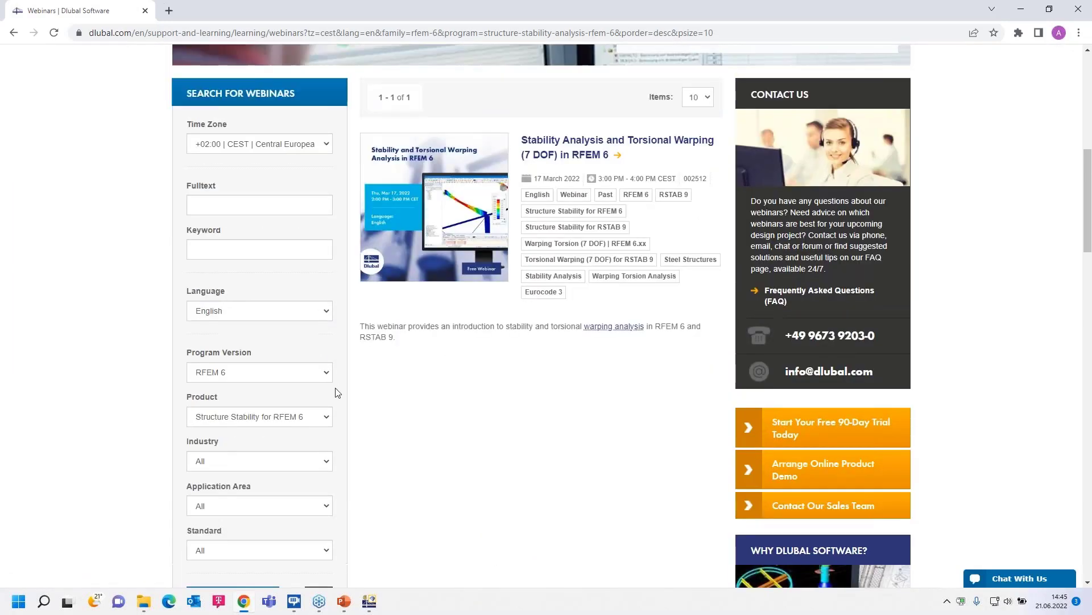
Search the webinars for the product Construction Stages Analysis (CSA) for RFEM 6 and view the results.
{"action": "left_click", "coordinate": [328, 417]}
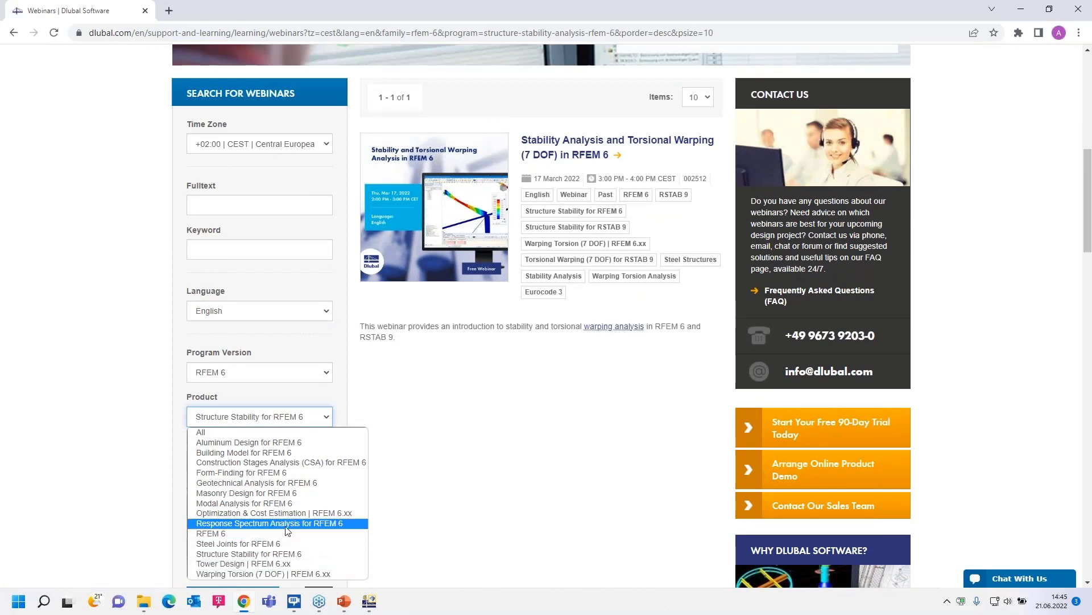
{"action": "left_click", "coordinate": [289, 463]}
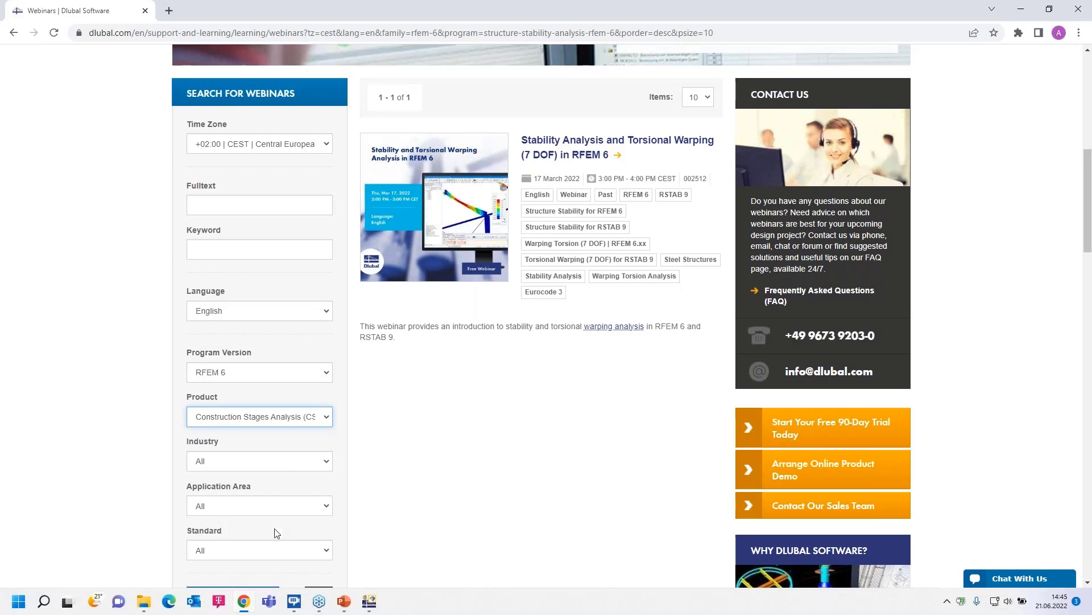
{"action": "scroll", "coordinate": [276, 532], "scroll_direction": "down", "scroll_amount": 2}
{"action": "left_click", "coordinate": [233, 477]}
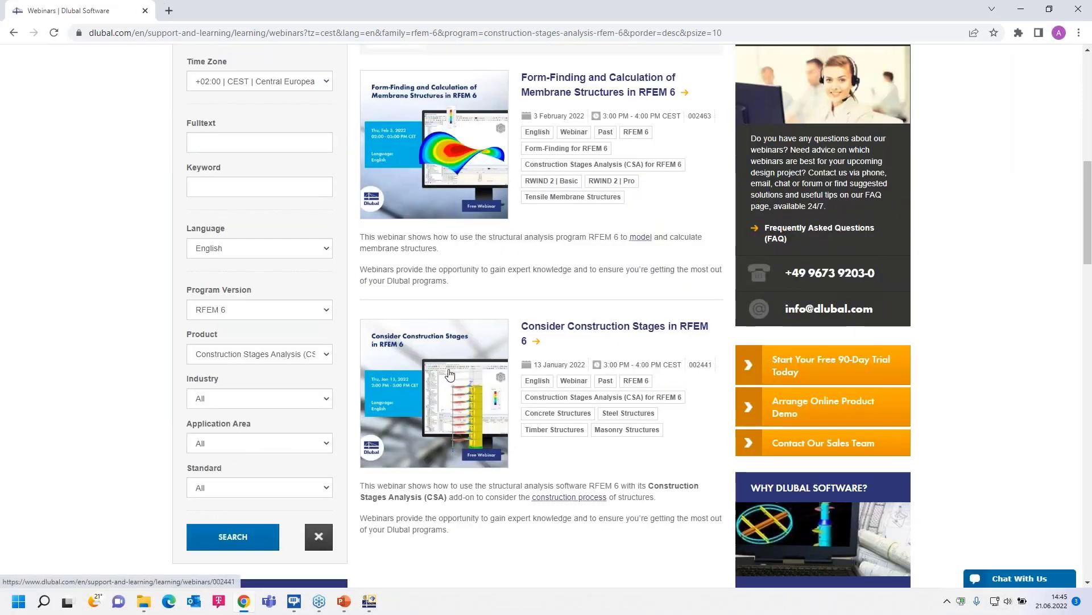
{"action": "scroll", "coordinate": [562, 376], "scroll_direction": "up", "scroll_amount": 1}
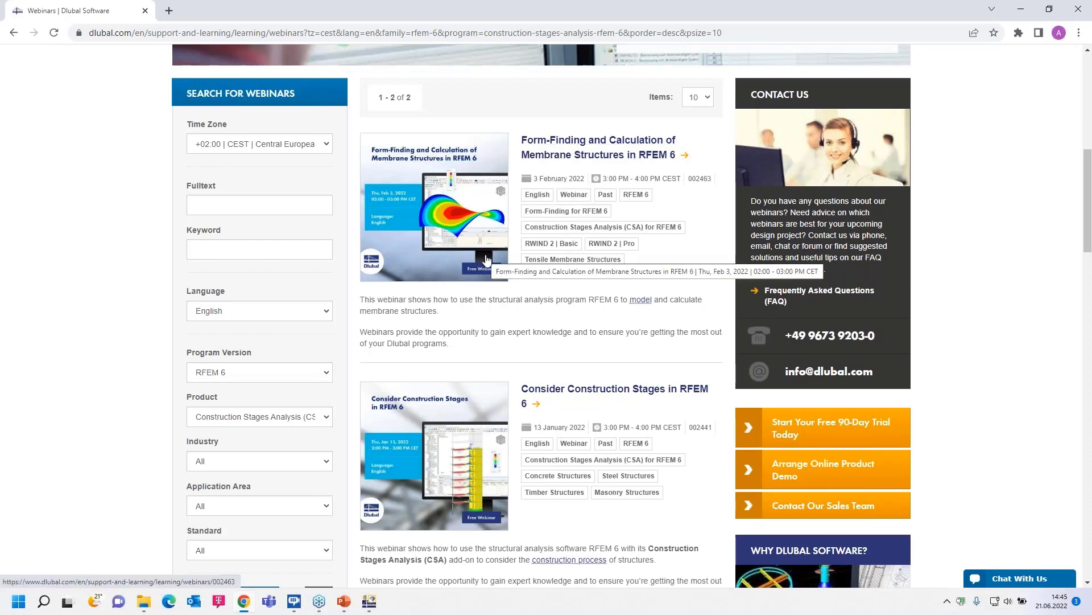
Reset the product filter to All, search the RFEM 6 webinars for the full text "stability", and look through the results.
{"action": "left_click", "coordinate": [287, 418]}
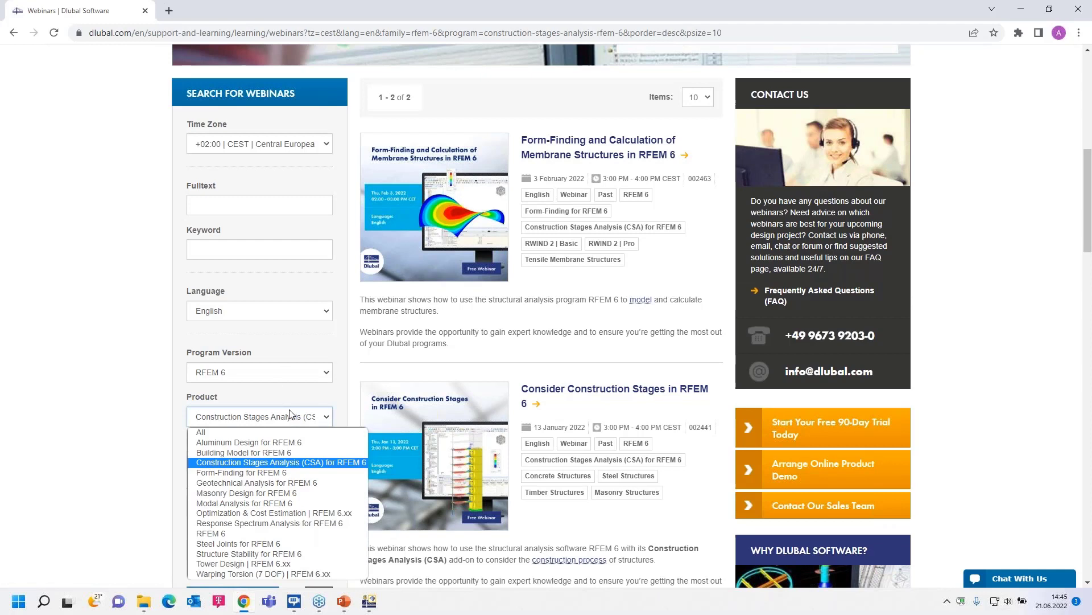
{"action": "left_click", "coordinate": [262, 432]}
{"action": "left_click", "coordinate": [236, 203]}
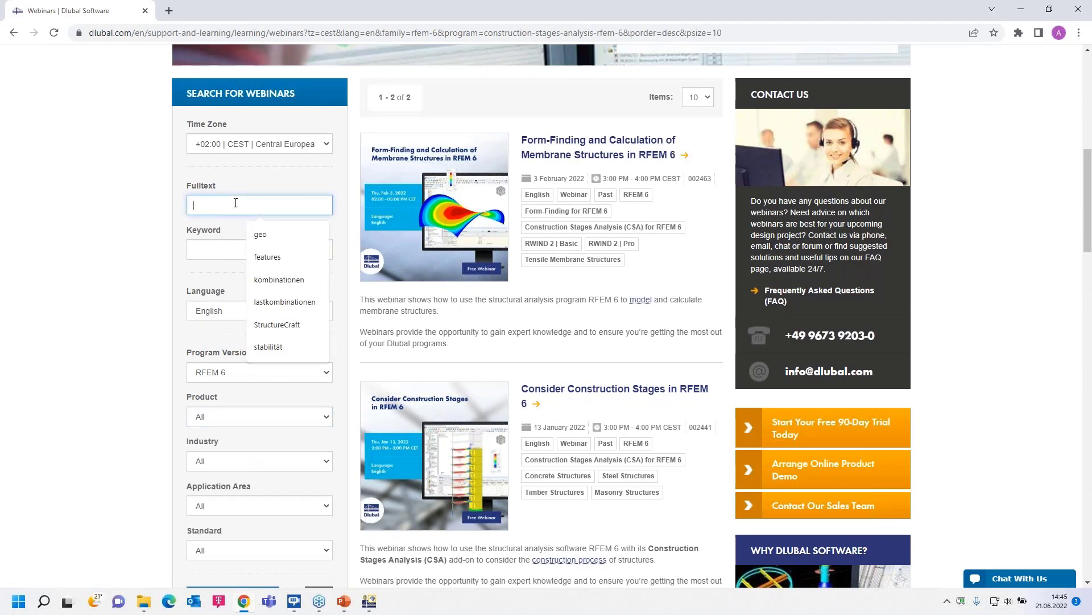
{"action": "type", "text": "stabili"}
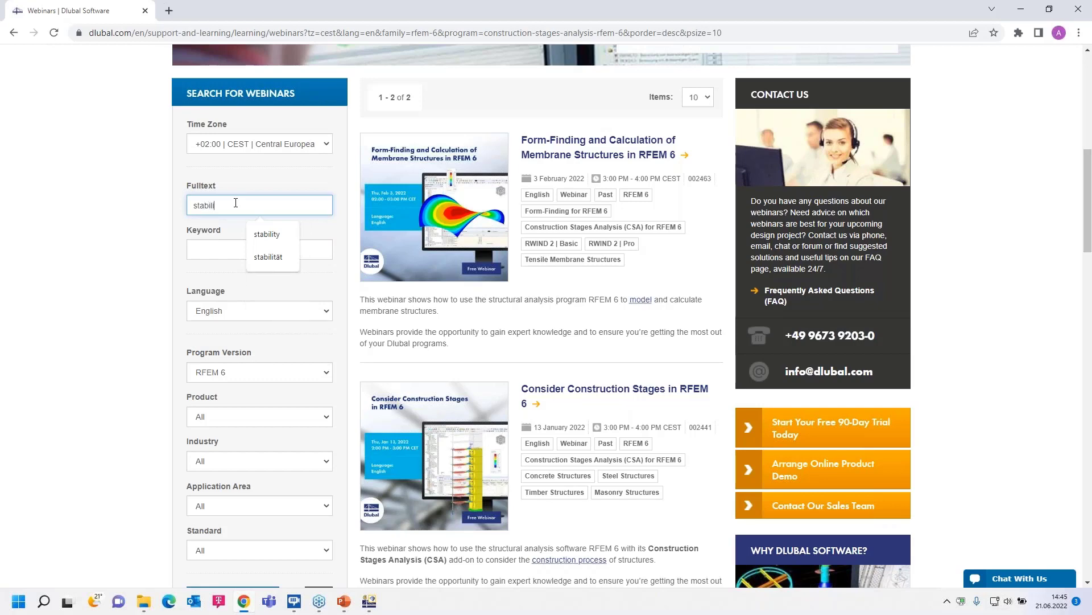
{"action": "type", "text": "ty"}
{"action": "key", "text": "Return"}
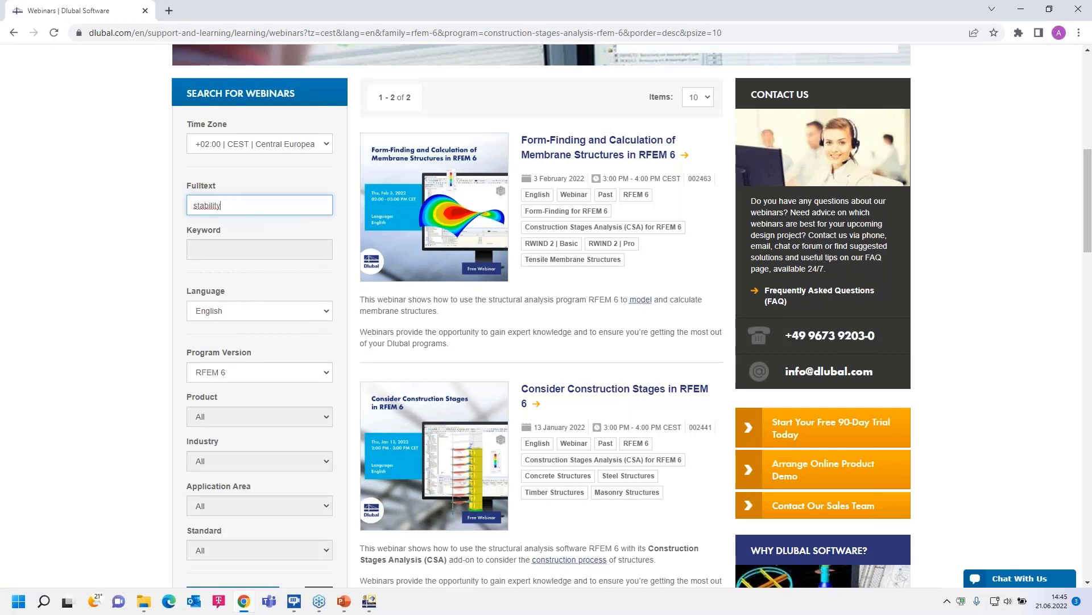
{"action": "scroll", "coordinate": [566, 339], "scroll_direction": "down", "scroll_amount": 10}
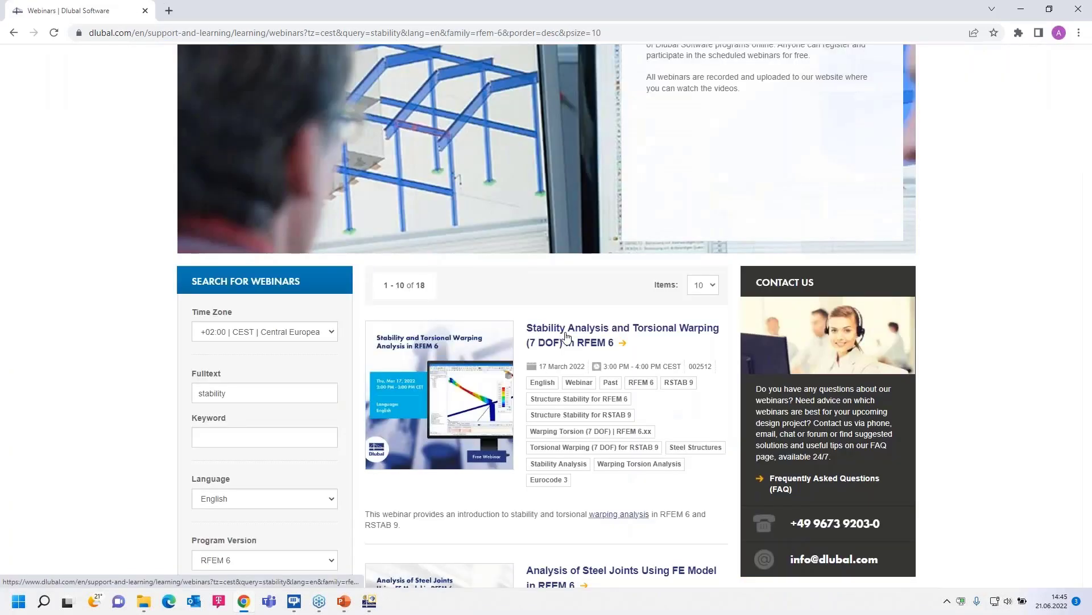
{"action": "scroll", "coordinate": [557, 300], "scroll_direction": "down", "scroll_amount": 5}
{"action": "scroll", "coordinate": [557, 299], "scroll_direction": "up", "scroll_amount": 9}
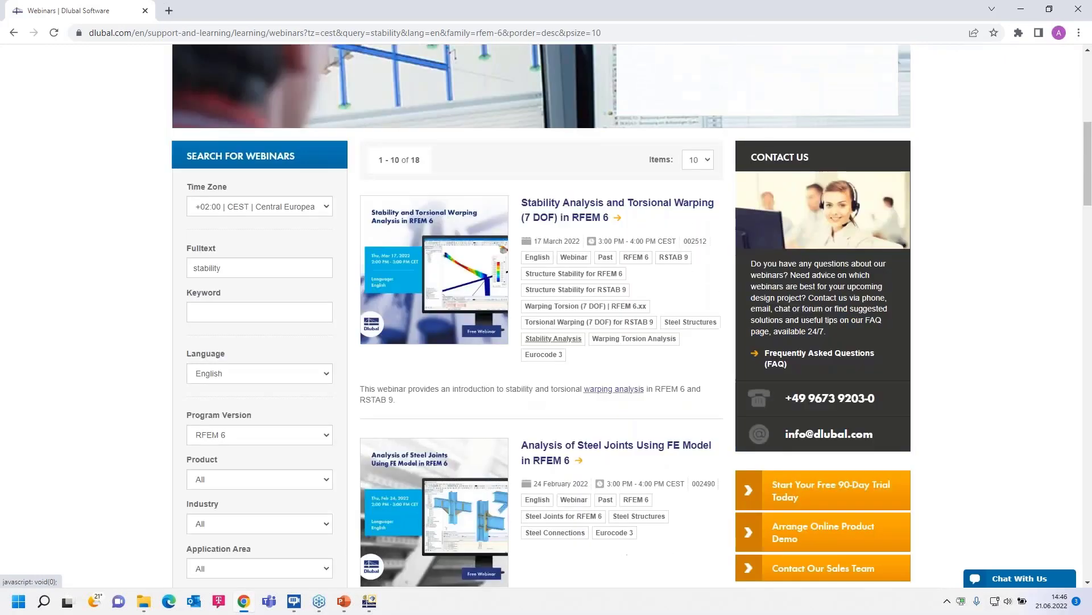
{"action": "scroll", "coordinate": [557, 227], "scroll_direction": "down", "scroll_amount": 2}
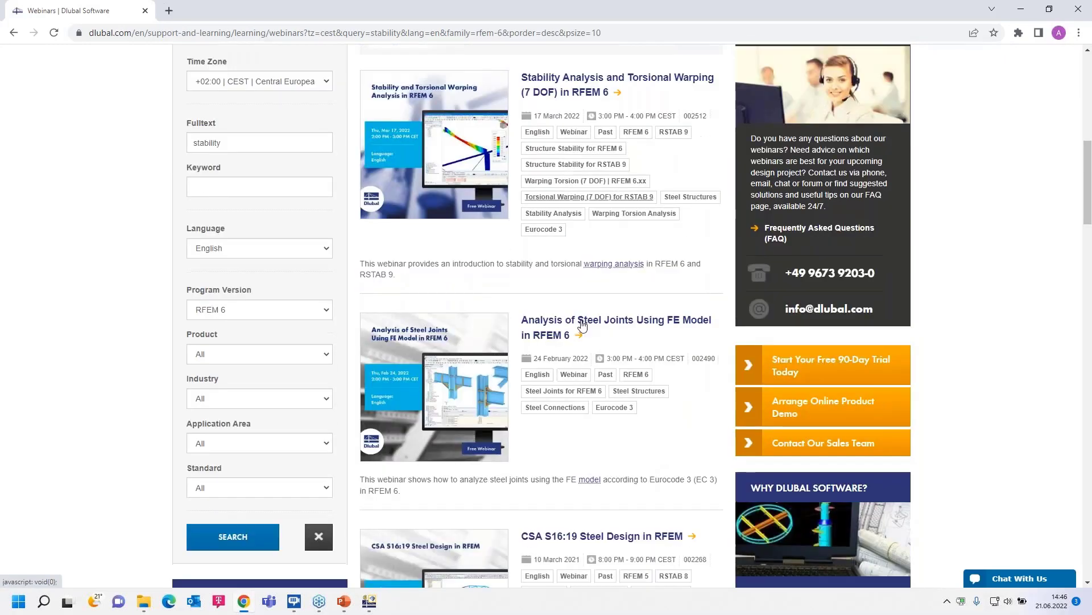